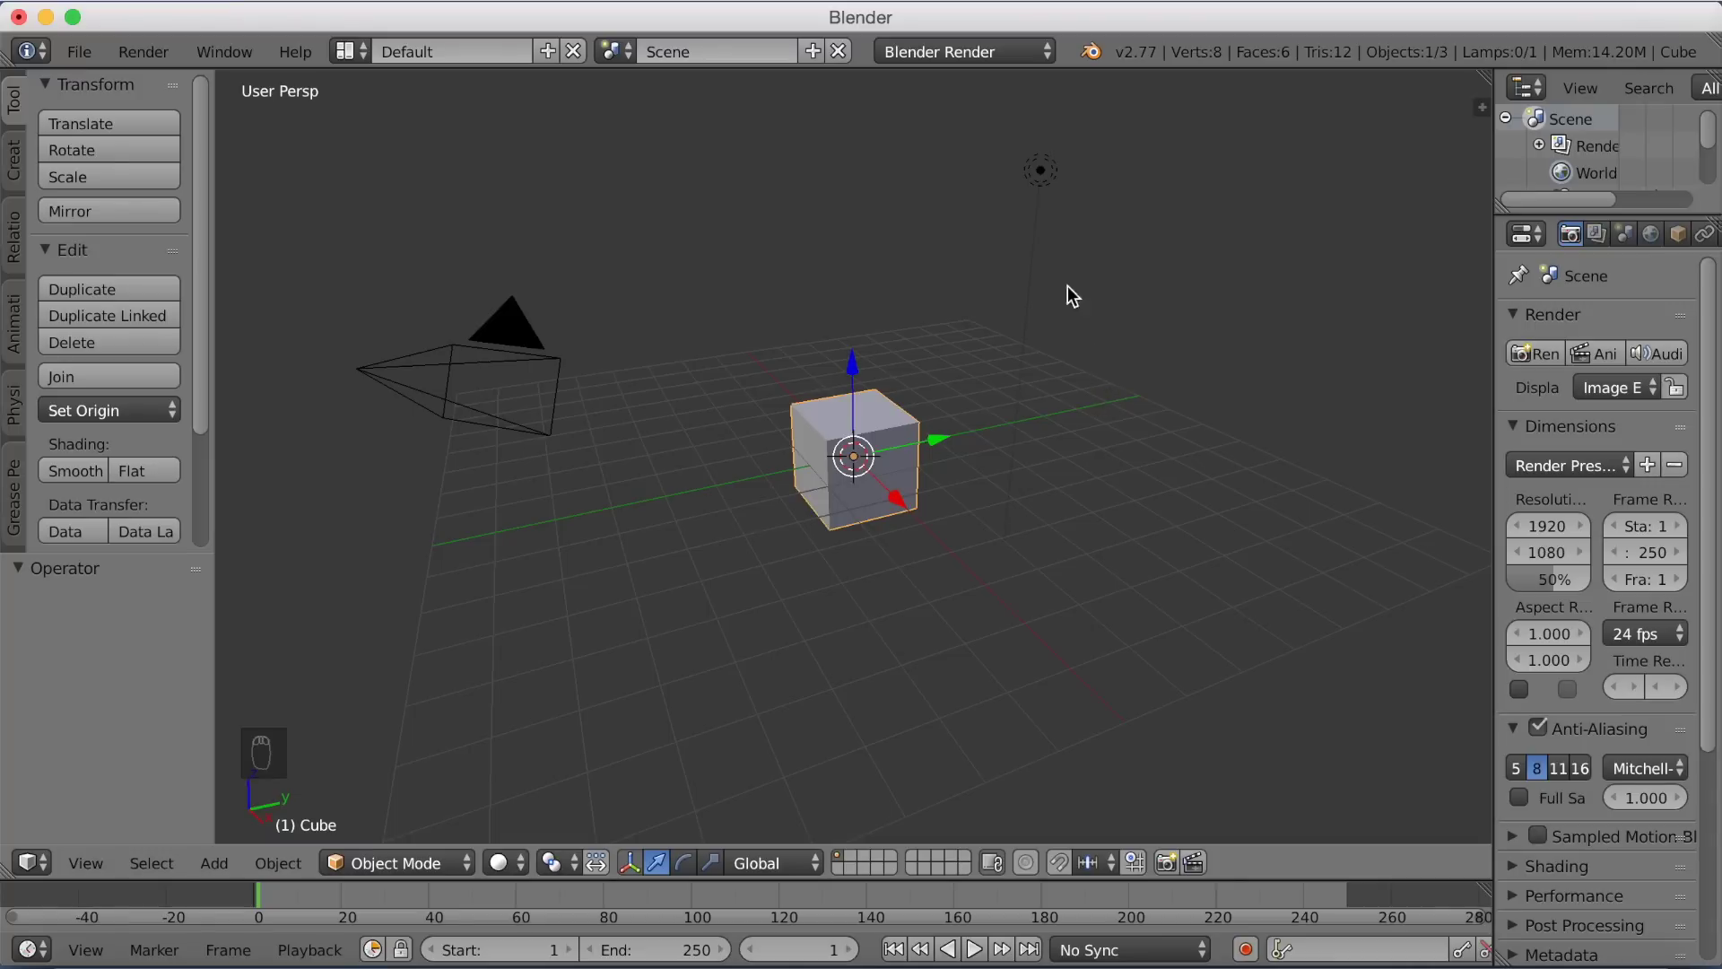
# Switch the render engine to Cycles and delete the default cube
pyautogui.click(967, 52)
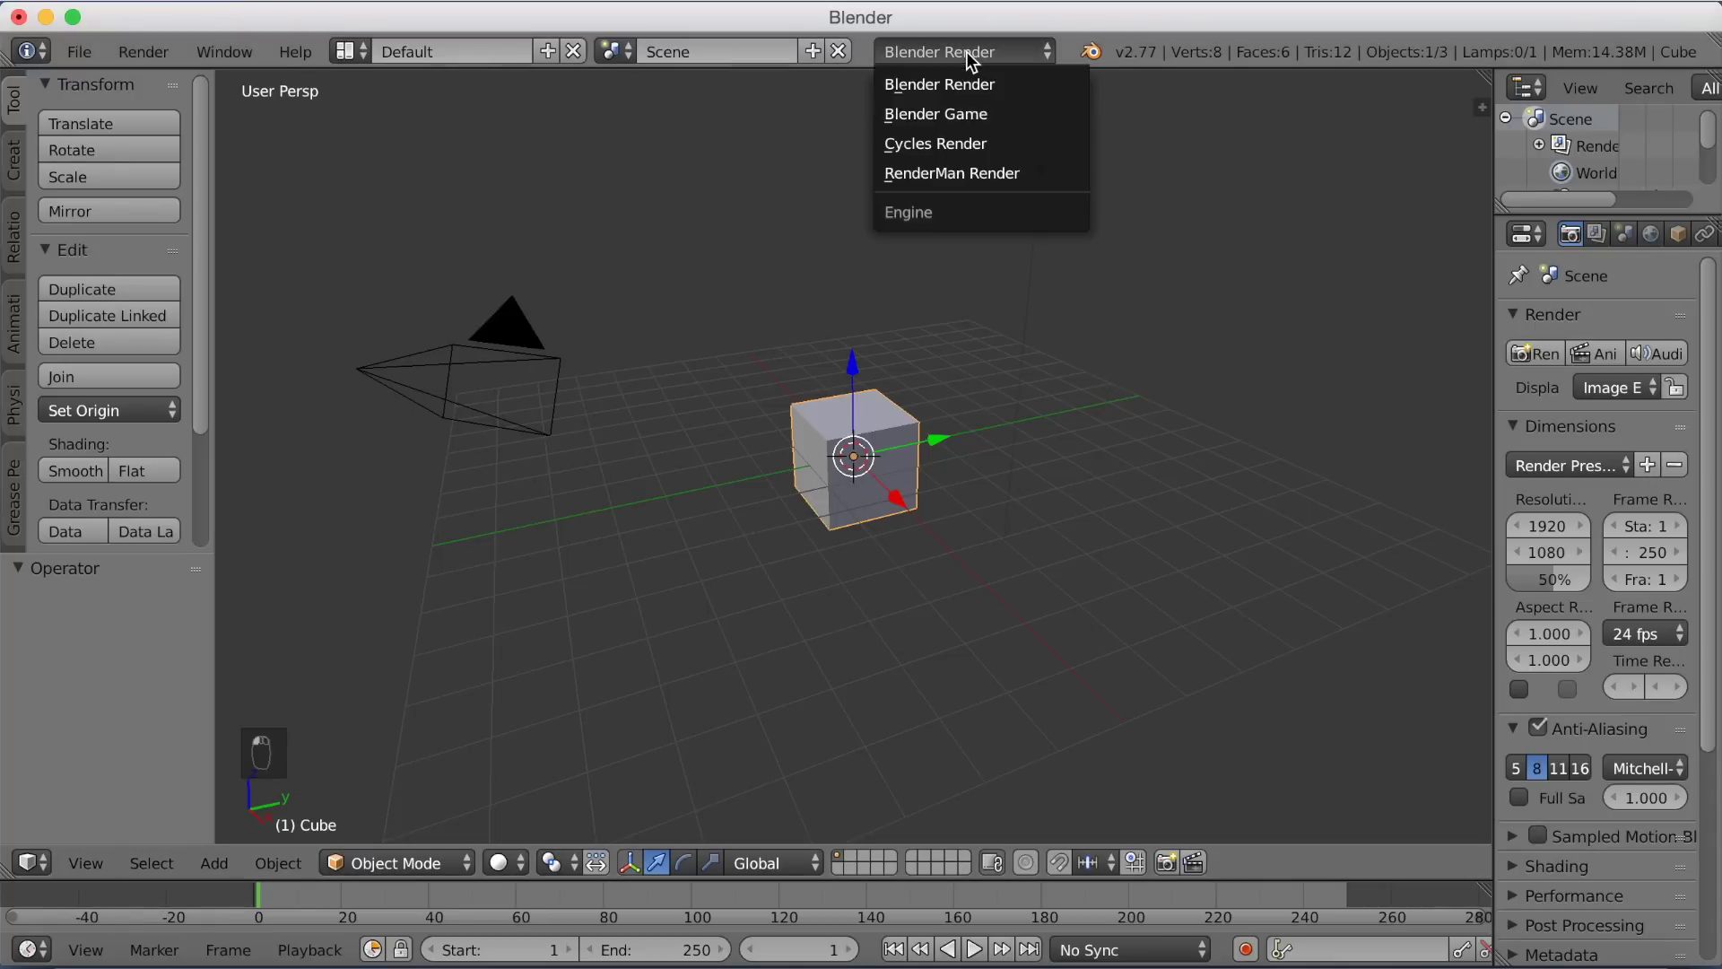
pyautogui.click(948, 145)
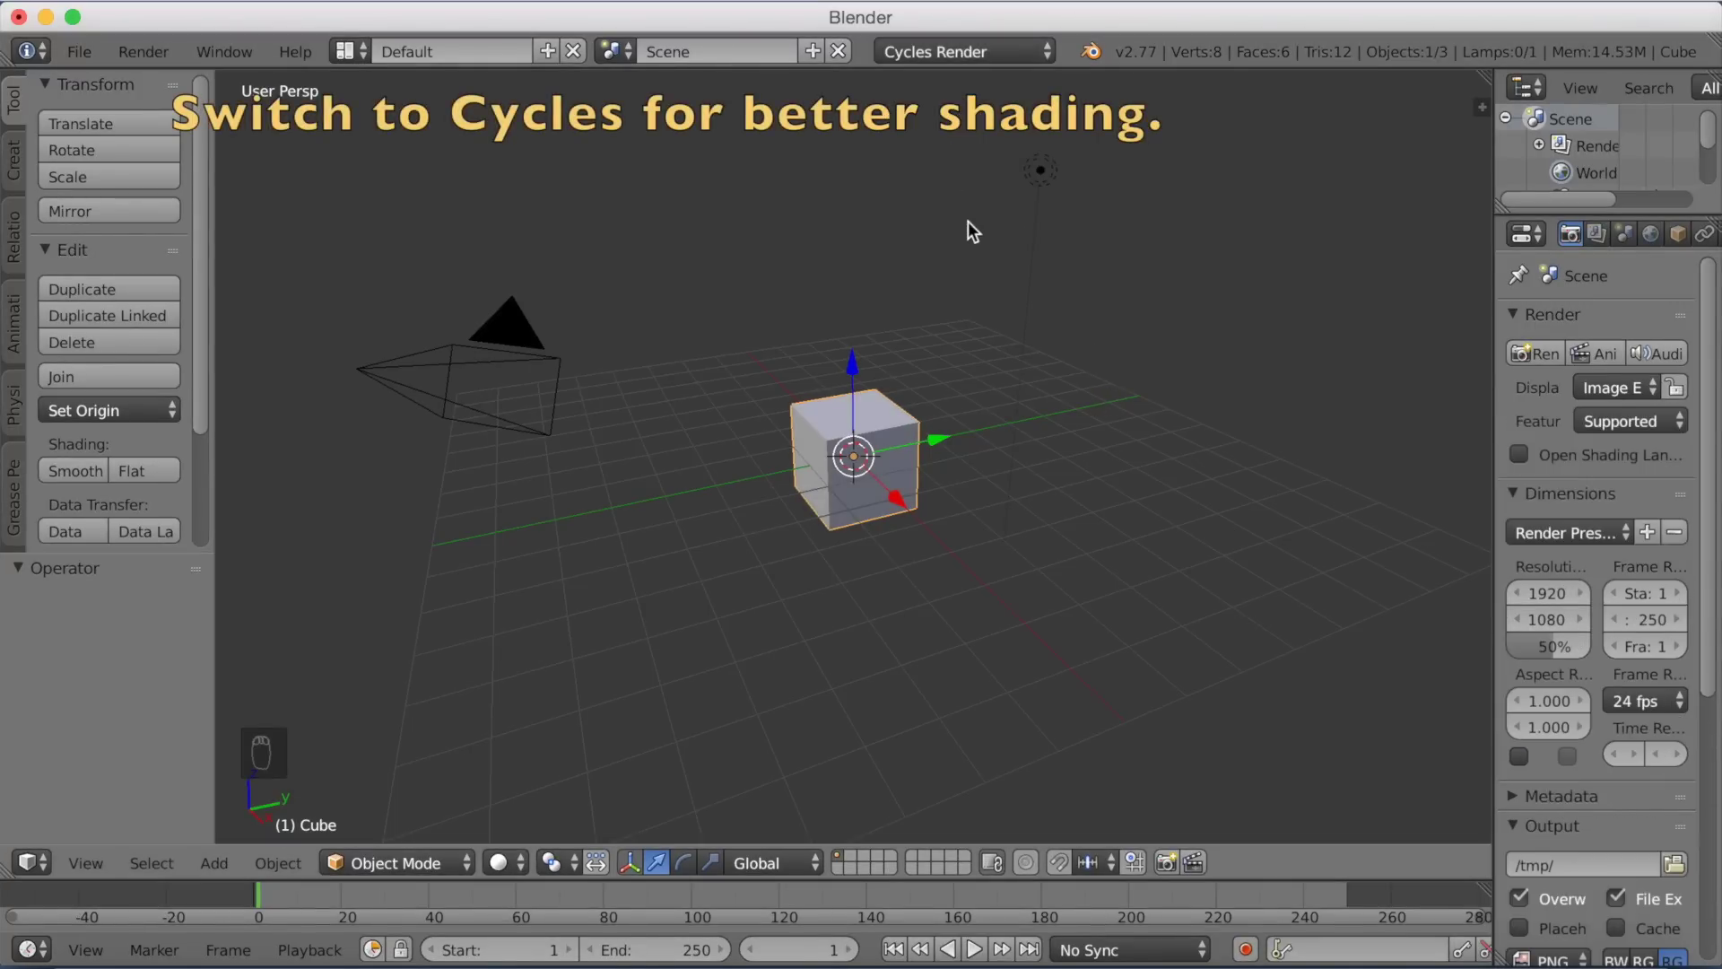
pyautogui.press('x')
pyautogui.click(843, 384)
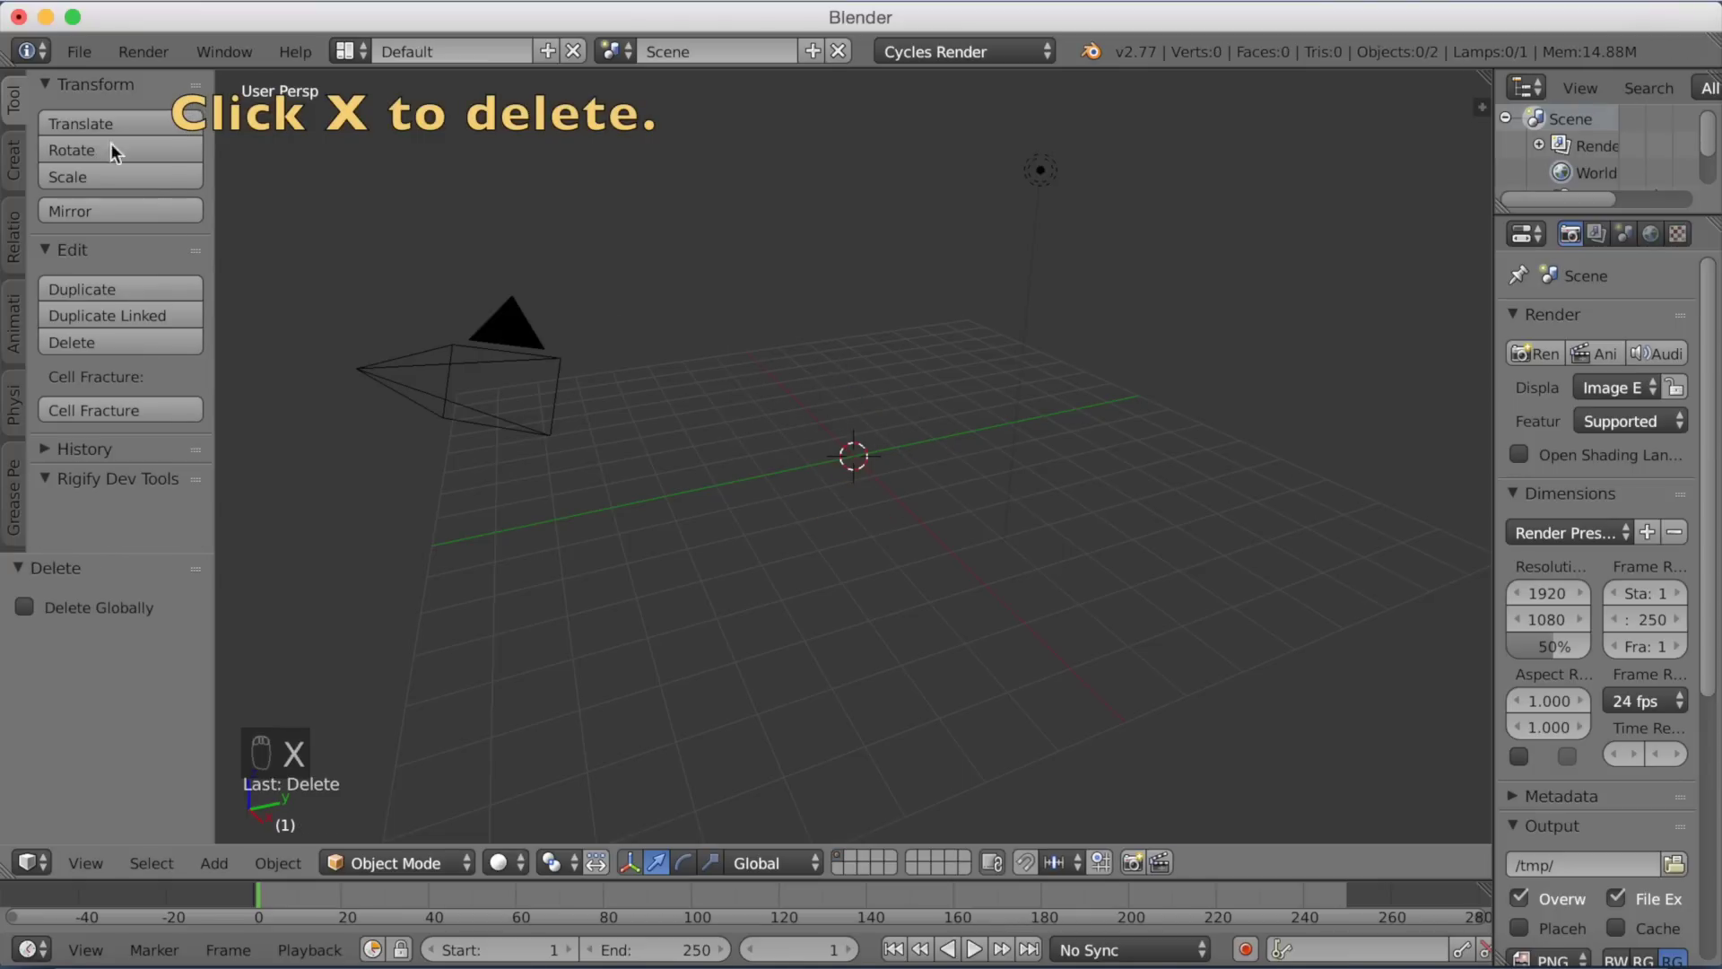
# Add a plane scaled about 11.7 times as the floor, then add a monkey head
pyautogui.click(13, 158)
pyautogui.click(99, 149)
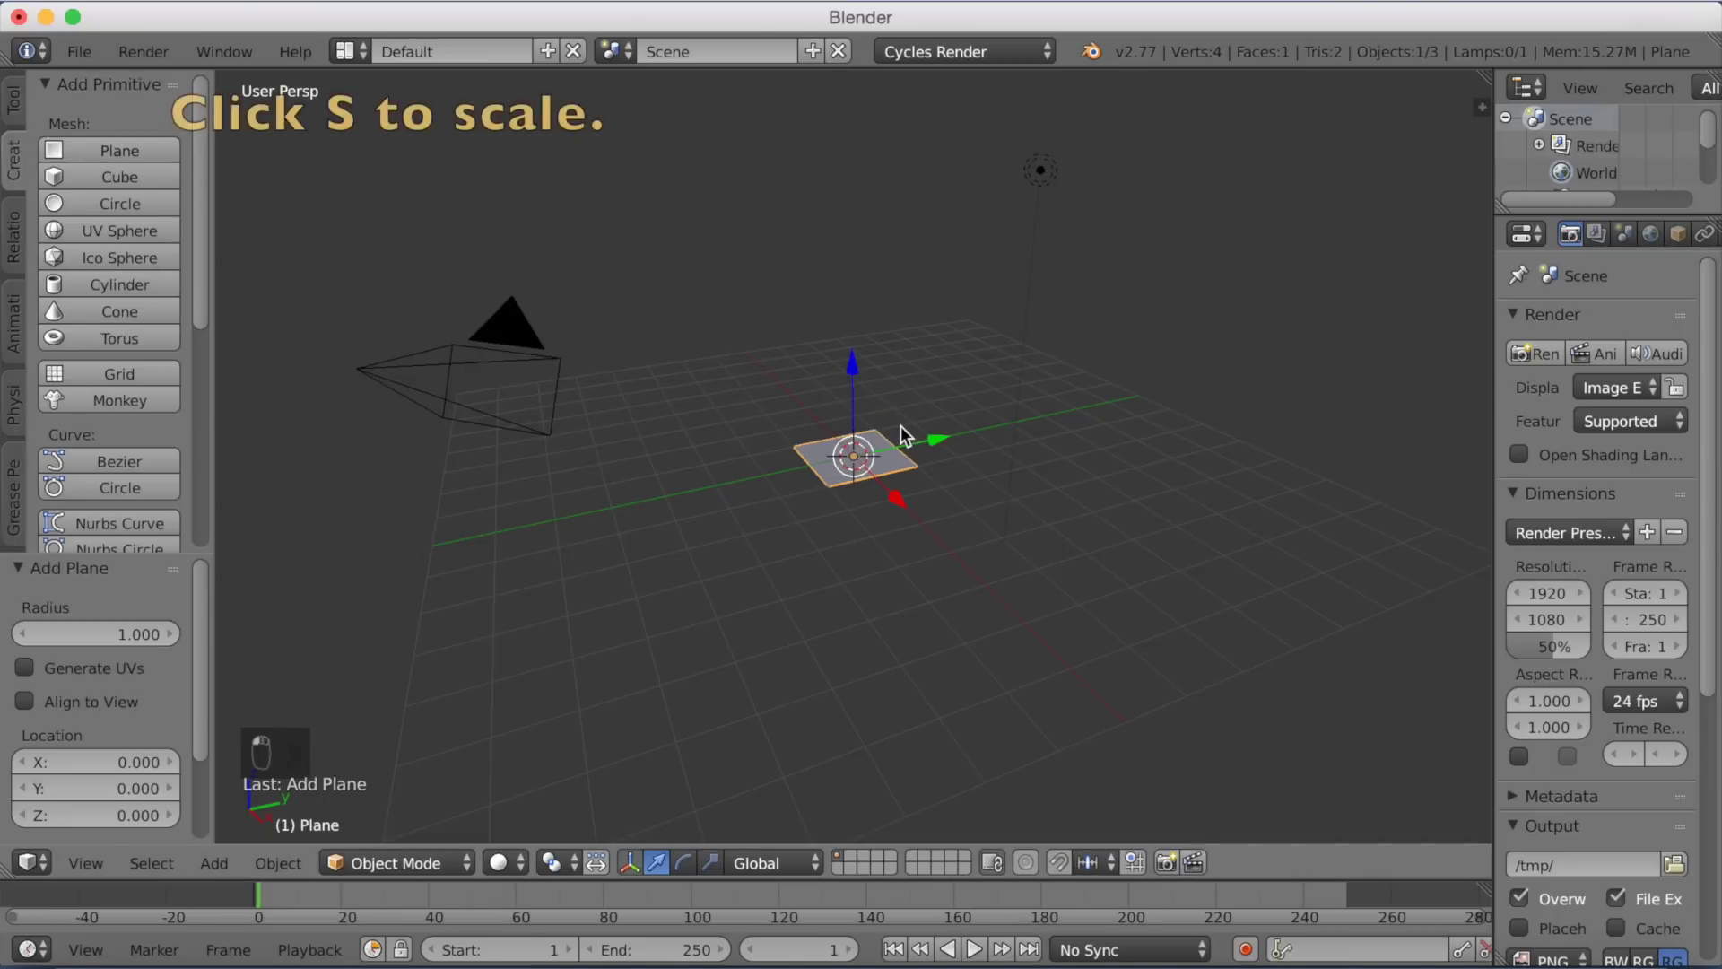
pyautogui.press('s')
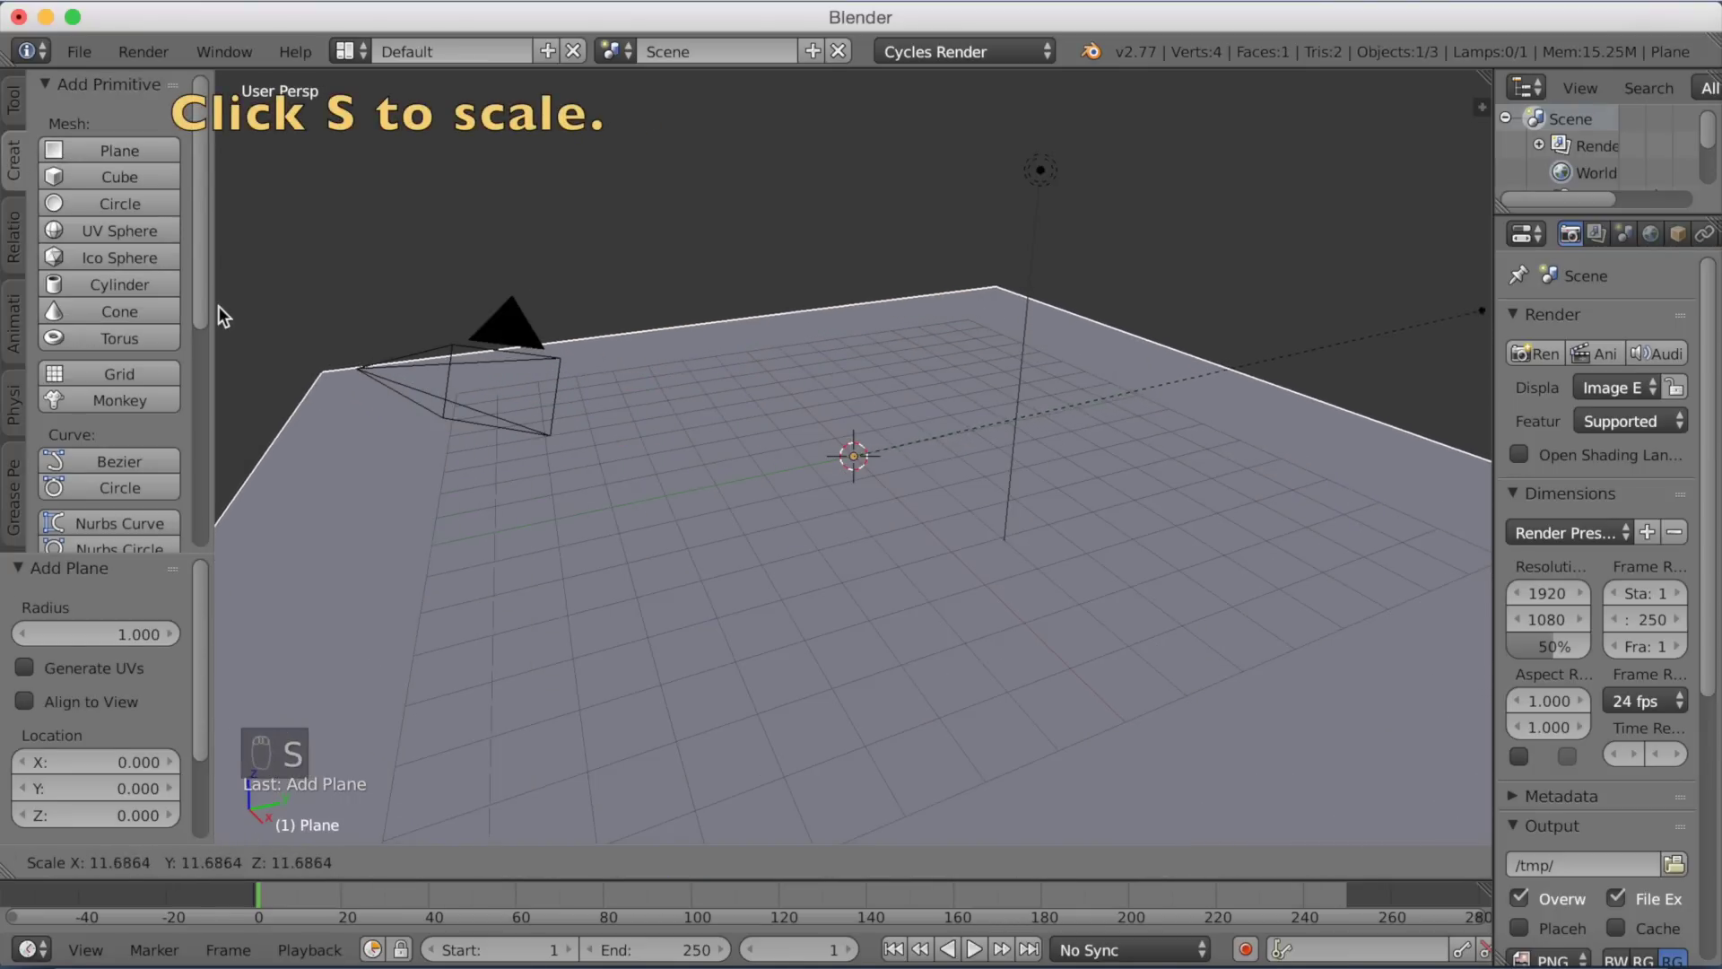
pyautogui.click(219, 308)
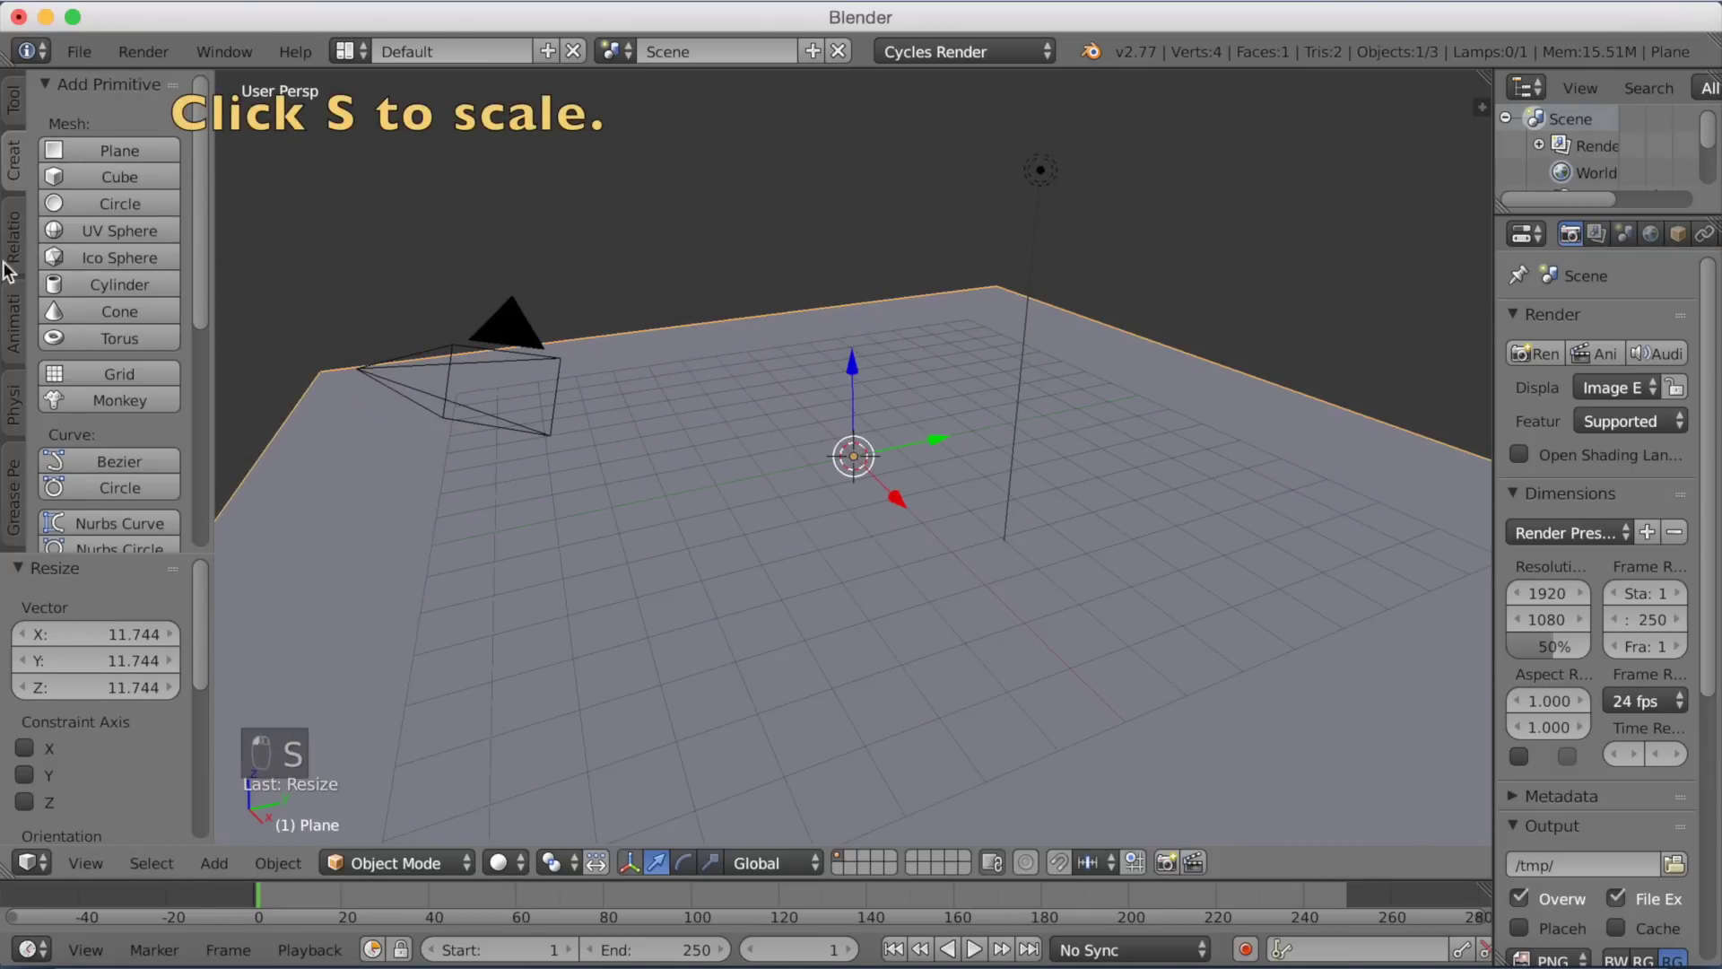
pyautogui.click(85, 402)
# Raise the monkey head 1.126 along Z so it sits above the floor
pyautogui.moveTo(684, 486); pyautogui.dragTo(900, 402, button='middle')
pyautogui.scroll(4, 900, 402)
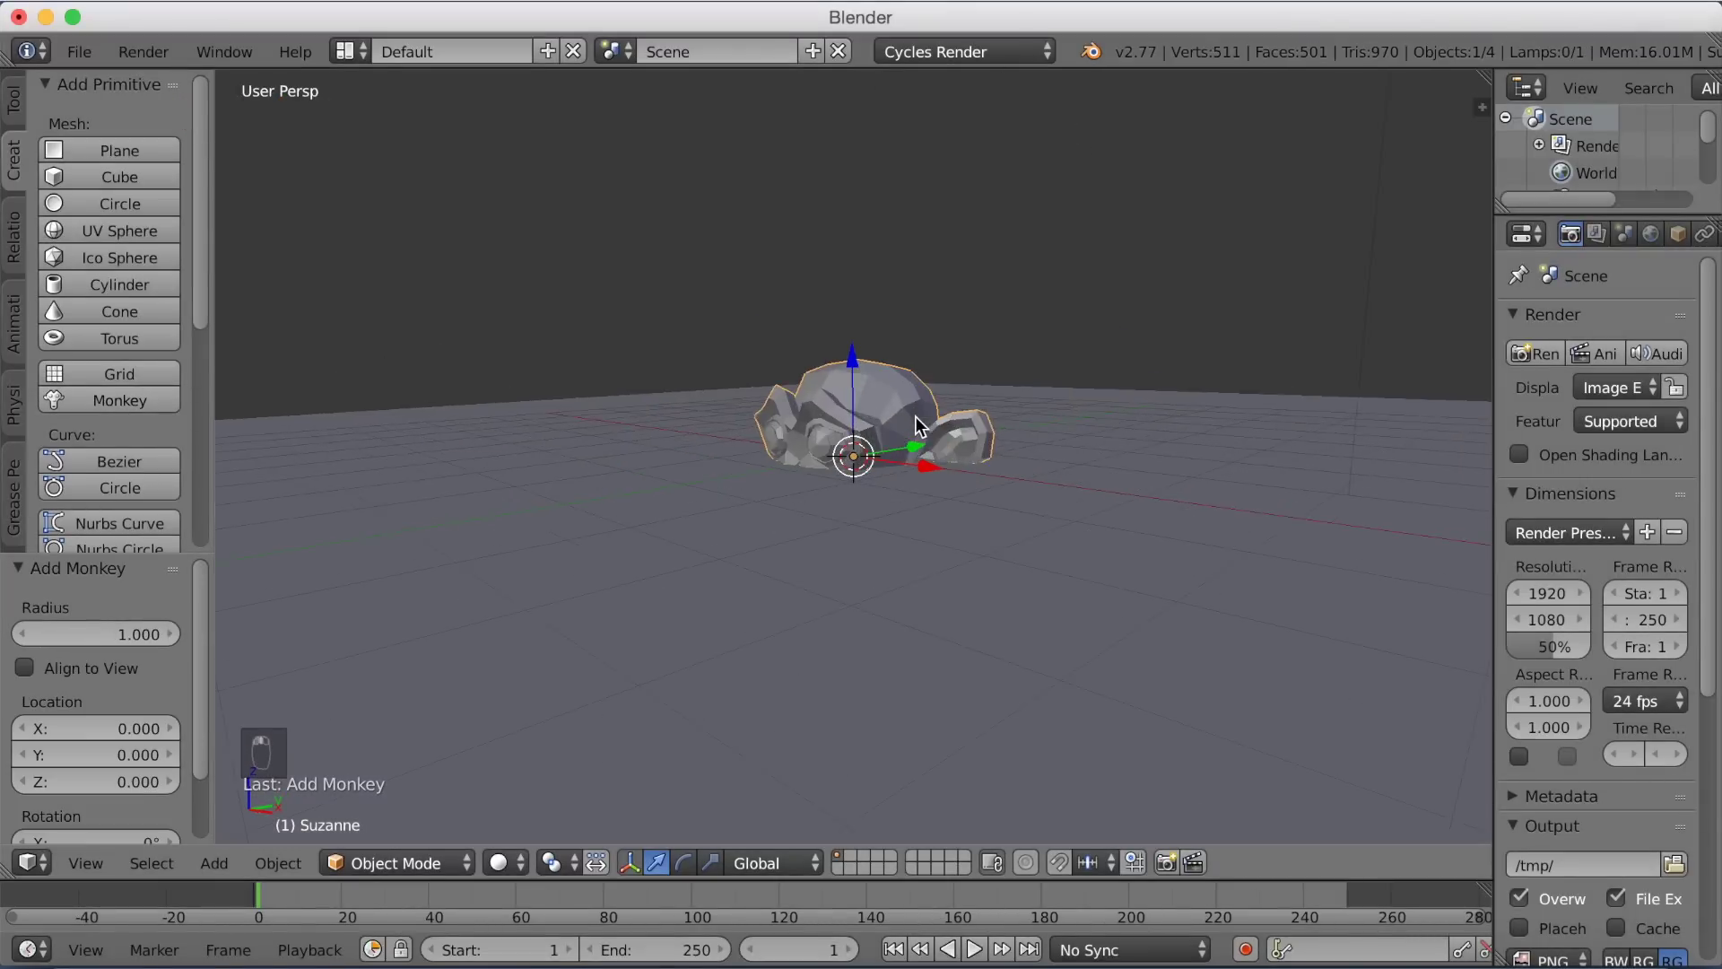
pyautogui.scroll(1, 919, 426)
pyautogui.press('g')
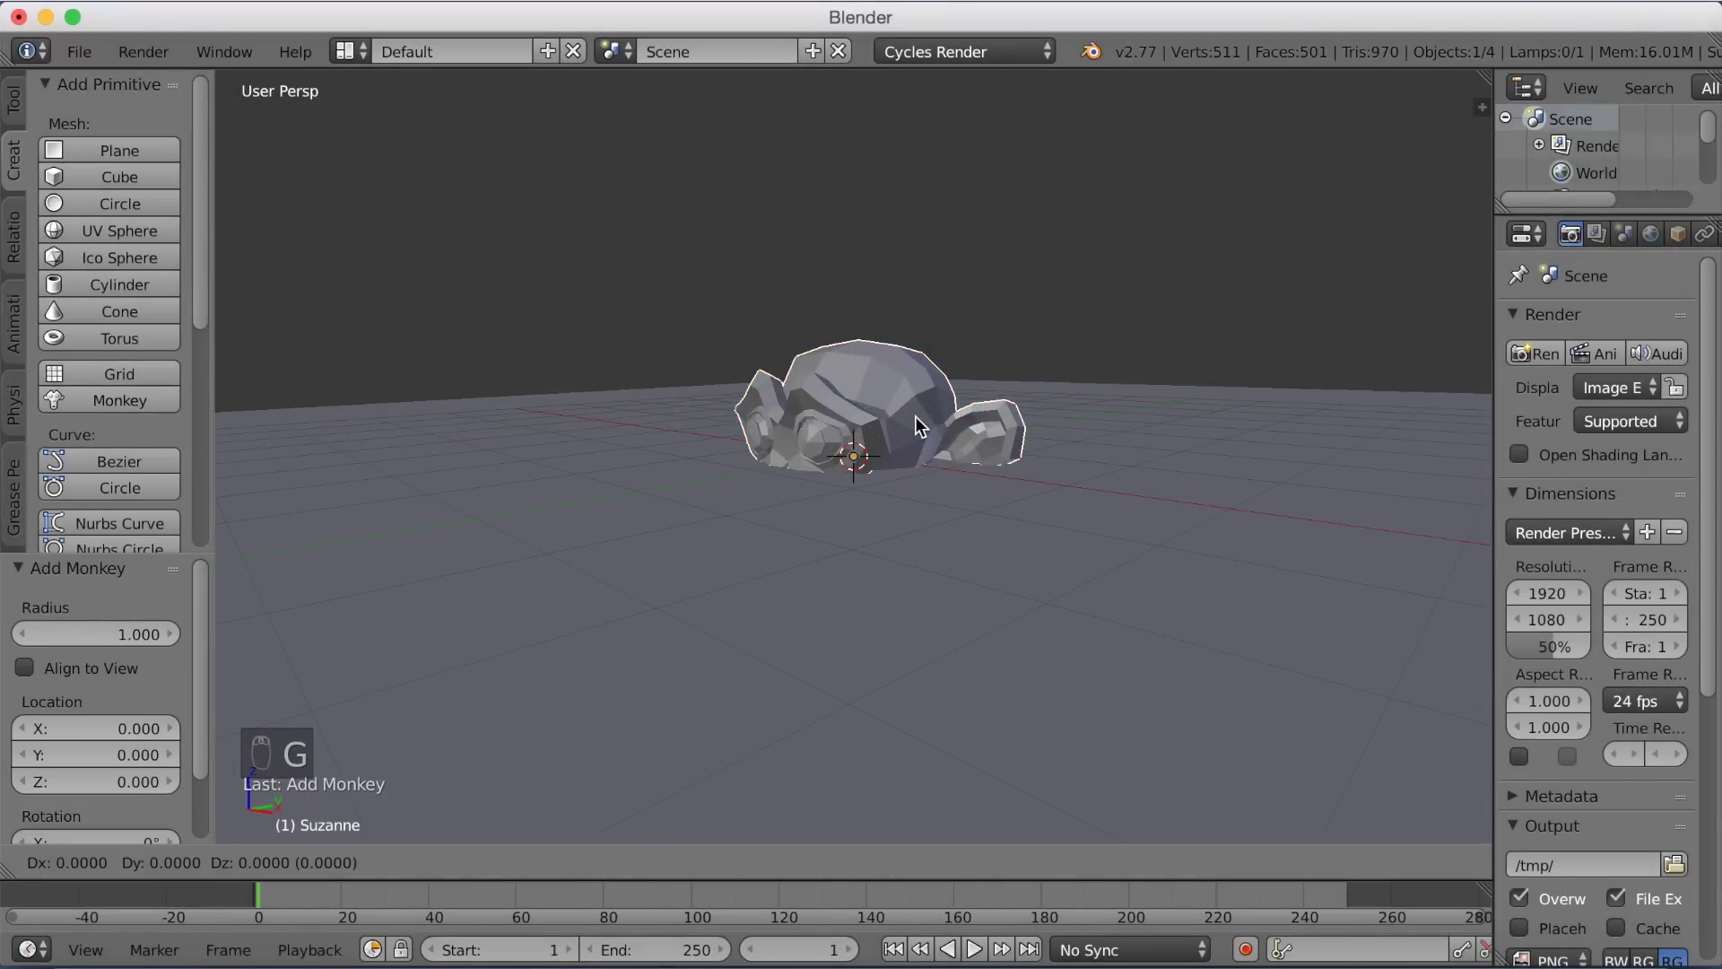
pyautogui.press('z')
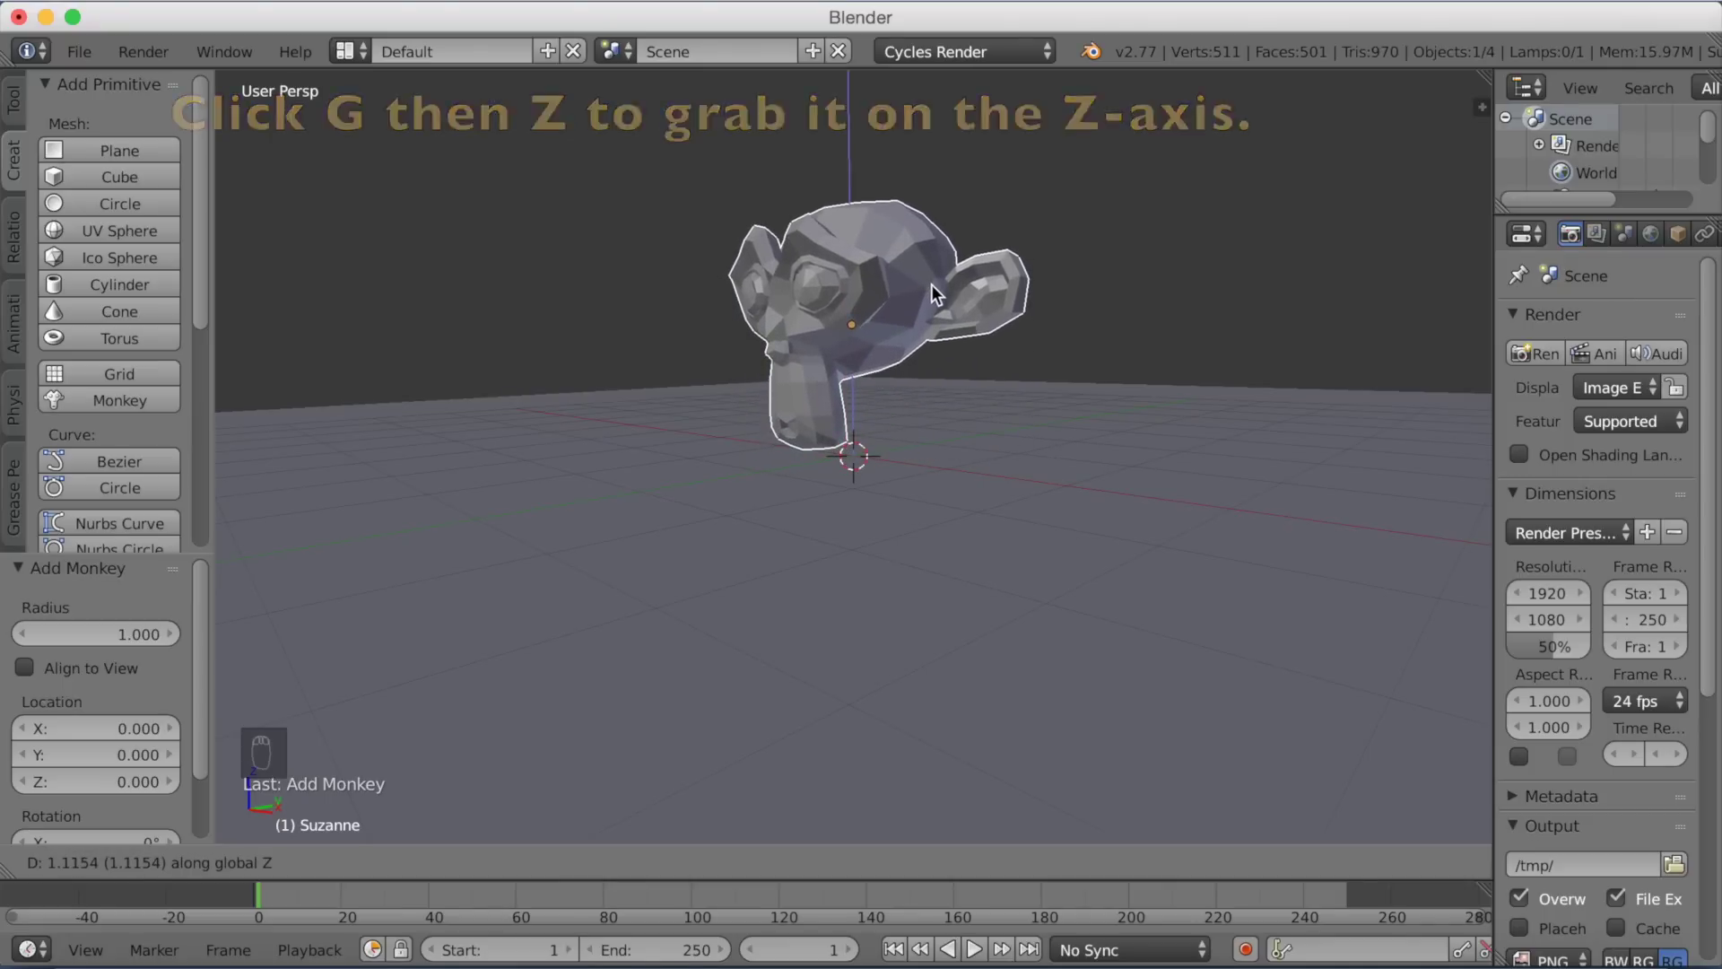
pyautogui.click(931, 284)
# Widen the Properties area and show the monkey's modifier settings
pyautogui.moveTo(875, 390); pyautogui.dragTo(1032, 399, button='middle')
pyautogui.moveTo(1498, 423); pyautogui.dragTo(1305, 438)
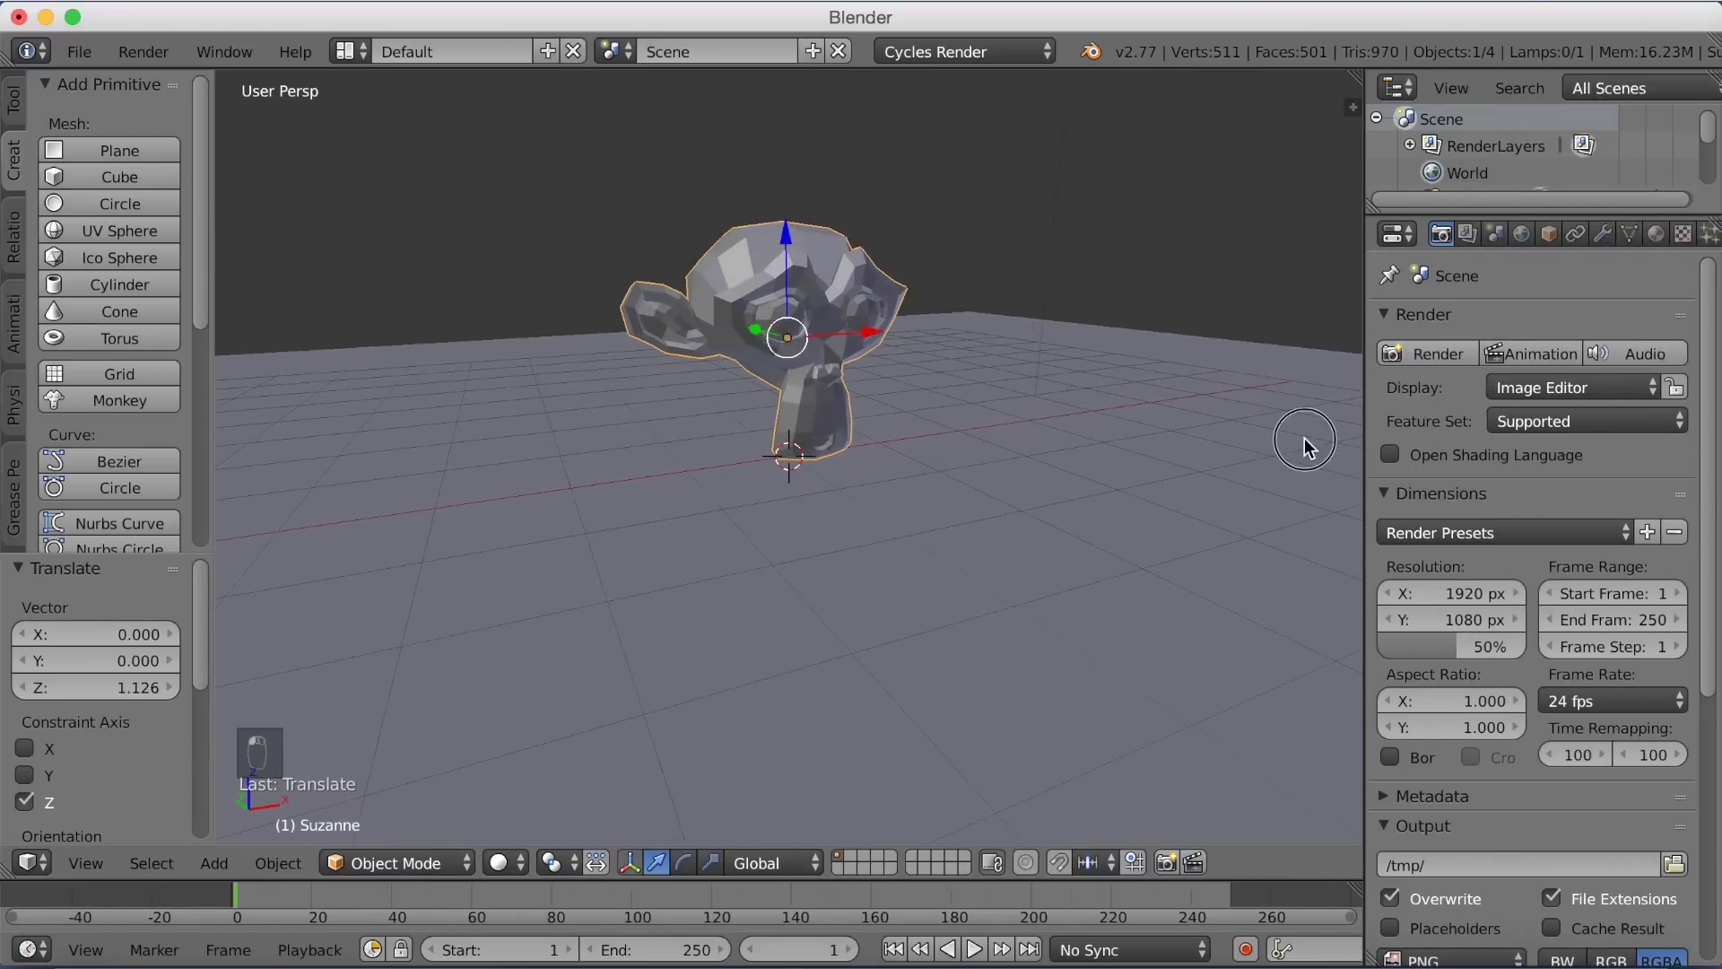
pyautogui.click(1539, 235)
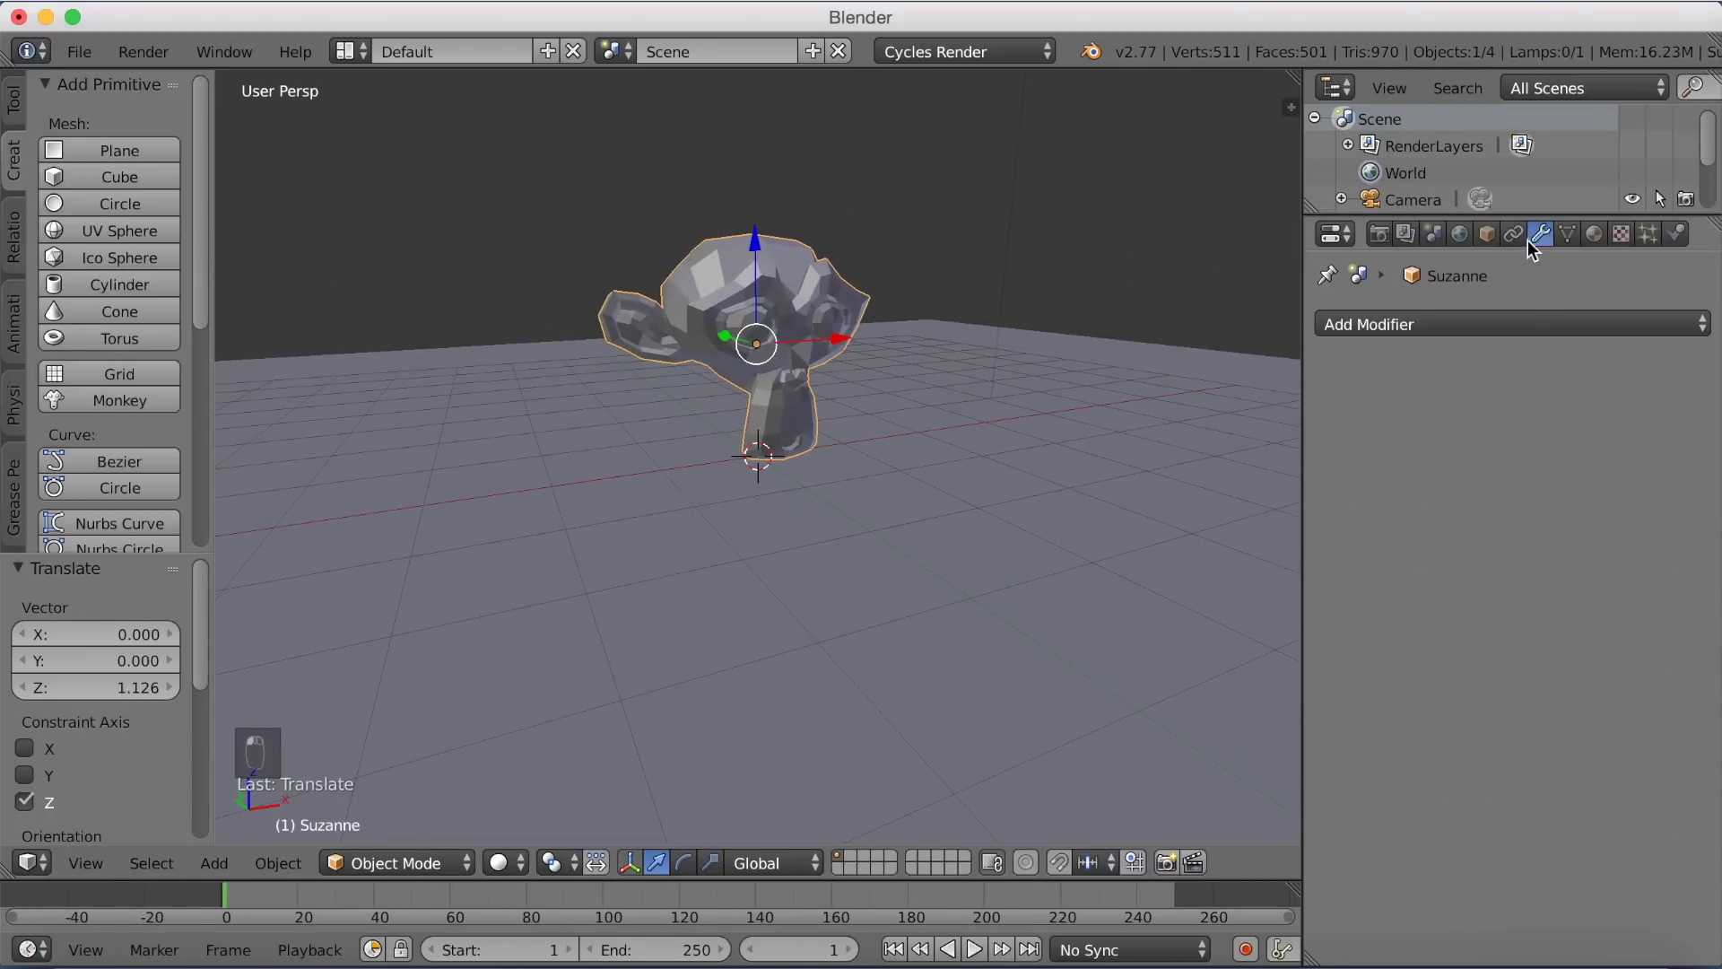
# Add a Subdivision Surface modifier at level 3 and give the monkey smooth shading
pyautogui.click(1429, 321)
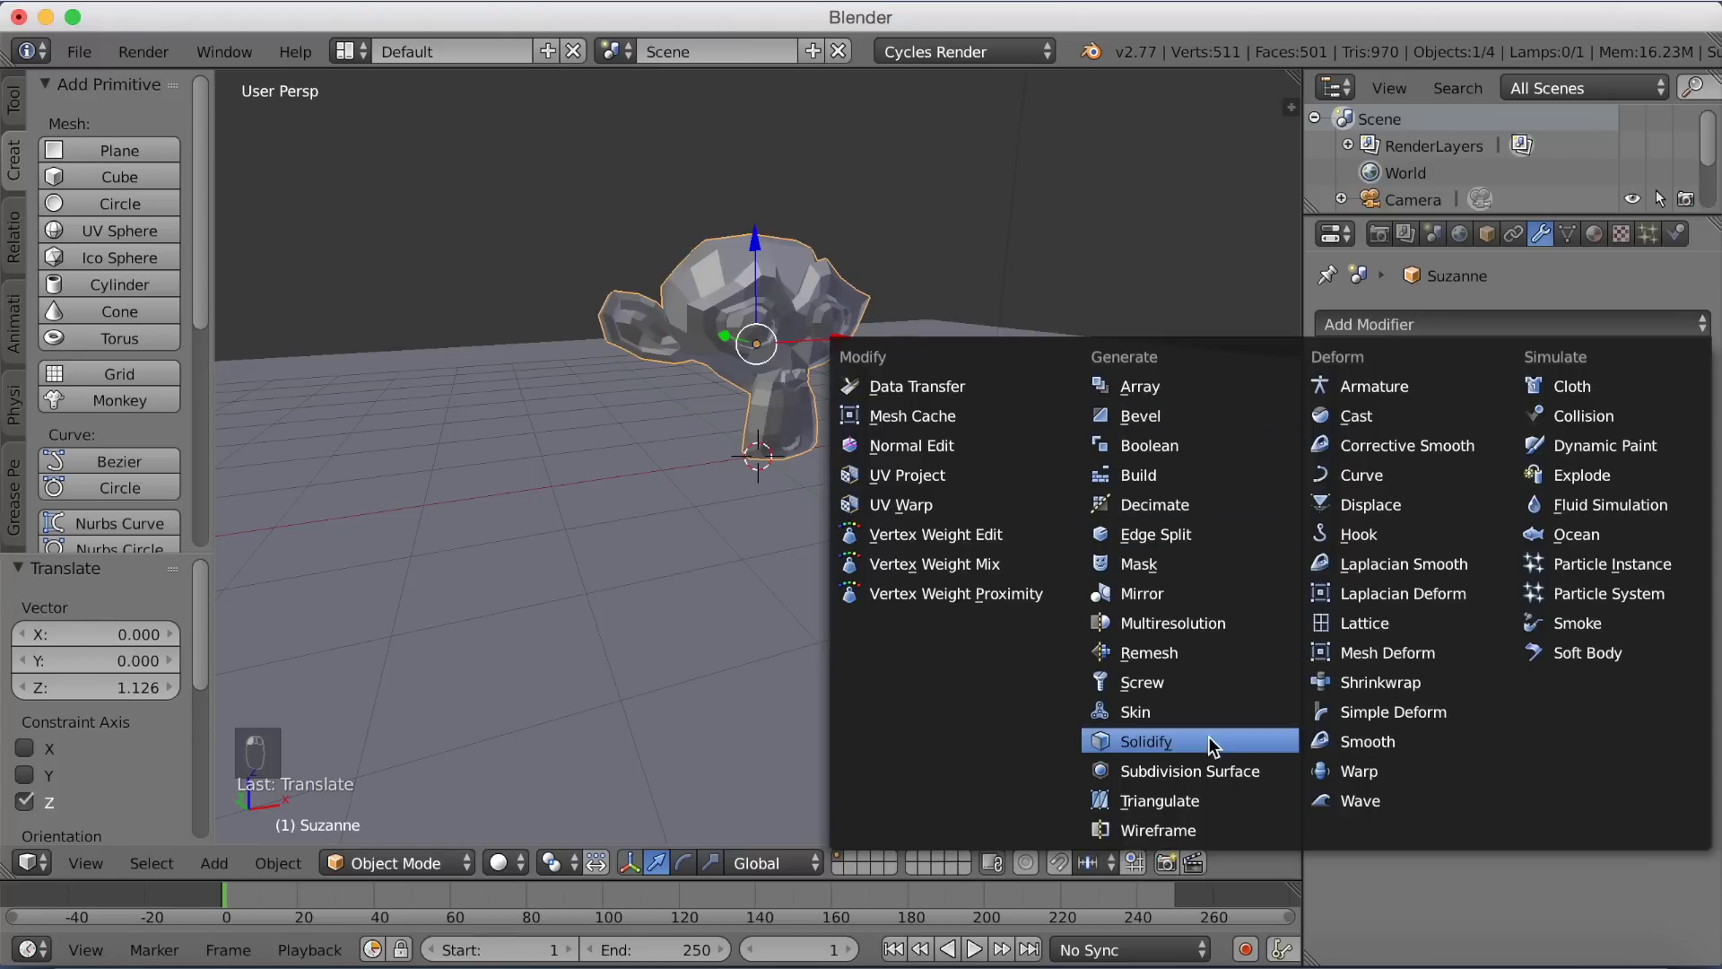
pyautogui.click(1207, 773)
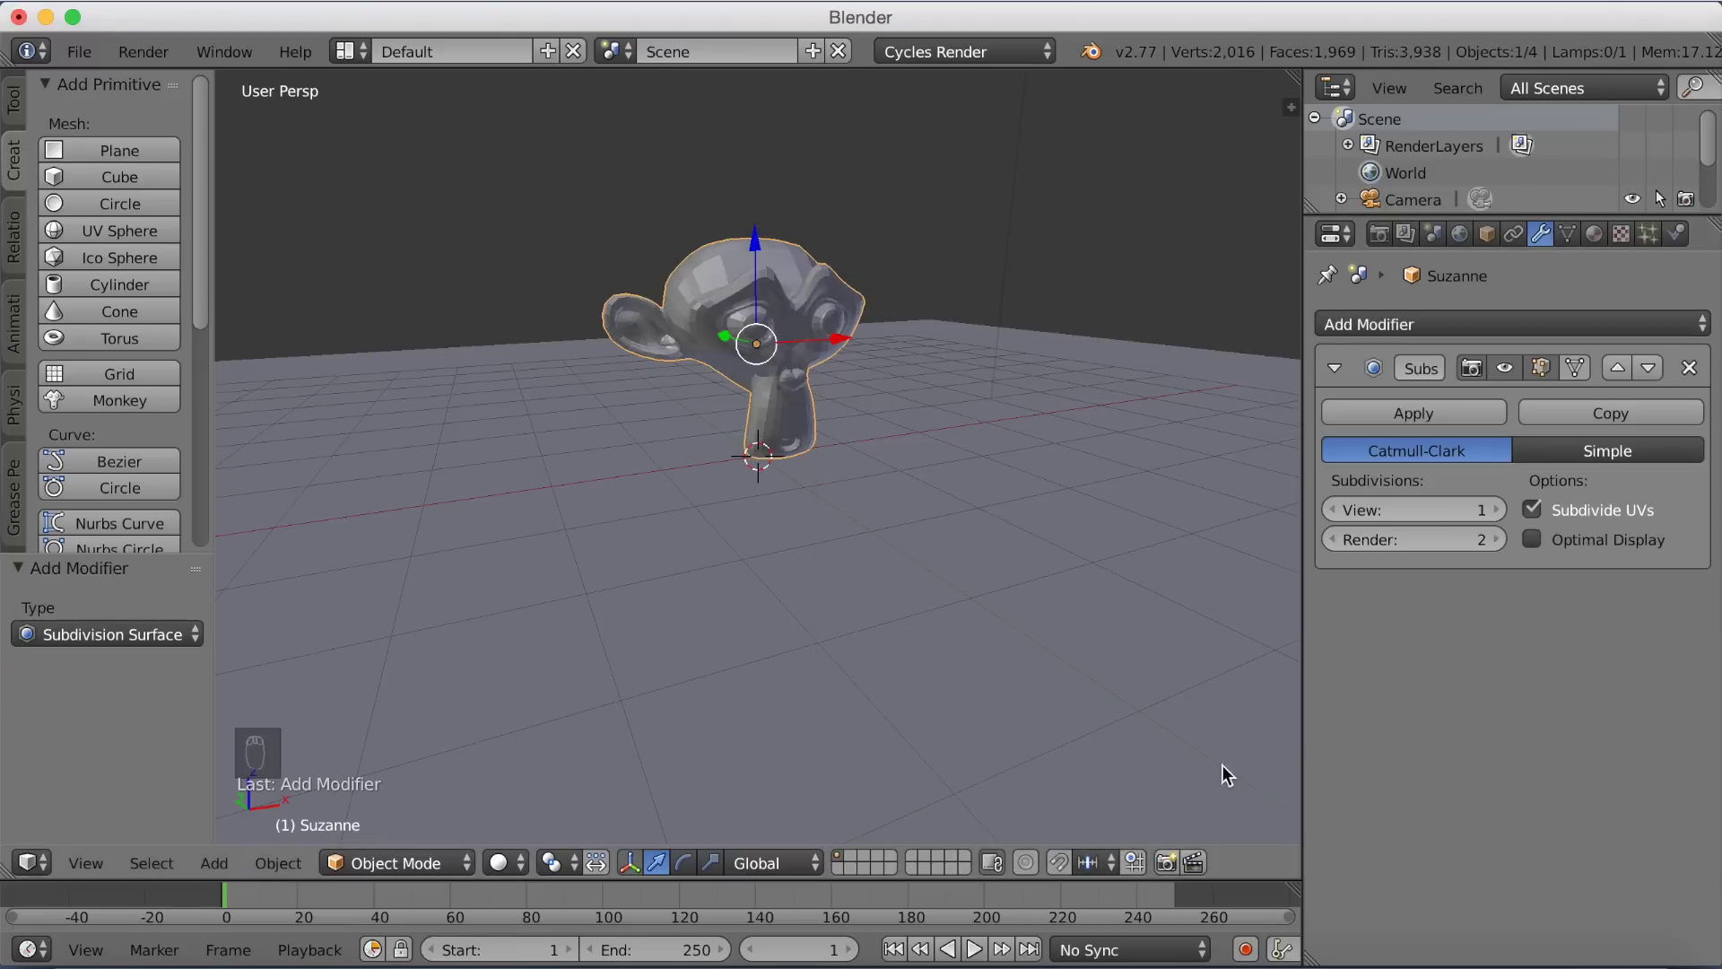
pyautogui.click(1496, 509)
pyautogui.click(1496, 510)
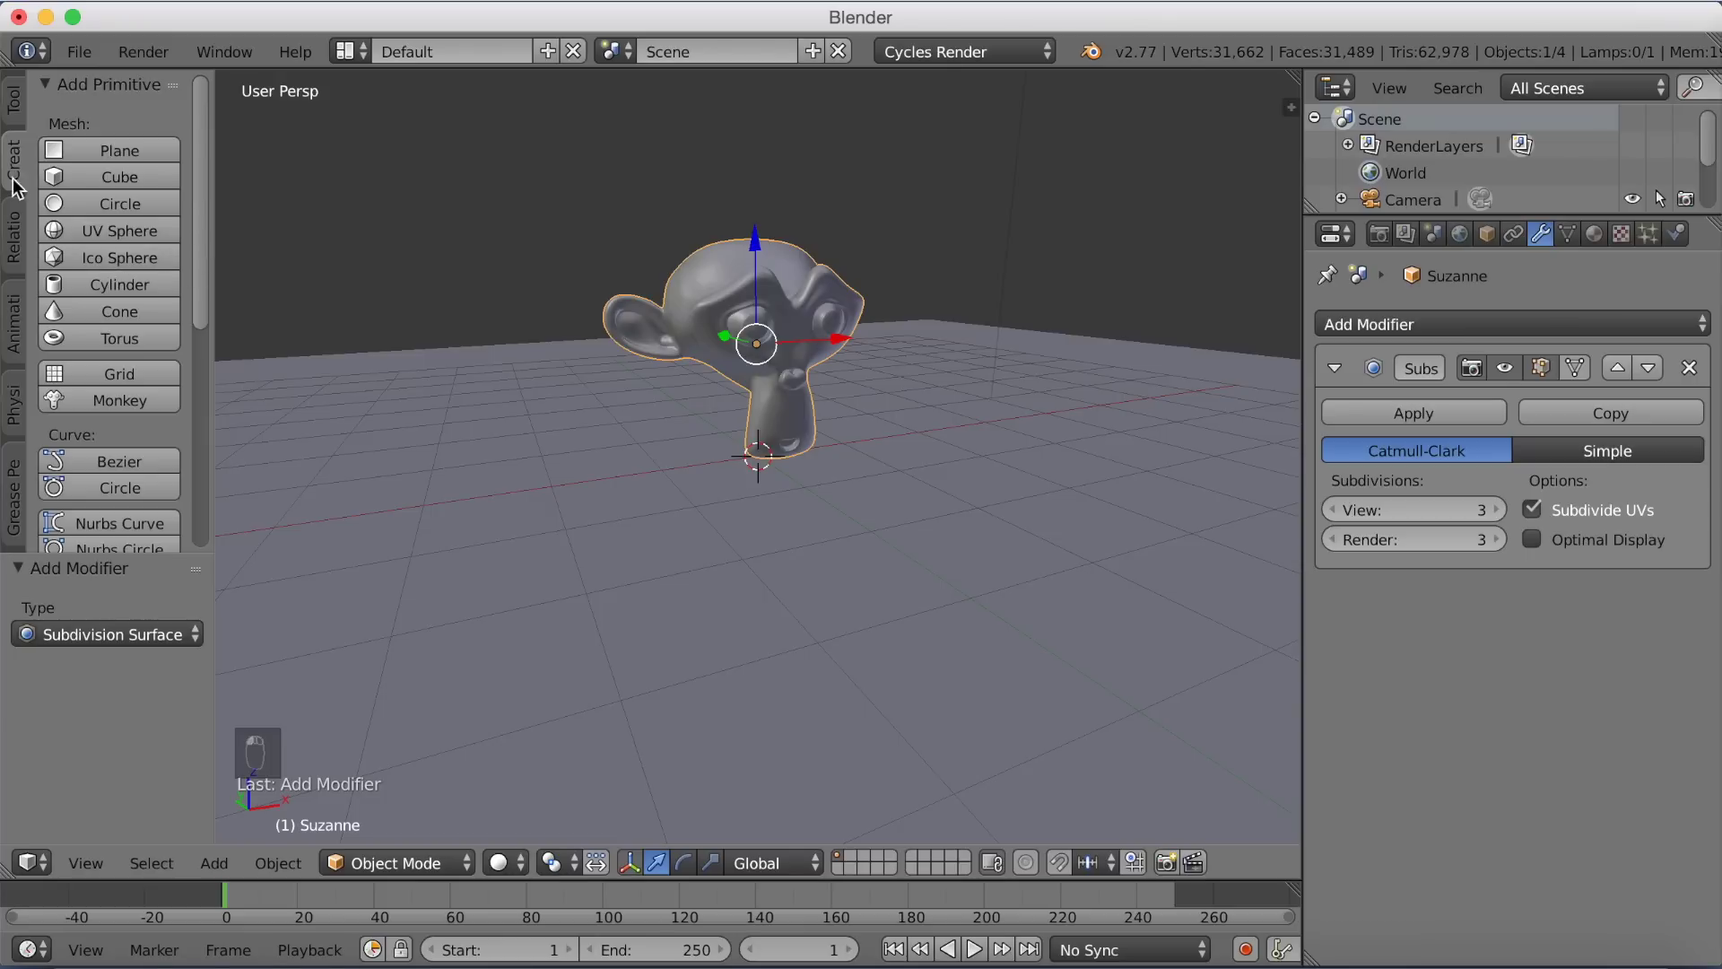
pyautogui.click(18, 104)
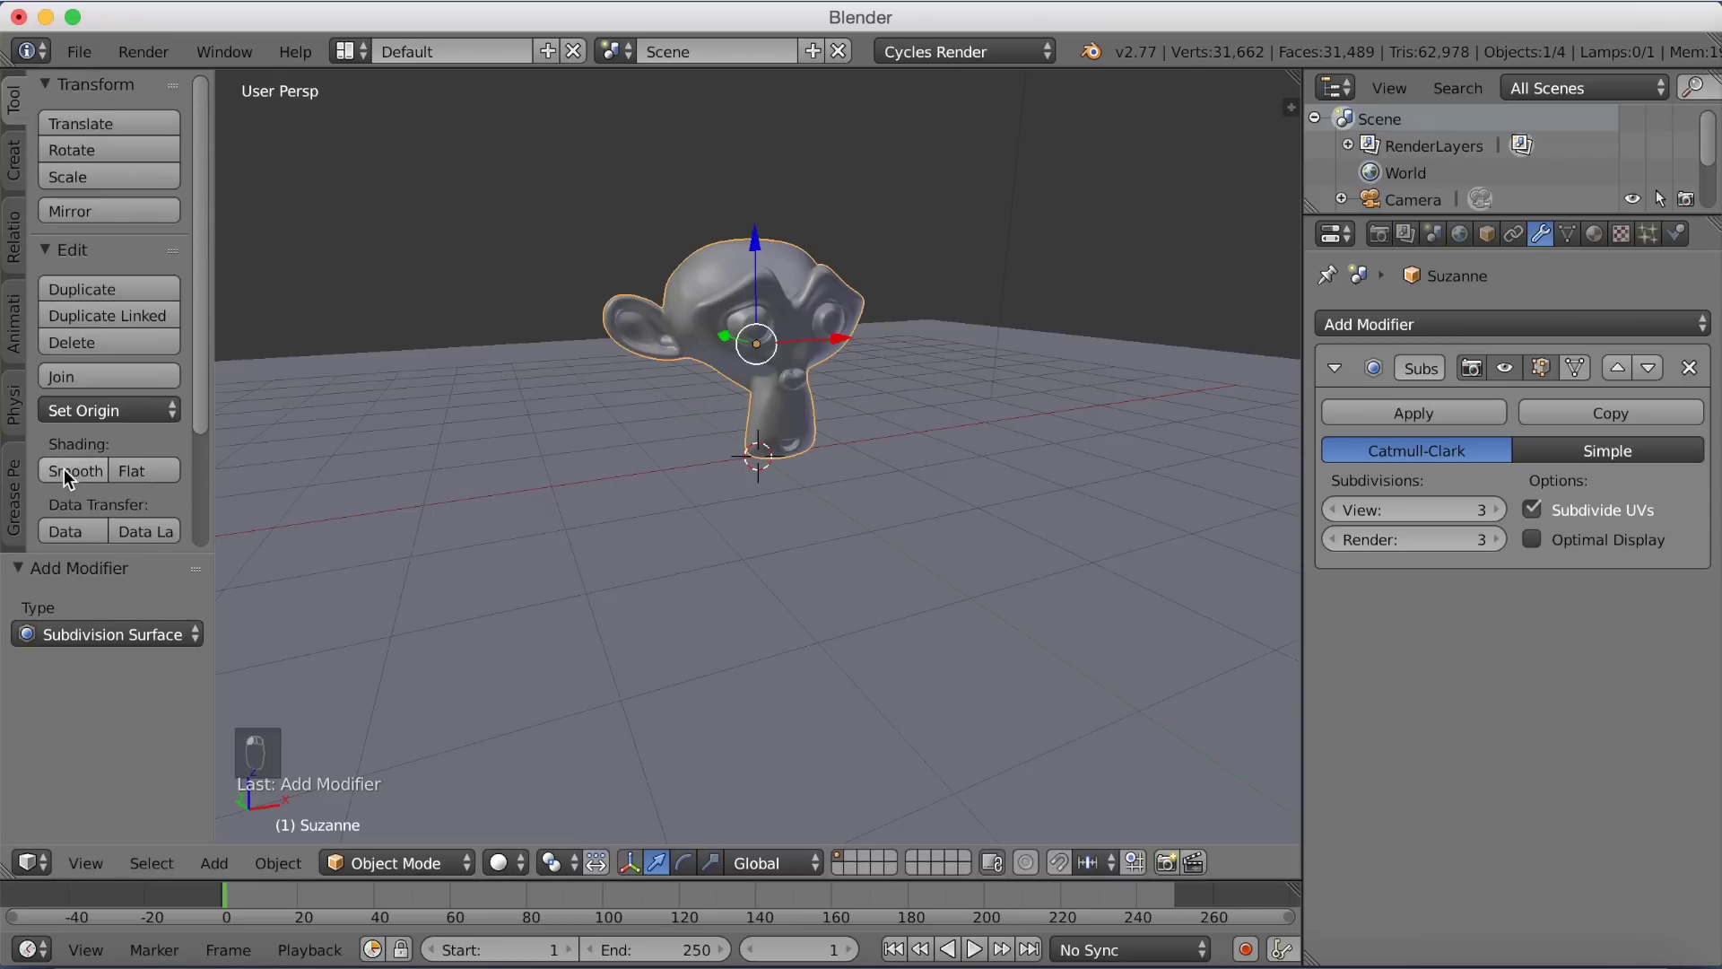
pyautogui.click(66, 473)
pyautogui.moveTo(698, 352); pyautogui.dragTo(702, 352, button='middle')
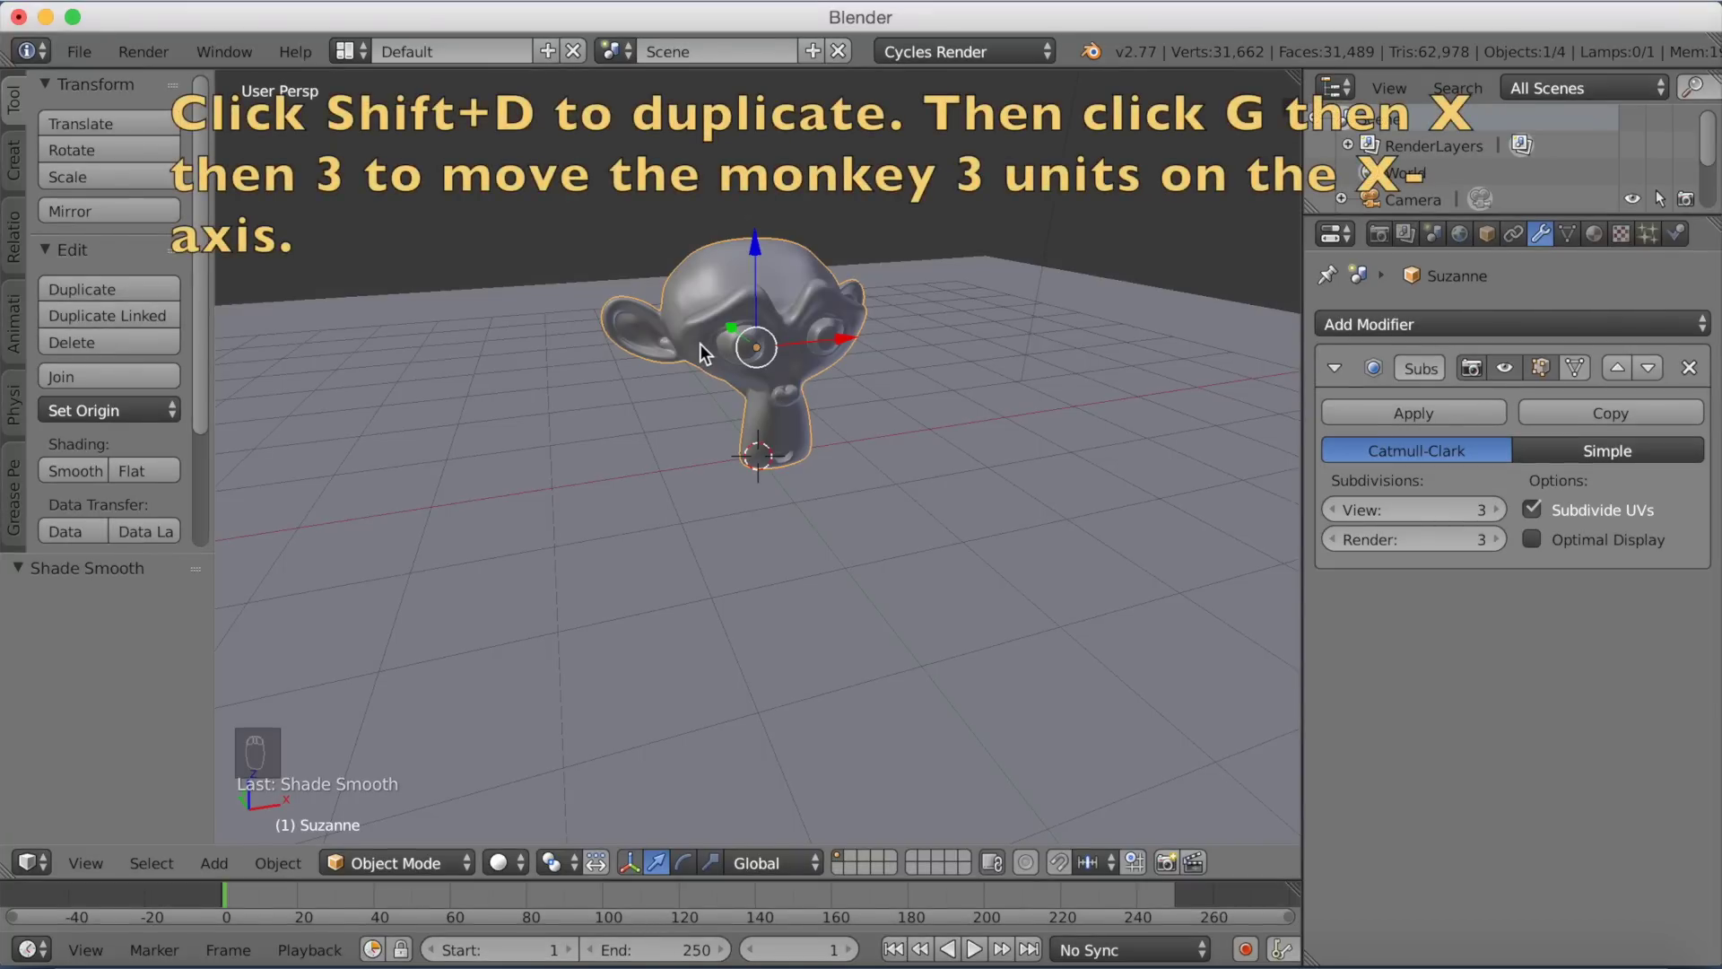
# Duplicate the monkey 3 units along X, then duplicate that copy −6 along X
pyautogui.hotkey('shift', 'd')
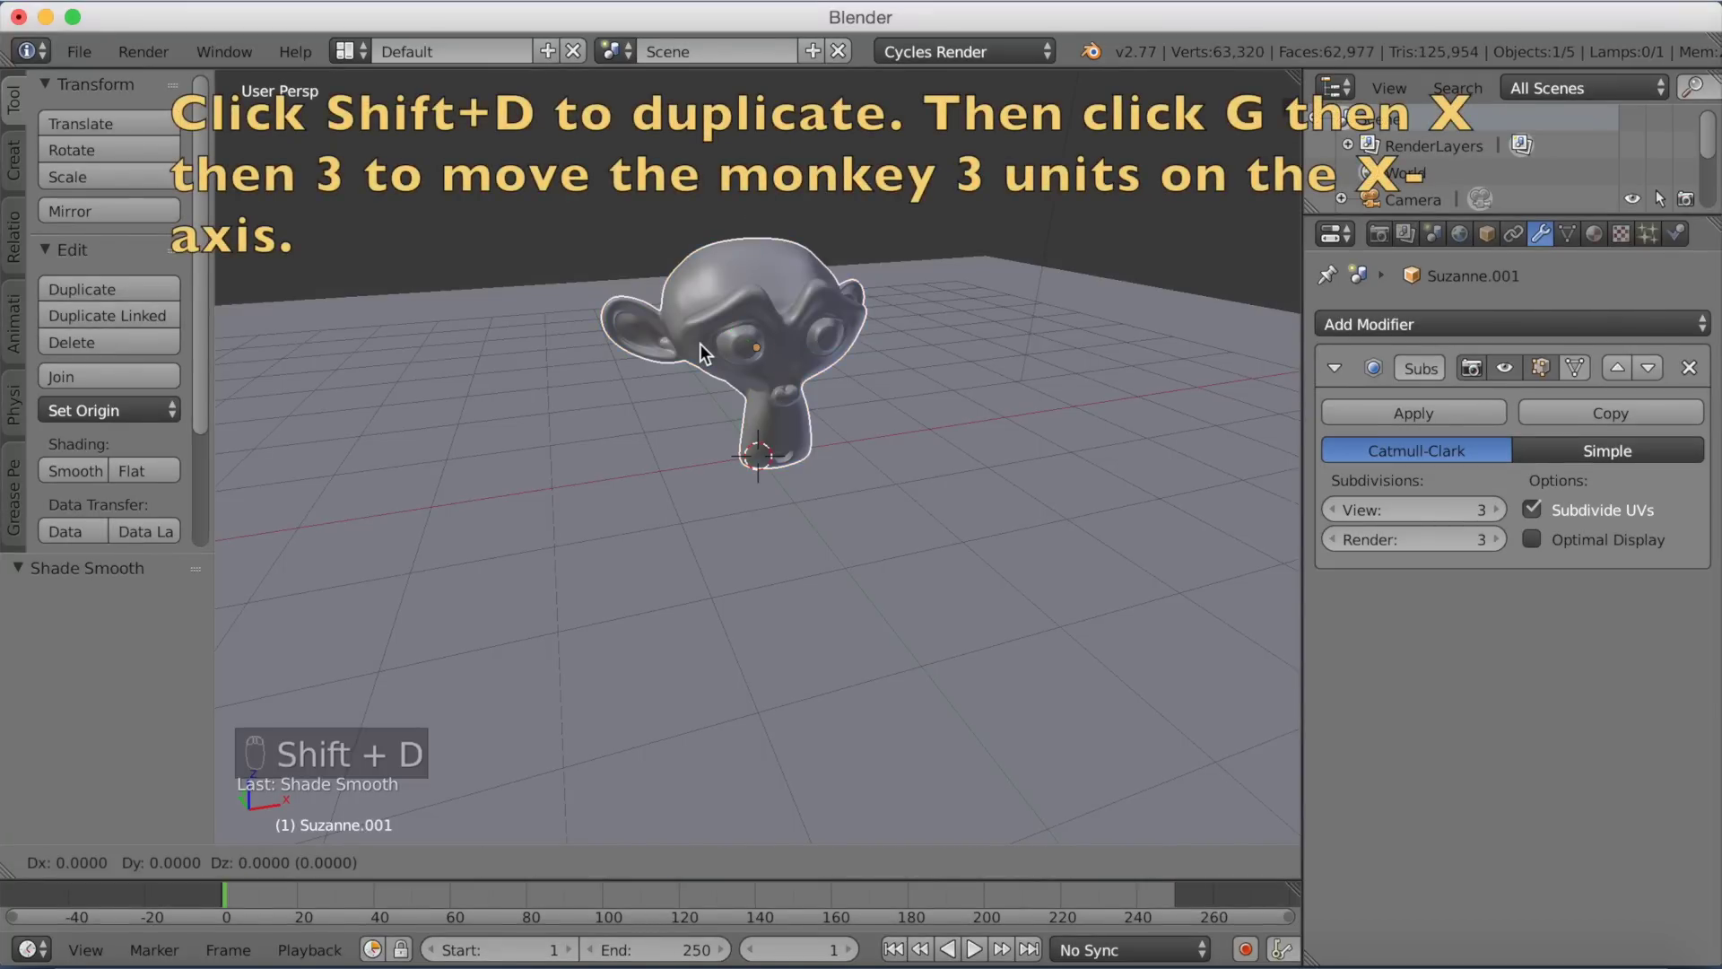
pyautogui.press('x')
pyautogui.press('3')
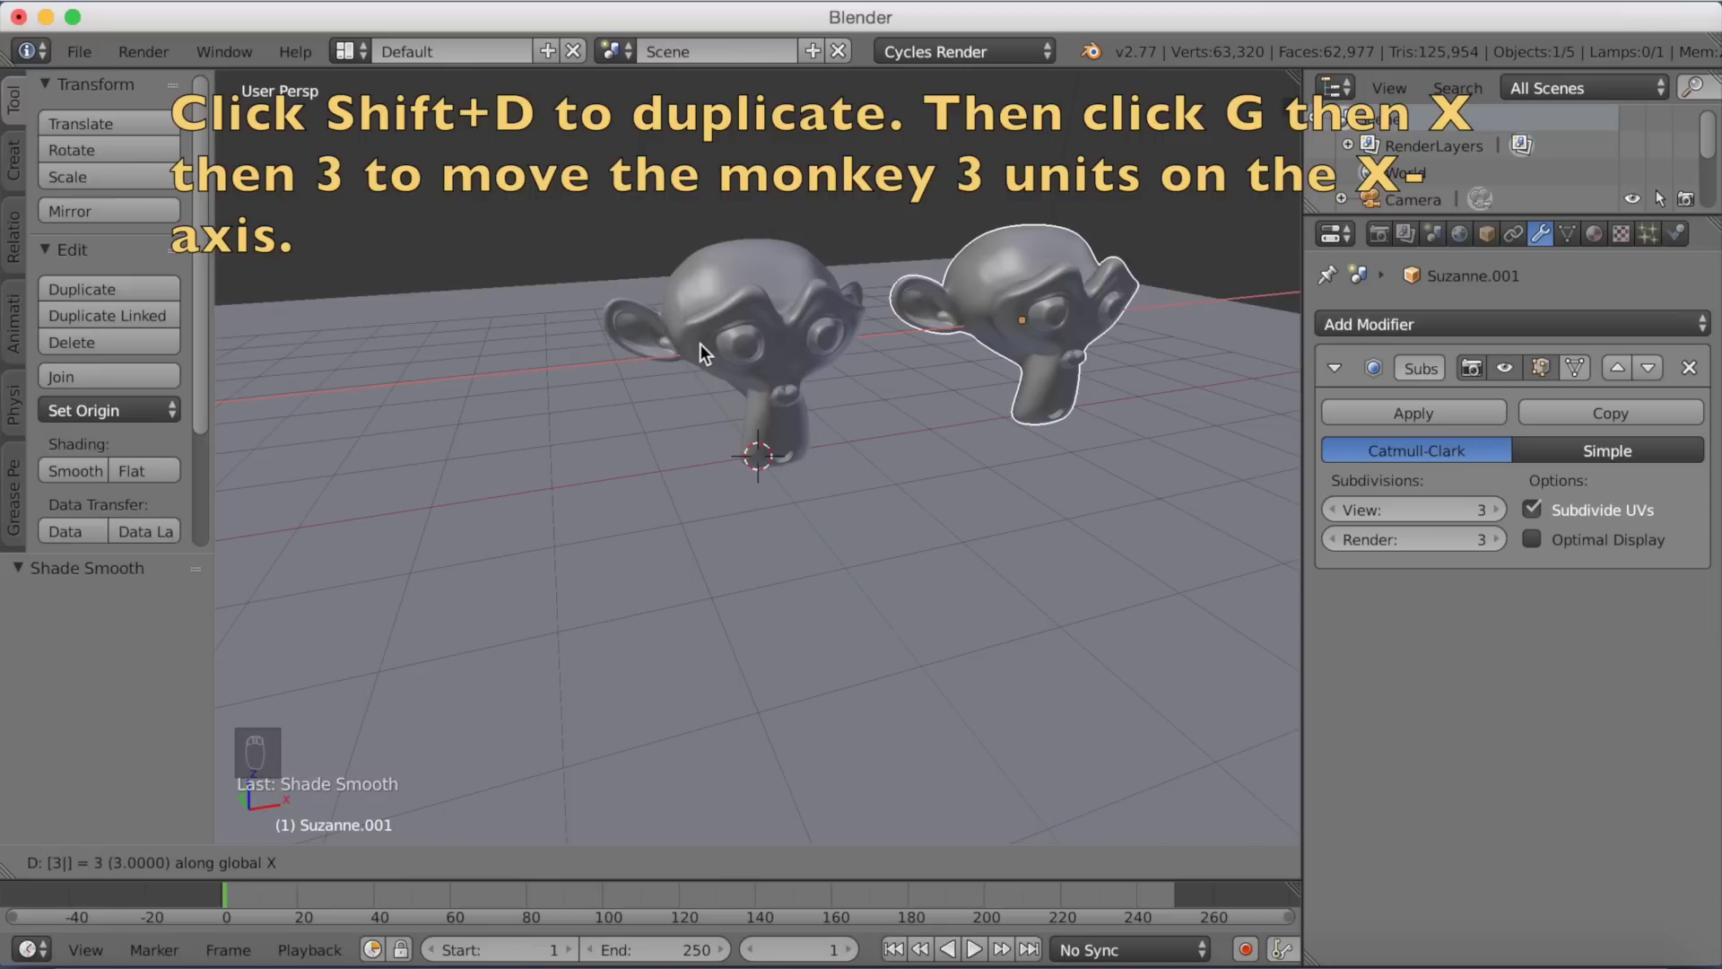
pyautogui.press('Return')
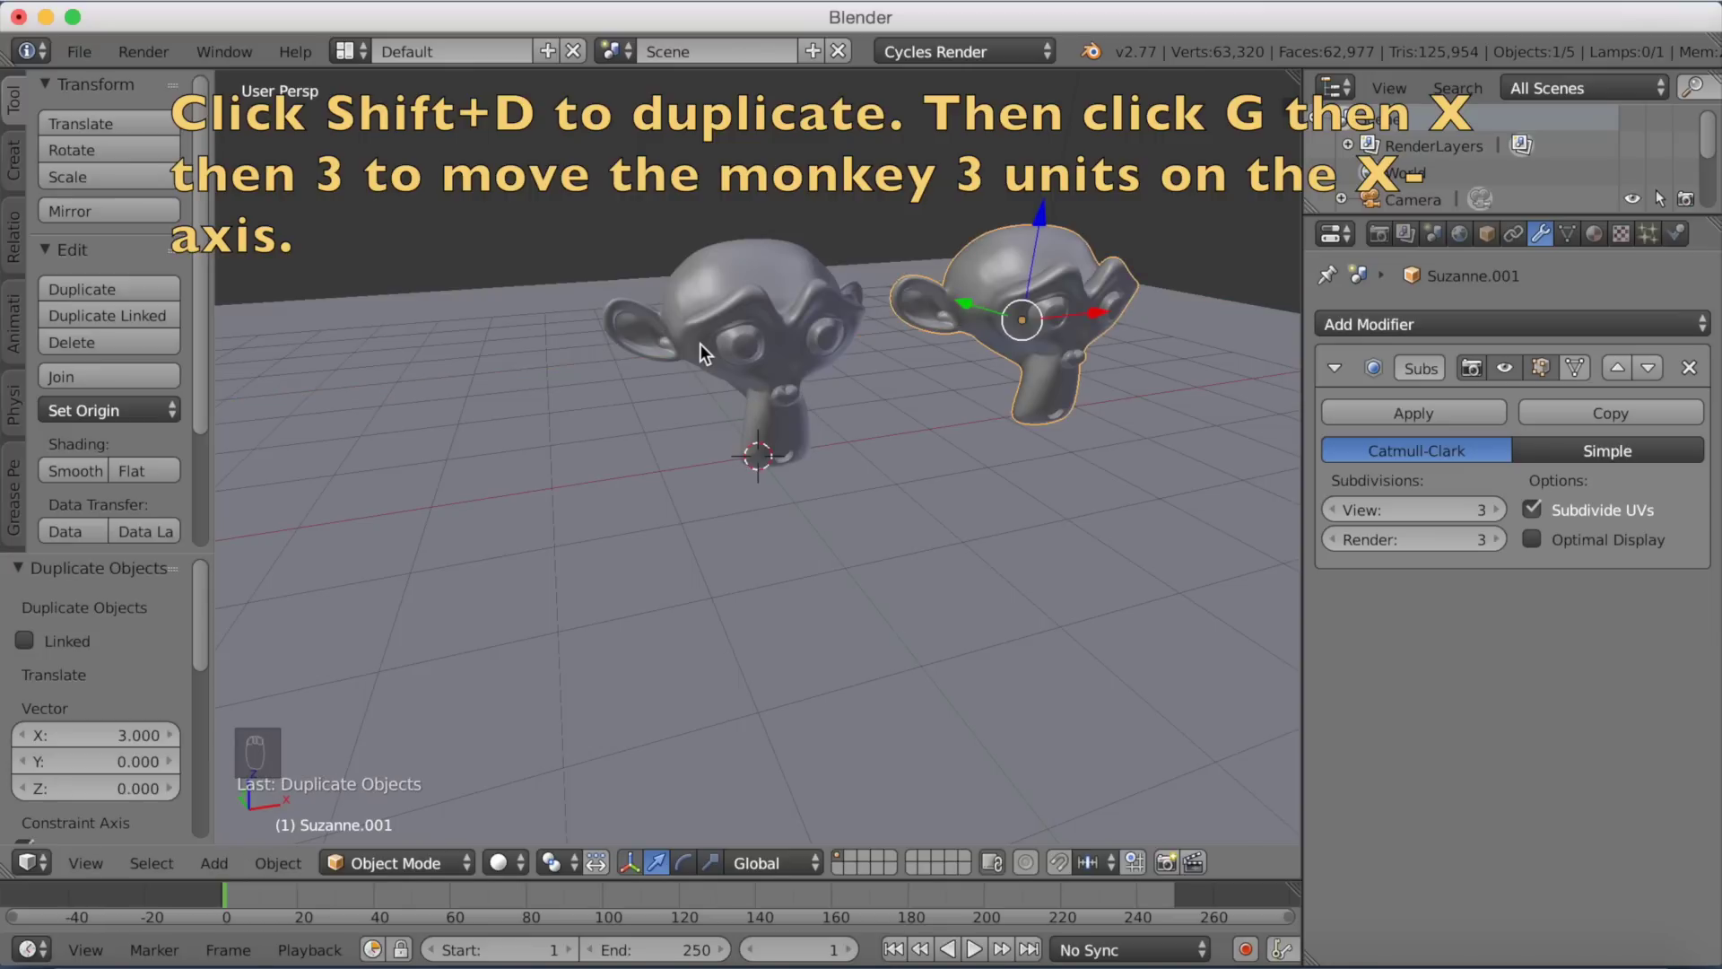
pyautogui.hotkey('shift', 'd')
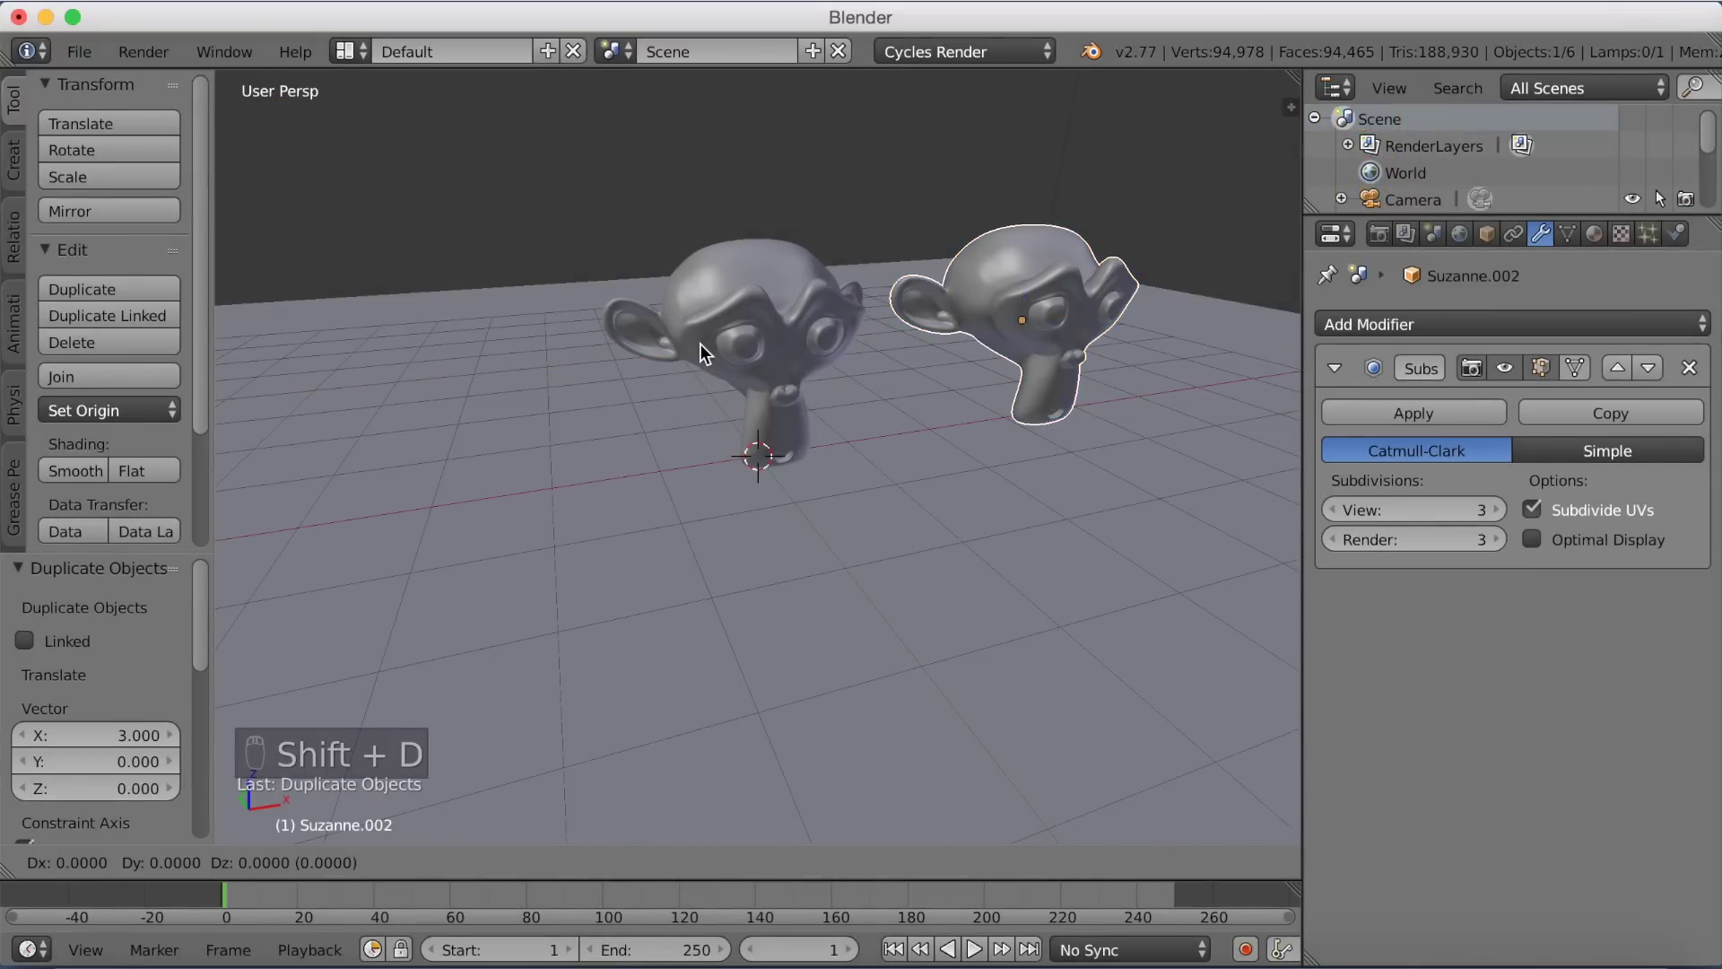
pyautogui.press('x')
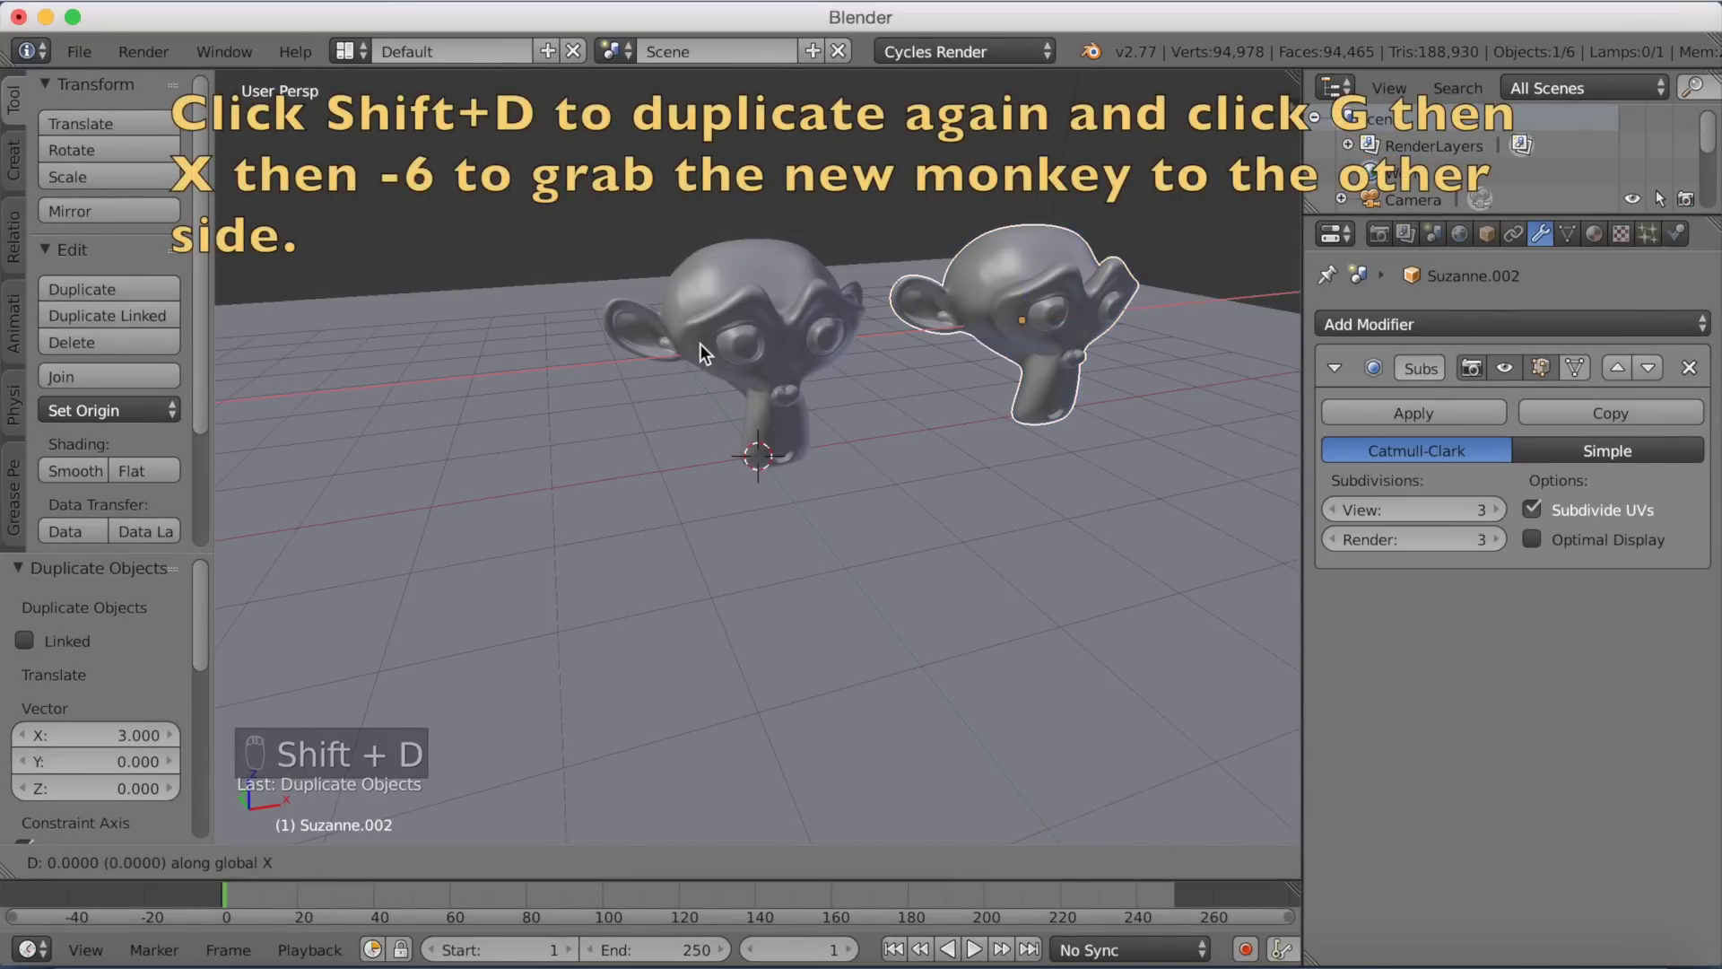
pyautogui.write('-6')
pyautogui.press('Return')
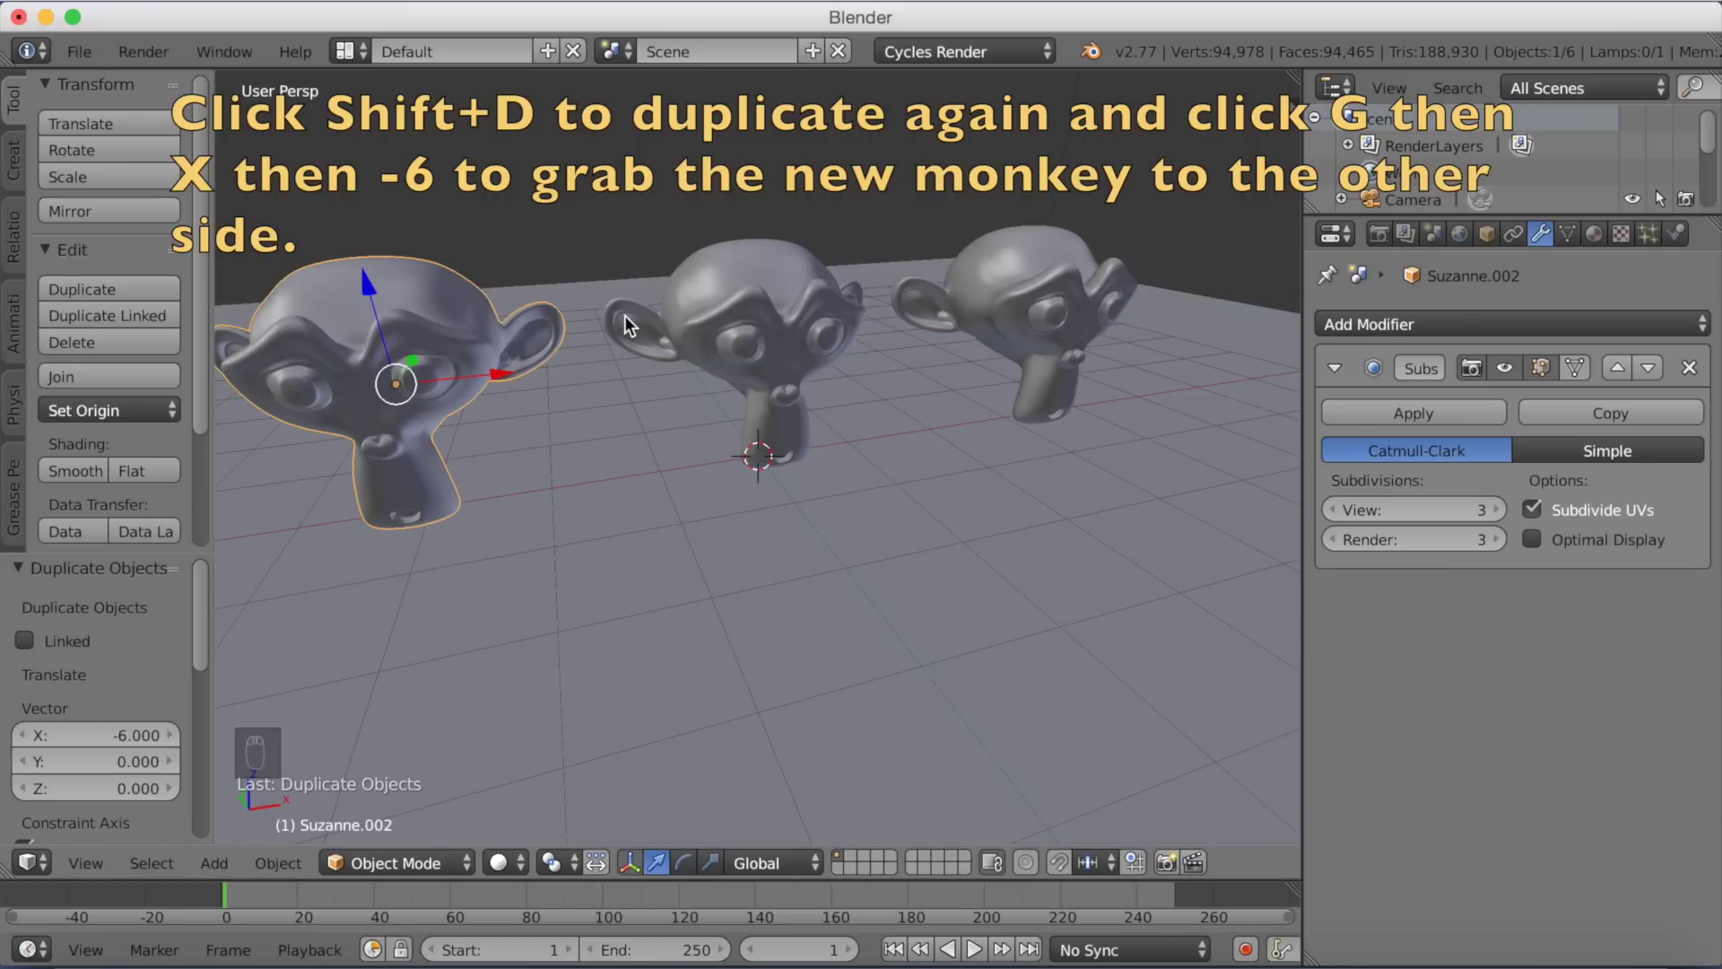
pyautogui.scroll(-3, 639, 321)
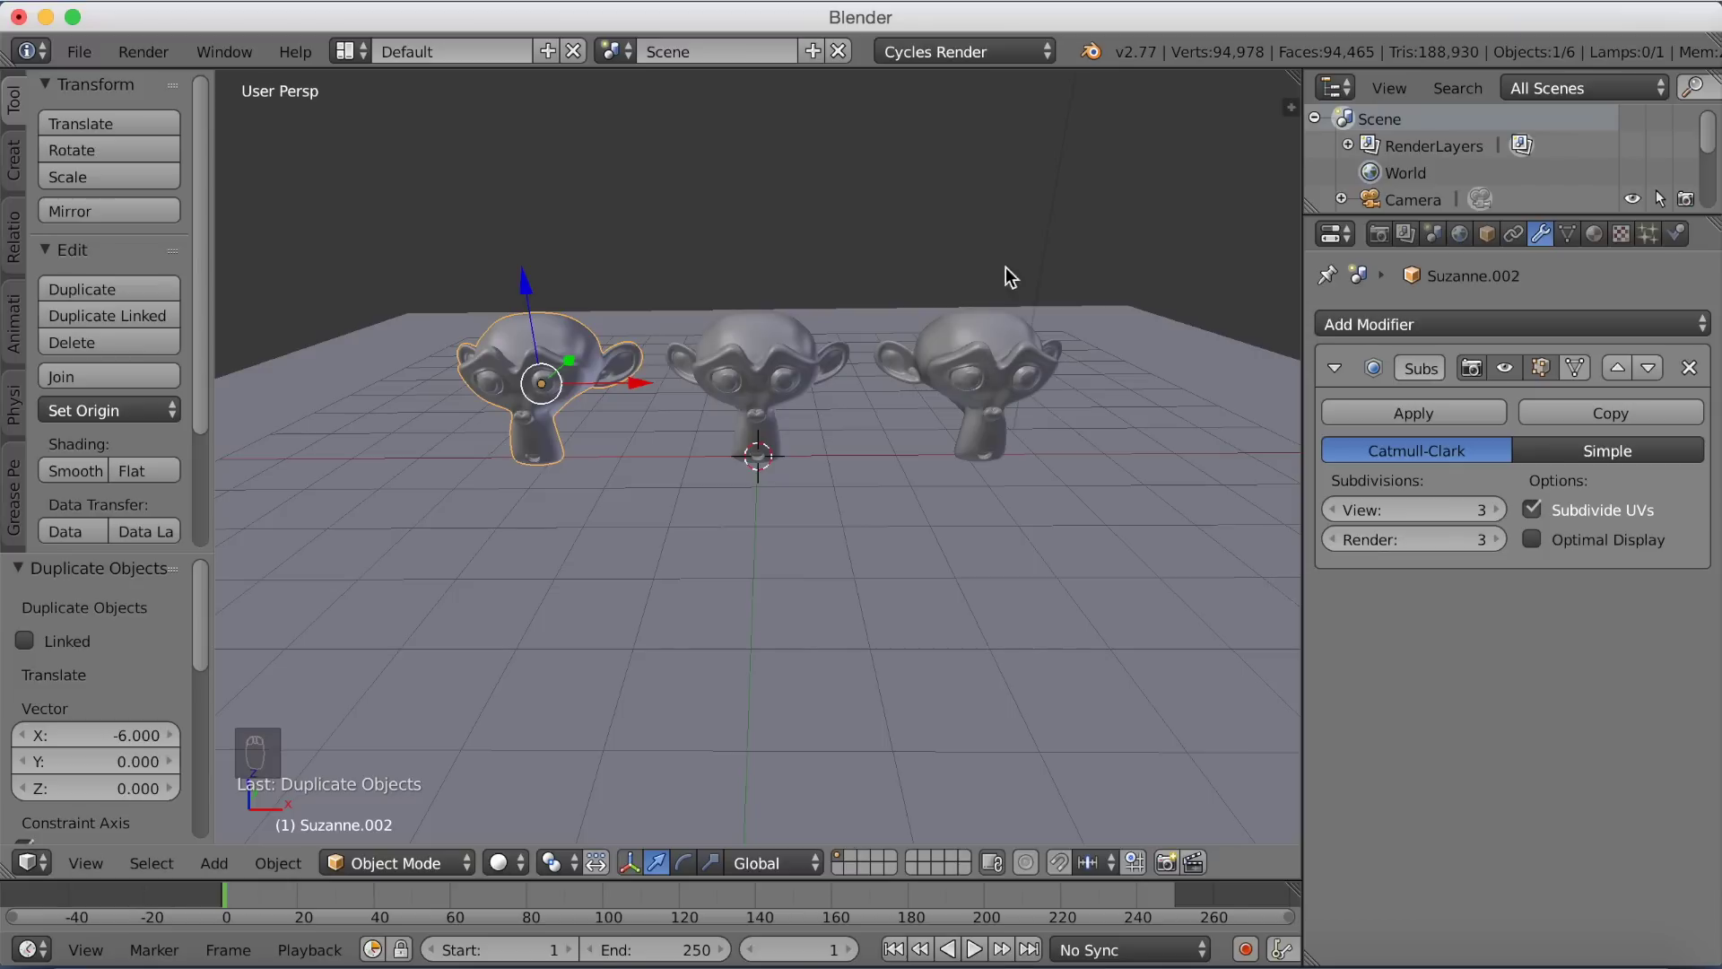
pyautogui.scroll(-3, 1037, 213)
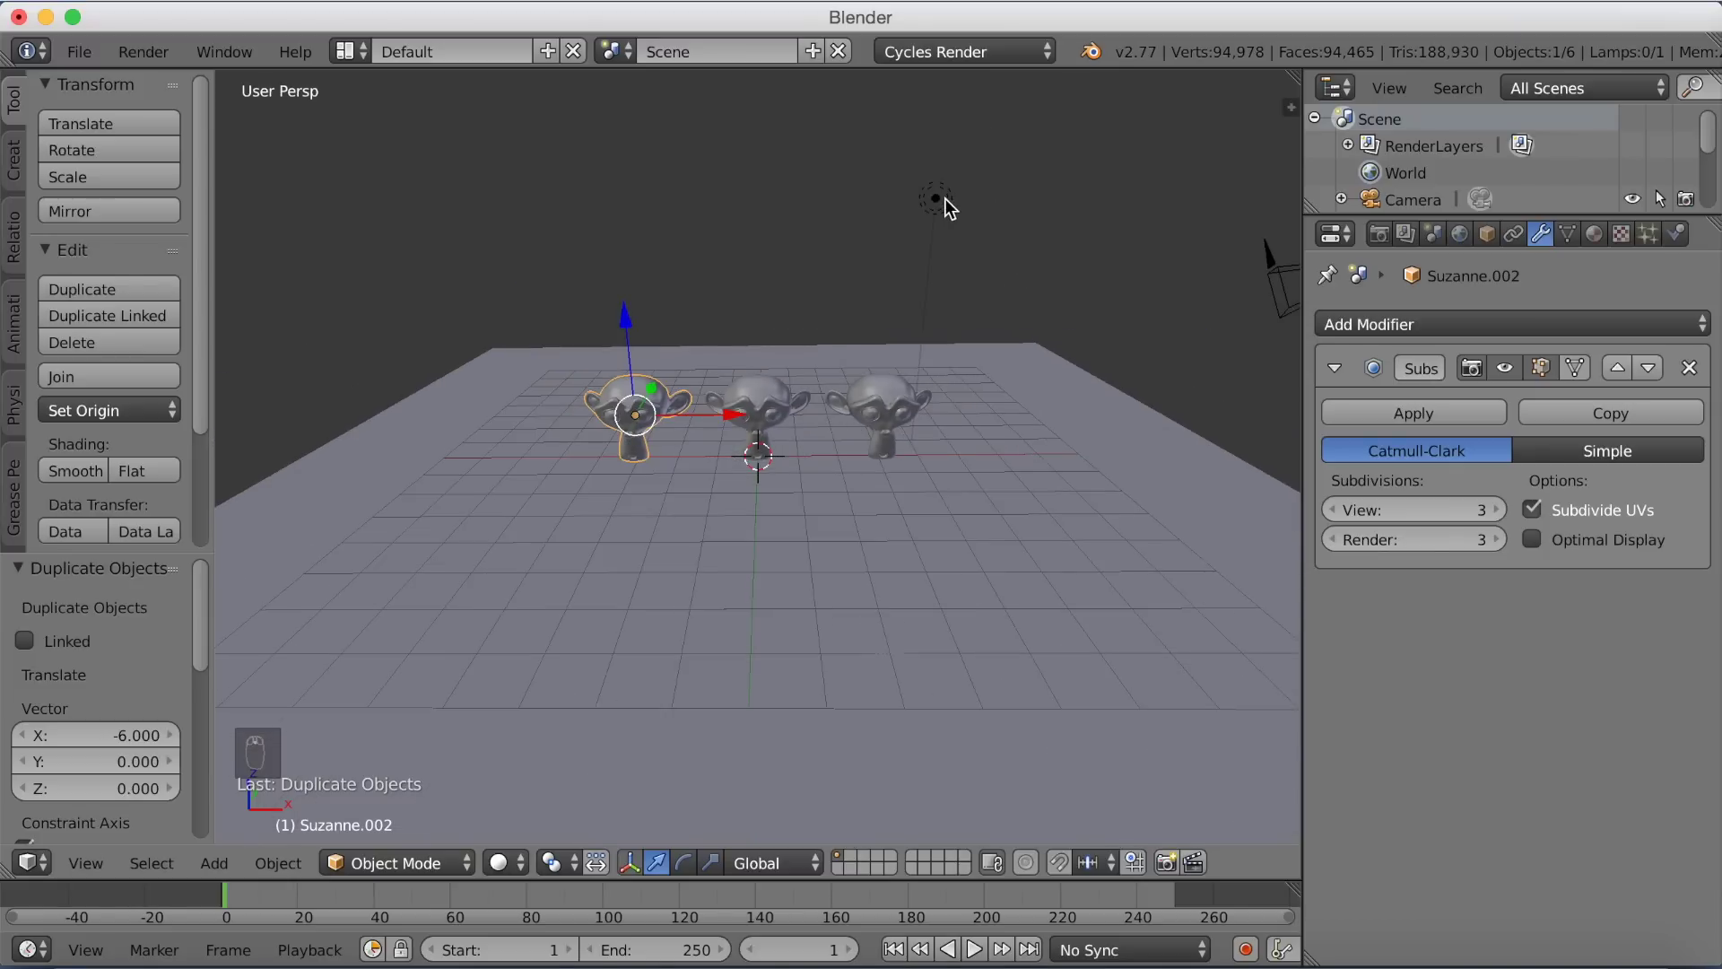
# Select the lamp and make it a Sun light with size 1
pyautogui.rightClick(937, 200)
pyautogui.scroll(4, 930, 250)
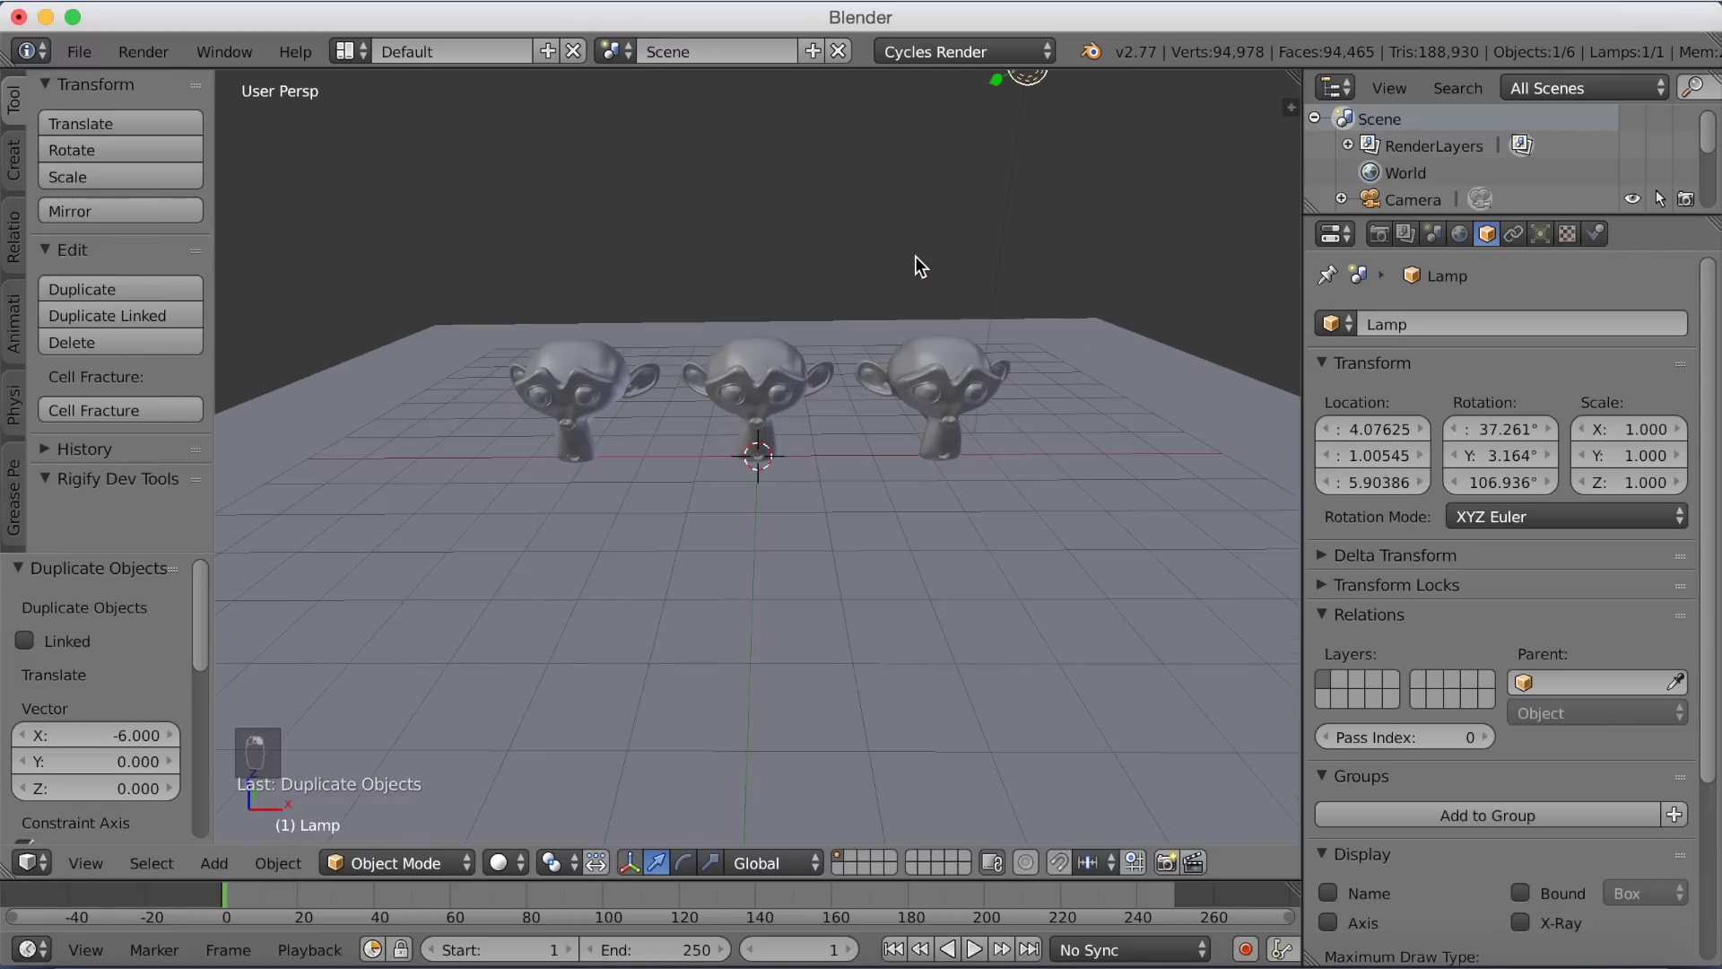
pyautogui.scroll(-3, 933, 272)
pyautogui.moveTo(933, 272); pyautogui.dragTo(1079, 290, button='middle')
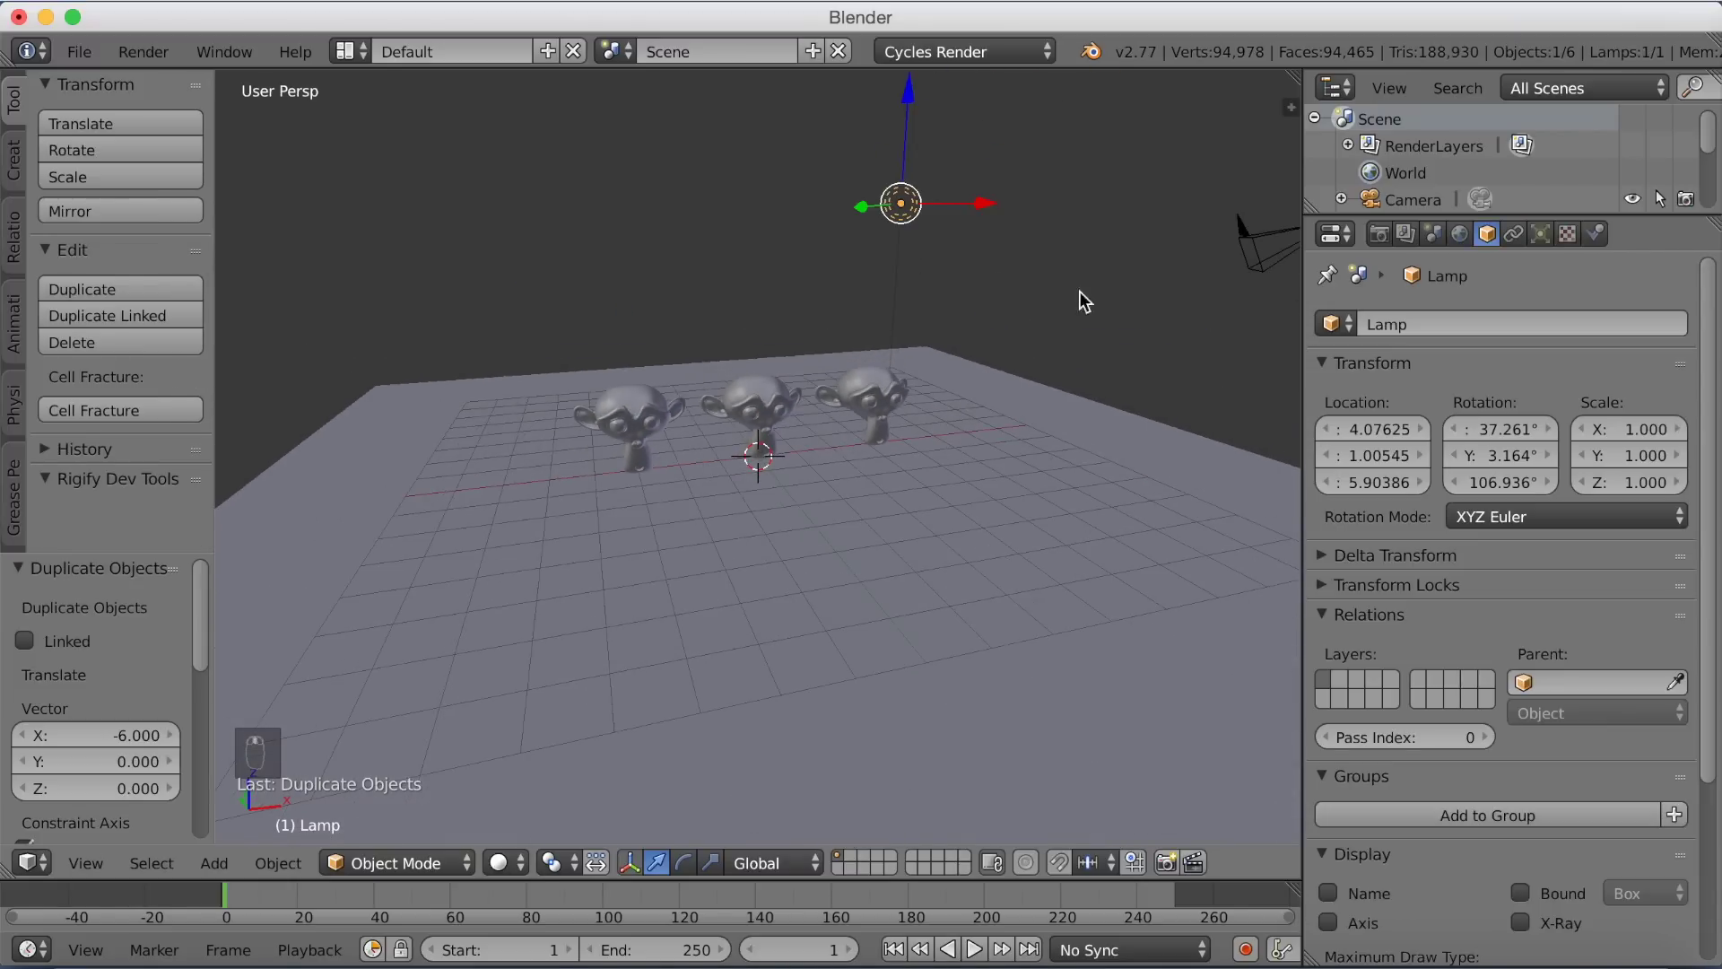
pyautogui.click(1540, 233)
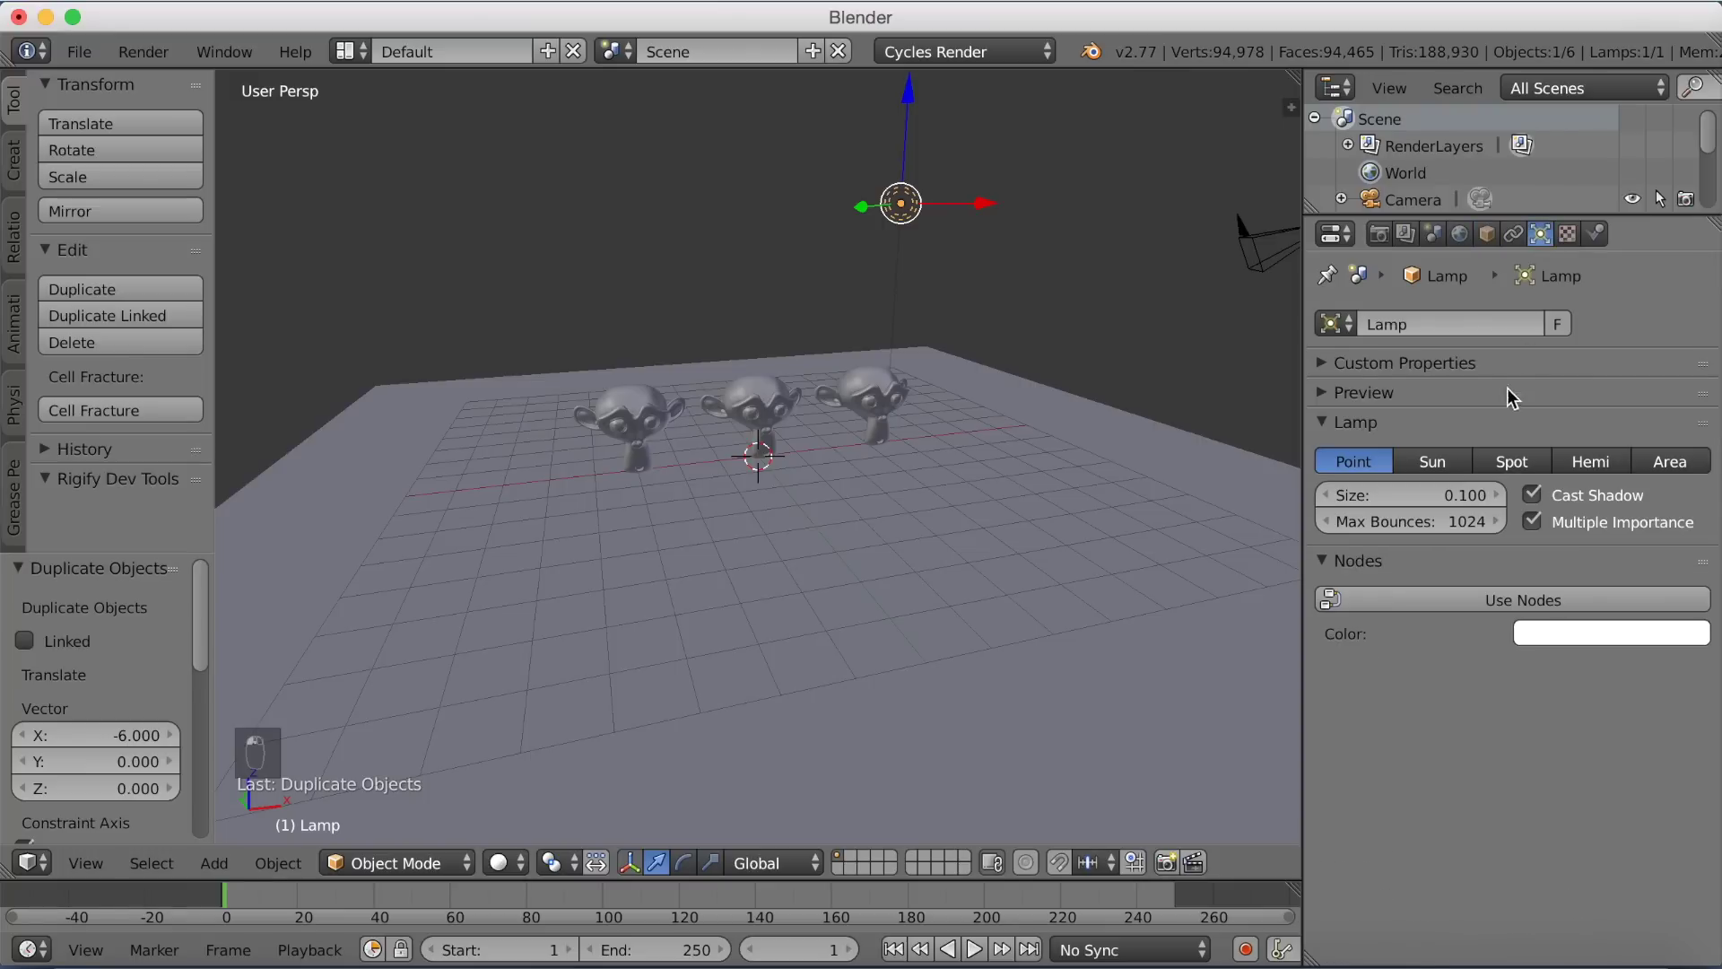
pyautogui.click(1432, 461)
pyautogui.click(1433, 494)
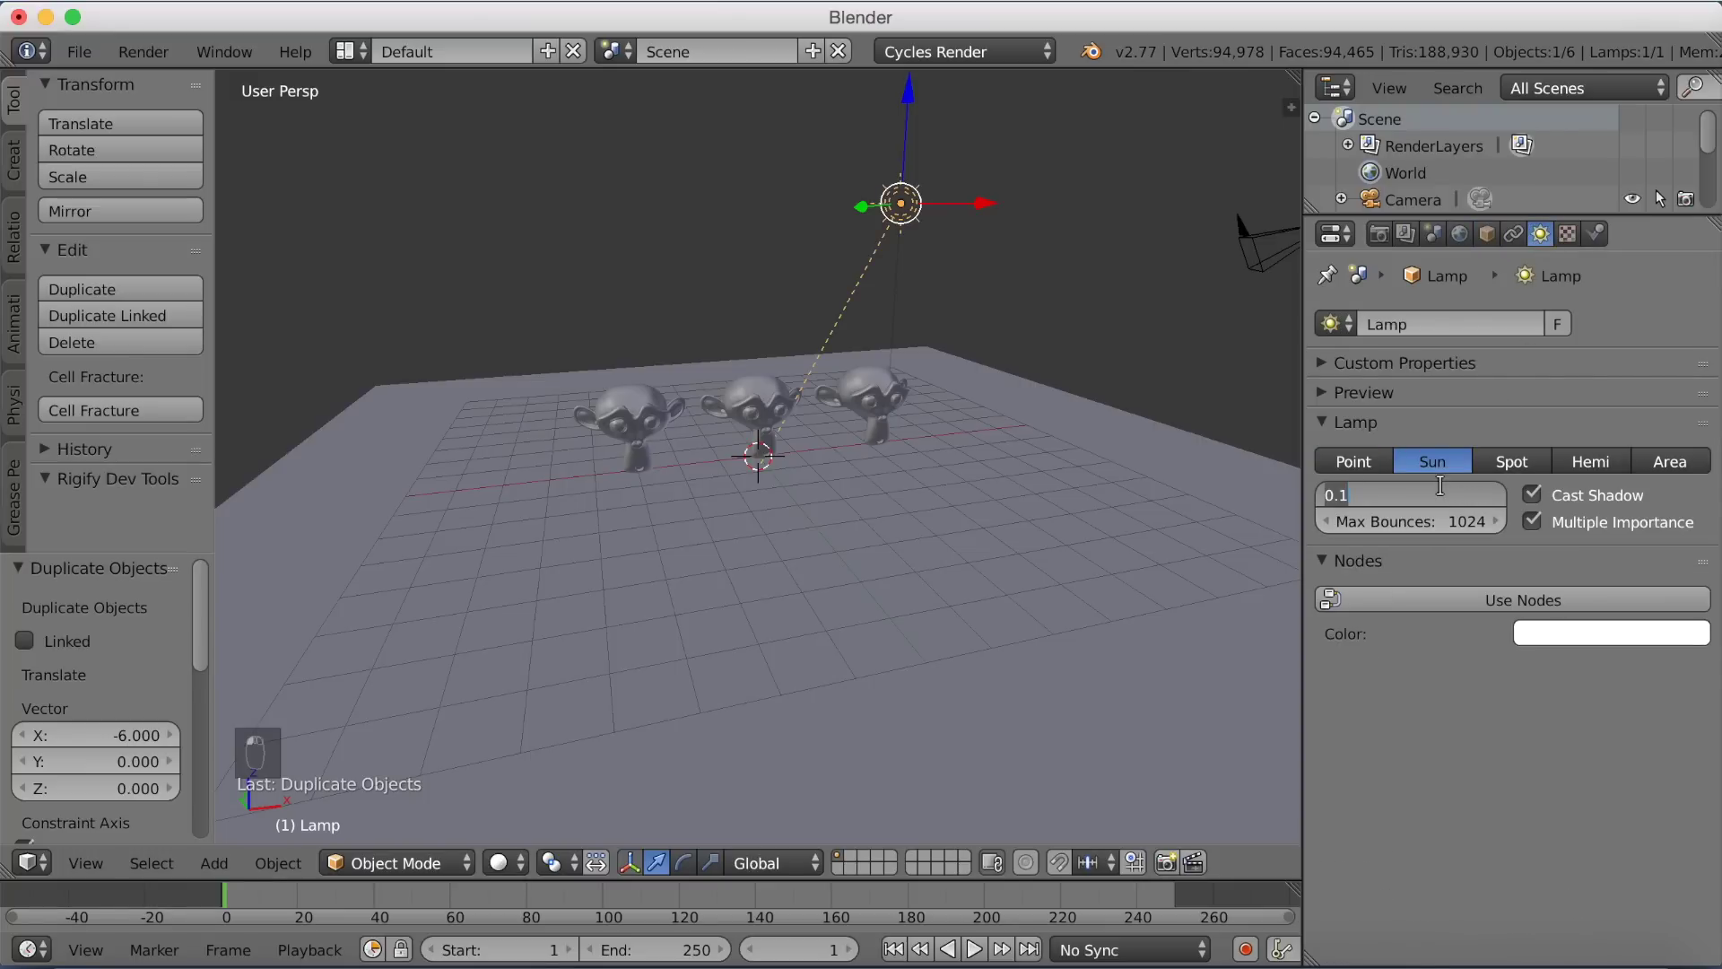
pyautogui.write('1')
pyautogui.press('Return')
# Enable nodes for the sun lamp and set its strength to 4
pyautogui.click(1444, 599)
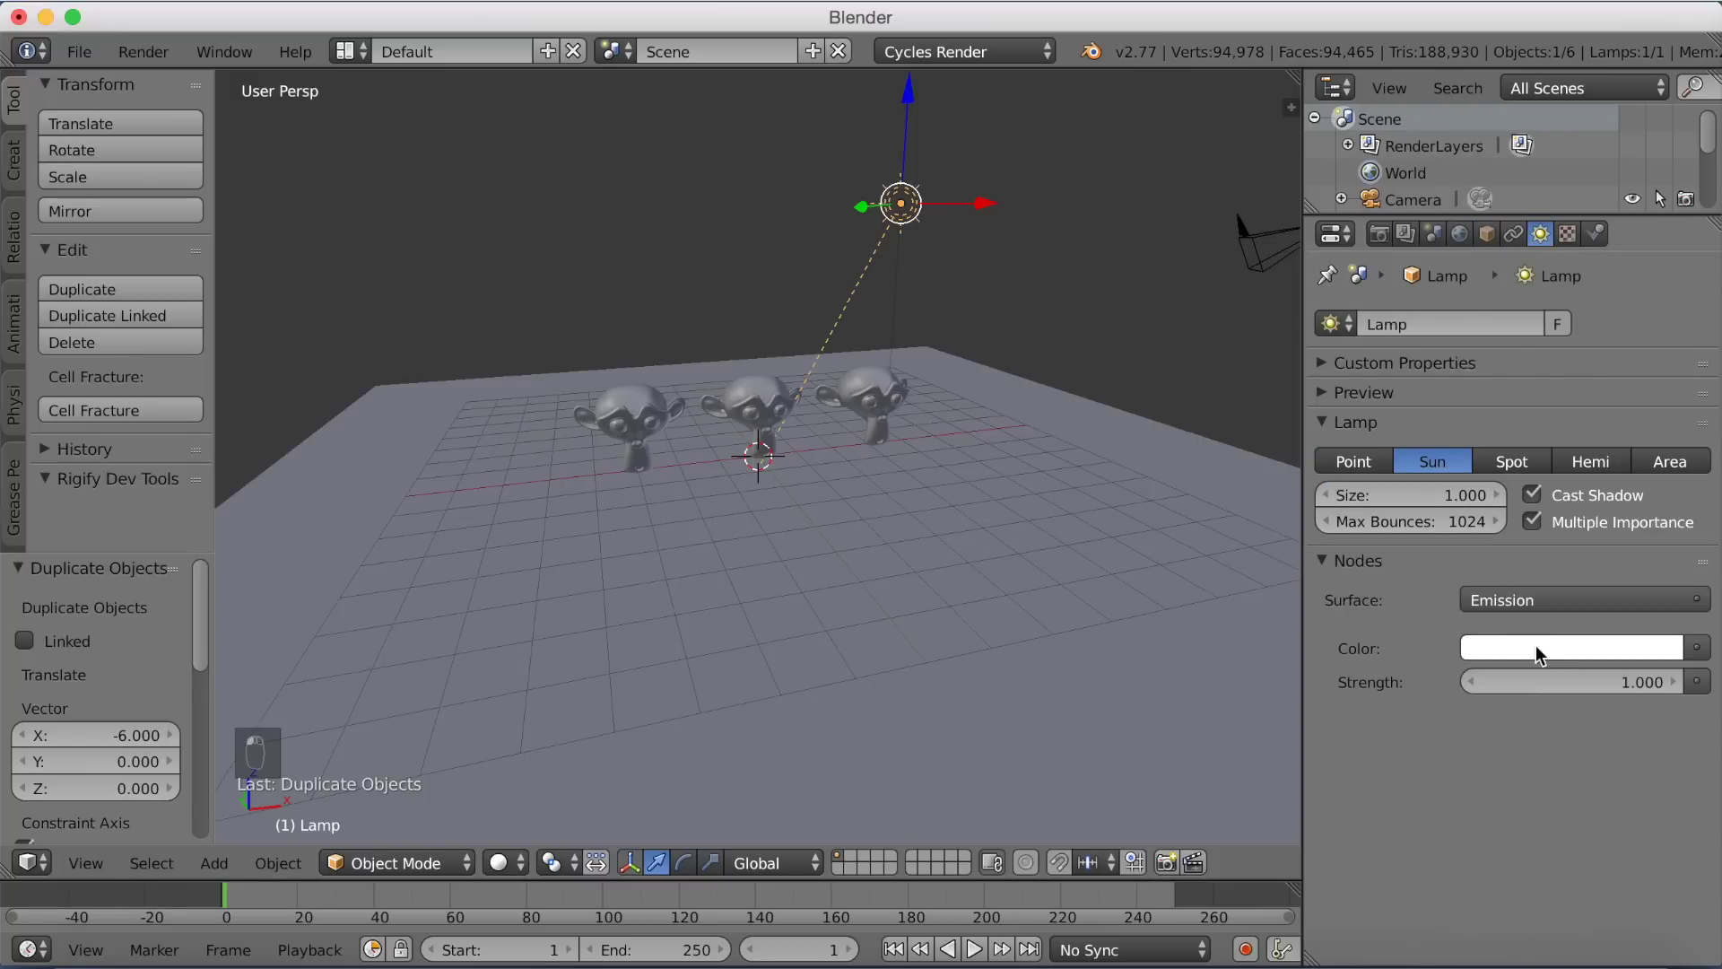
pyautogui.click(1543, 679)
pyautogui.write('4')
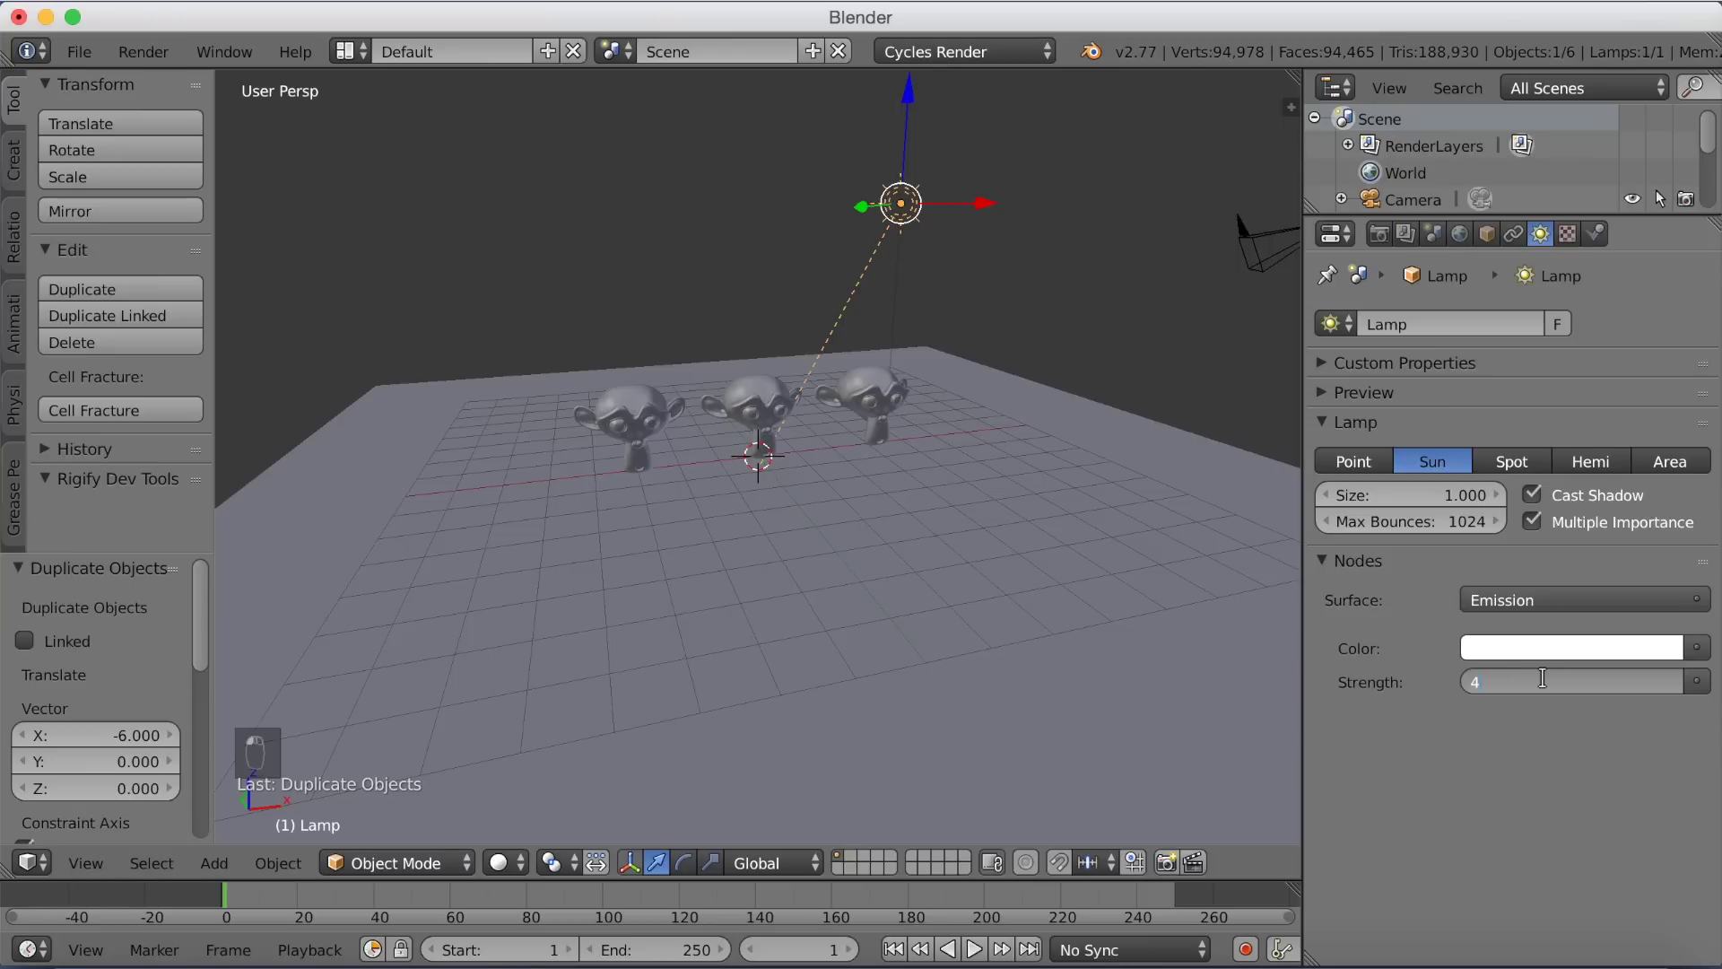
pyautogui.press('Return')
pyautogui.moveTo(1064, 493); pyautogui.dragTo(1123, 476, button='middle')
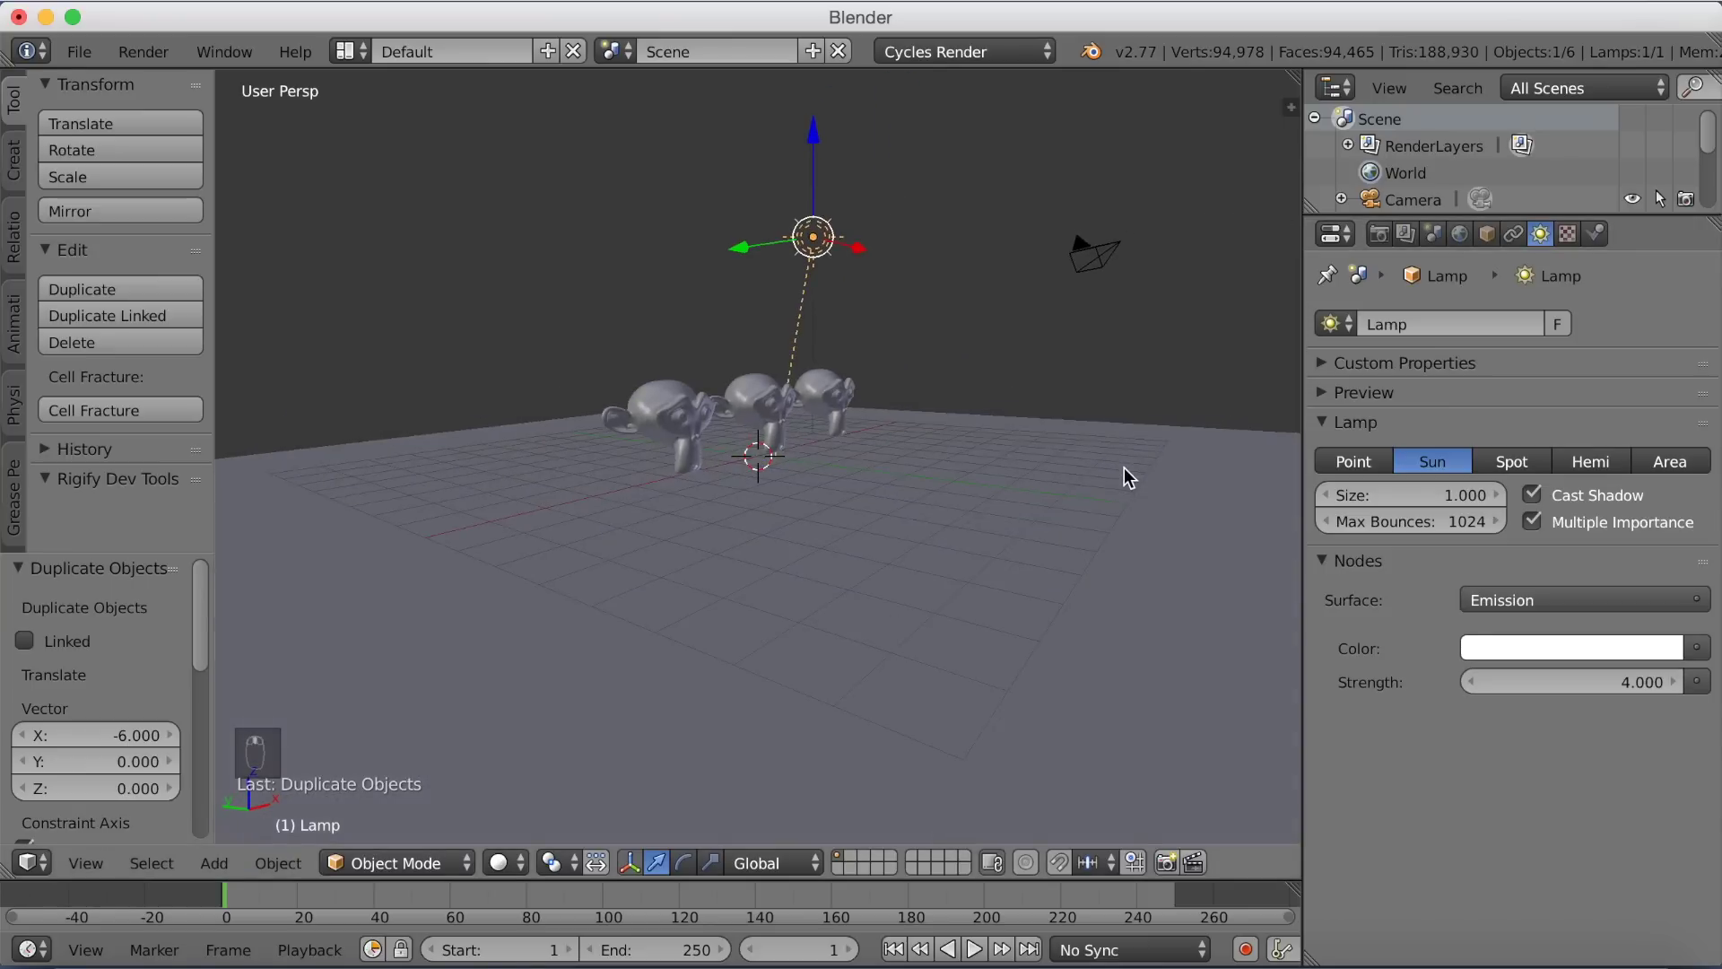
# Move the sun lamp to X 1.676, Y −1.789, Z 0.906 and rotate it toward the monkeys
pyautogui.press('g')
pyautogui.click(1177, 437)
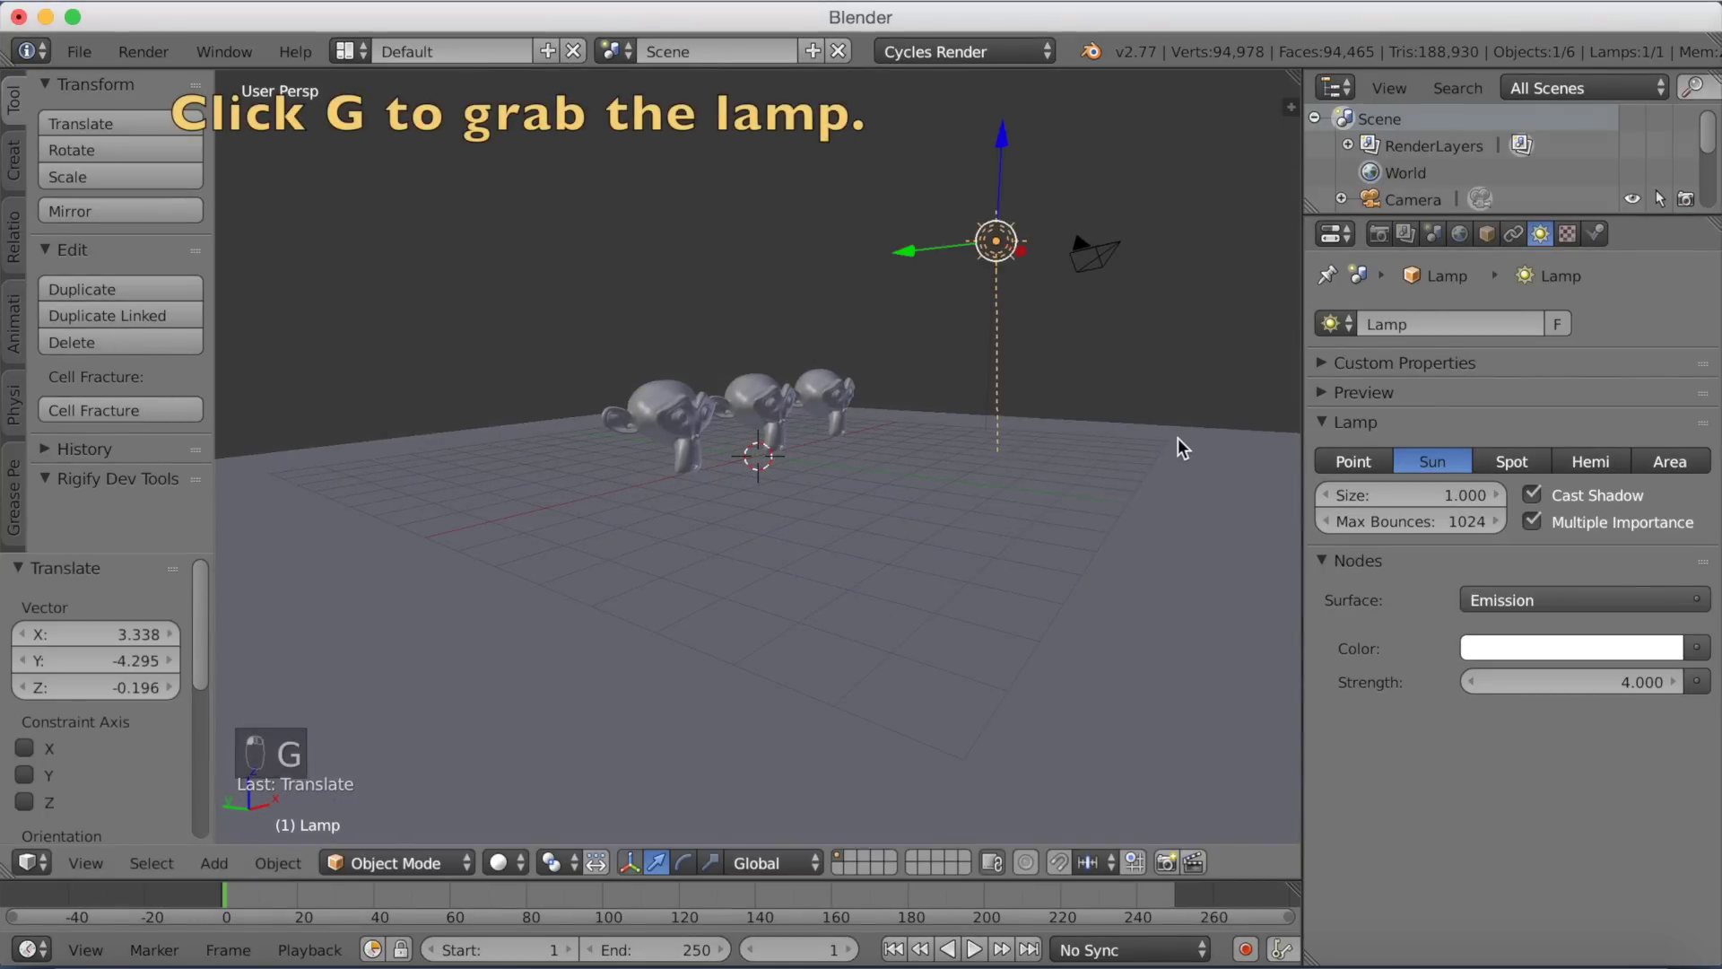
pyautogui.moveTo(1076, 438); pyautogui.dragTo(964, 517, button='middle')
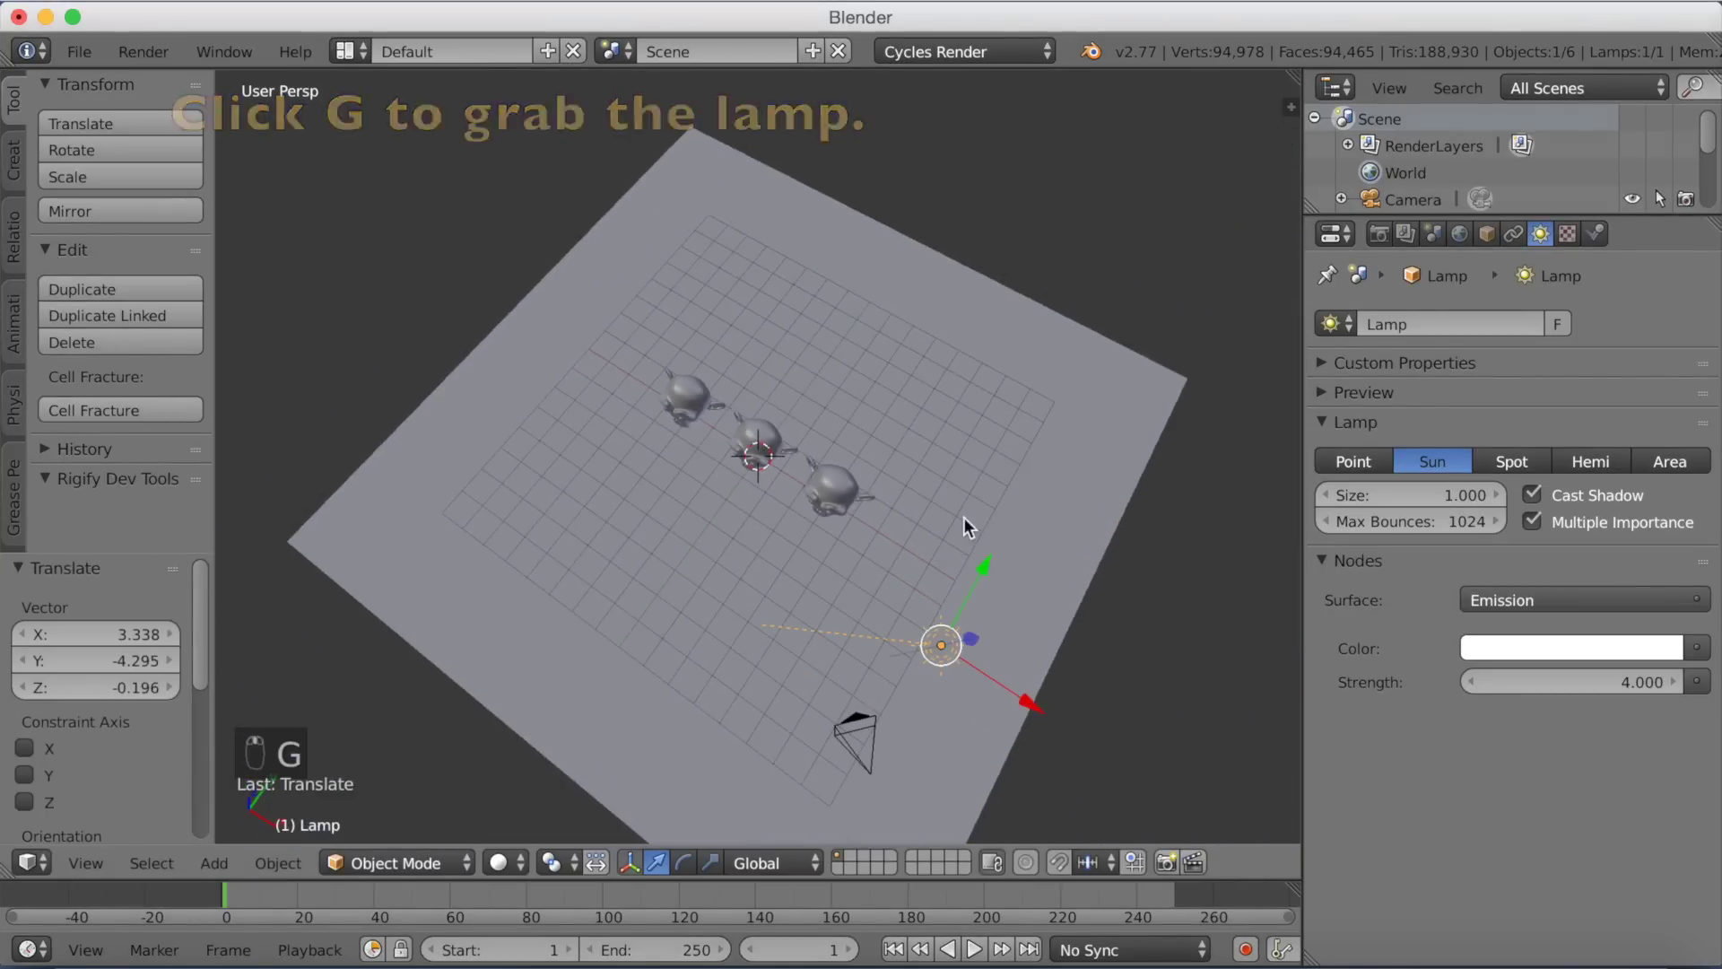
pyautogui.press('r')
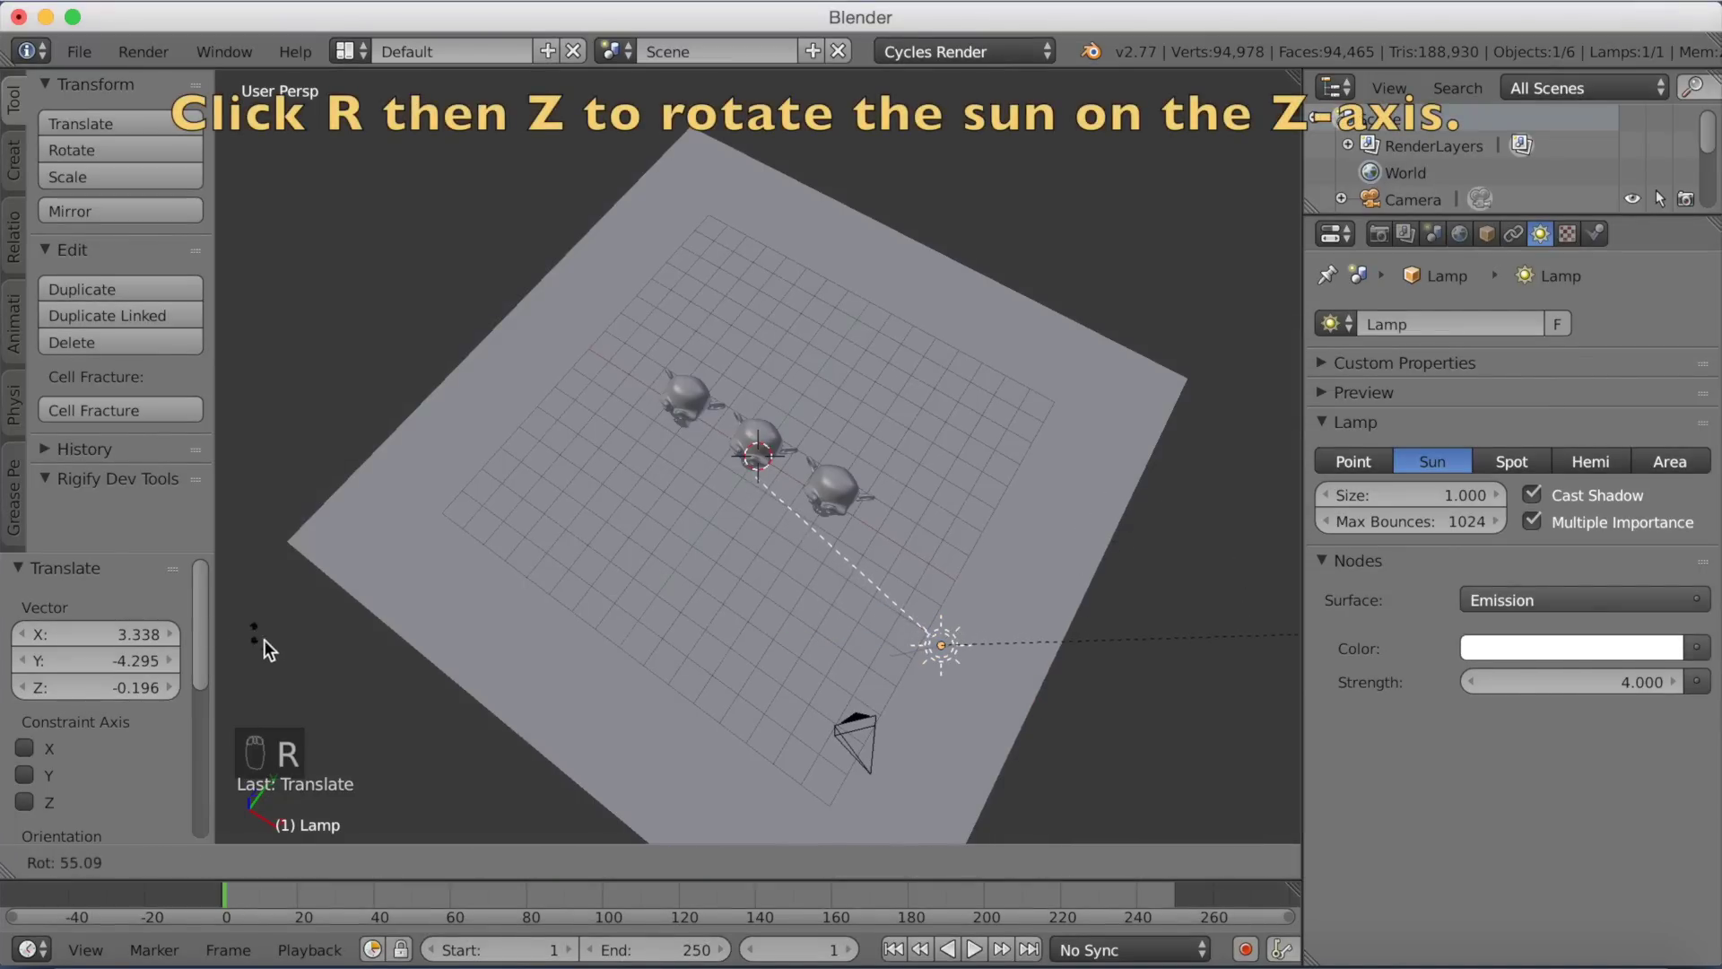
pyautogui.click(594, 202)
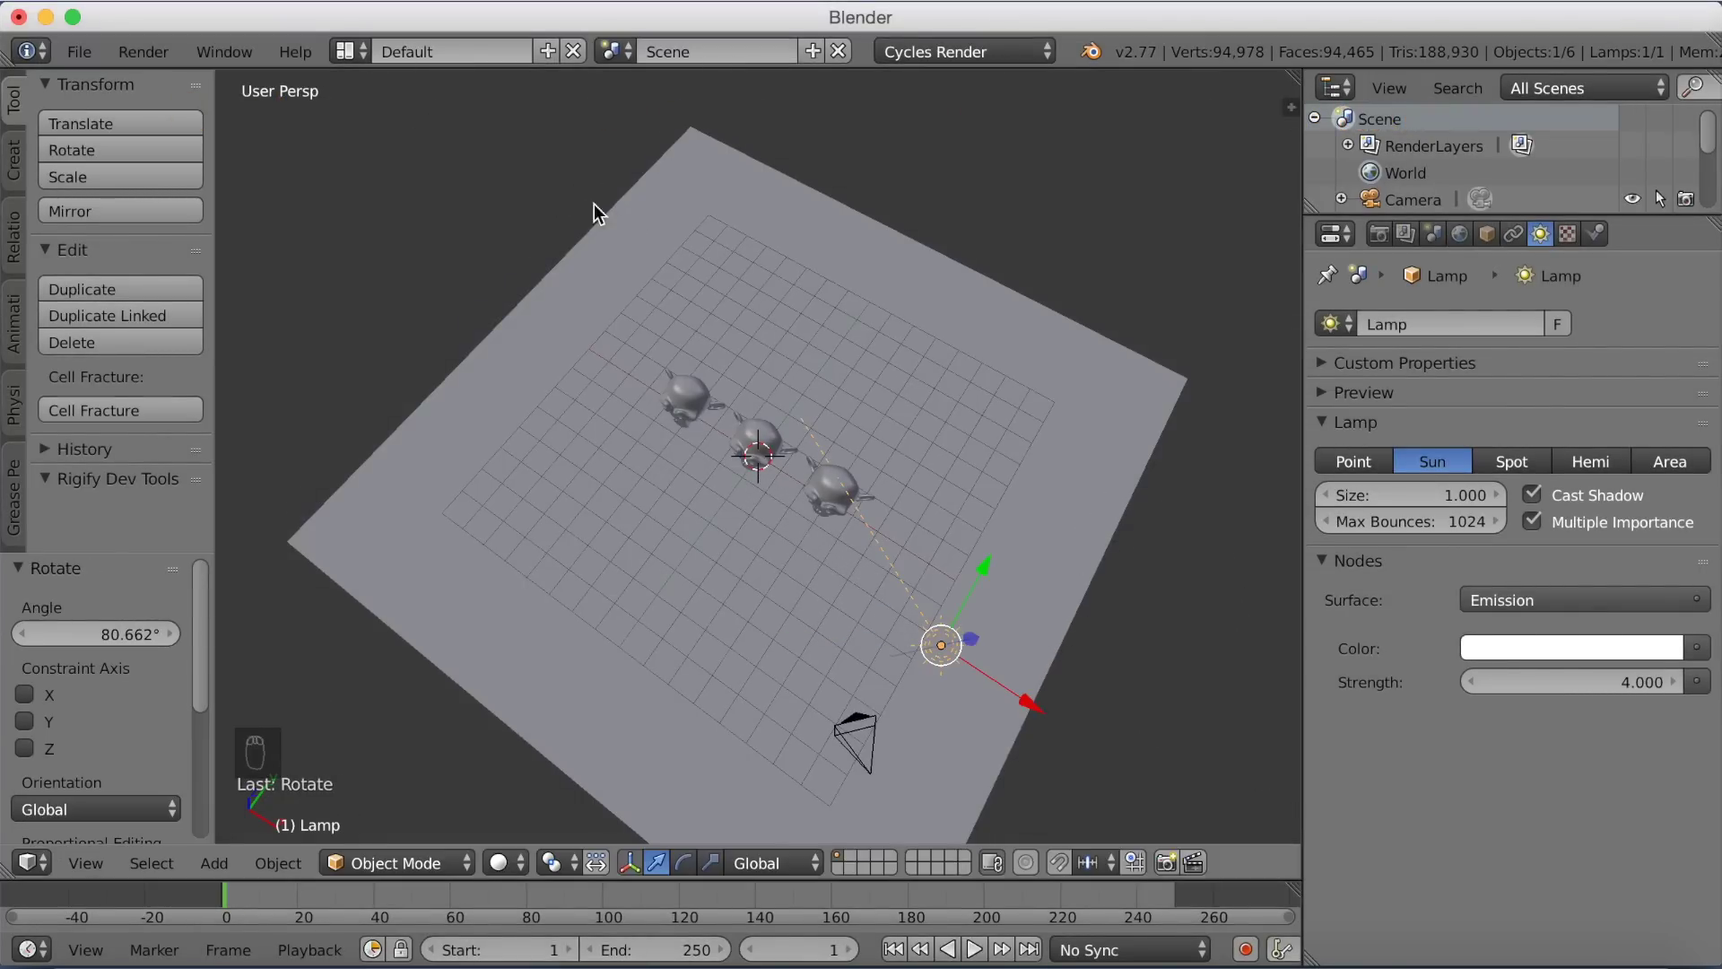
pyautogui.moveTo(848, 368); pyautogui.dragTo(923, 294, button='middle')
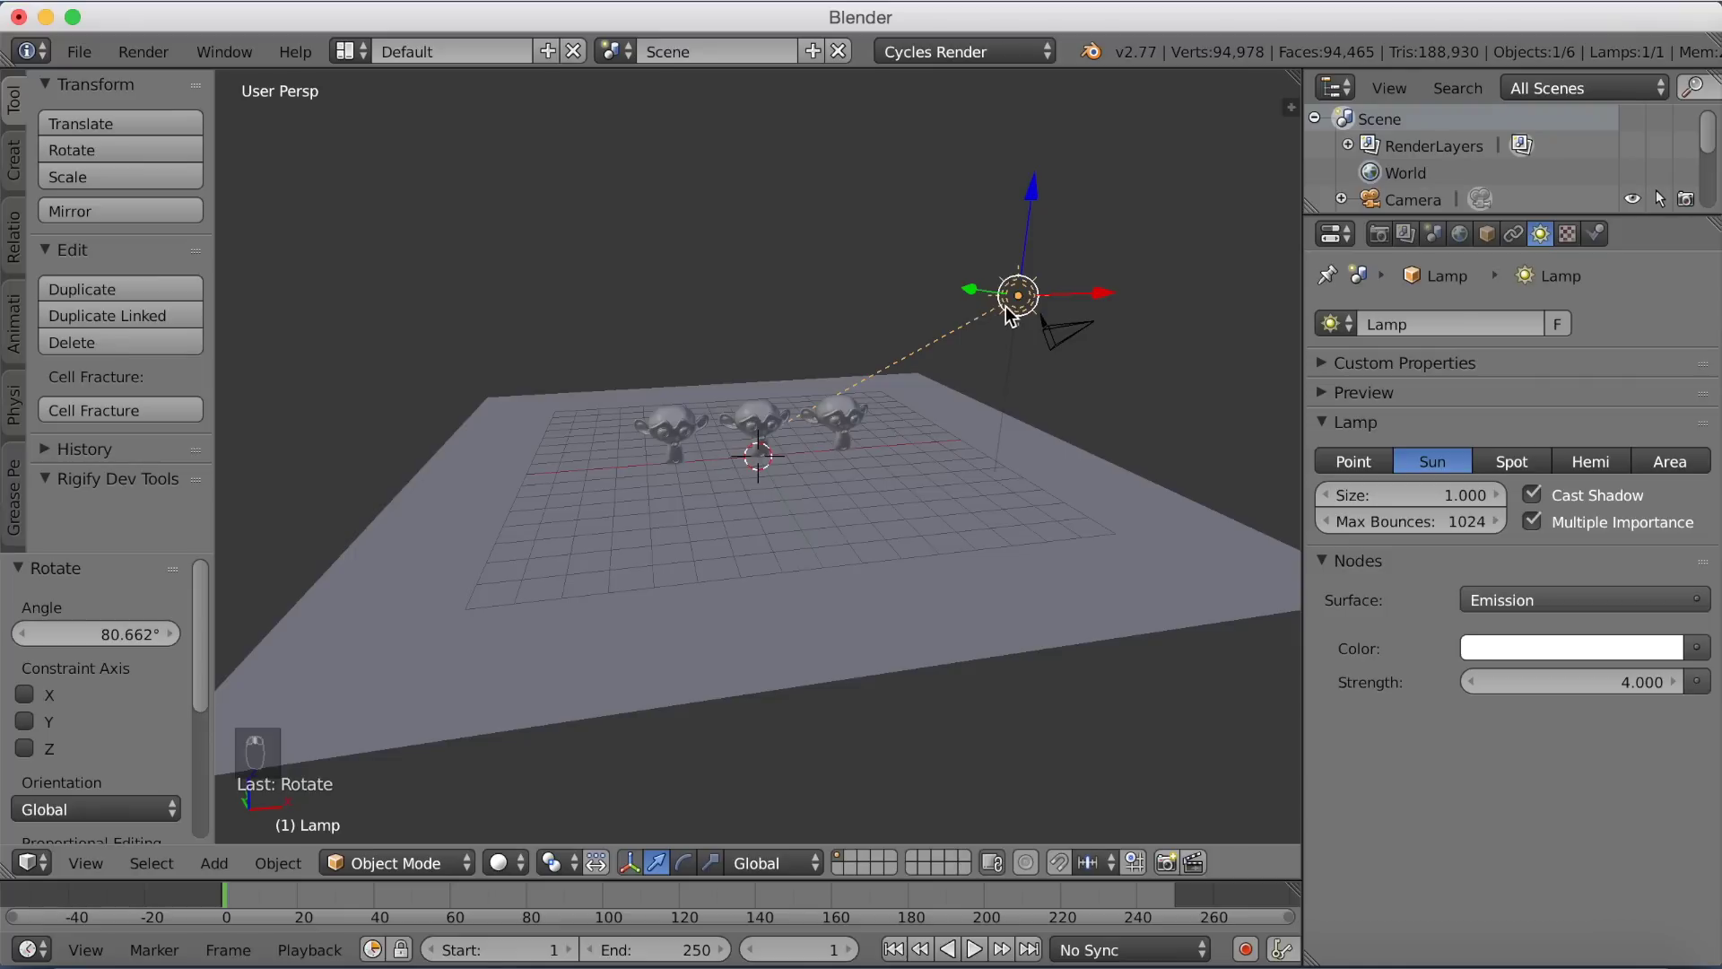
pyautogui.press('r')
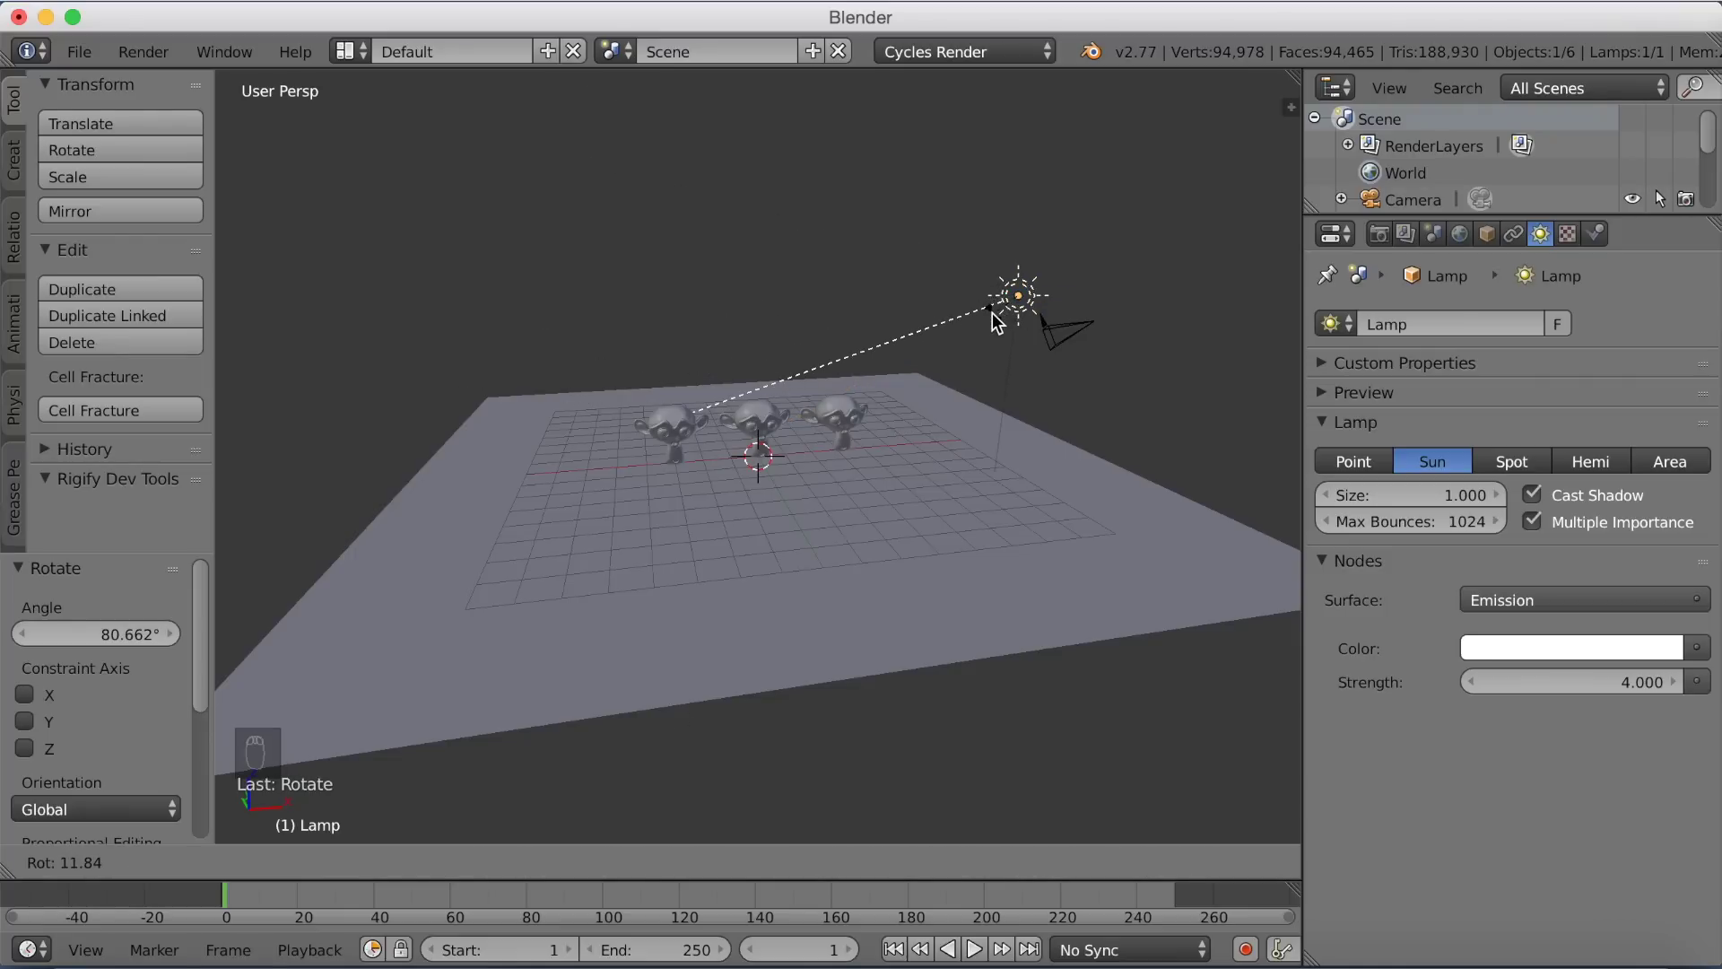
pyautogui.click(992, 312)
pyautogui.moveTo(1062, 314); pyautogui.dragTo(1101, 298, button='middle')
pyautogui.press('g')
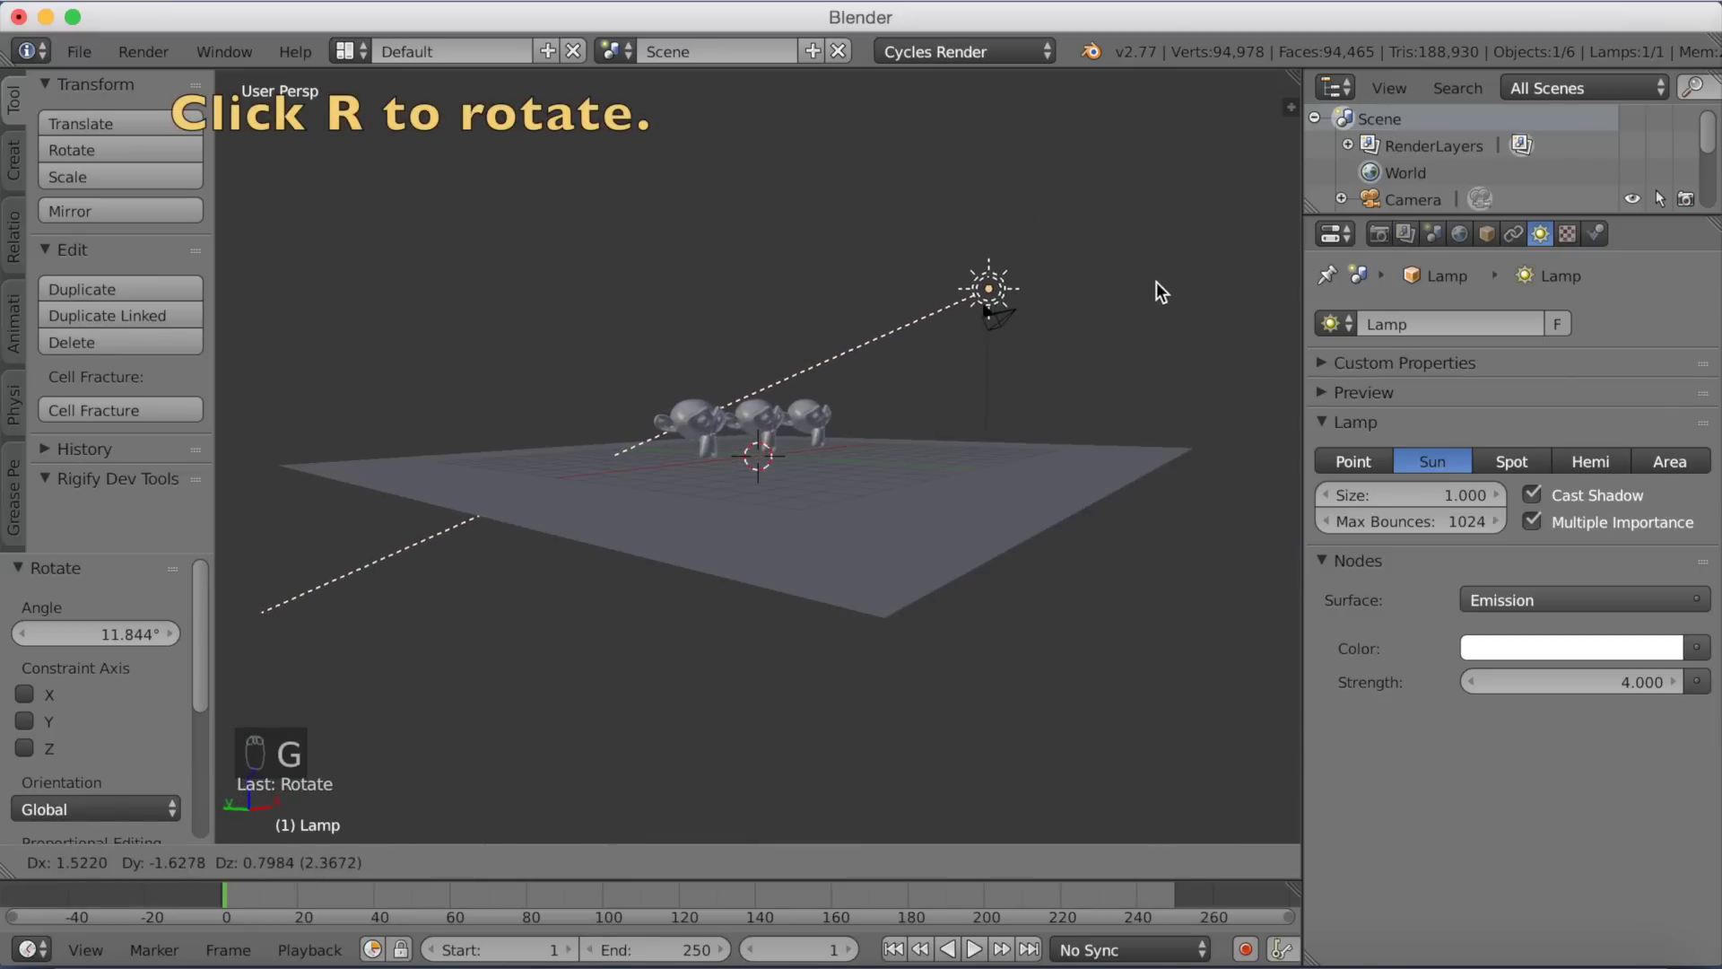
pyautogui.click(1161, 281)
# Preview the lit monkeys in Rendered shading, return to Solid, and select the right monkey
pyautogui.moveTo(844, 228); pyautogui.dragTo(685, 249, button='middle')
pyautogui.scroll(5, 681, 261)
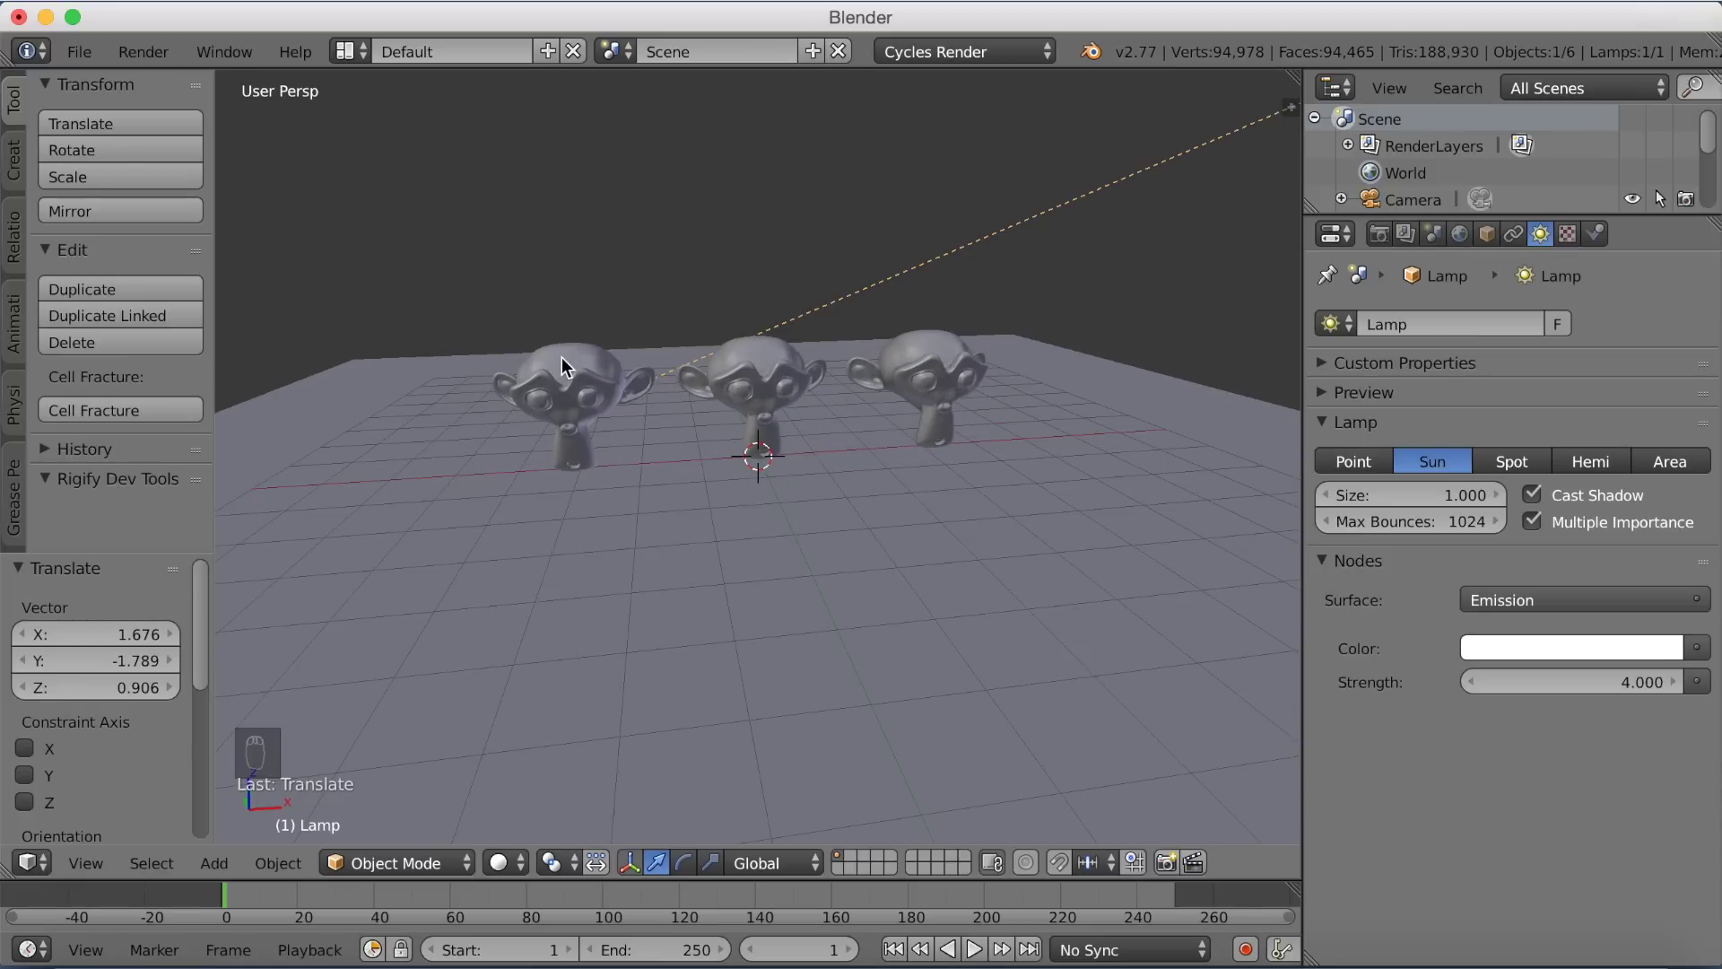
pyautogui.click(503, 859)
pyautogui.click(526, 685)
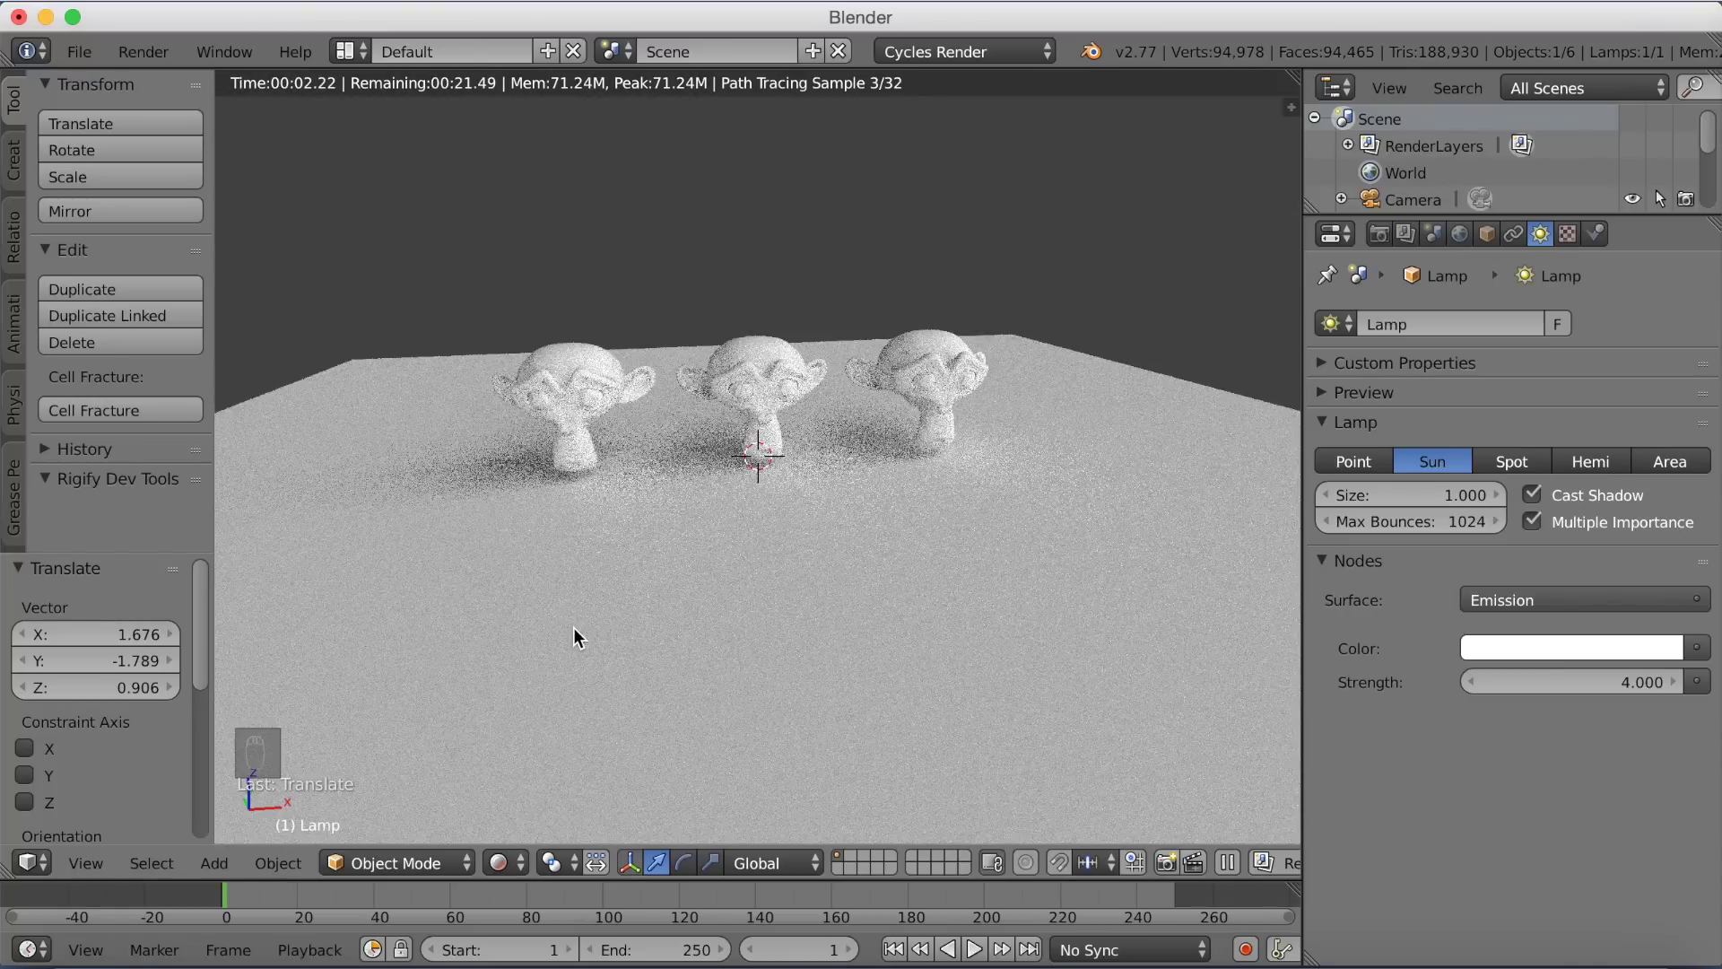
pyautogui.click(496, 862)
pyautogui.click(515, 768)
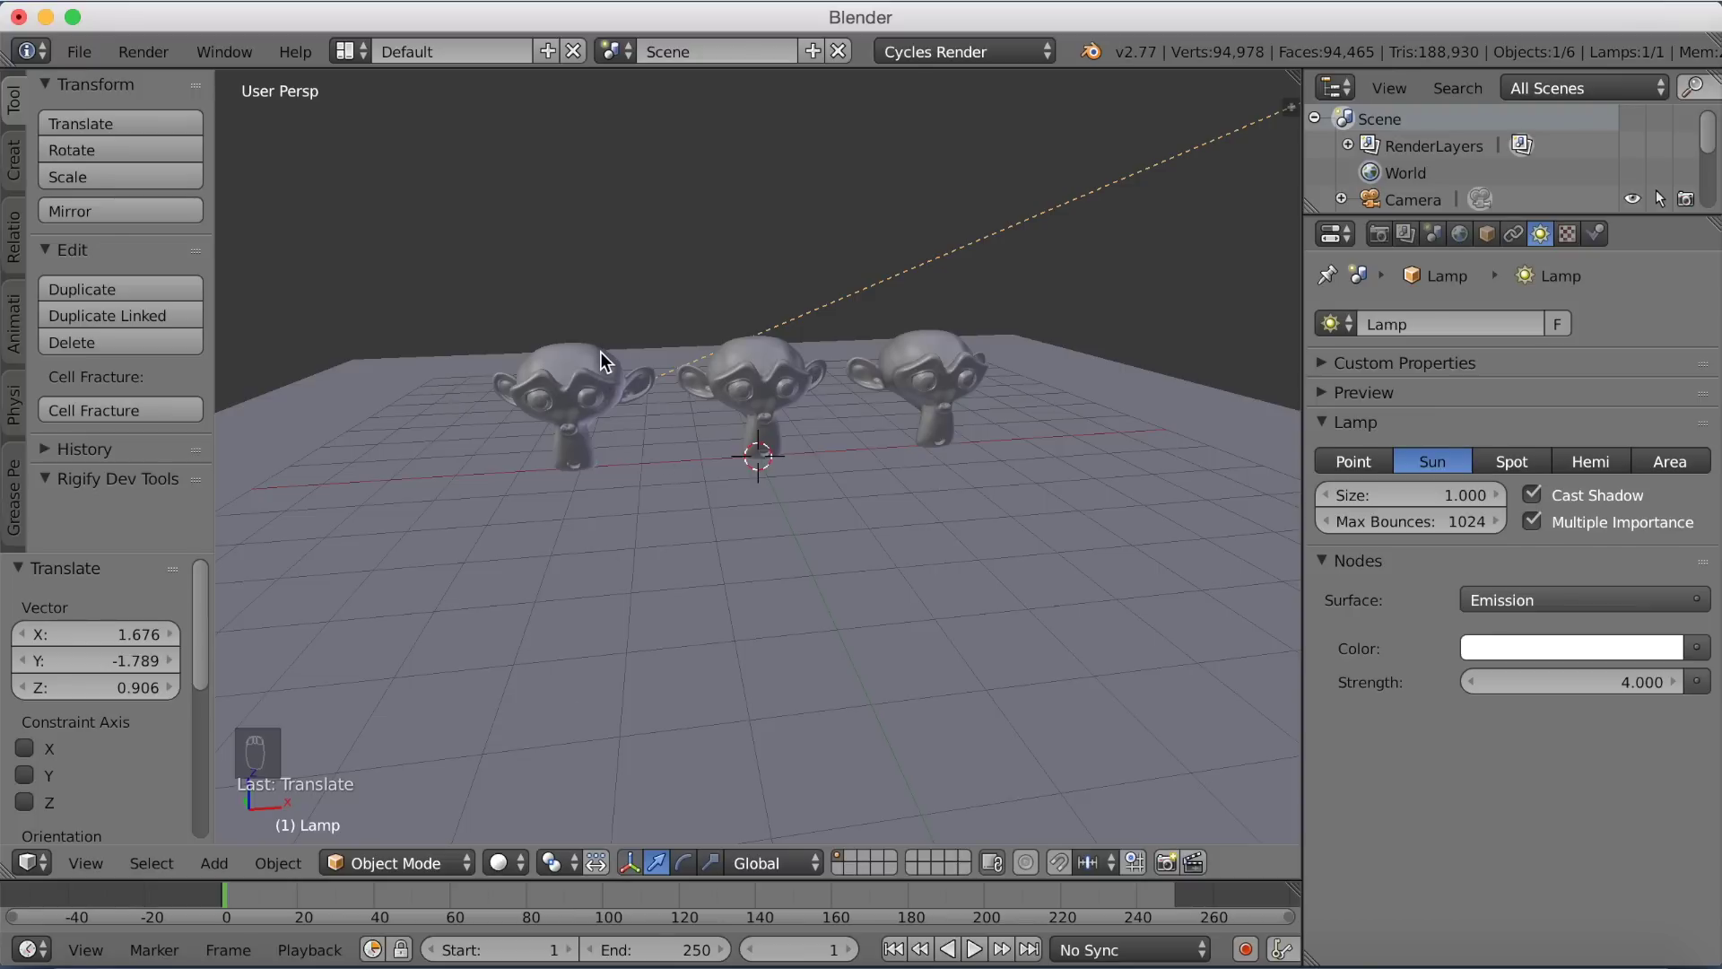
pyautogui.rightClick(908, 387)
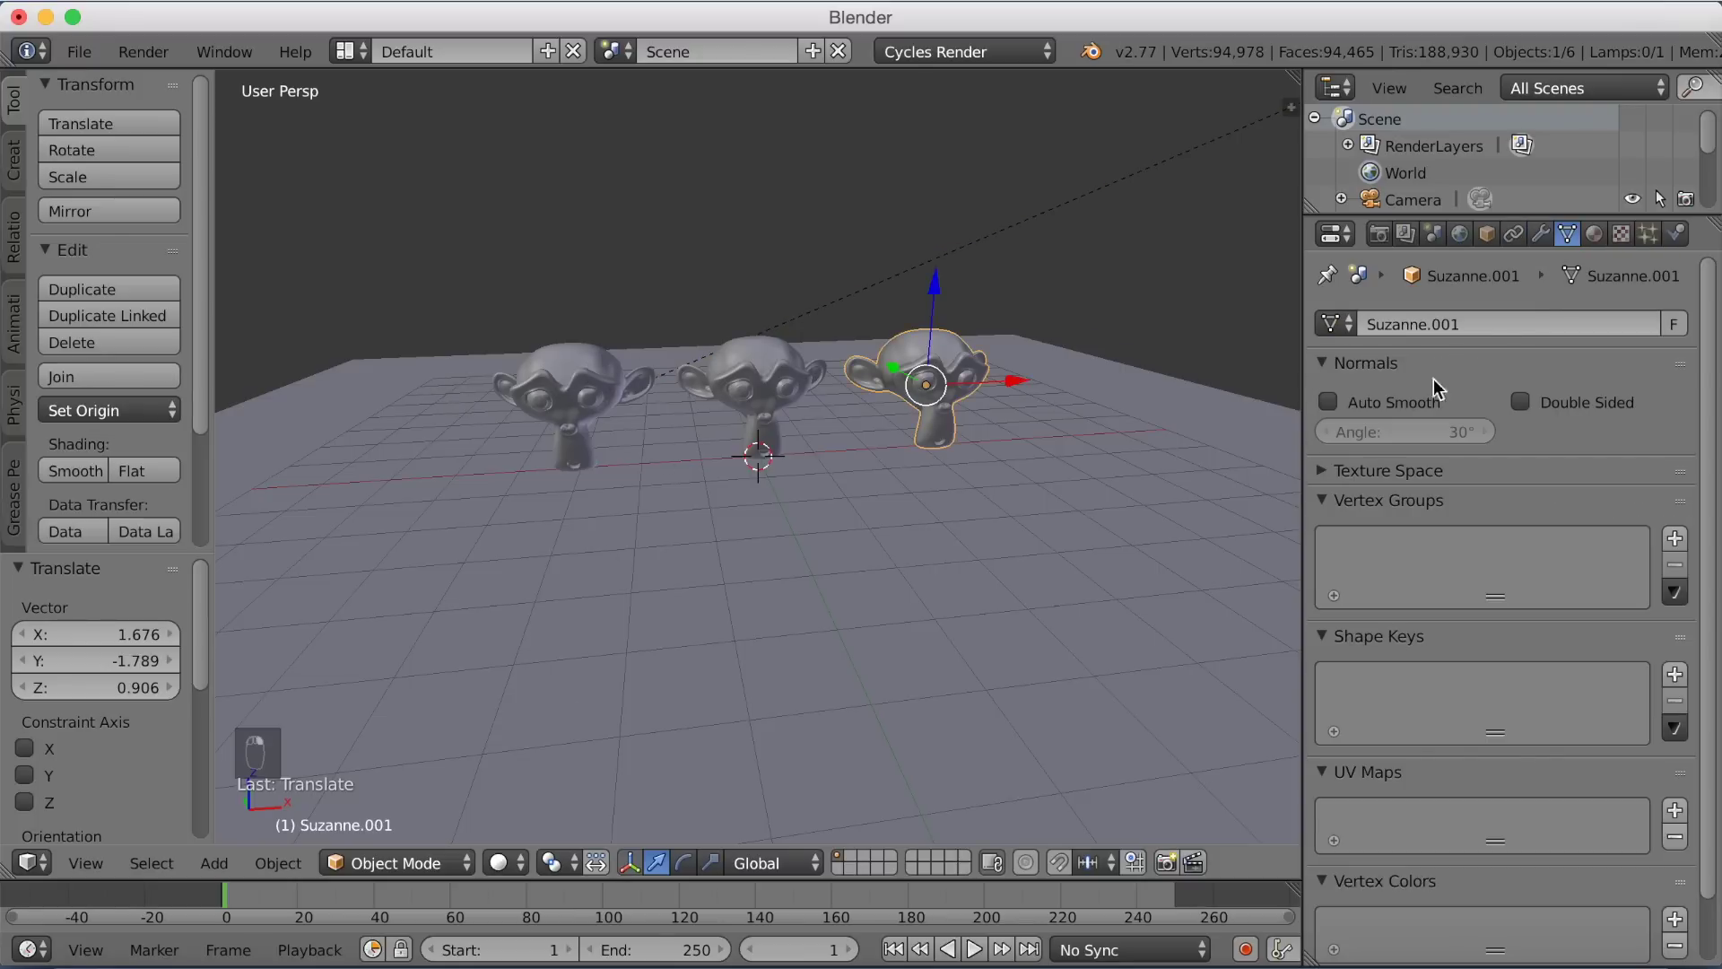
# Give the right monkey a new Glossy BSDF material, Material.001, with roughness 0.1
pyautogui.click(1595, 235)
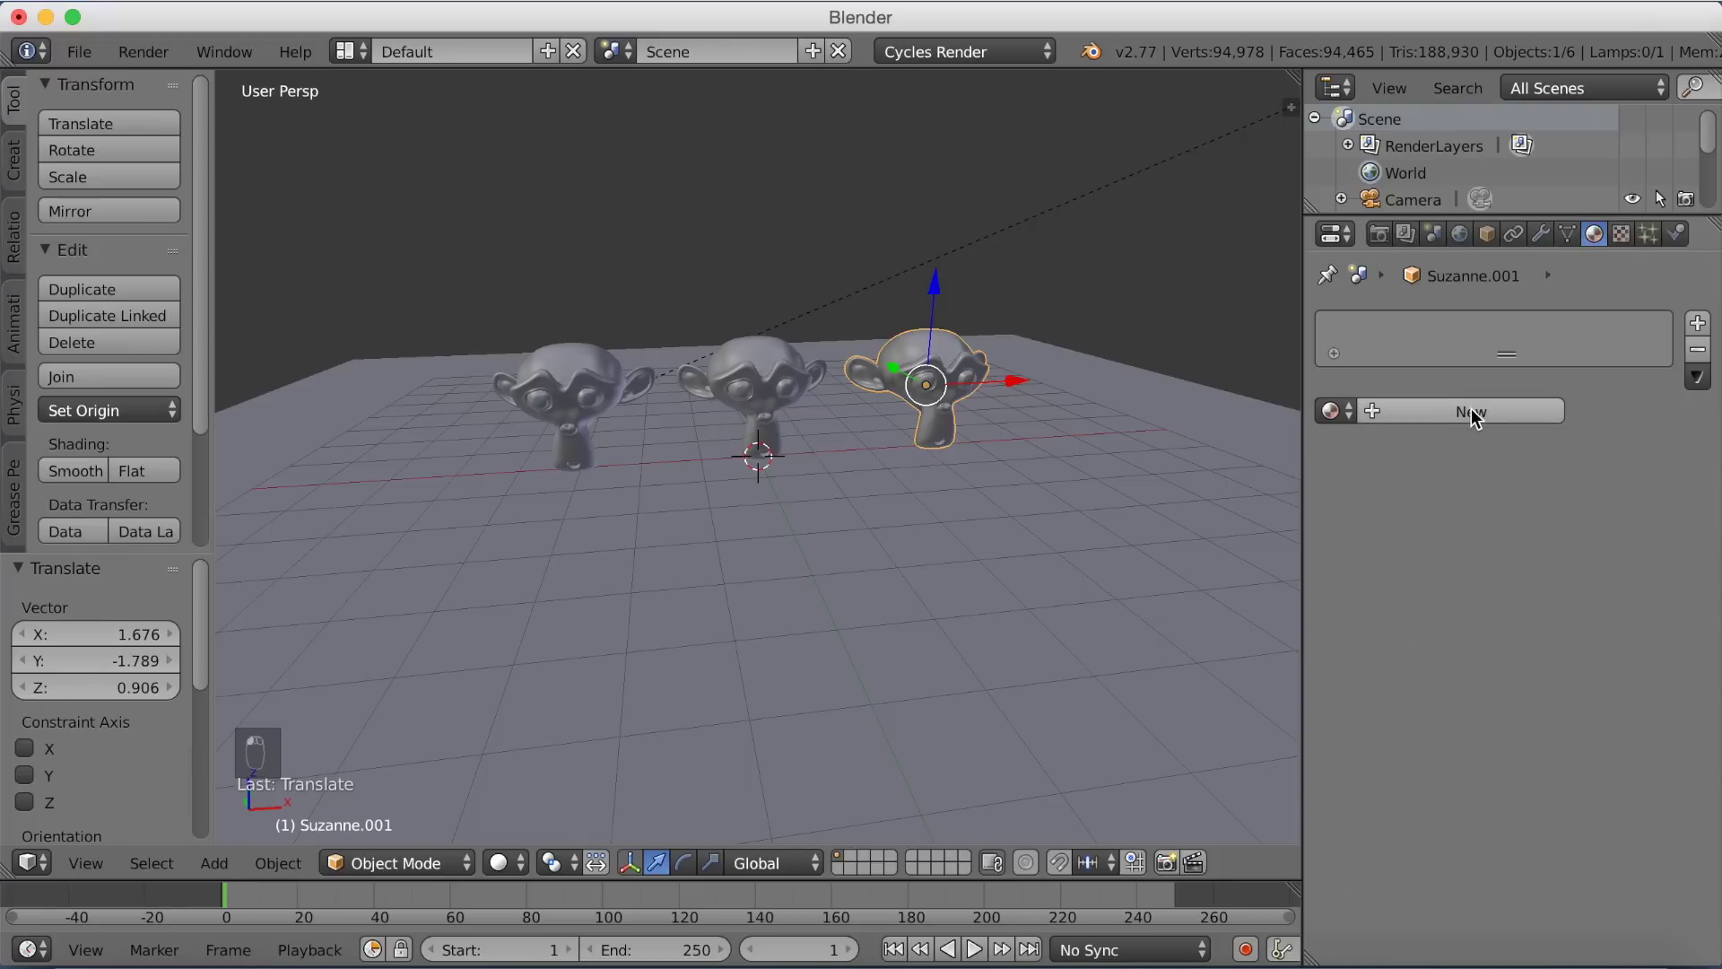
pyautogui.click(1480, 409)
pyautogui.click(1534, 547)
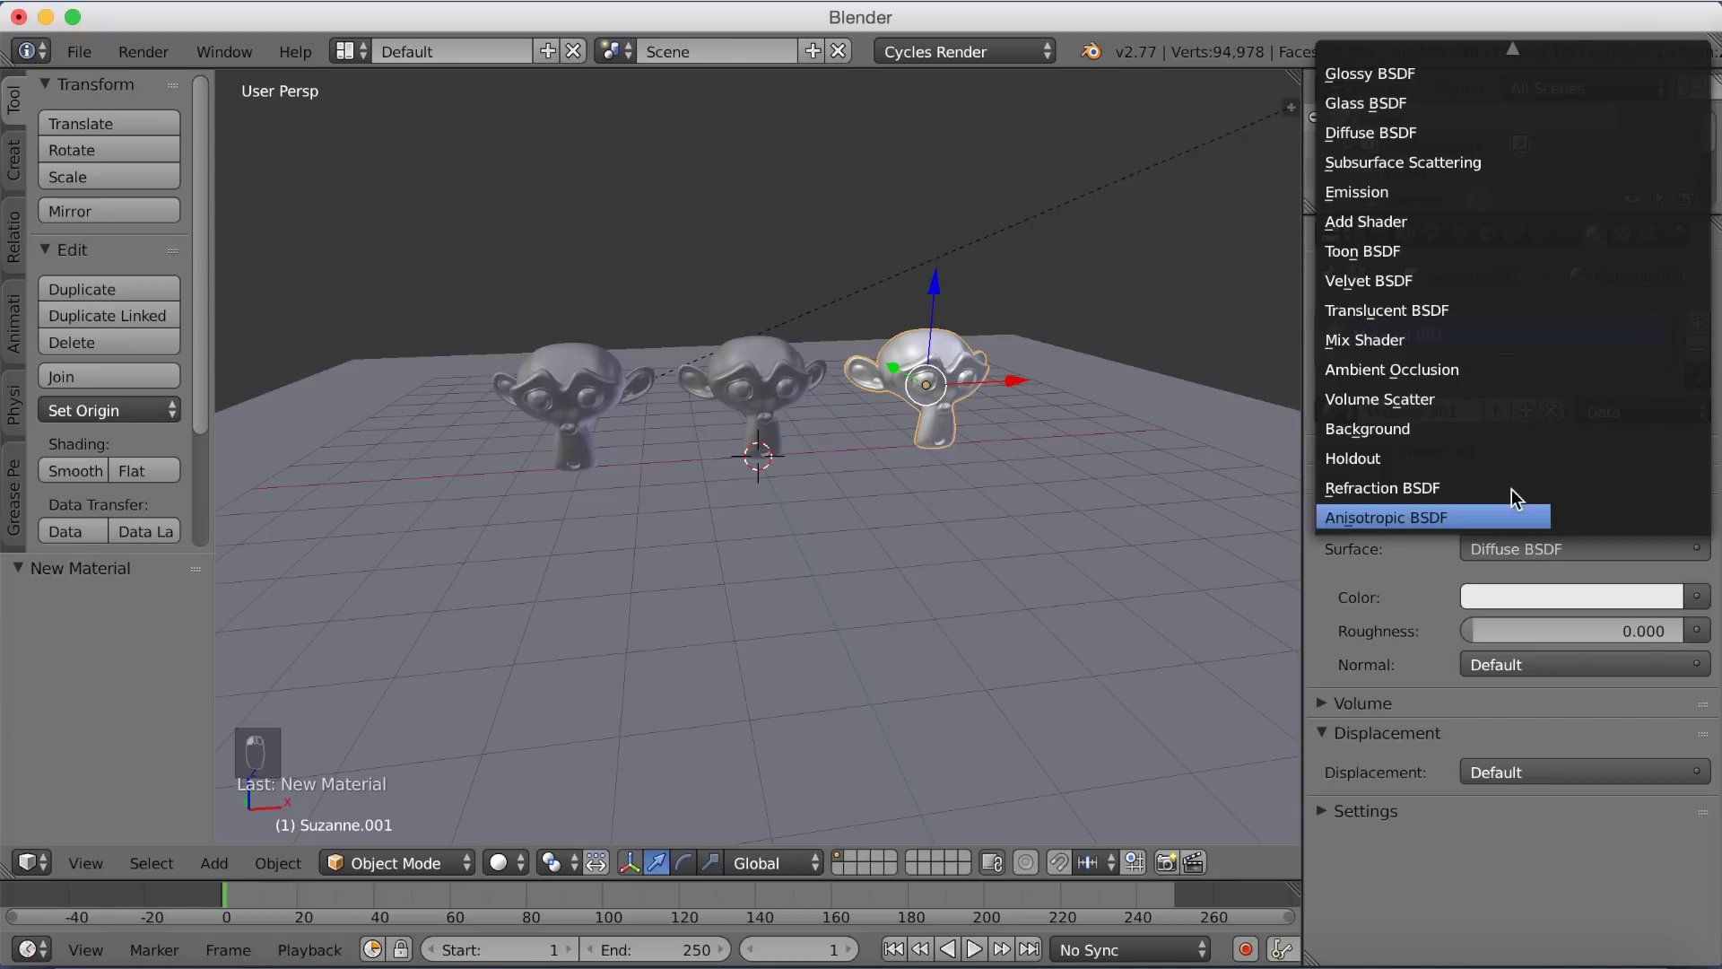
pyautogui.click(1377, 79)
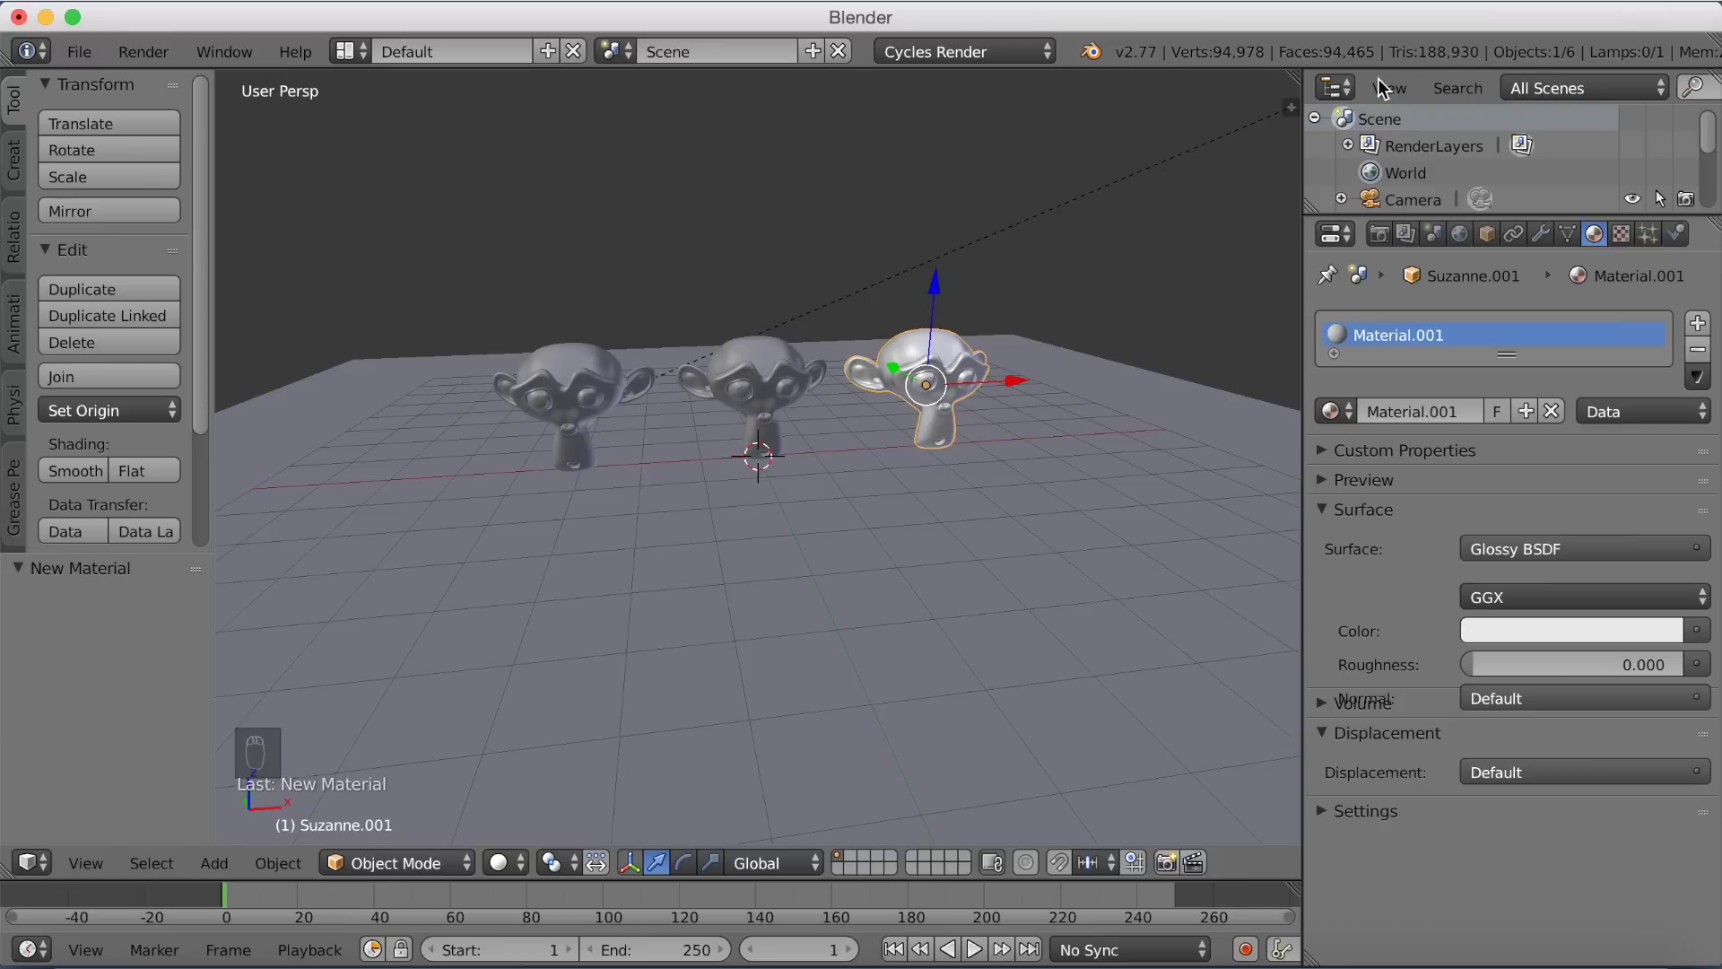
pyautogui.click(1545, 664)
pyautogui.press('BackSpace')
pyautogui.write('1')
pyautogui.press('Return')
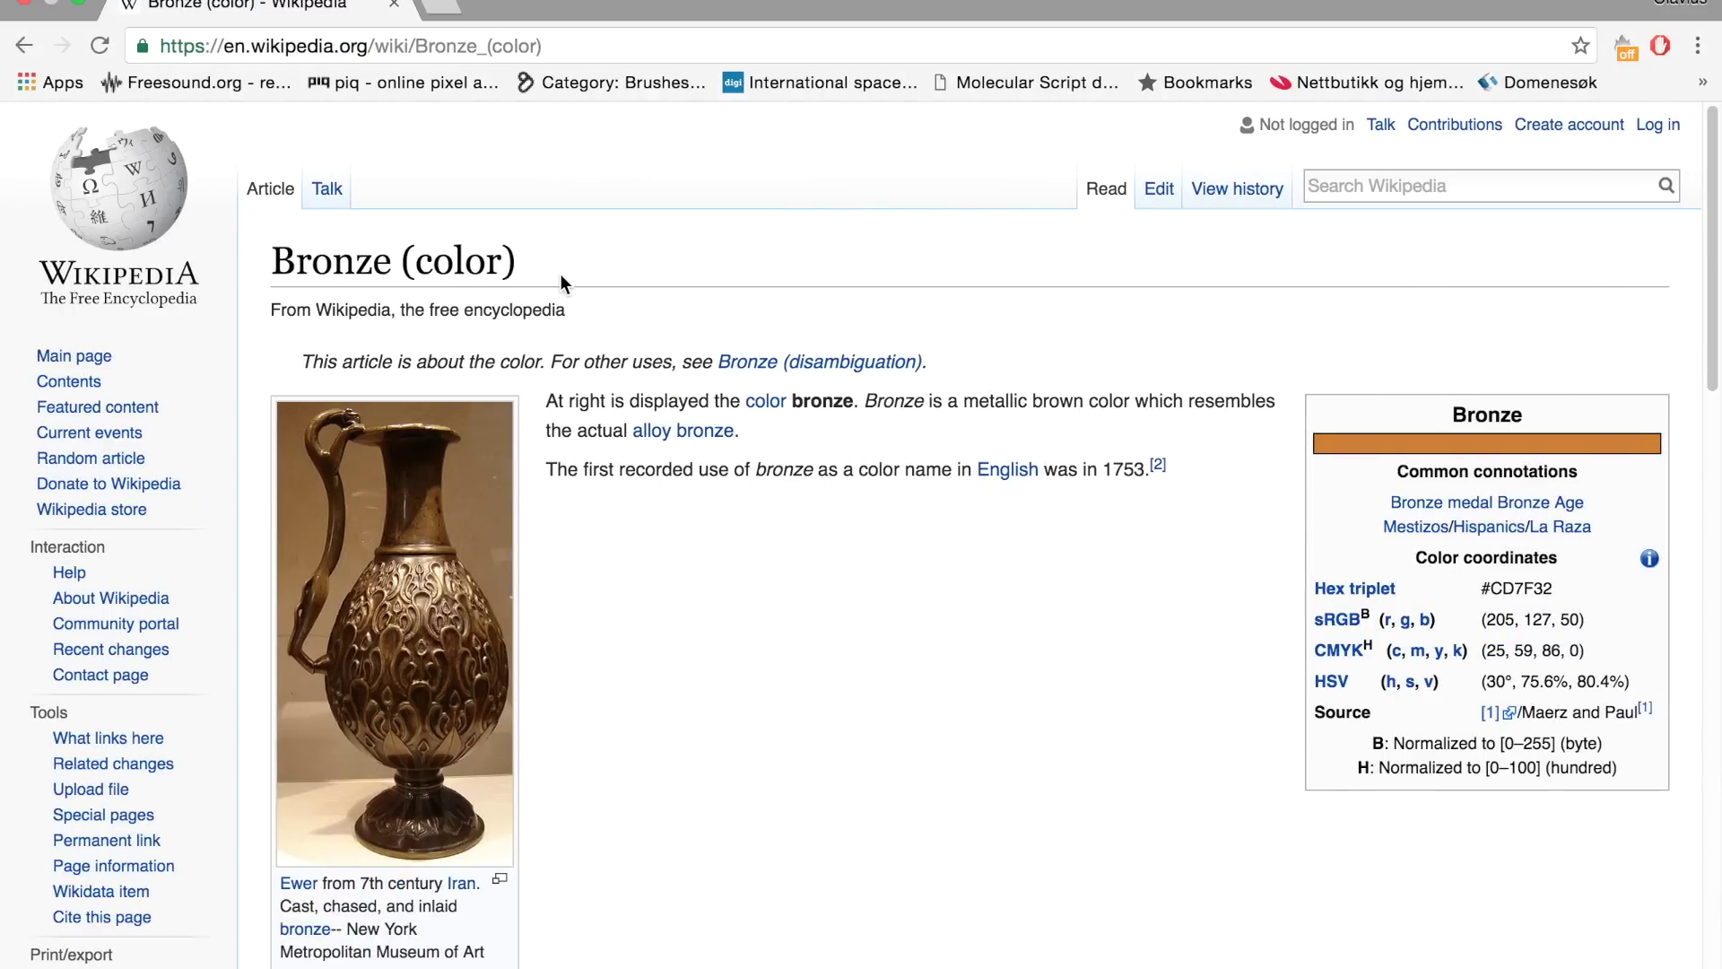
# Select the hex value #CD7F32 in the Bronze (color) infobox
pyautogui.moveTo(1562, 589); pyautogui.dragTo(1484, 589)
pyautogui.hotkey('ctrl', 'c')
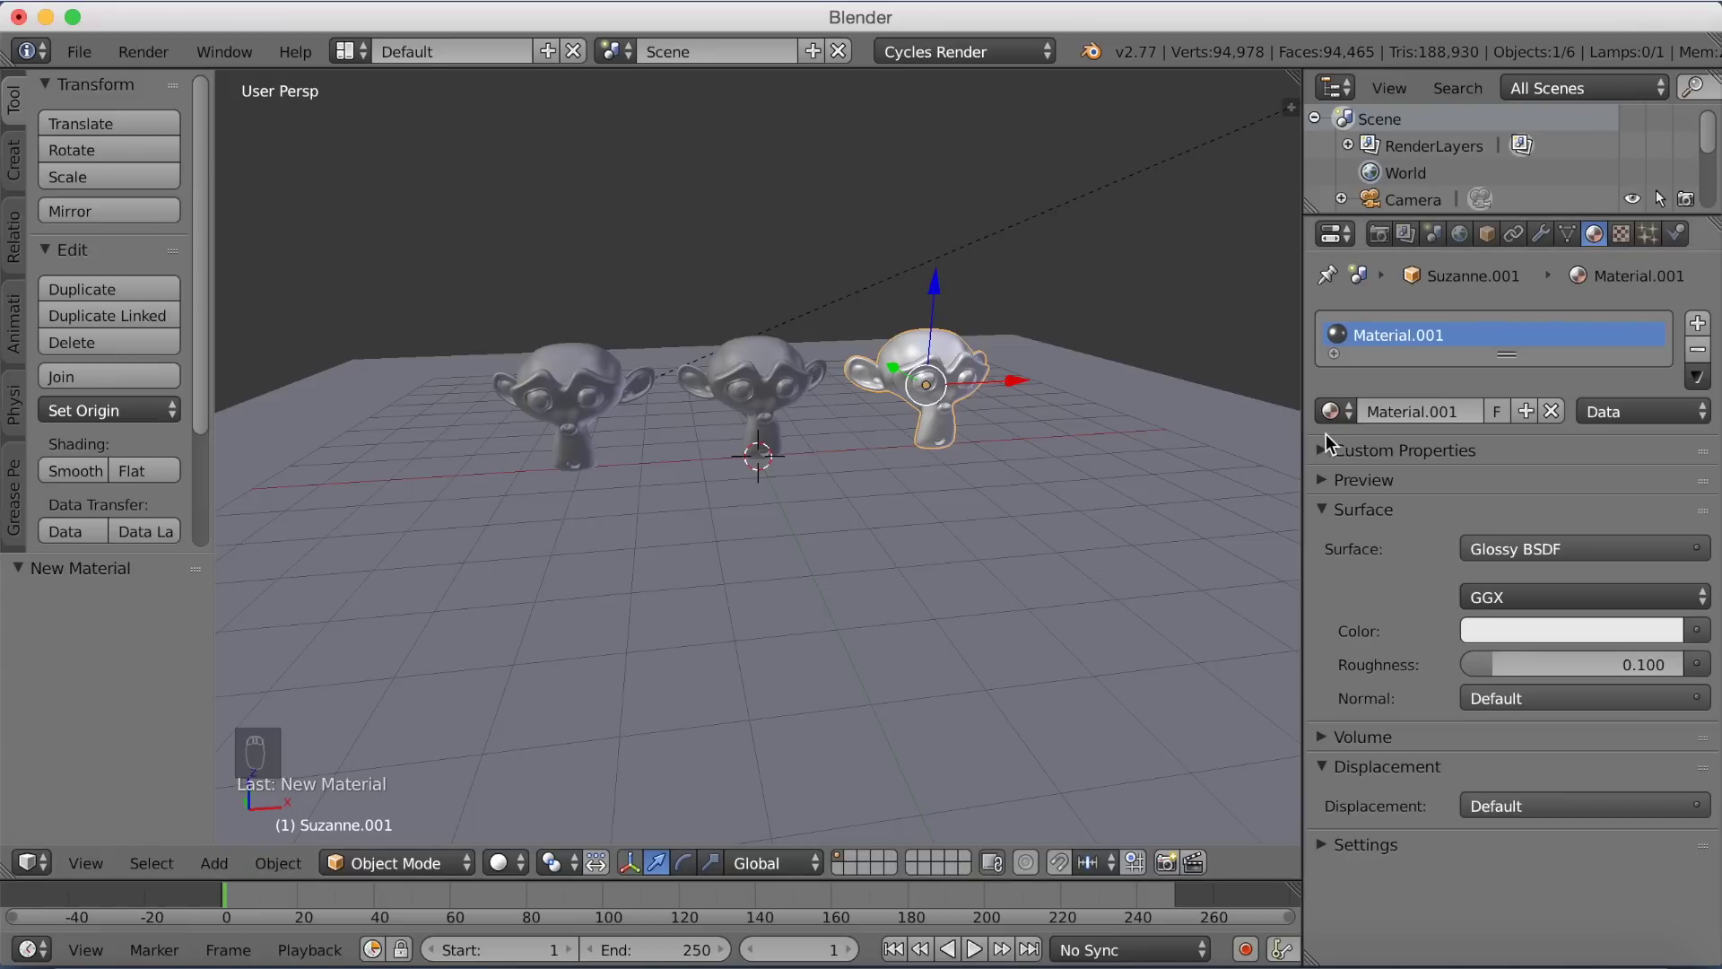
# Paste hex #CD7F32 as the right monkey's glossy colour
pyautogui.click(1488, 626)
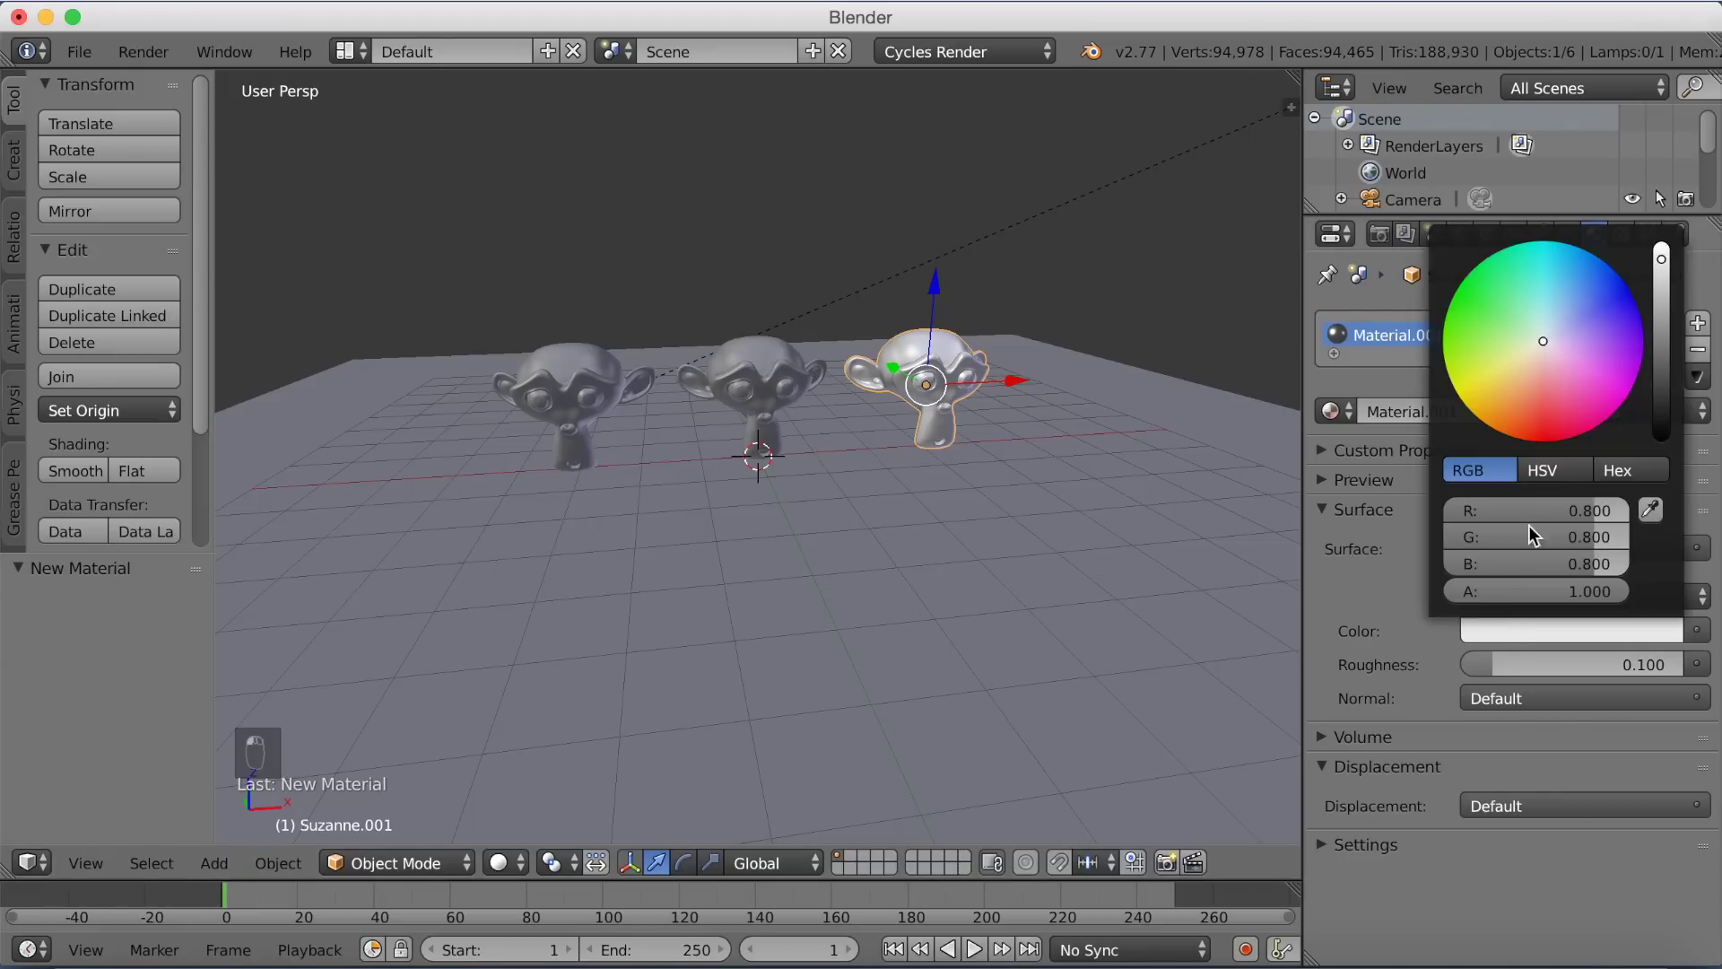
pyautogui.click(1622, 471)
pyautogui.click(1549, 509)
pyautogui.press('BackSpace')
pyautogui.hotkey('ctrl', 'v')
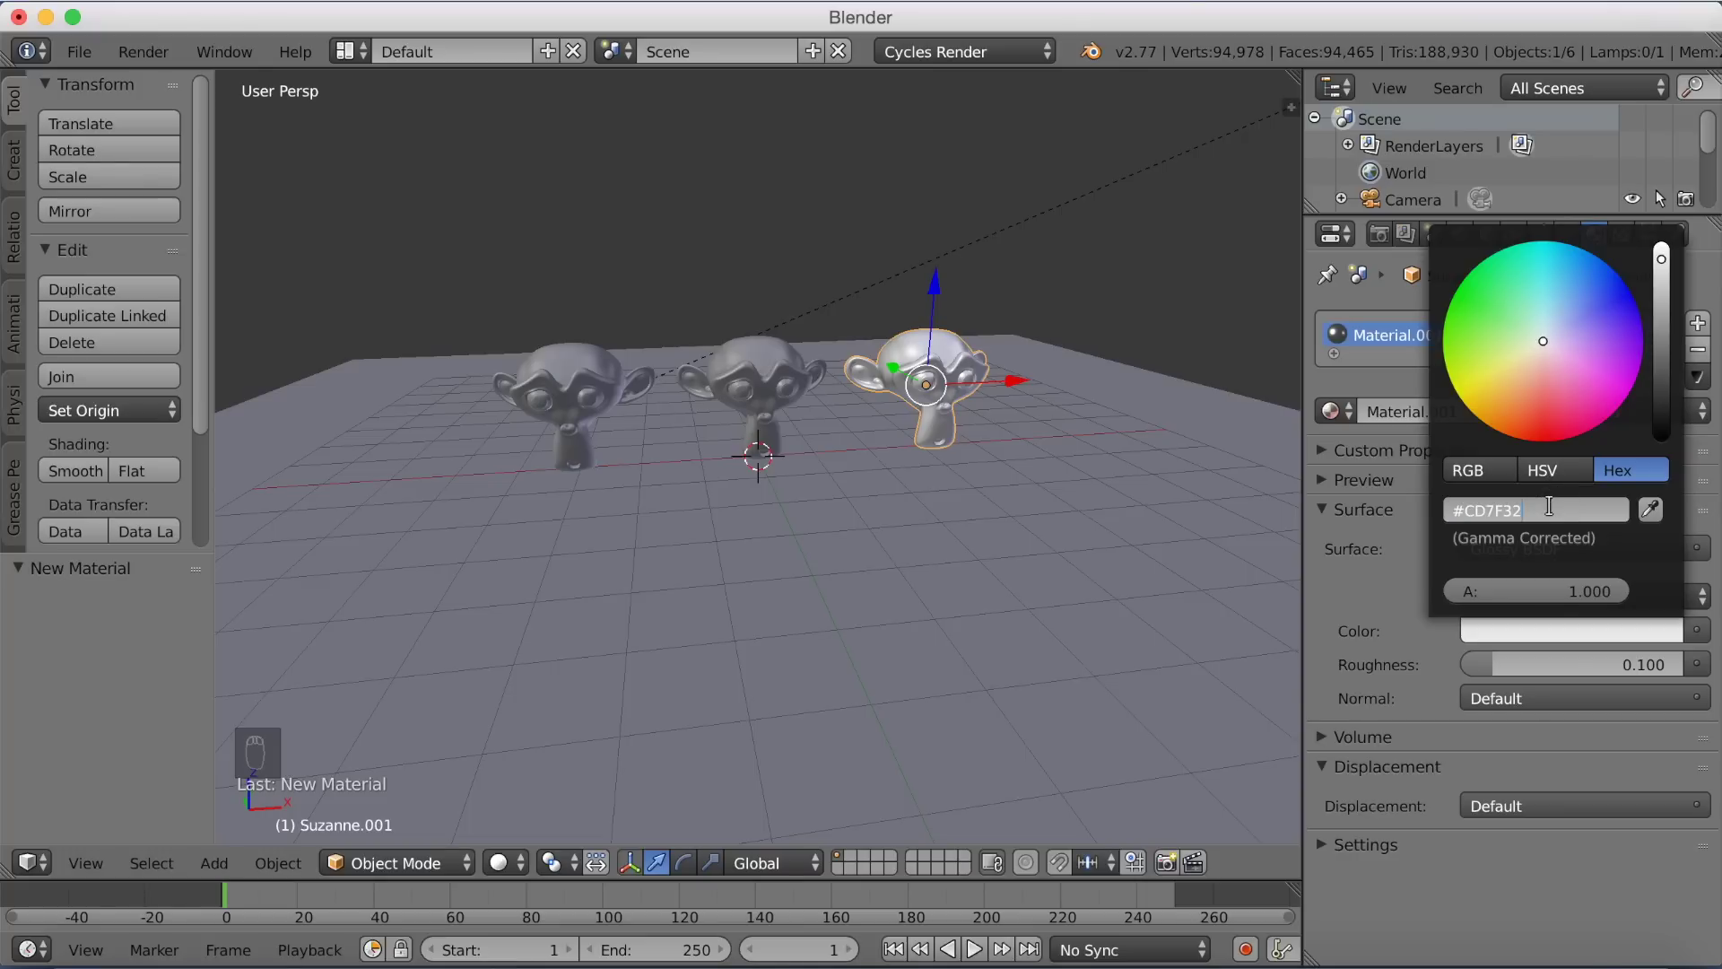
pyautogui.press('Return')
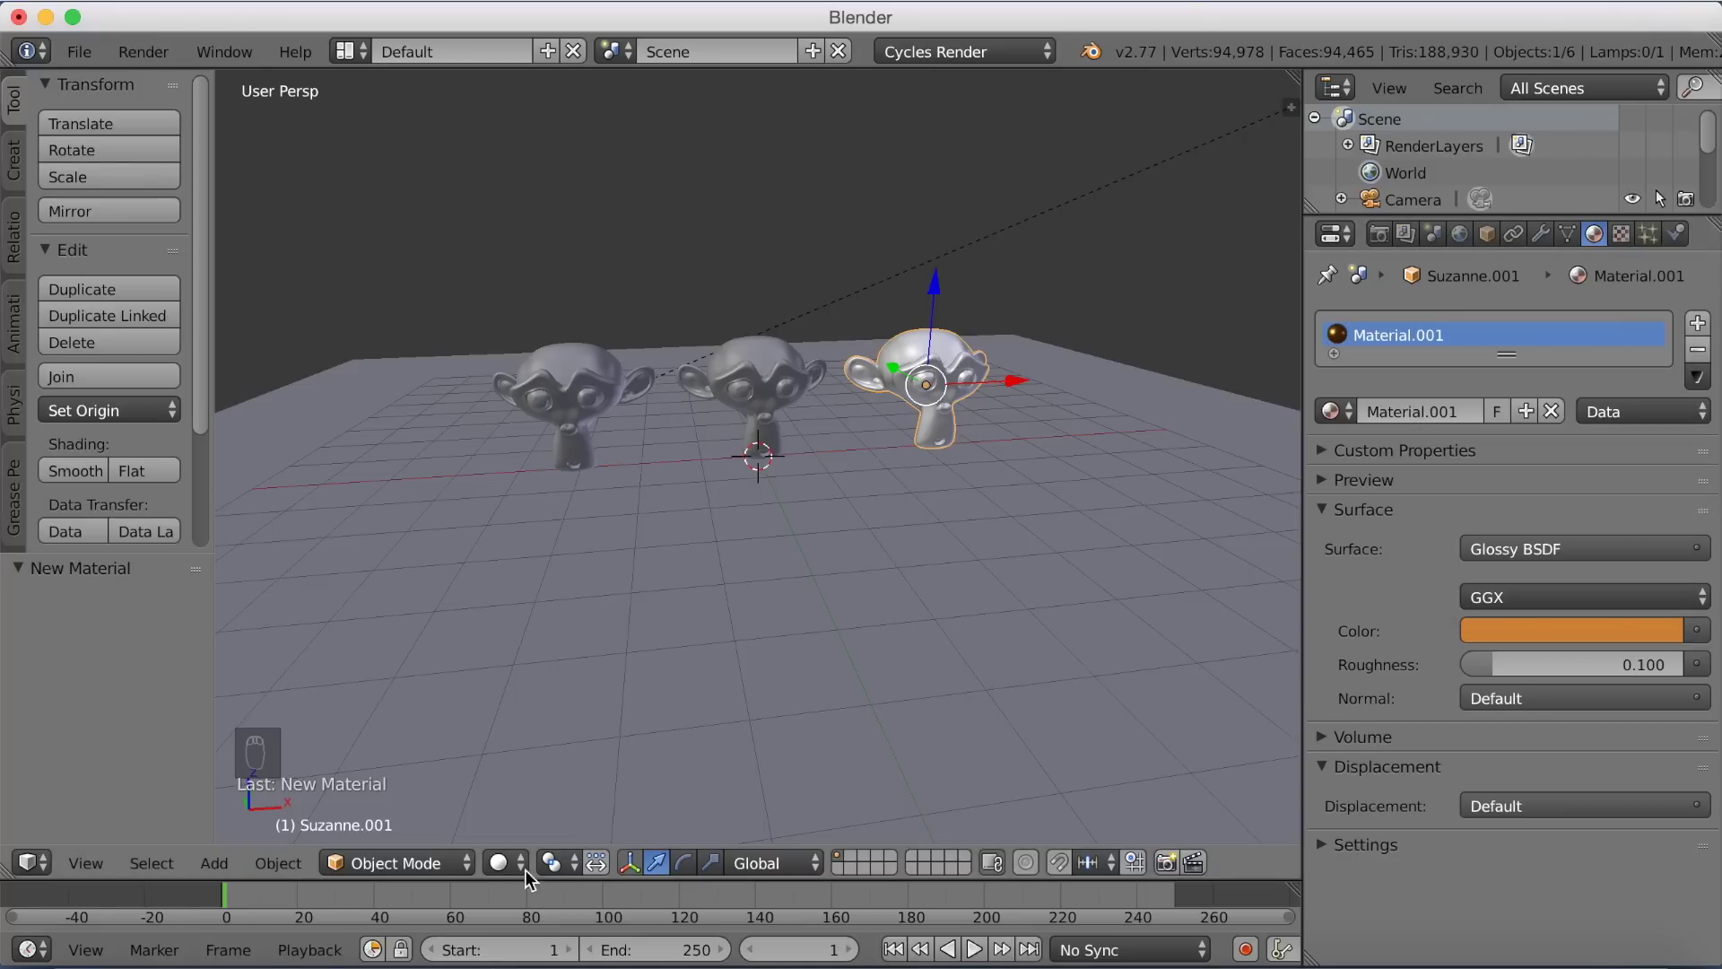
# Preview the bronze monkey in Rendered shading, then return to Solid
pyautogui.click(497, 868)
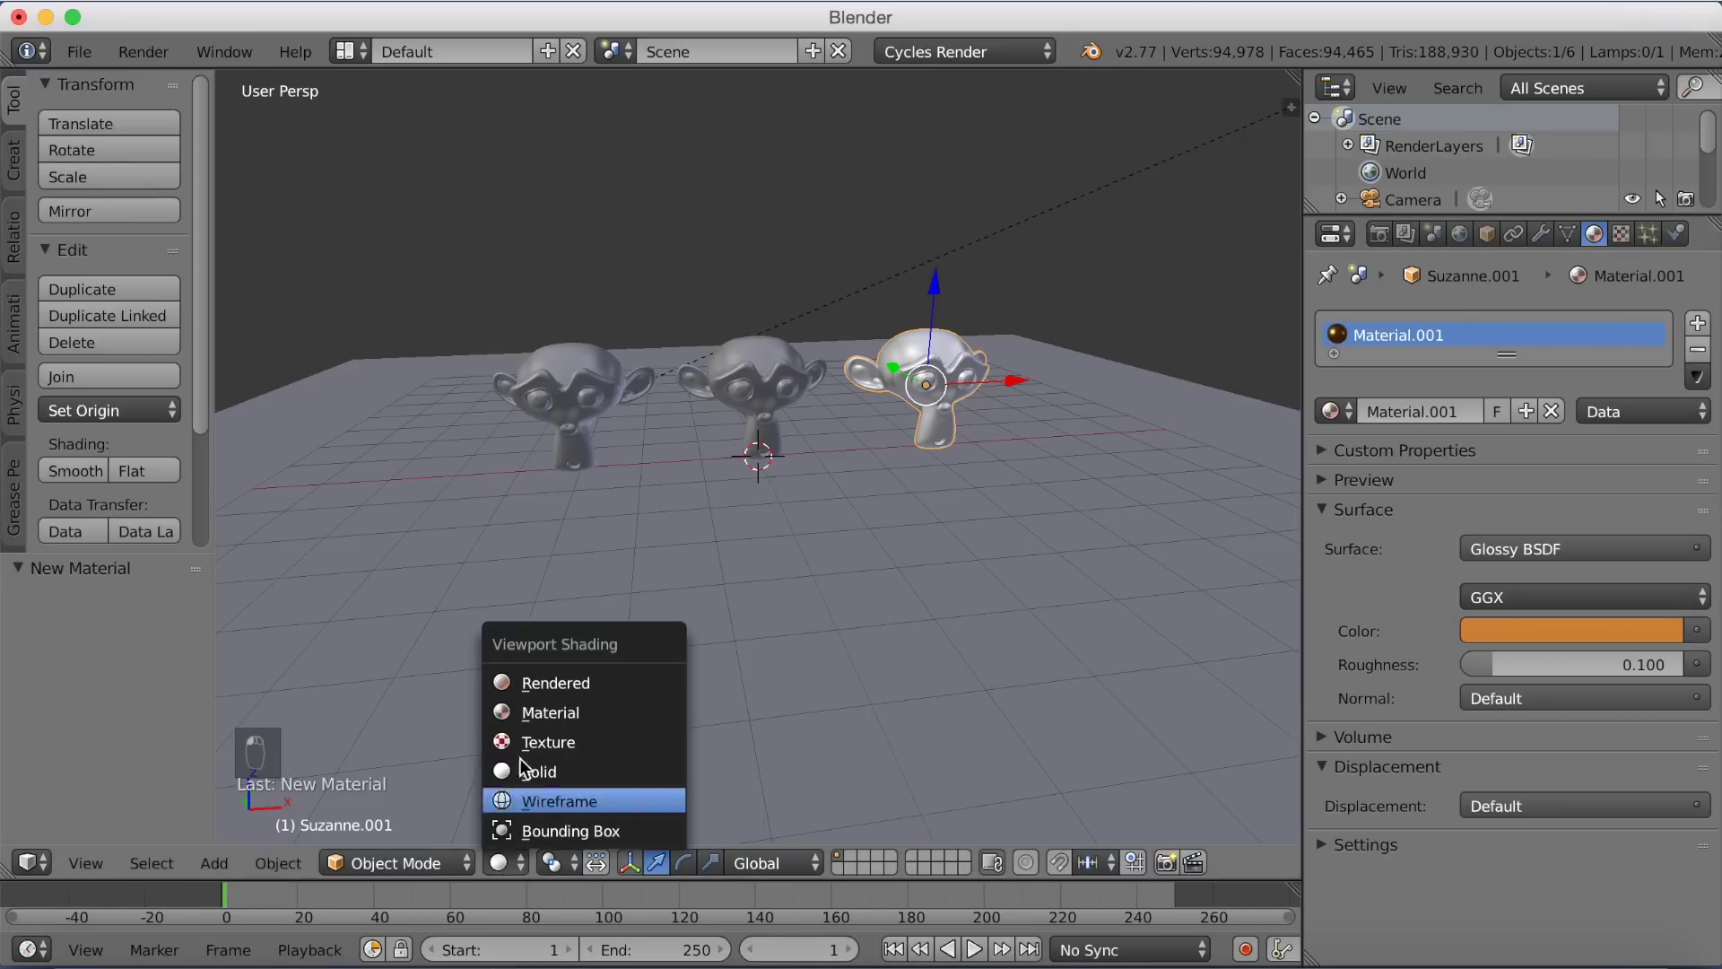
pyautogui.click(535, 681)
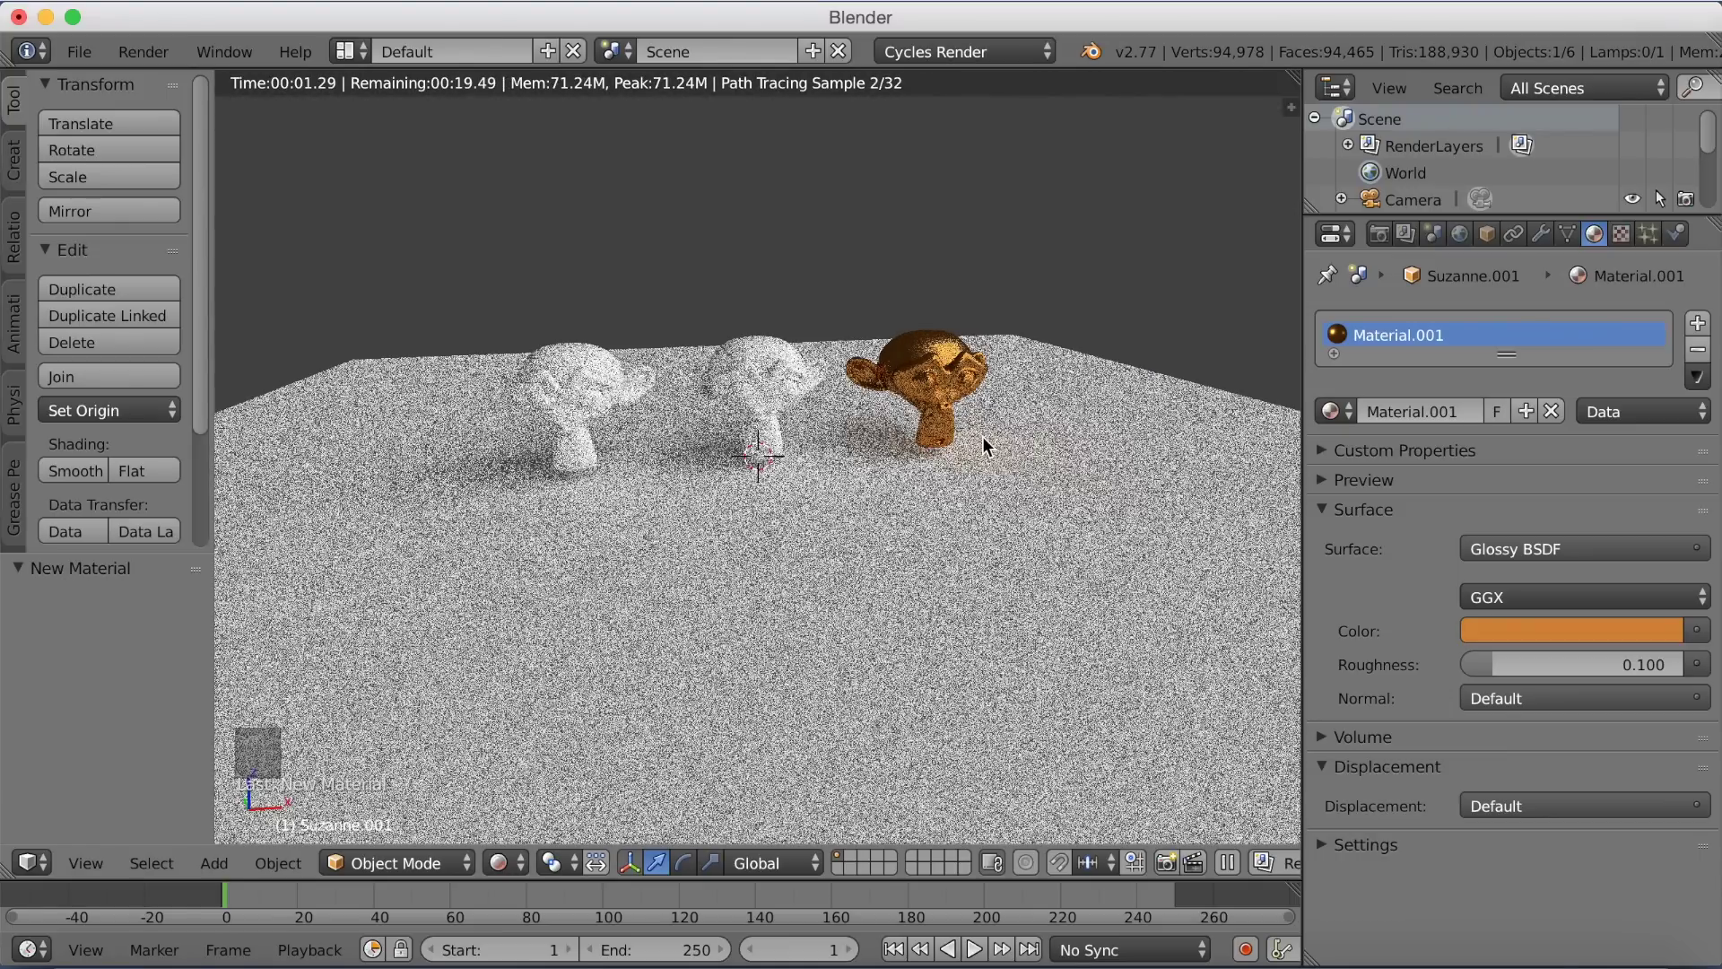
pyautogui.scroll(2, 982, 436)
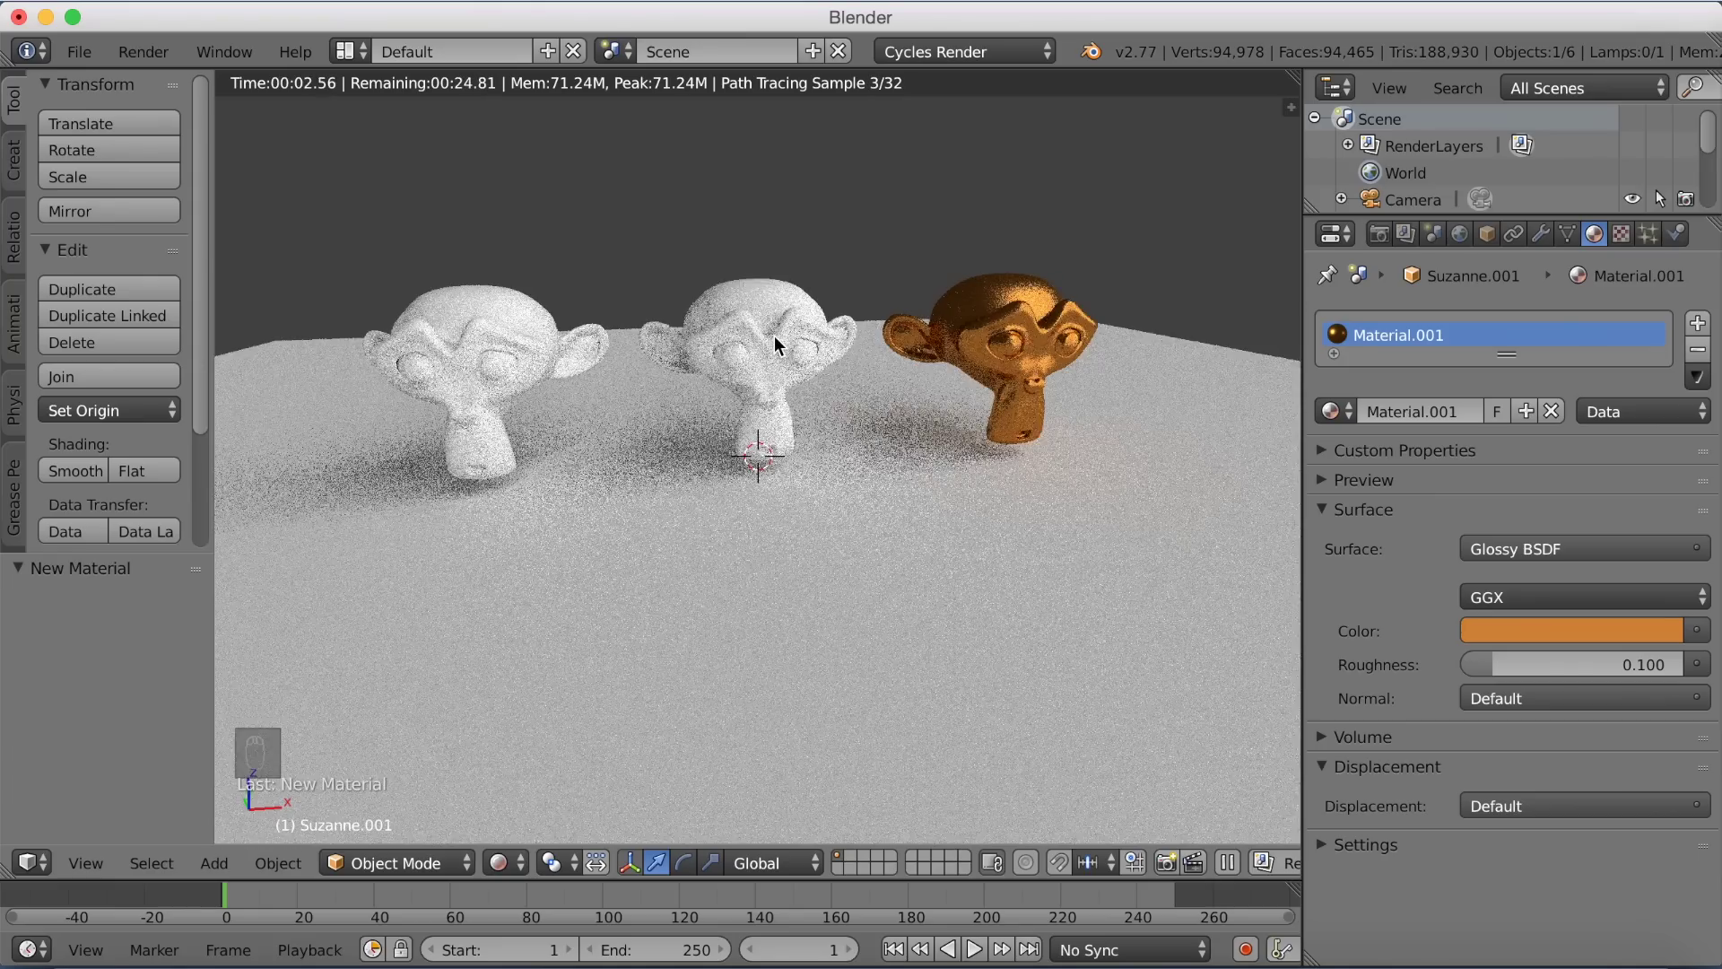
pyautogui.hotkey('shift', 'z')
# Give the middle monkey a new Glossy BSDF material, Material.002, with roughness 0.1
pyautogui.rightClick(773, 337)
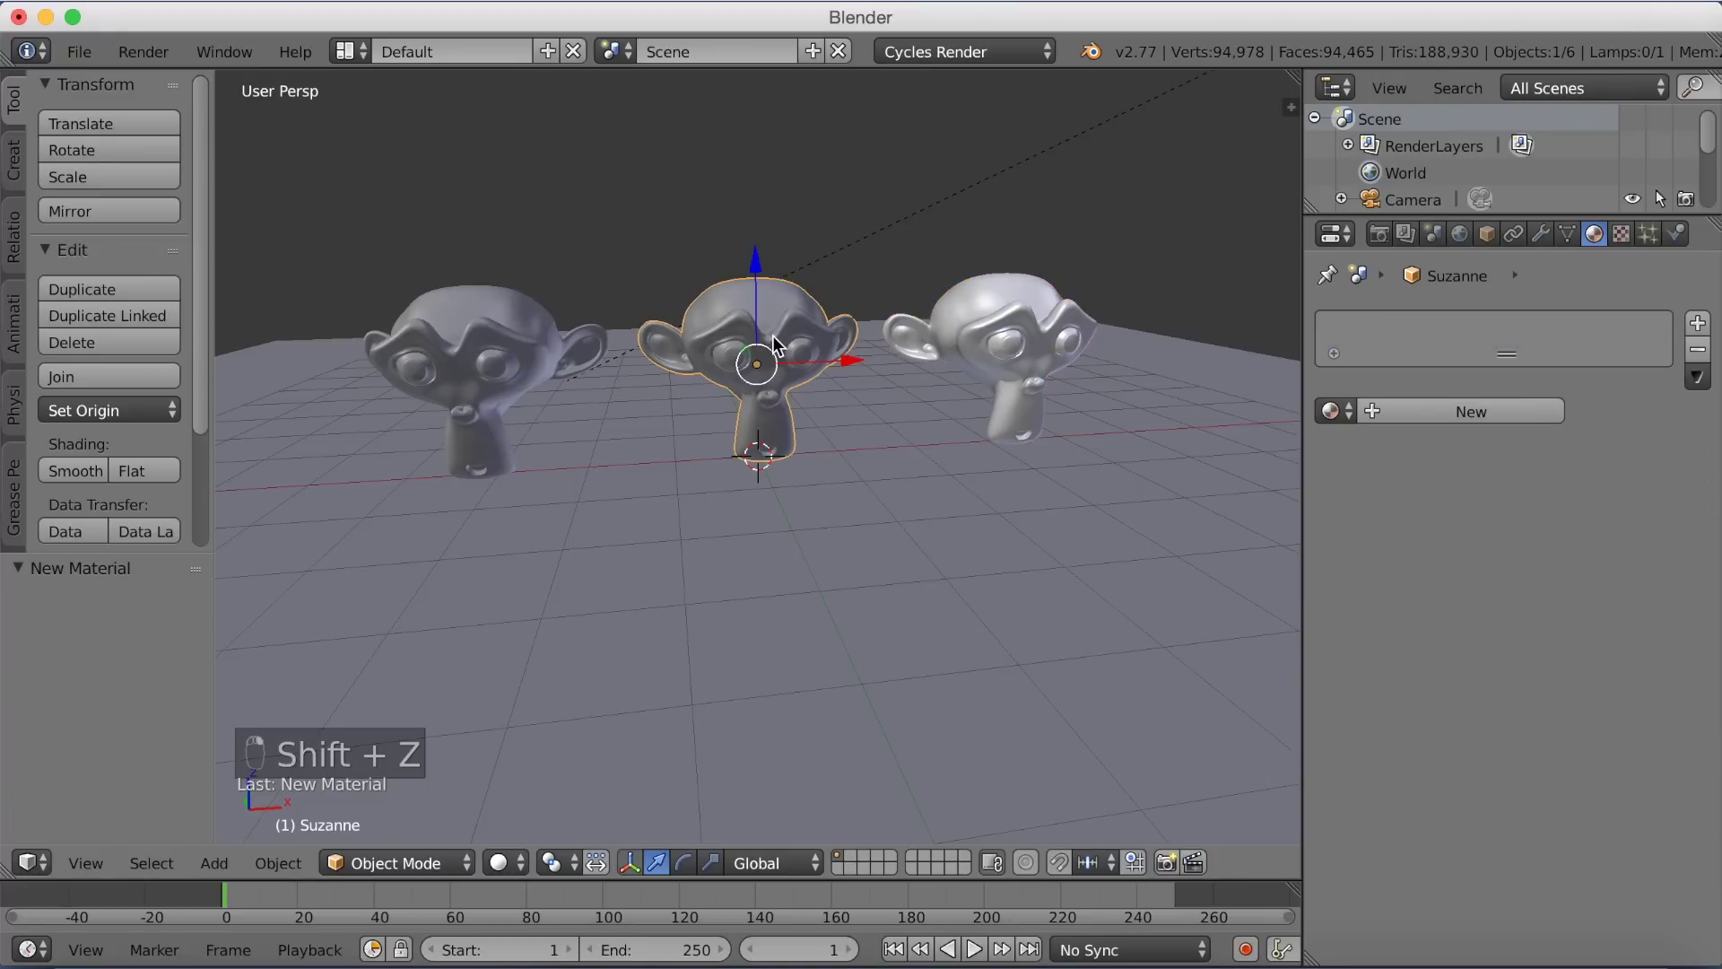
pyautogui.click(1430, 411)
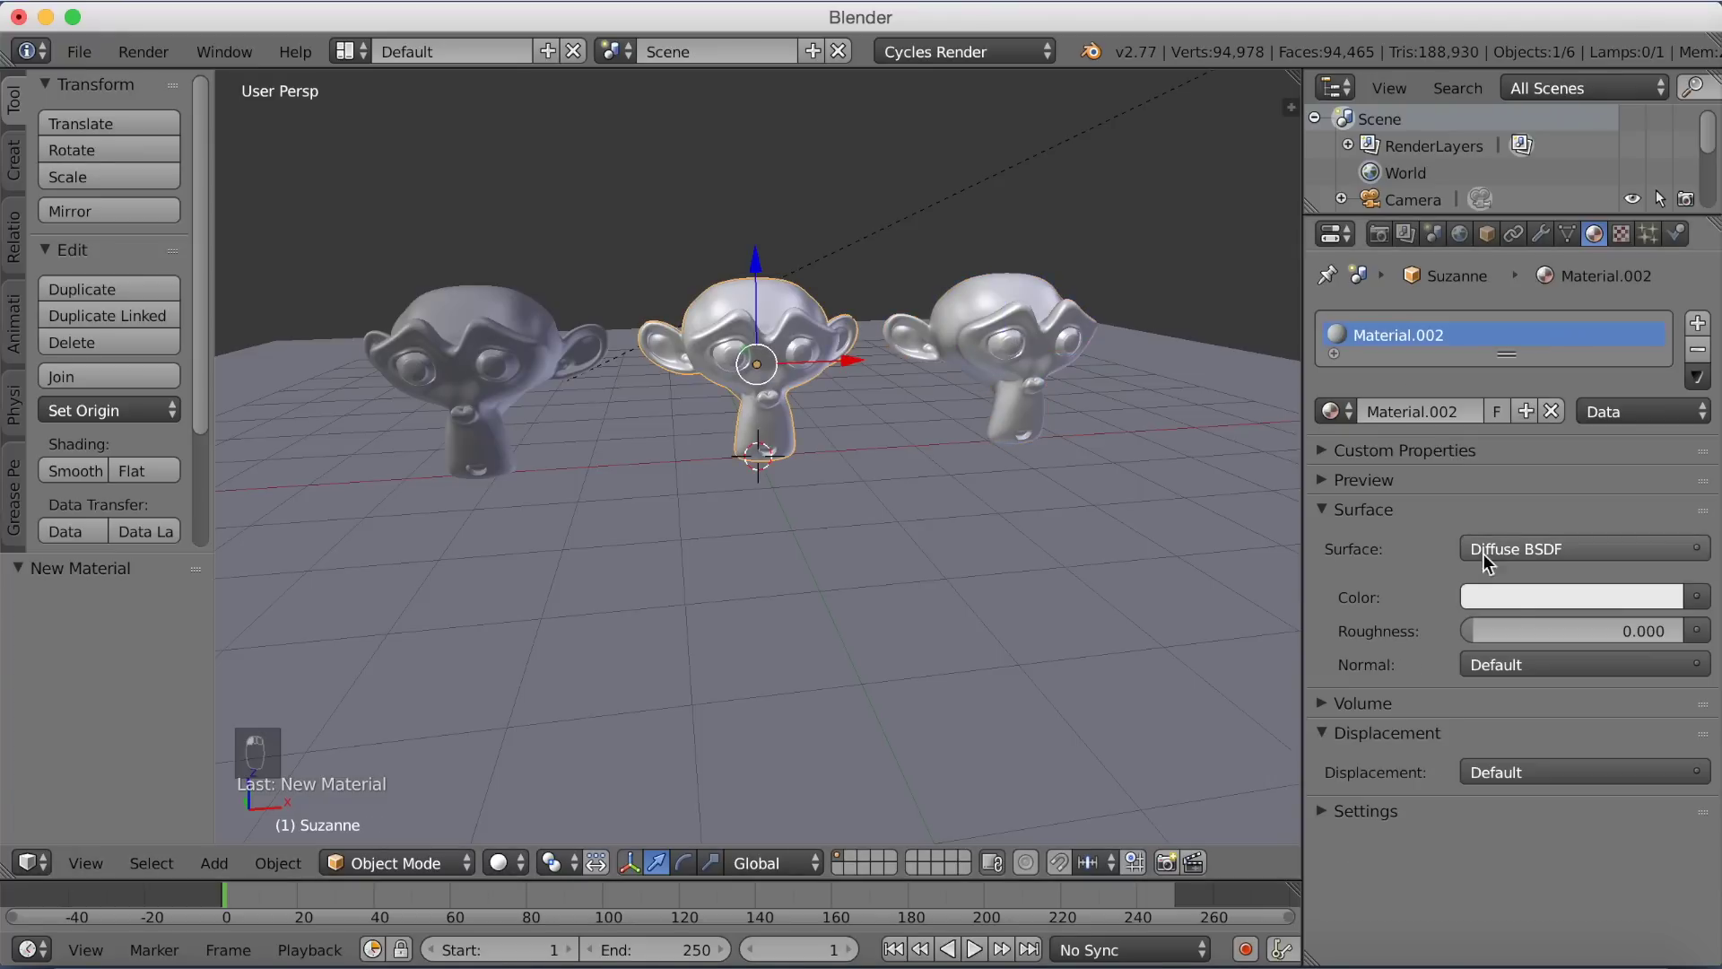
pyautogui.click(1521, 632)
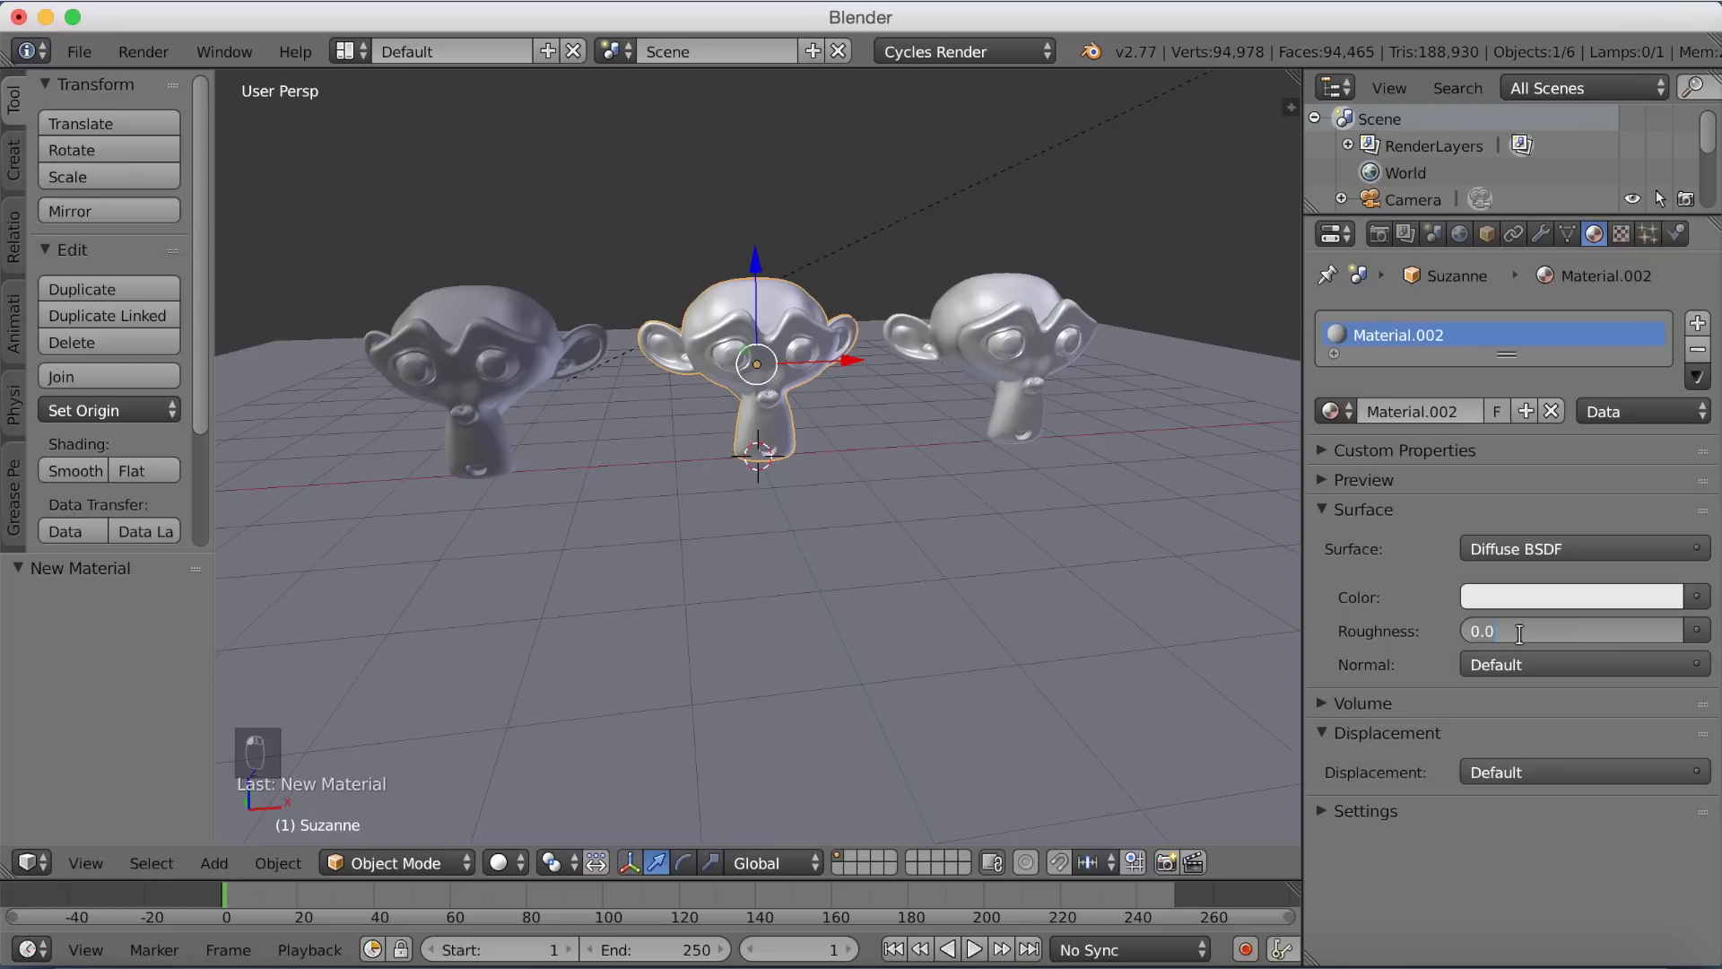
pyautogui.write('.1')
pyautogui.press('Return')
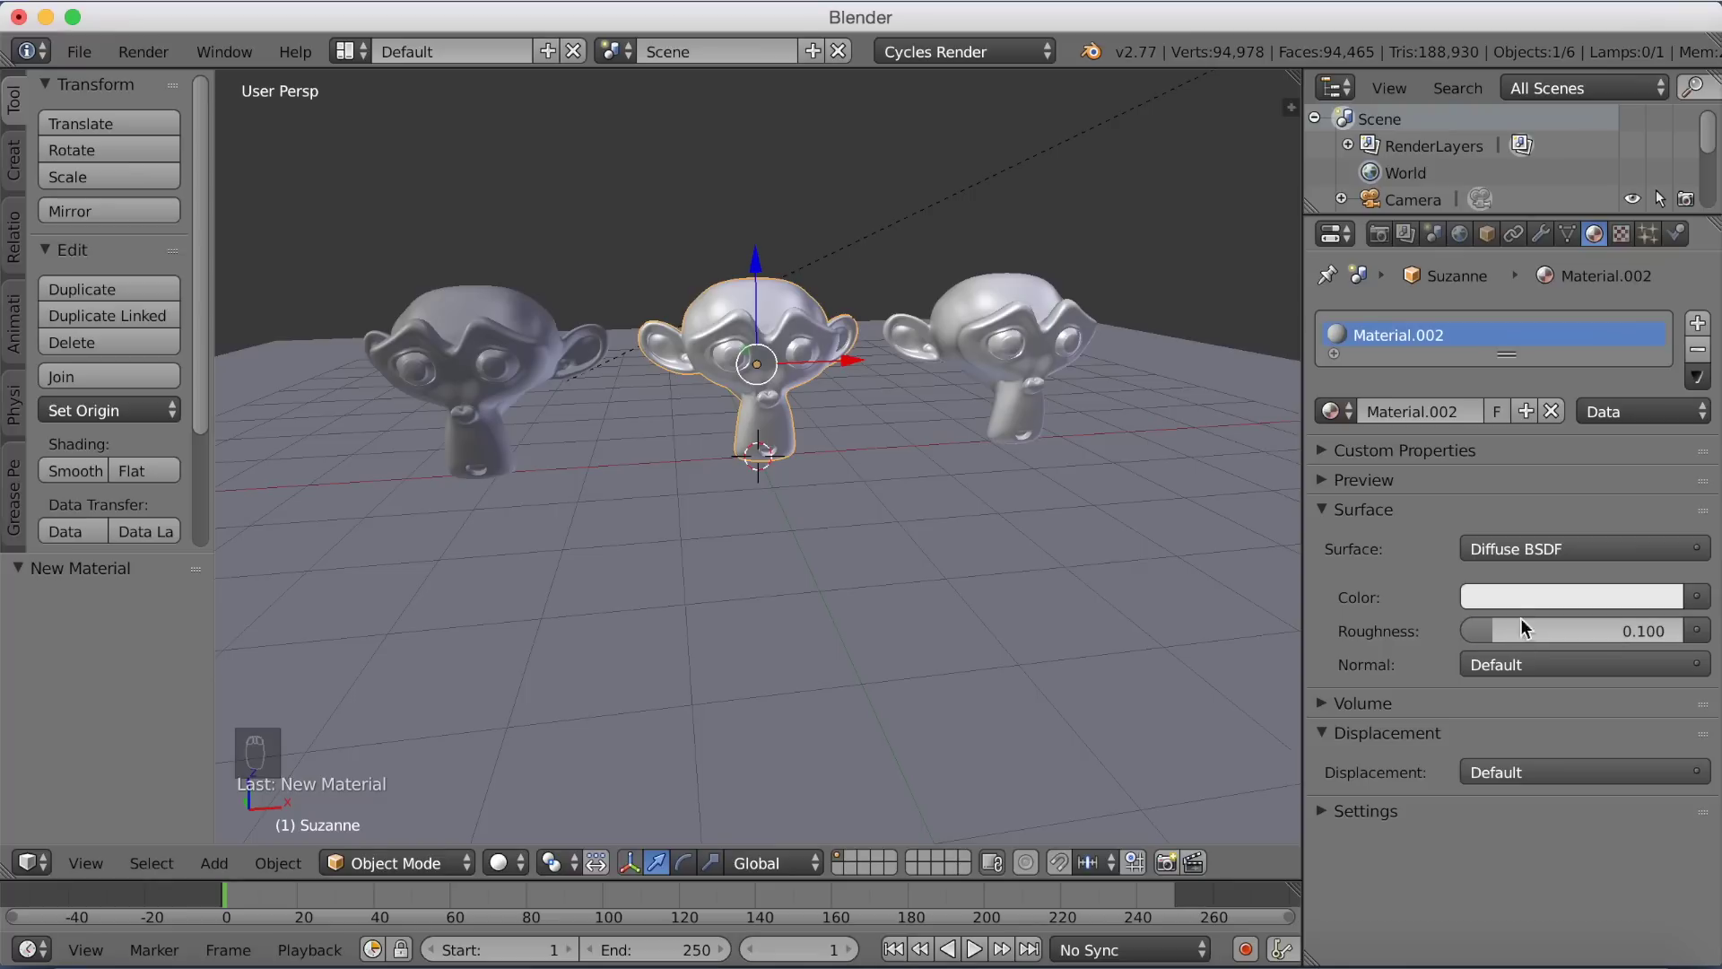
pyautogui.click(1527, 558)
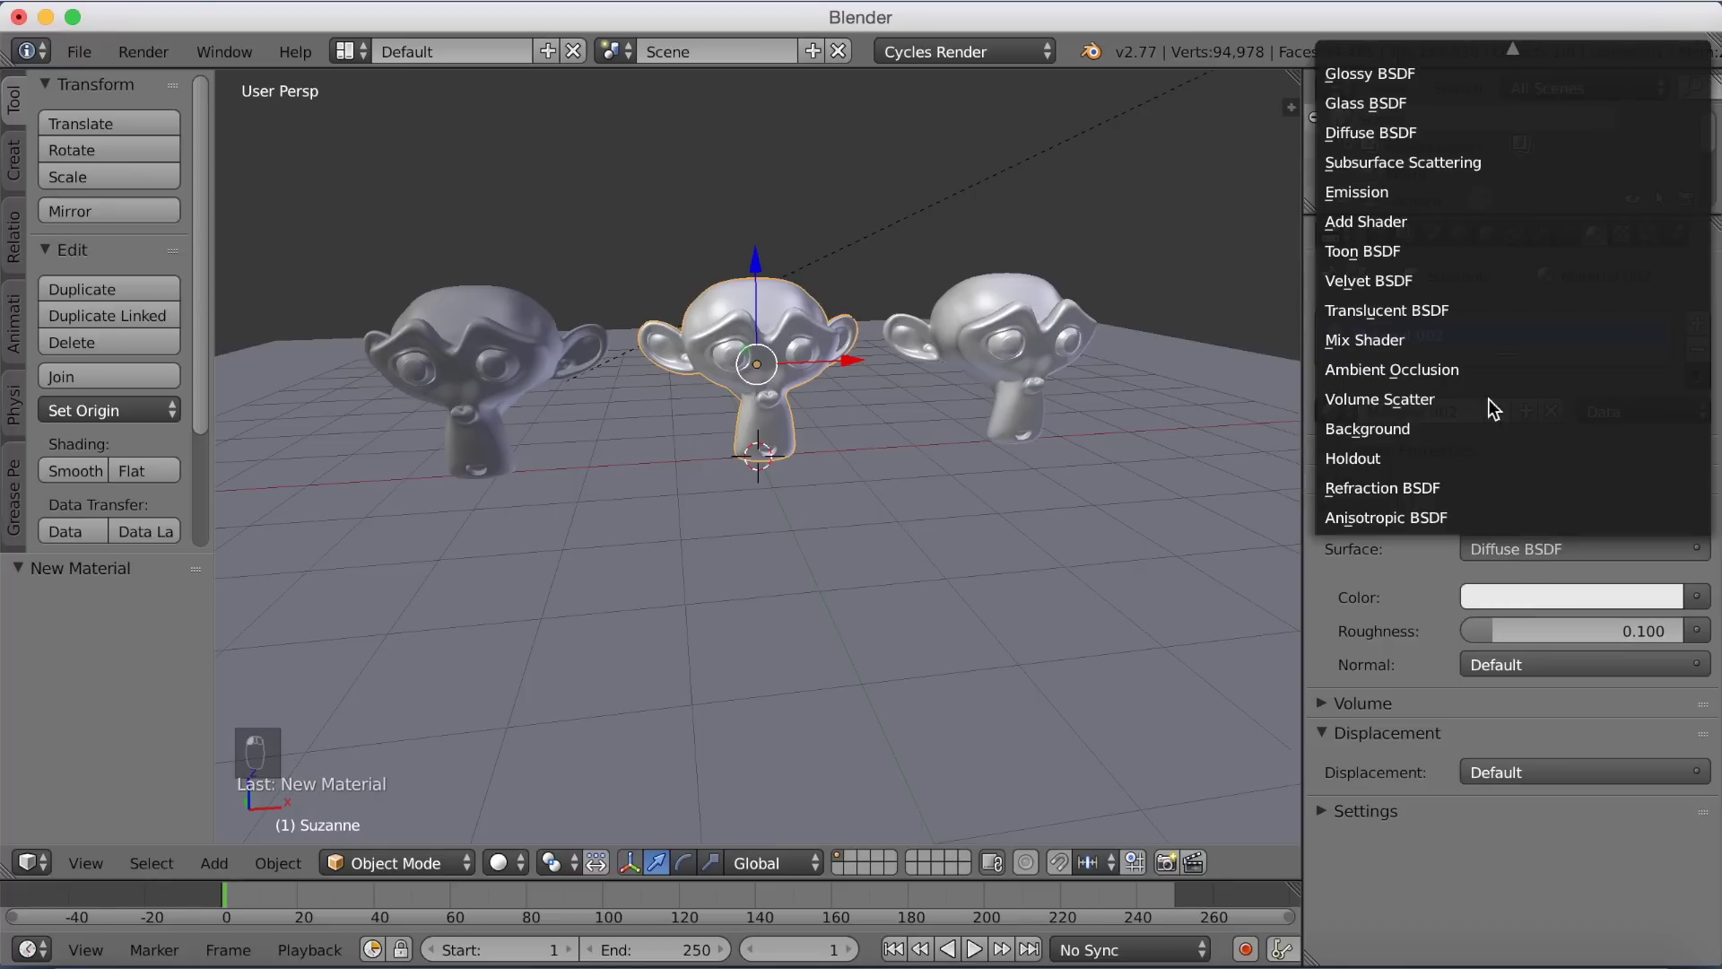
pyautogui.click(1394, 74)
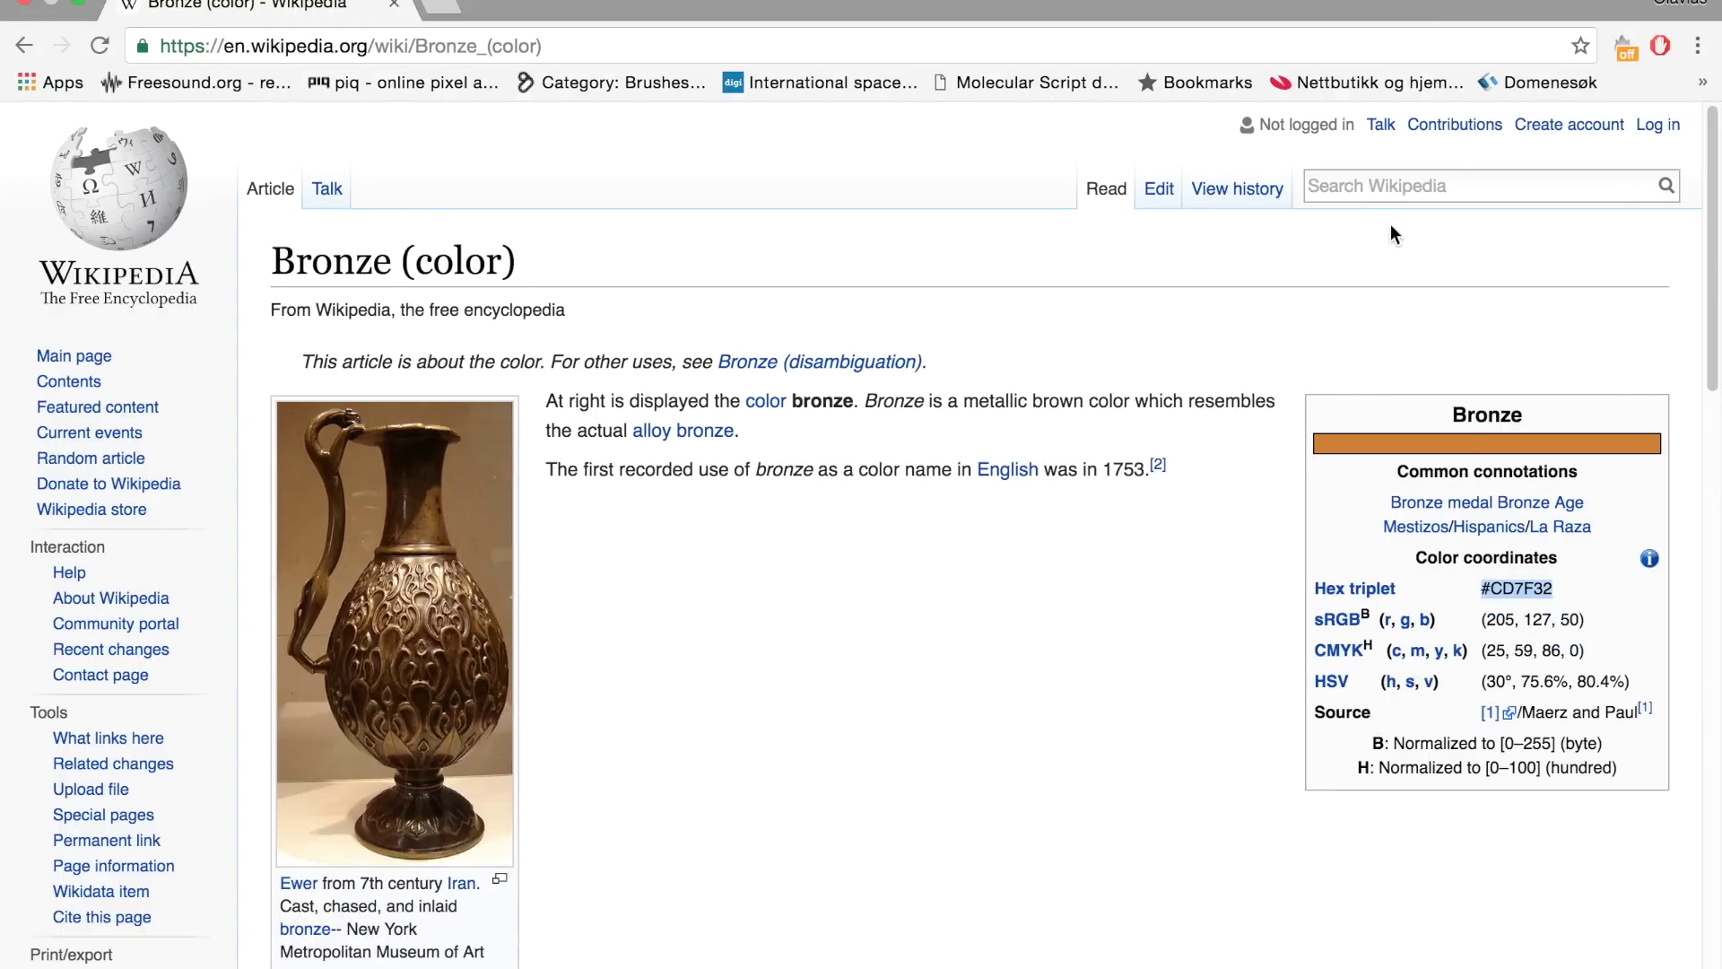
# Look up Wikipedia's Silver (color) article and select its hex triplet #C0C0C0
pyautogui.click(1372, 185)
pyautogui.write('silv')
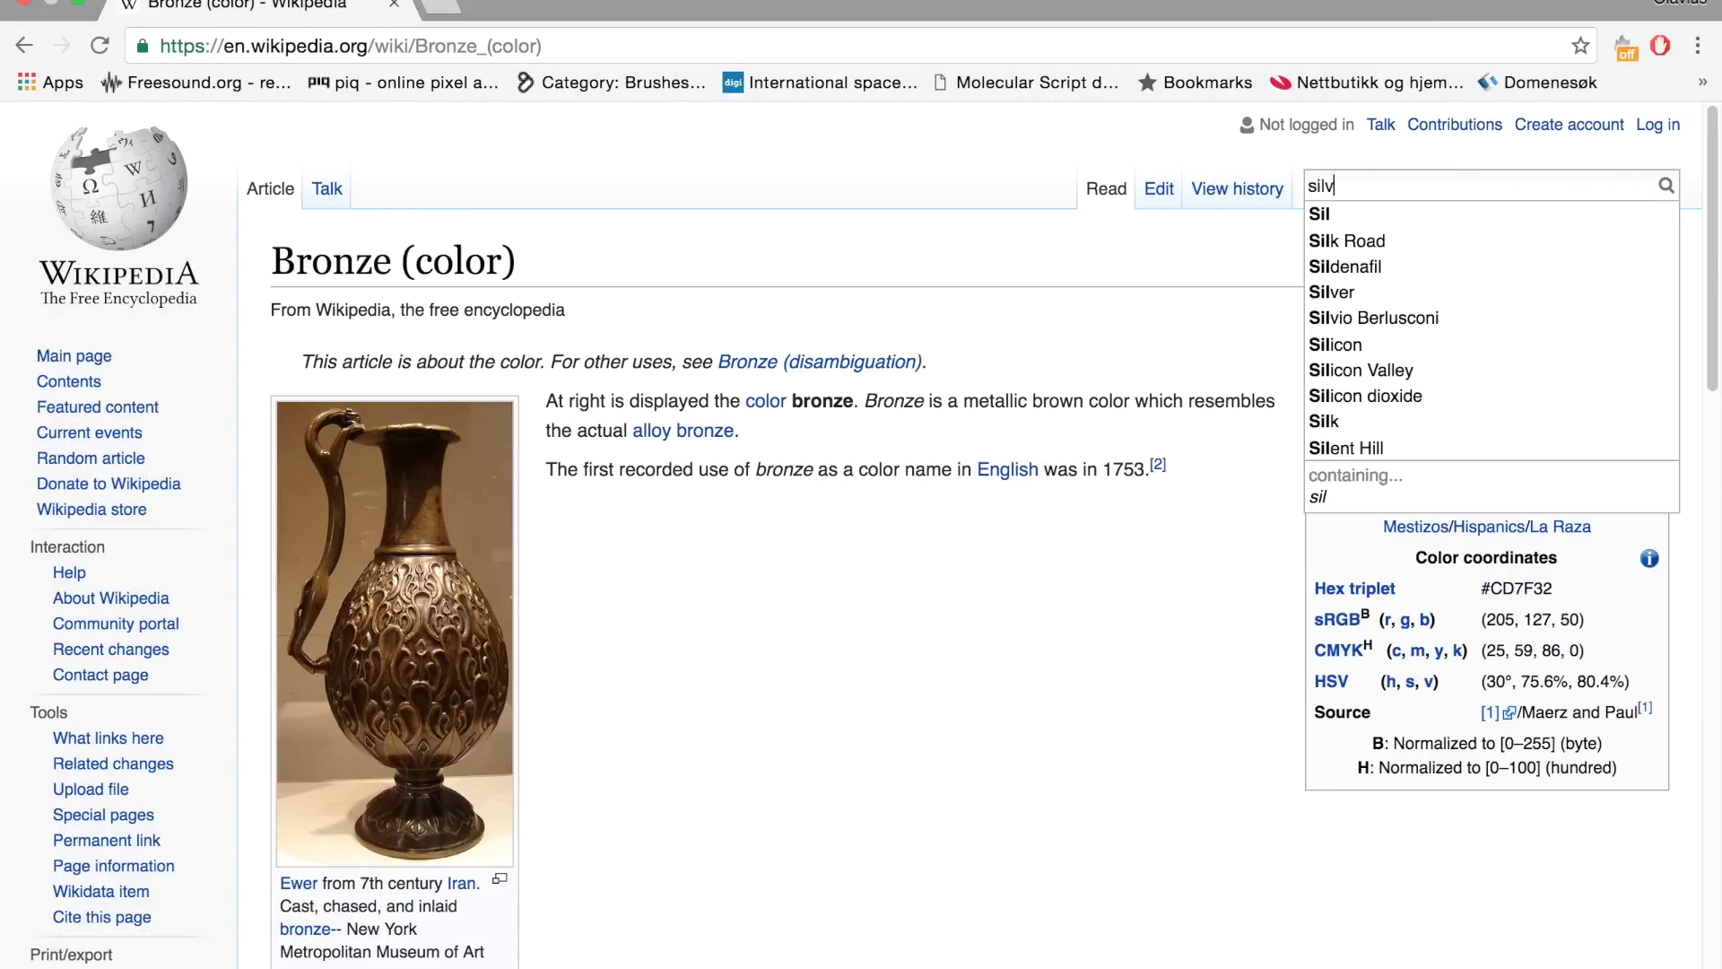
pyautogui.write('er (color)')
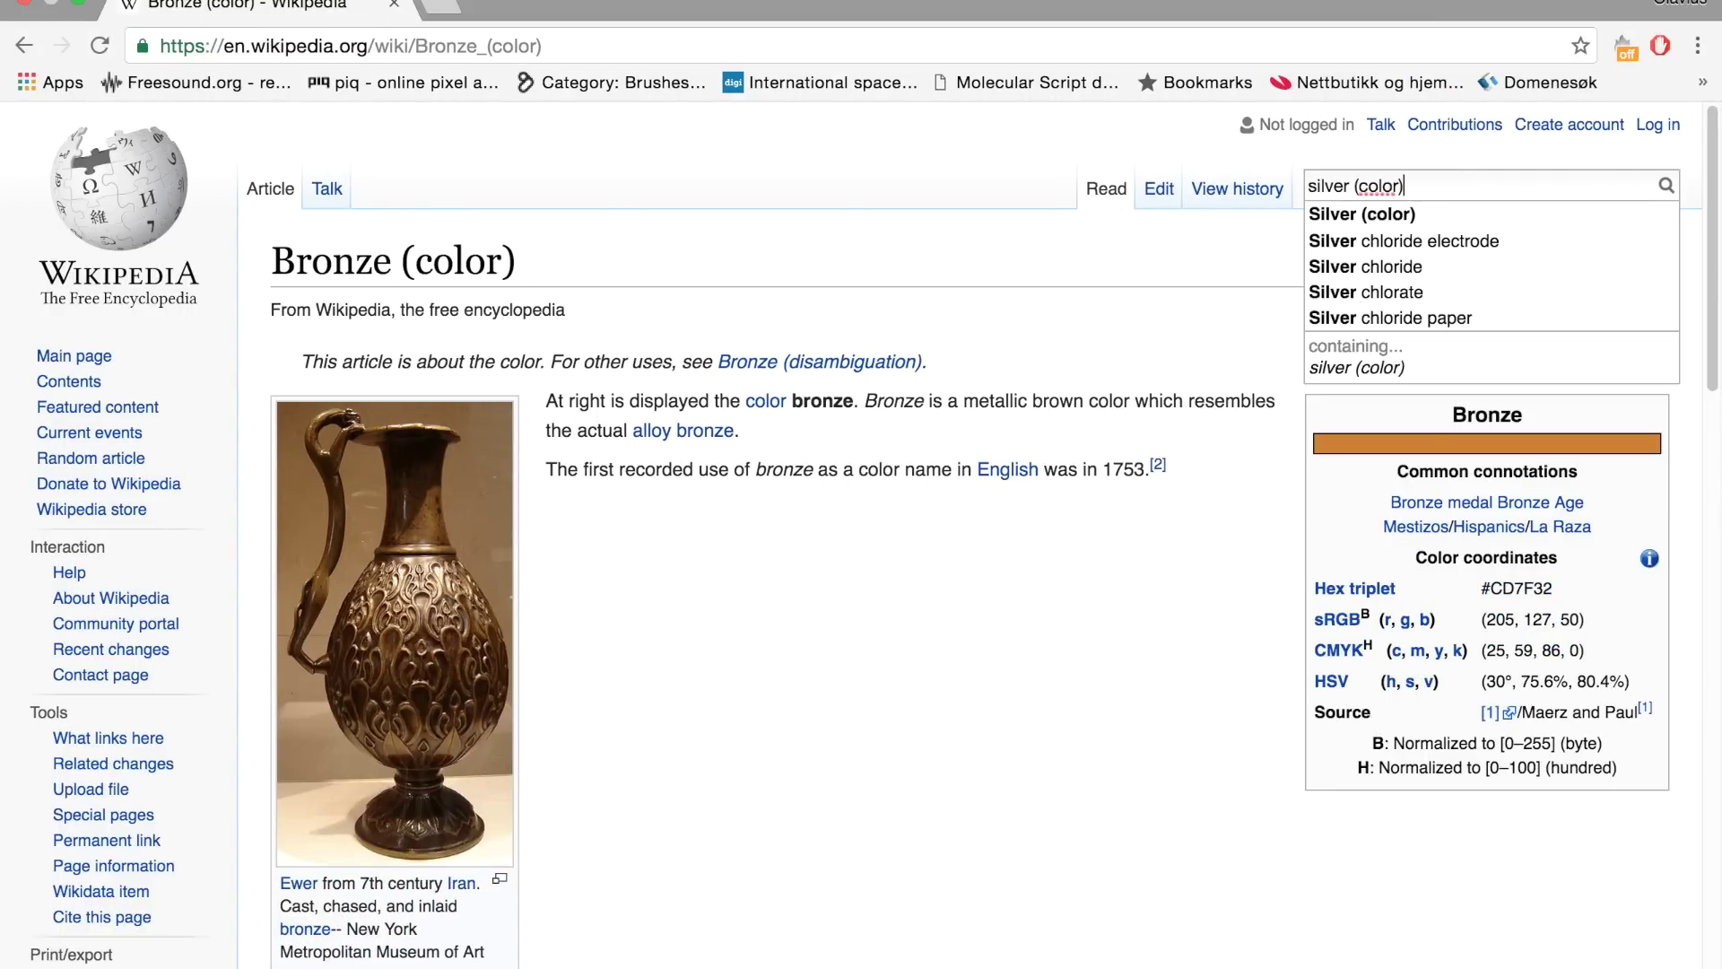
pyautogui.press('Return')
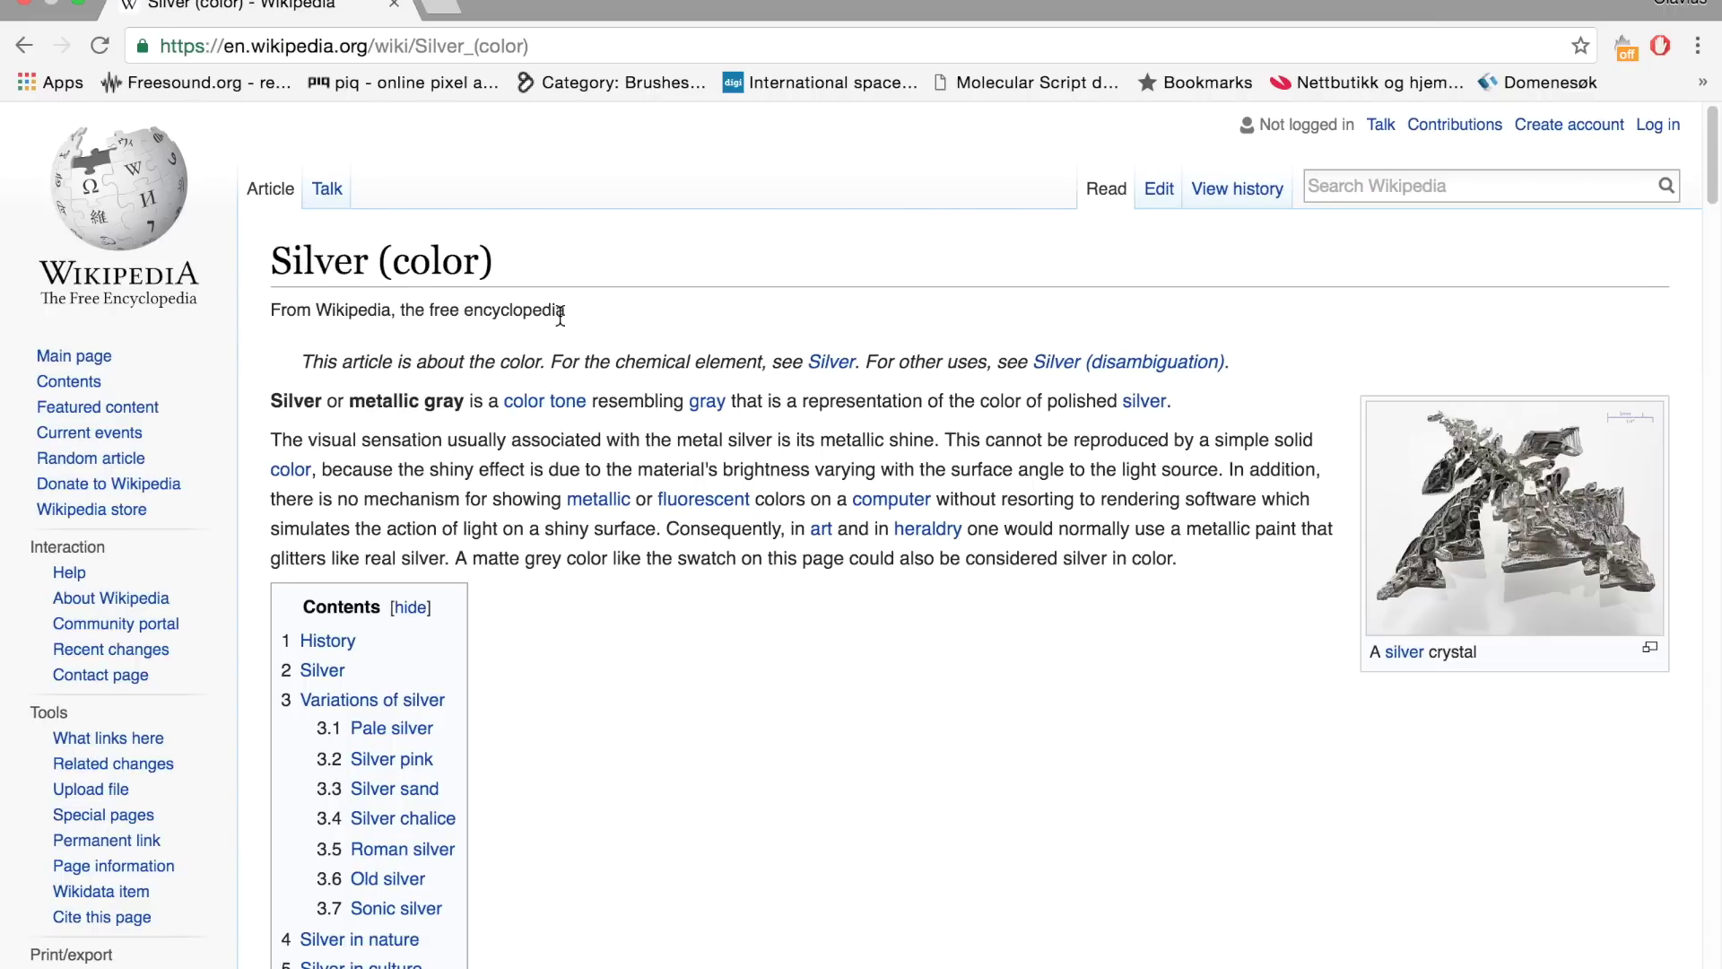
pyautogui.scroll(-12, 652, 639)
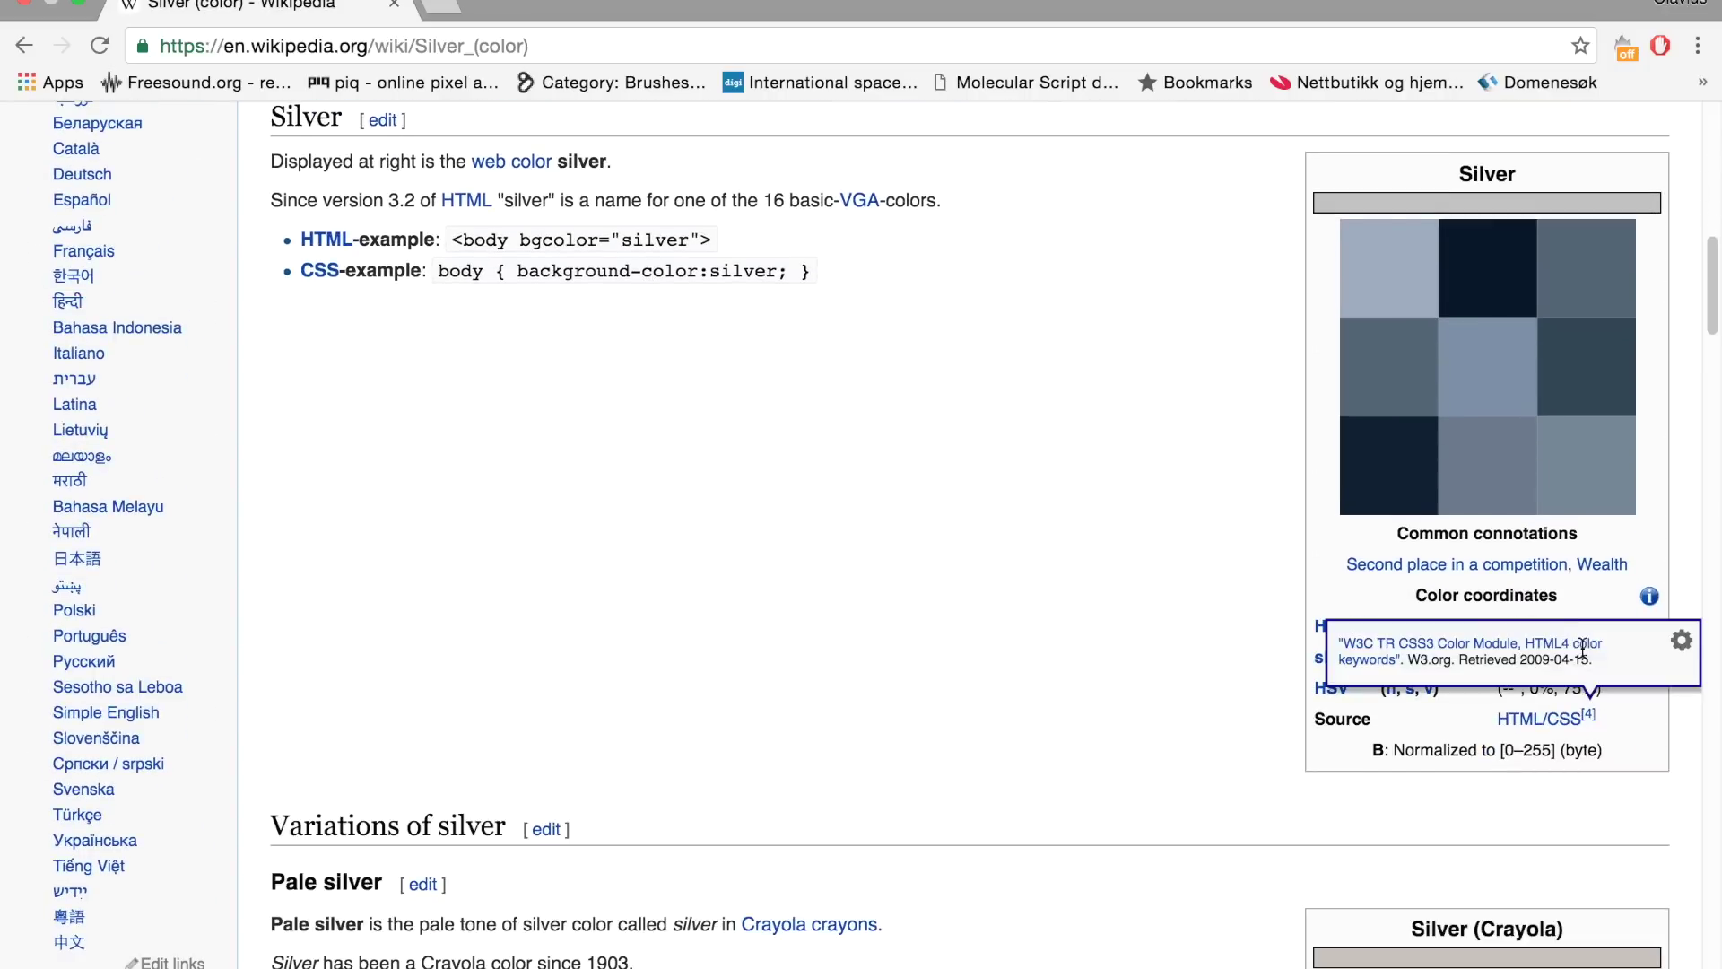
pyautogui.moveTo(1569, 630); pyautogui.dragTo(1488, 631)
pyautogui.hotkey('ctrl', 'c')
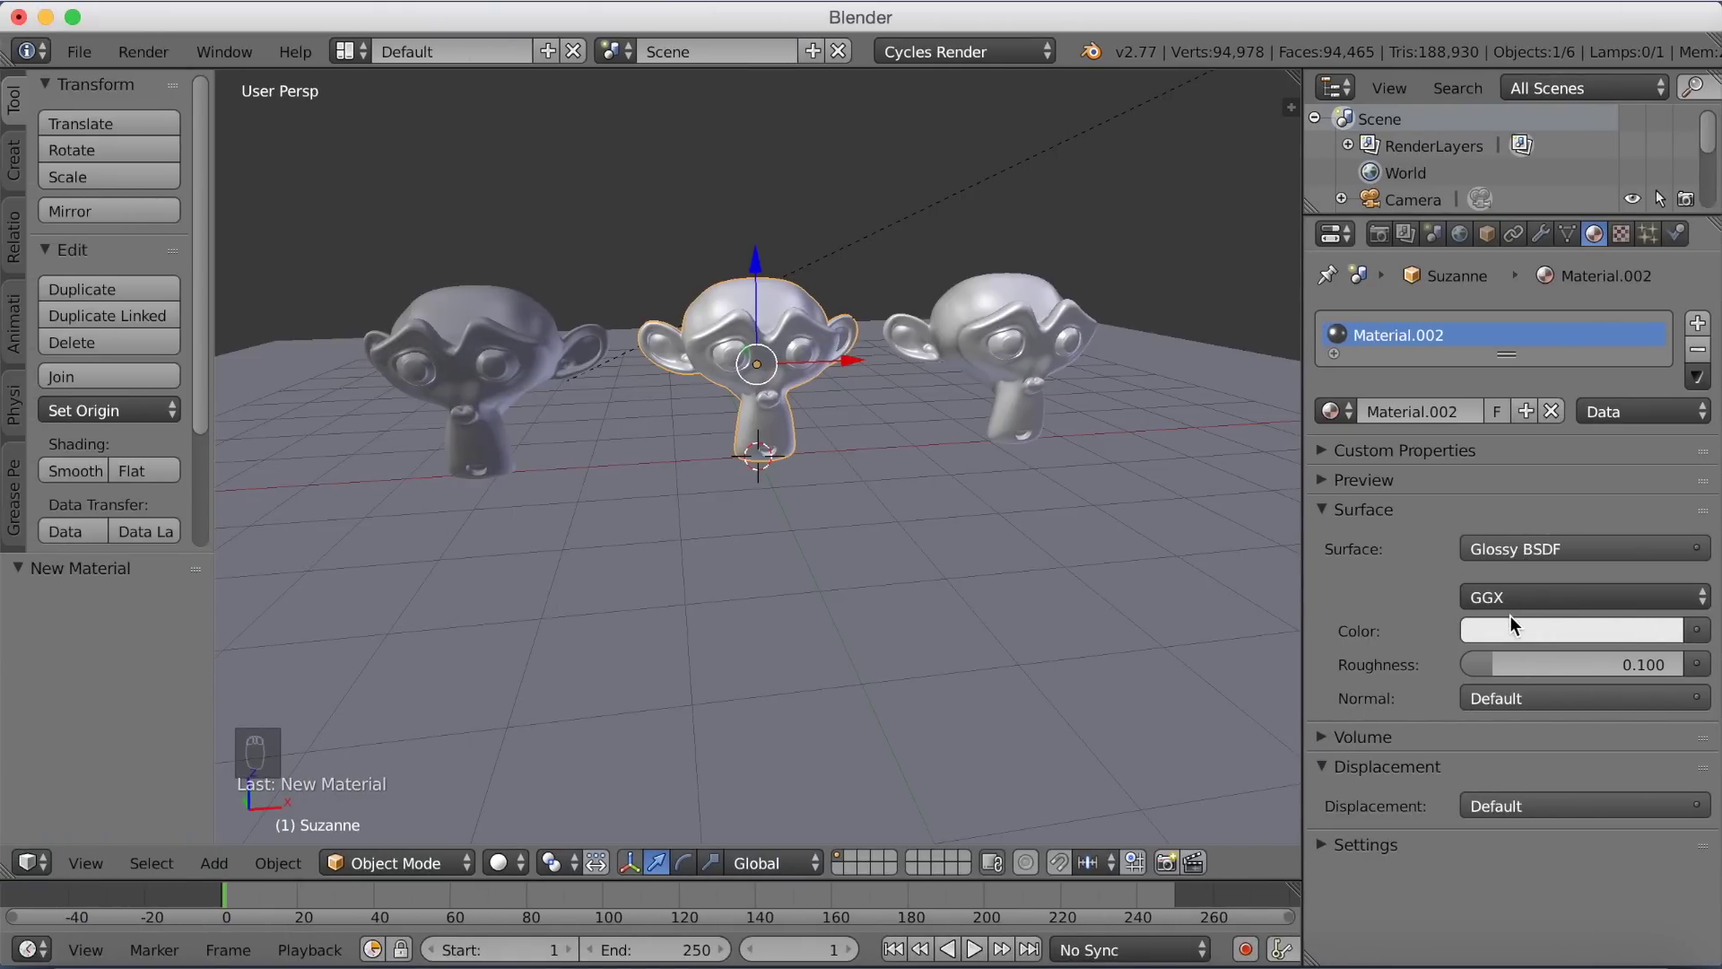
# Paste the copied hex into Material.002's colour, which mistakenly ends up as yellow C0C00C
pyautogui.click(1510, 631)
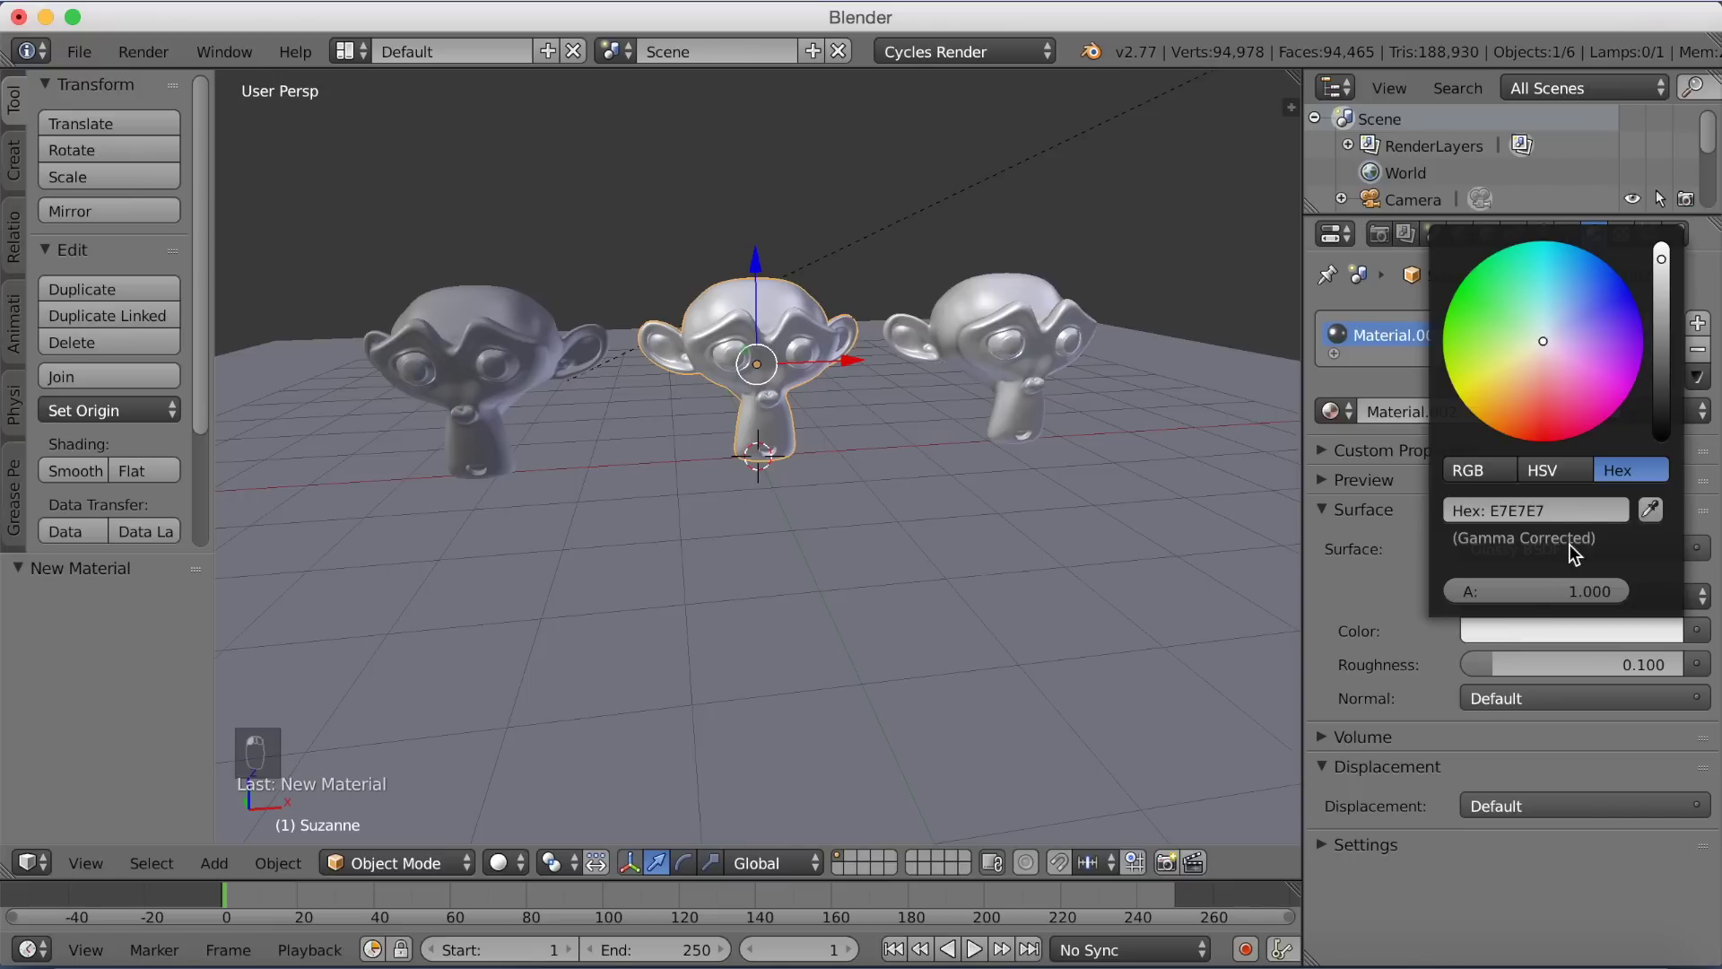
pyautogui.click(1557, 509)
pyautogui.hotkey('ctrl', 'v')
pyautogui.press('Left')
pyautogui.press('Left')
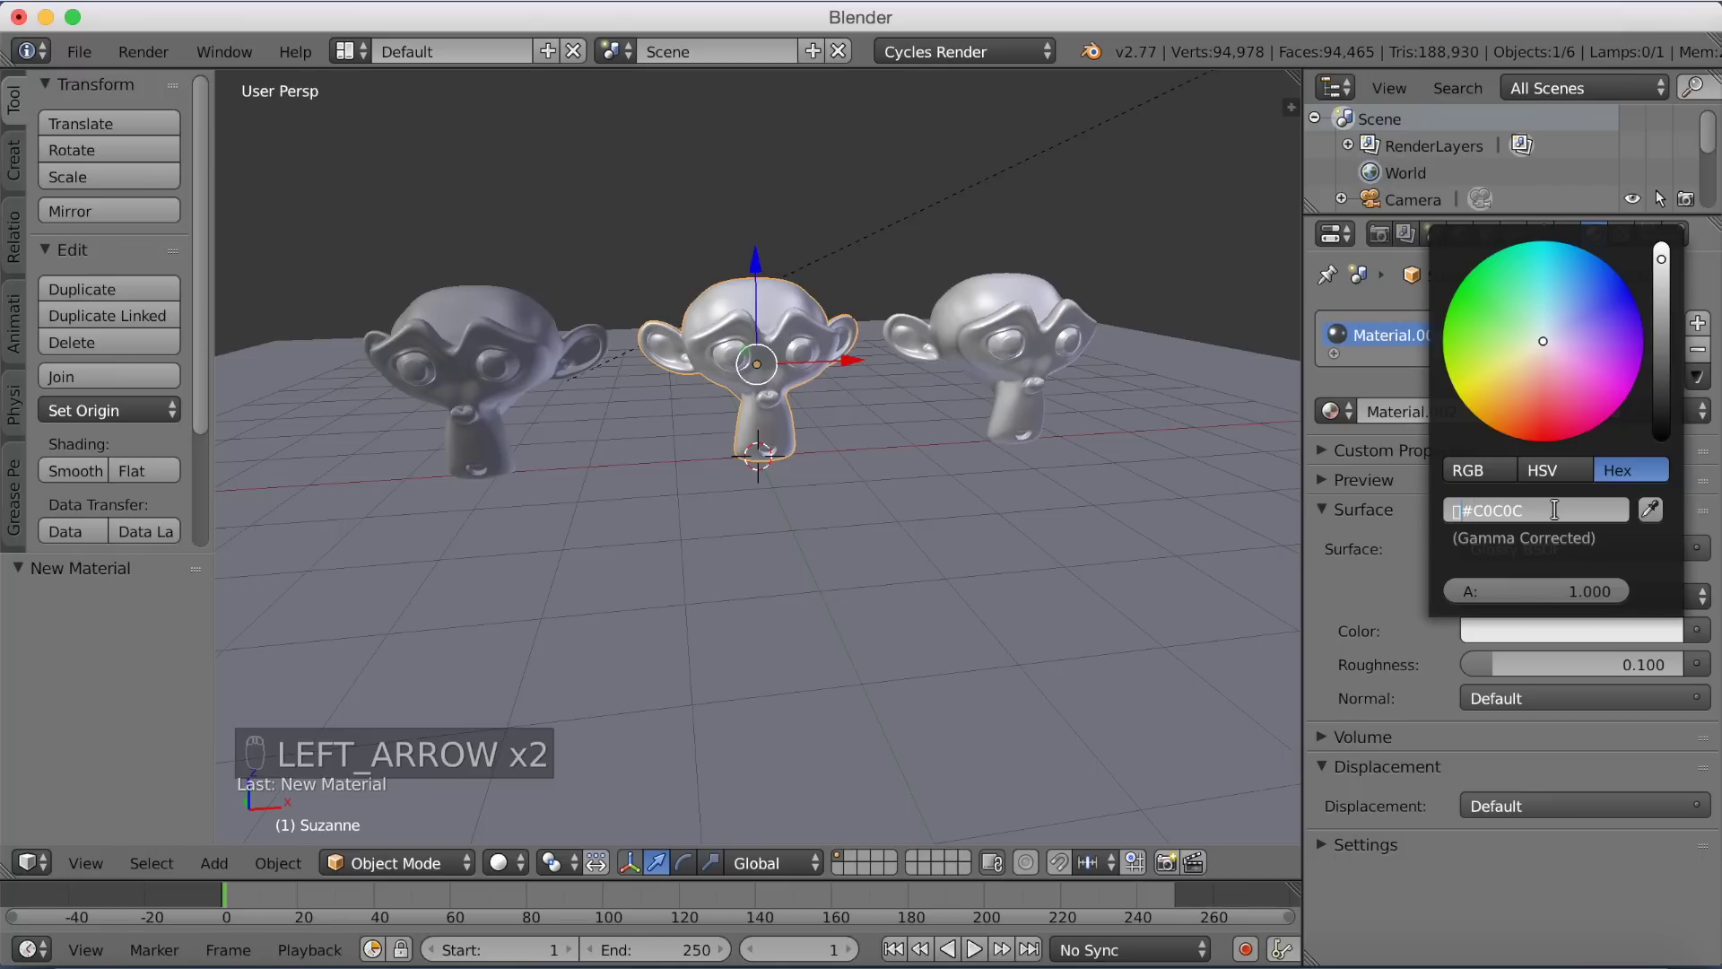
pyautogui.press('BackSpace')
pyautogui.press('Return')
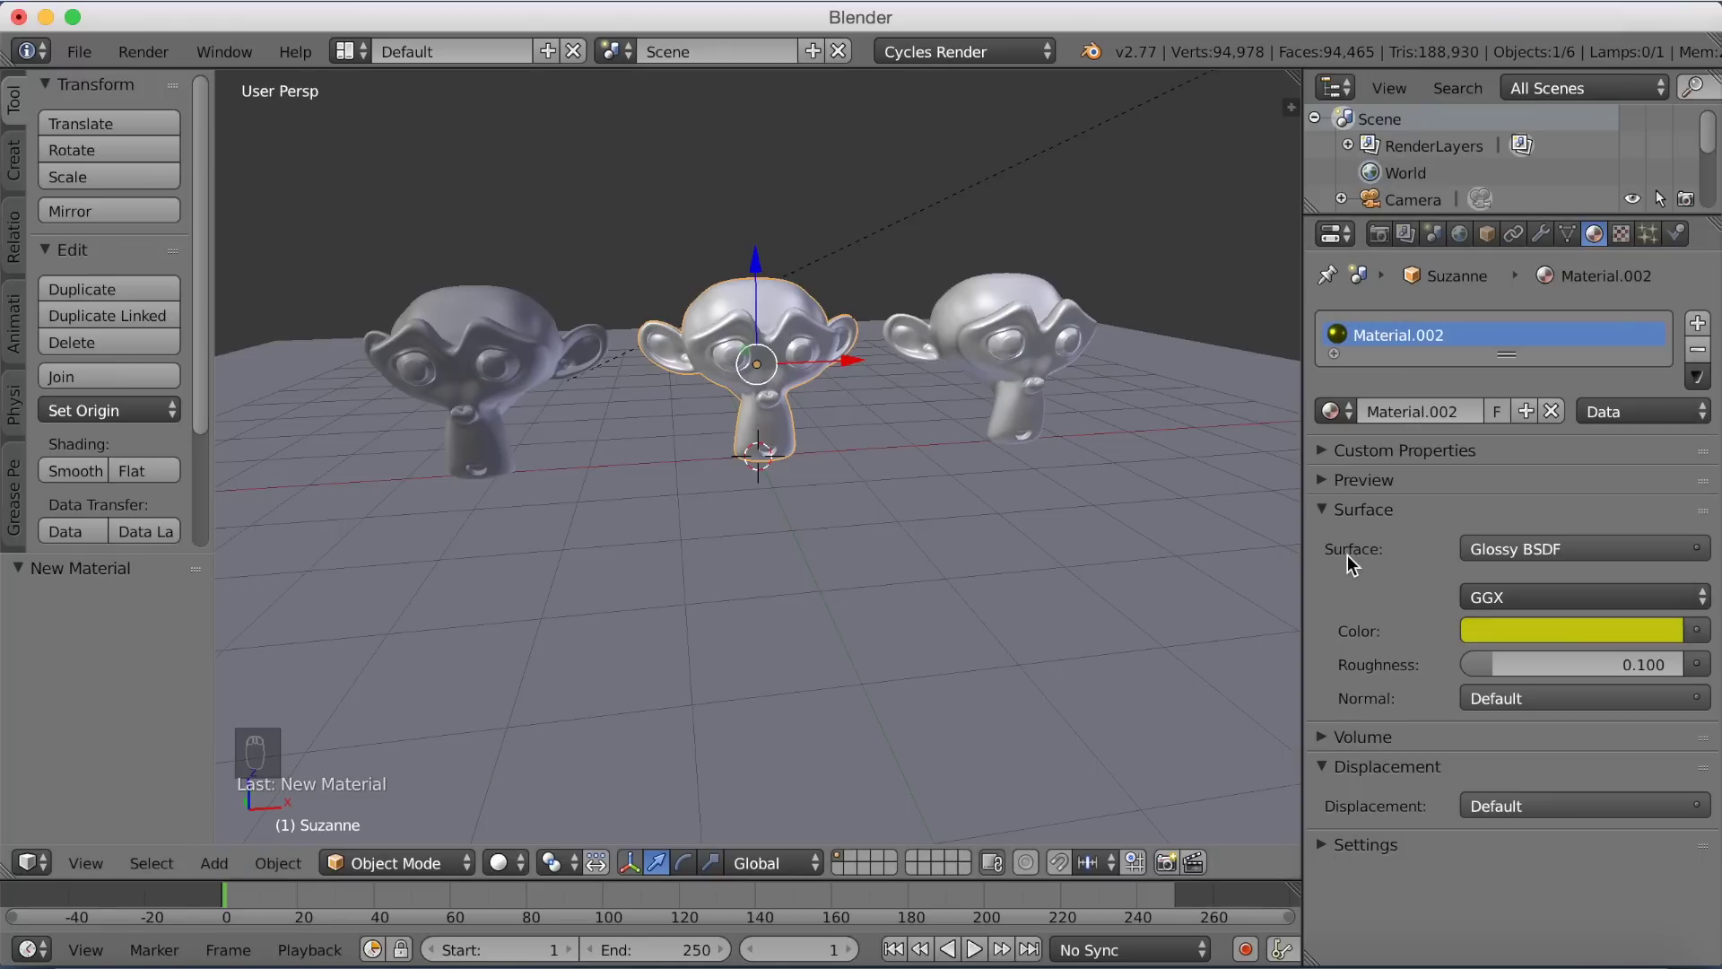
pyautogui.hotkey('ctrl', 'Right')
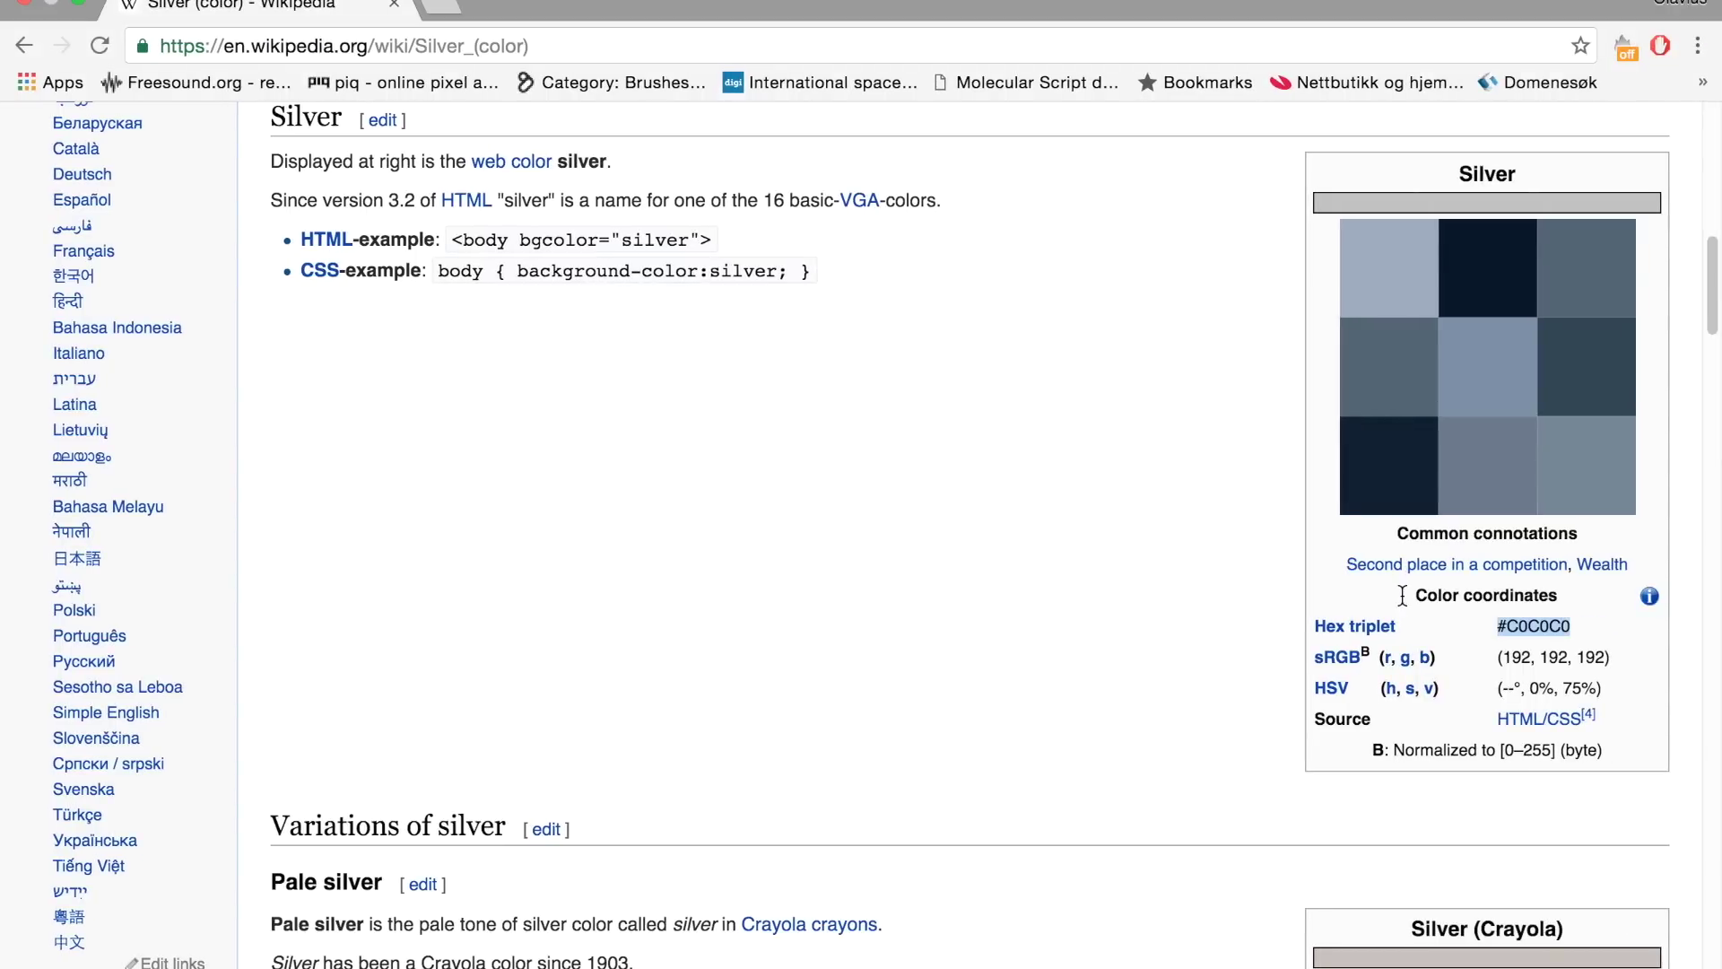
pyautogui.hotkey('ctrl', 'Left')
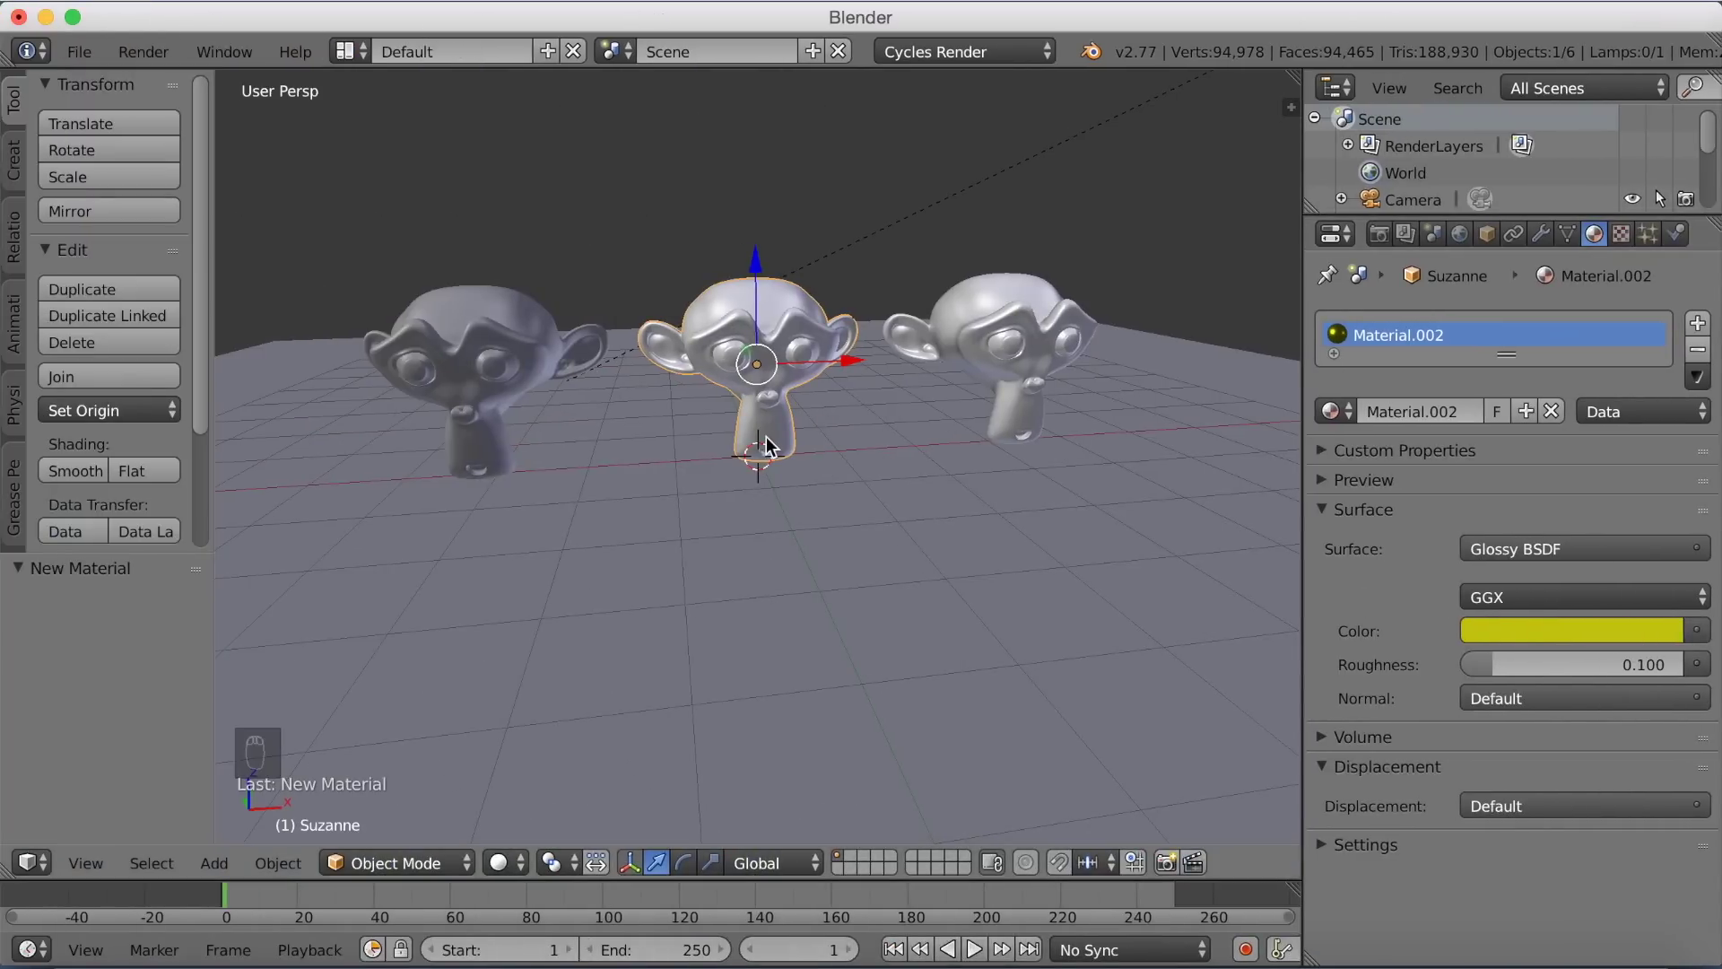
# After a quick rendered preview, recopy #C0C0C0 from Wikipedia and paste it as Material.002's colour
pyautogui.hotkey('shift', 'z')
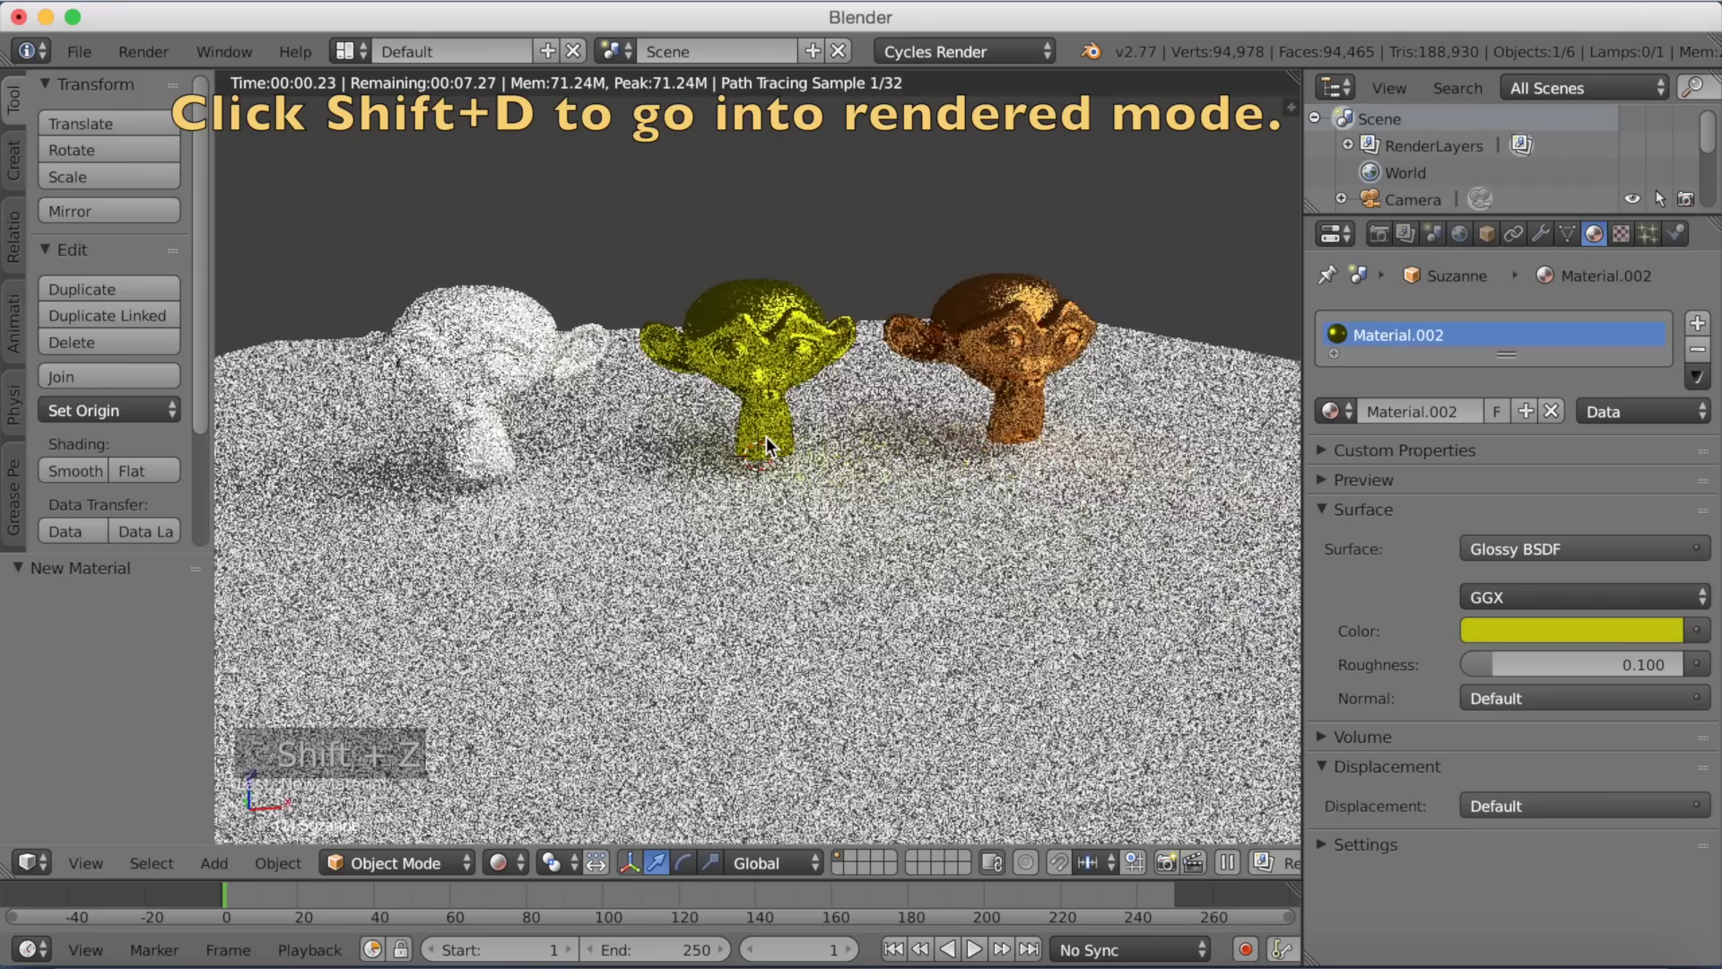
pyautogui.hotkey('shift', 'z')
pyautogui.click(1529, 631)
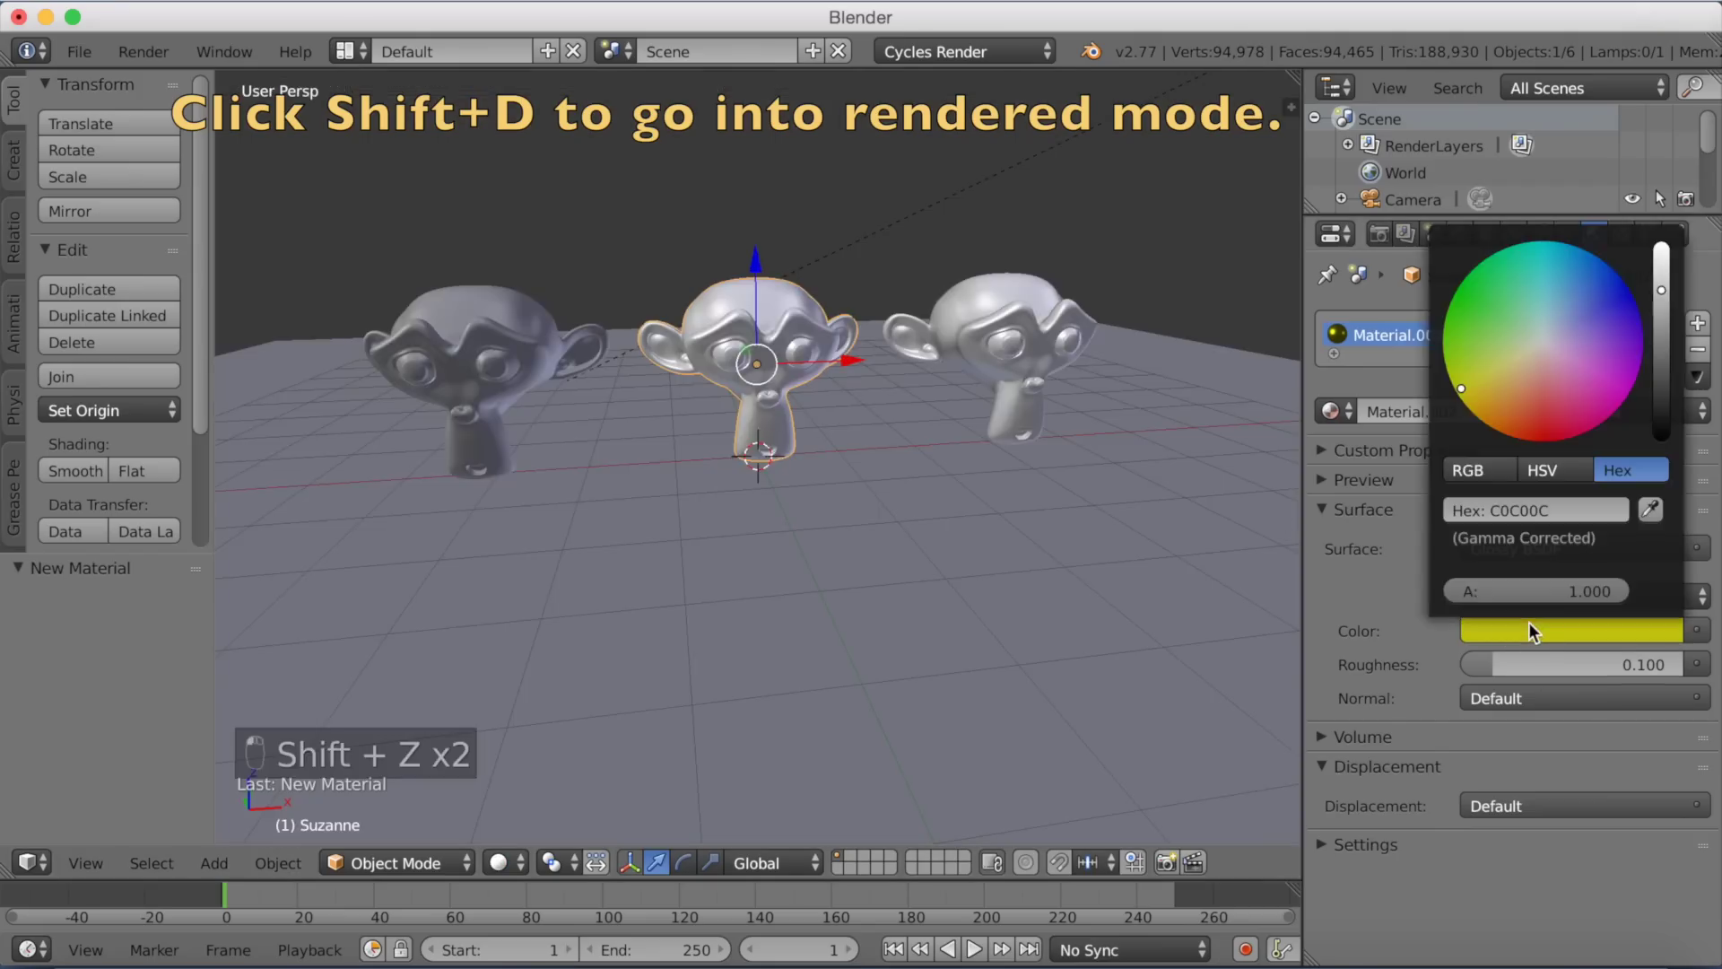
pyautogui.click(1574, 507)
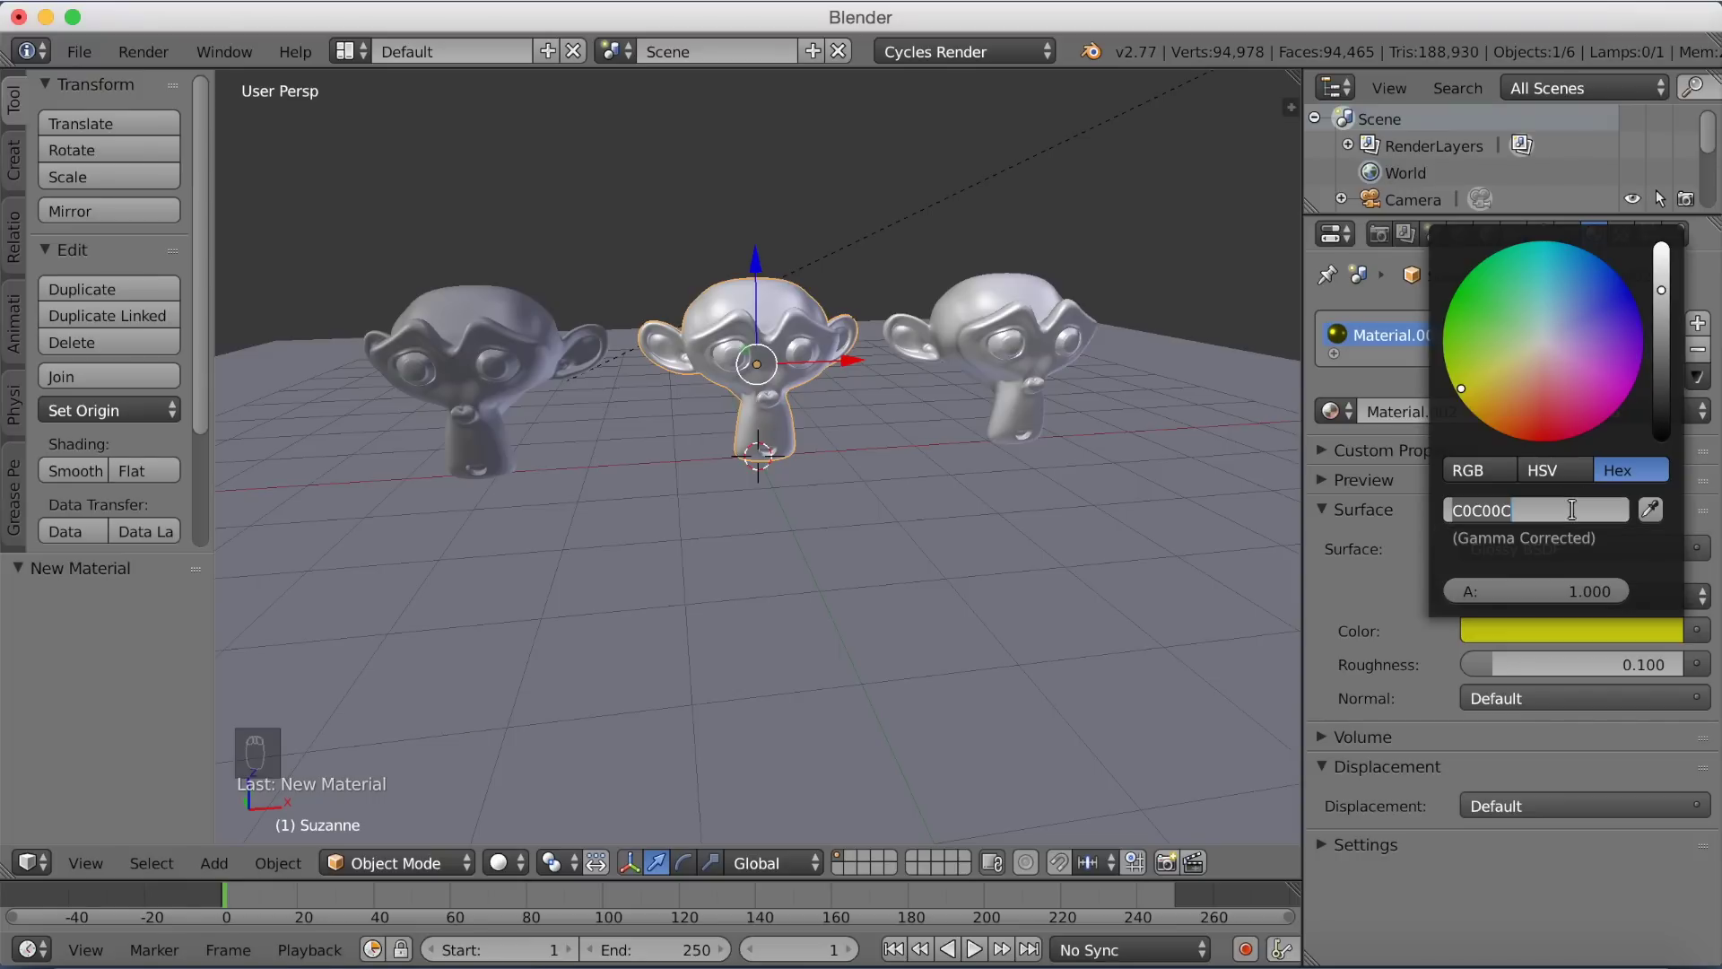
pyautogui.hotkey('ctrl', 'Right')
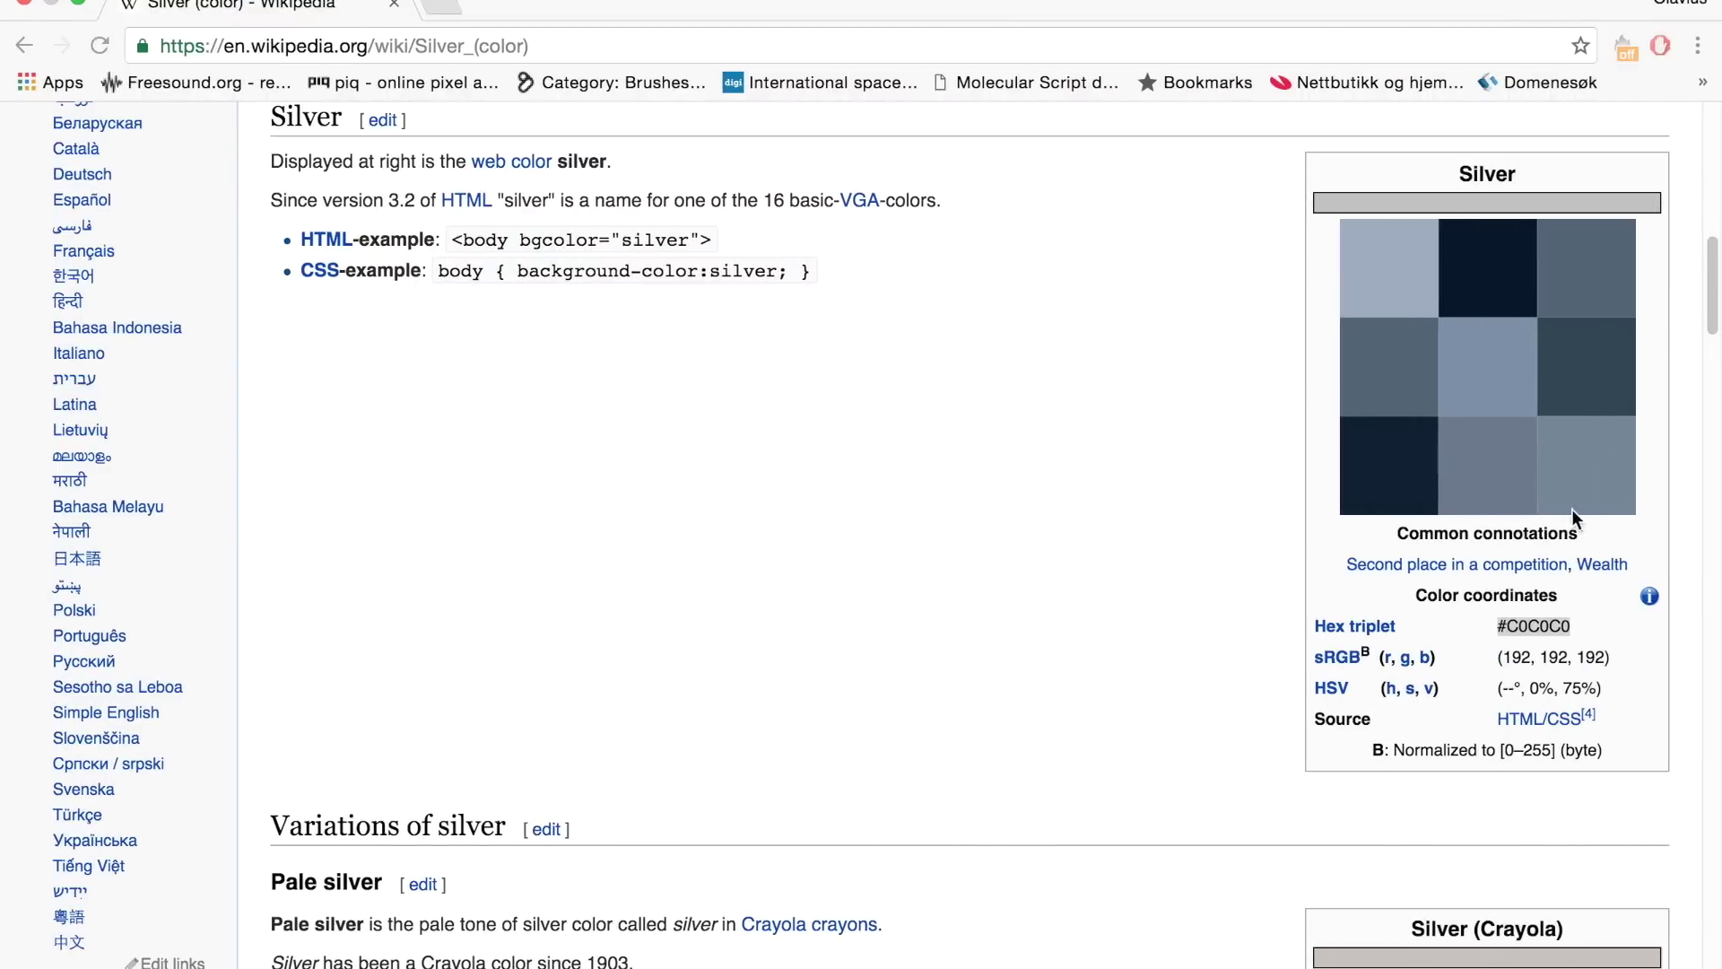
pyautogui.click(1562, 622)
pyautogui.moveTo(1564, 623); pyautogui.dragTo(1499, 624)
pyautogui.hotkey('ctrl', 'c')
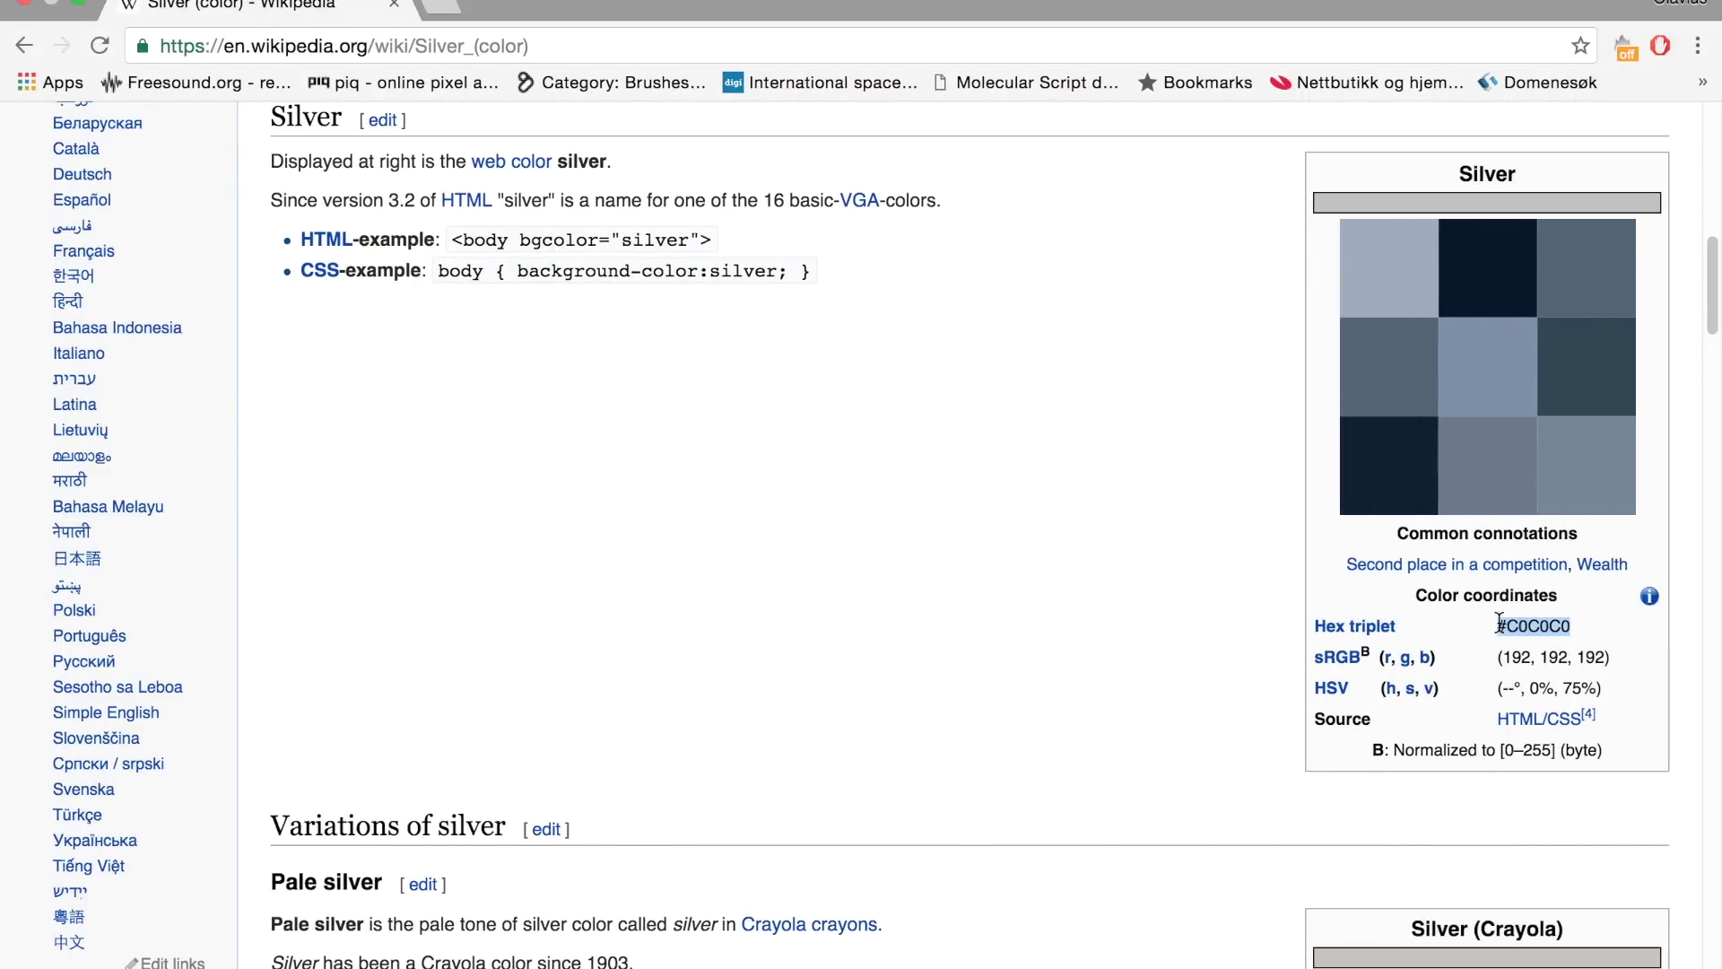
pyautogui.hotkey('ctrl', 'Left')
pyautogui.click(1514, 515)
pyautogui.hotkey('ctrl', 'v')
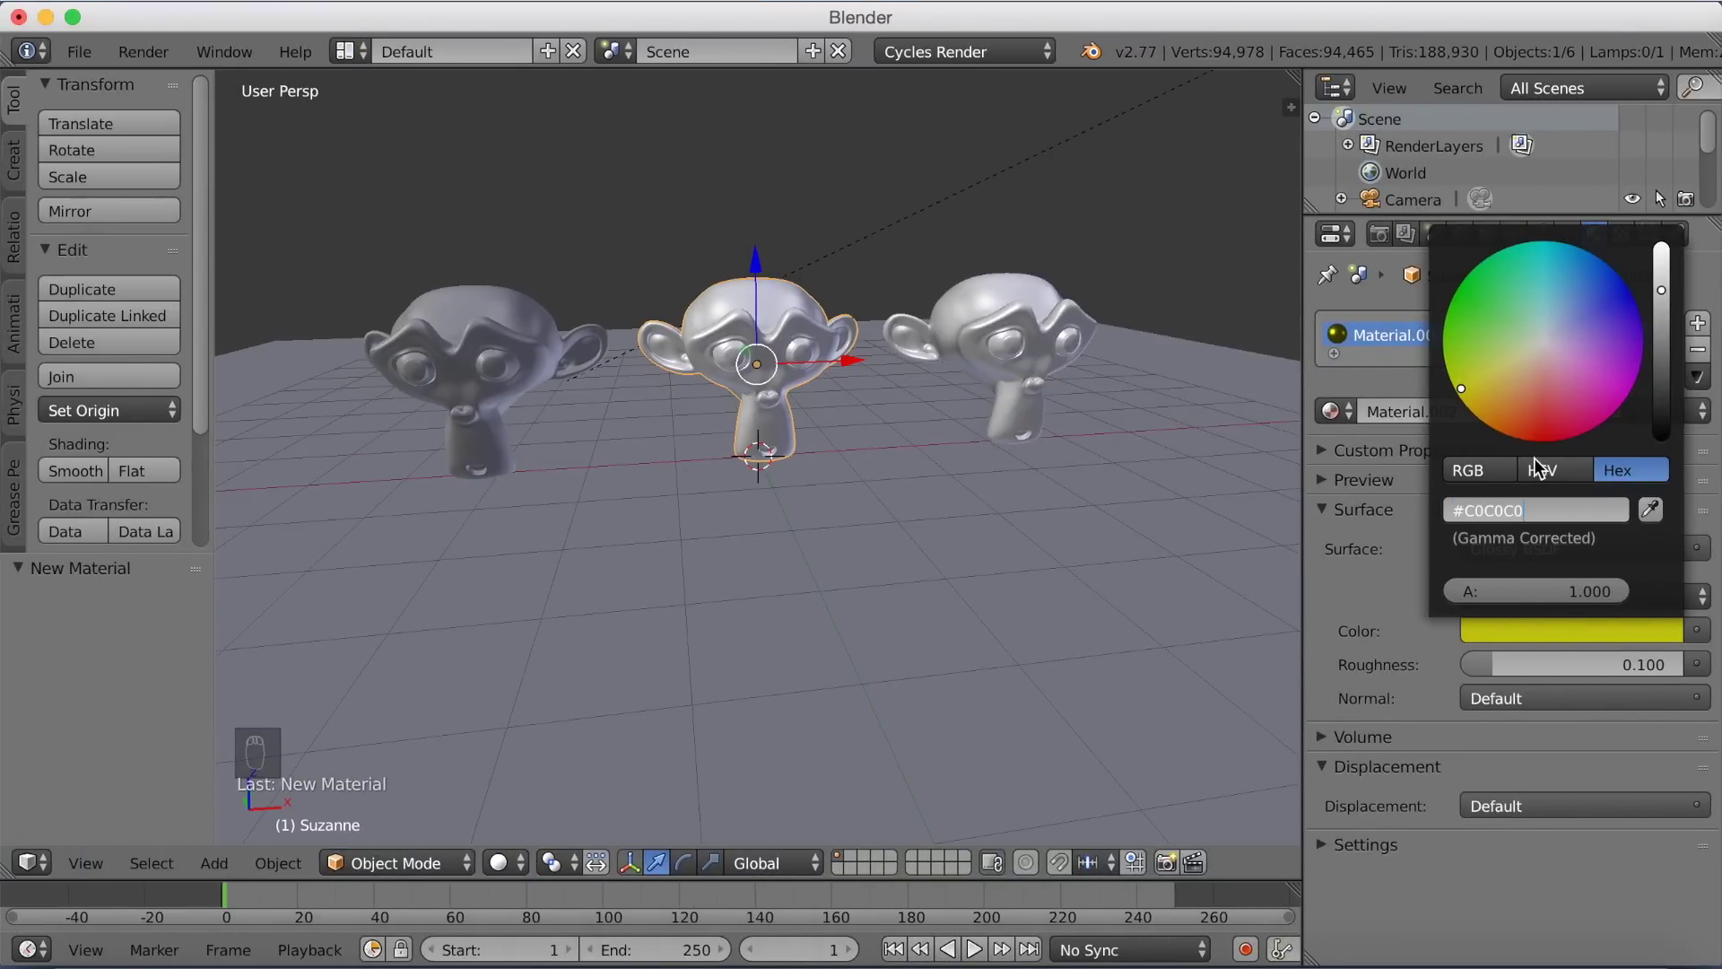
pyautogui.press('Return')
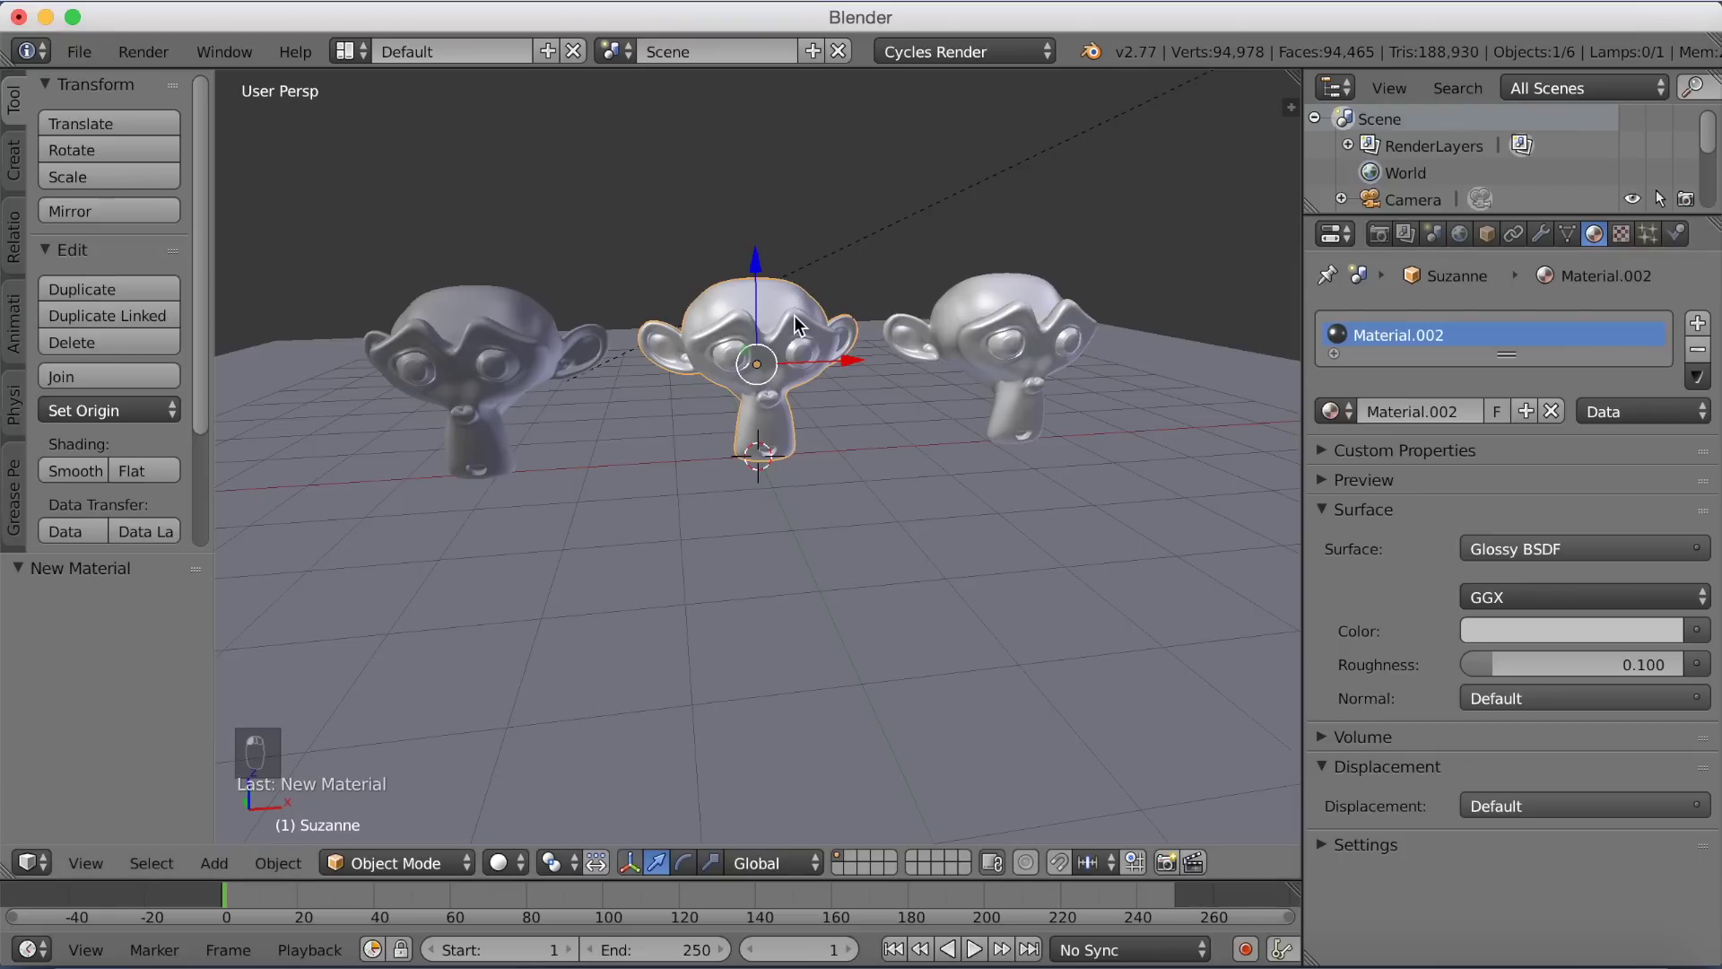
pyautogui.click(522, 863)
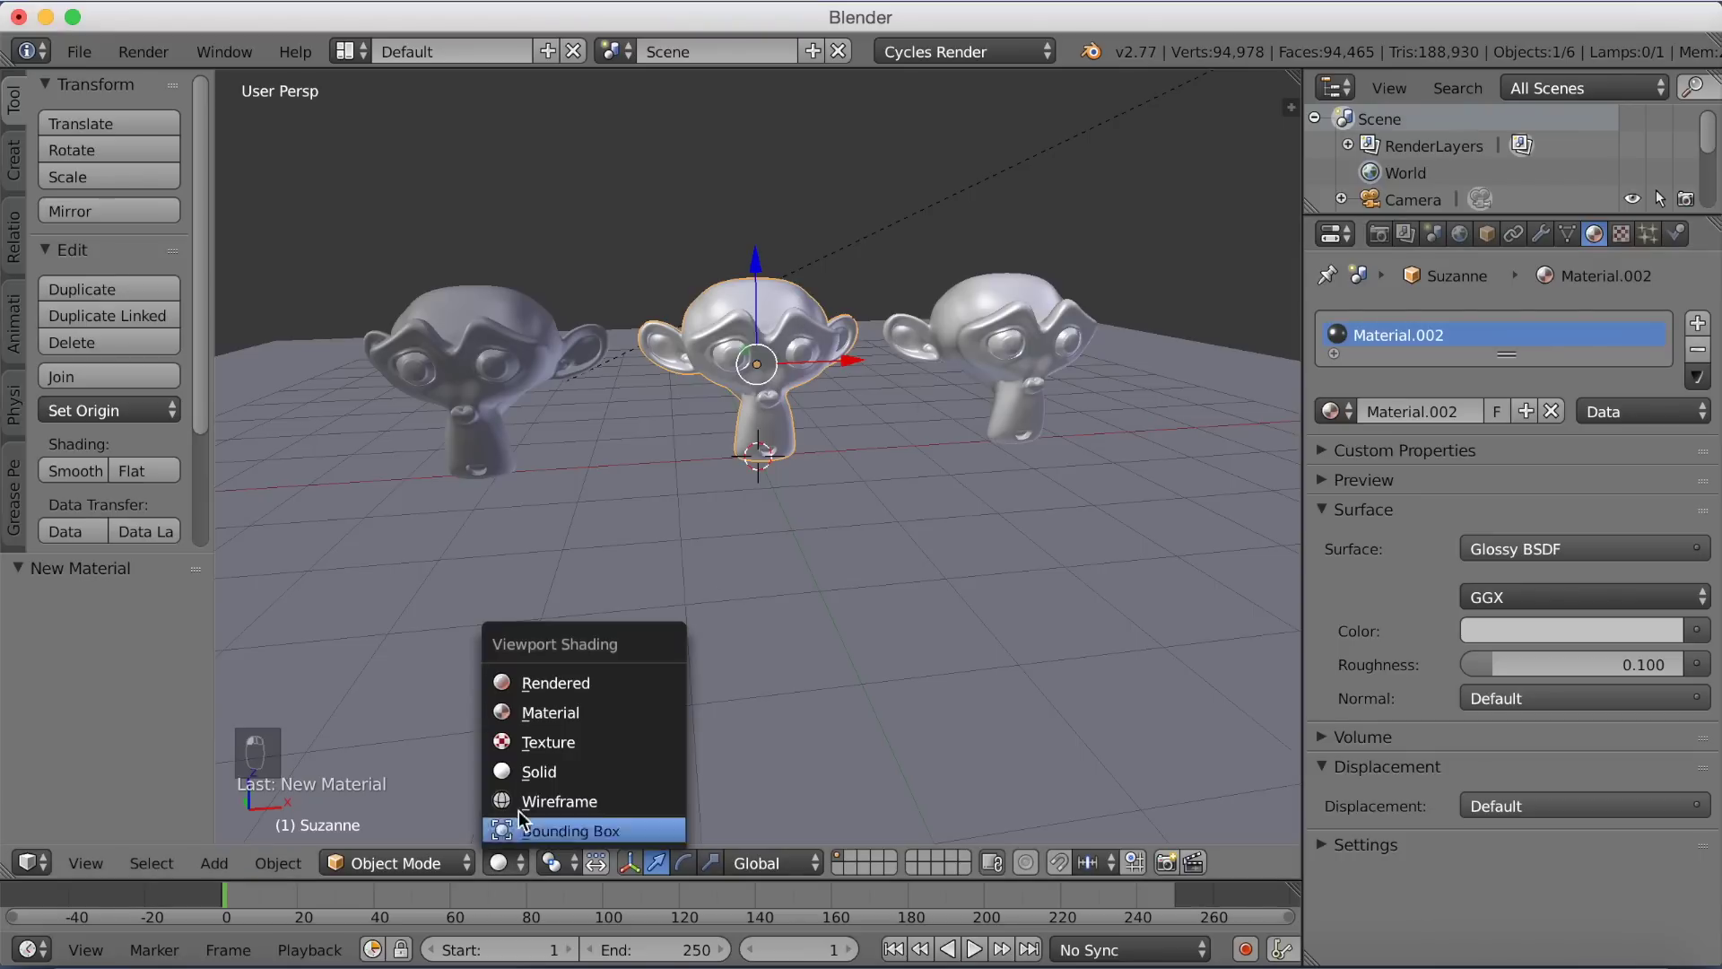
pyautogui.click(536, 684)
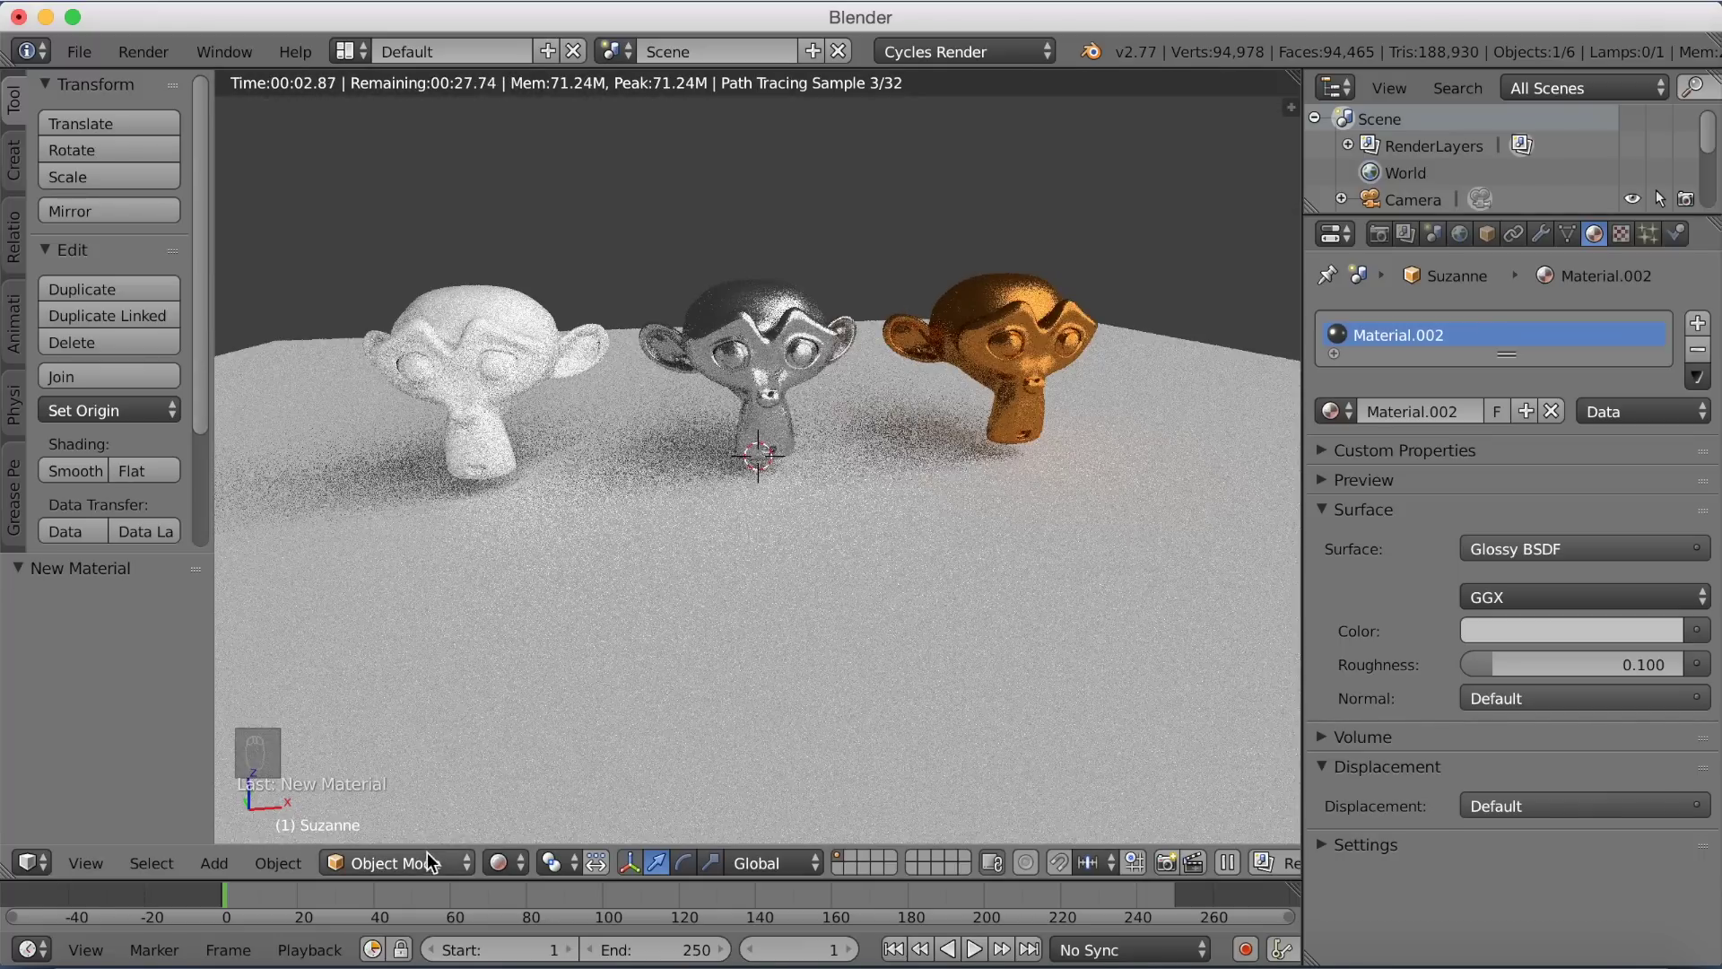
pyautogui.click(496, 863)
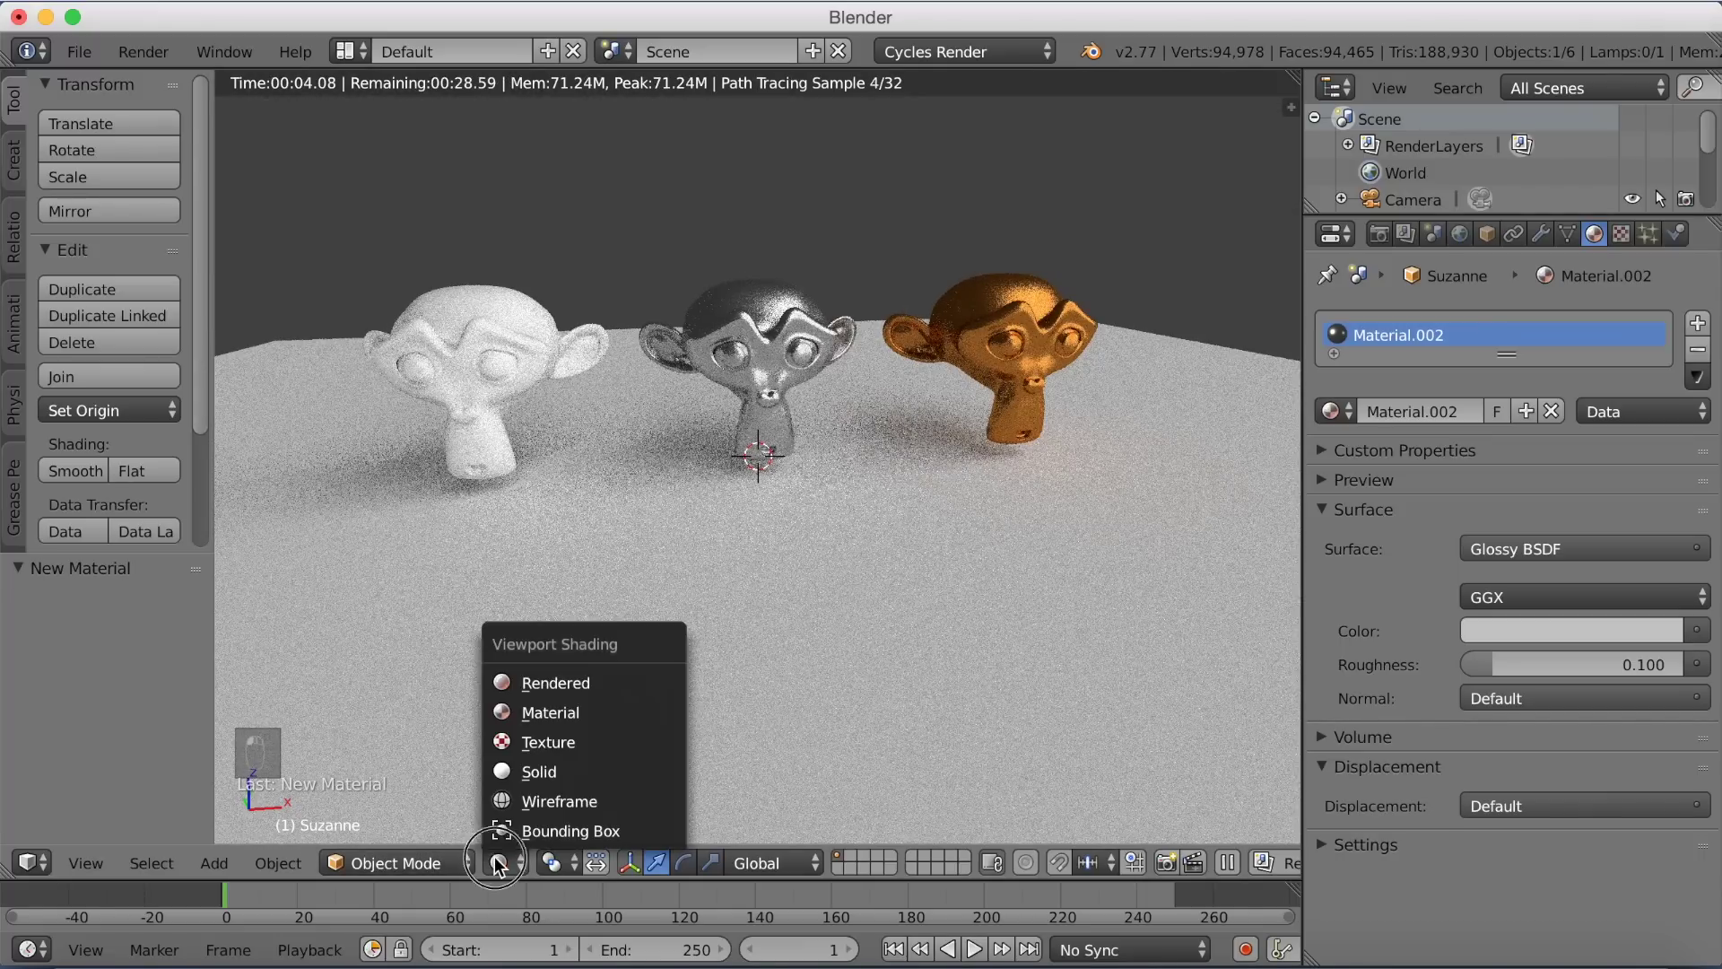
pyautogui.click(532, 777)
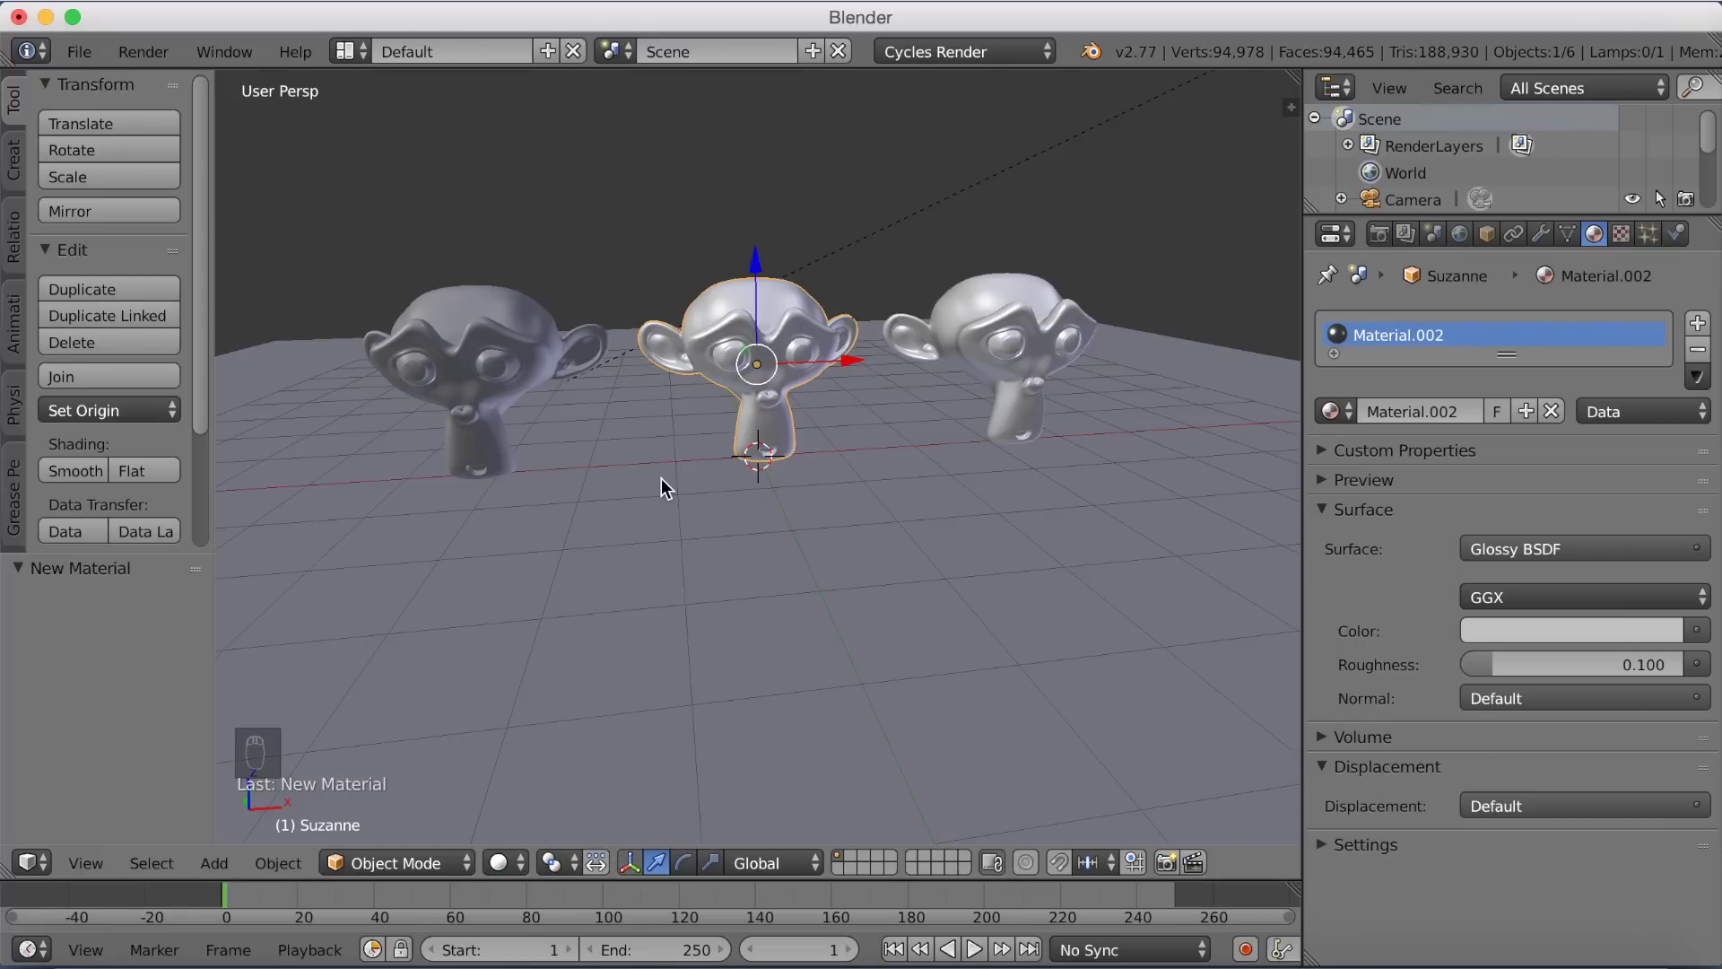
# Assign Material.002 to the left monkey and make it a single-user copy, Material.003
pyautogui.rightClick(498, 357)
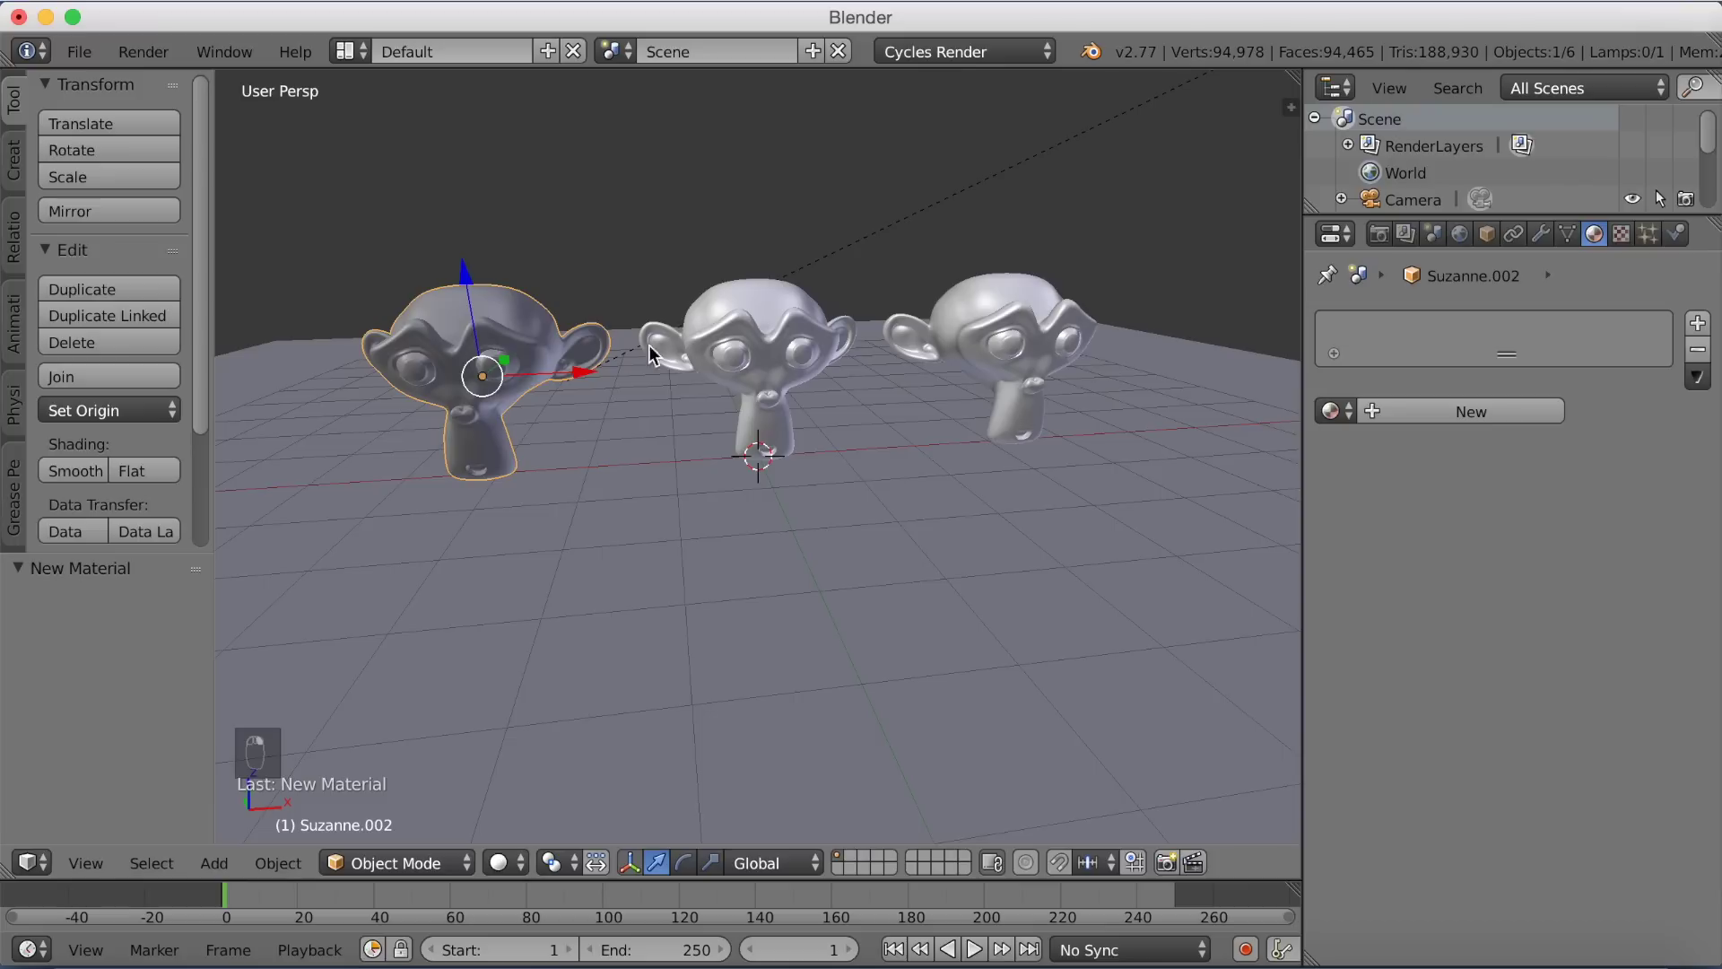
pyautogui.click(1329, 411)
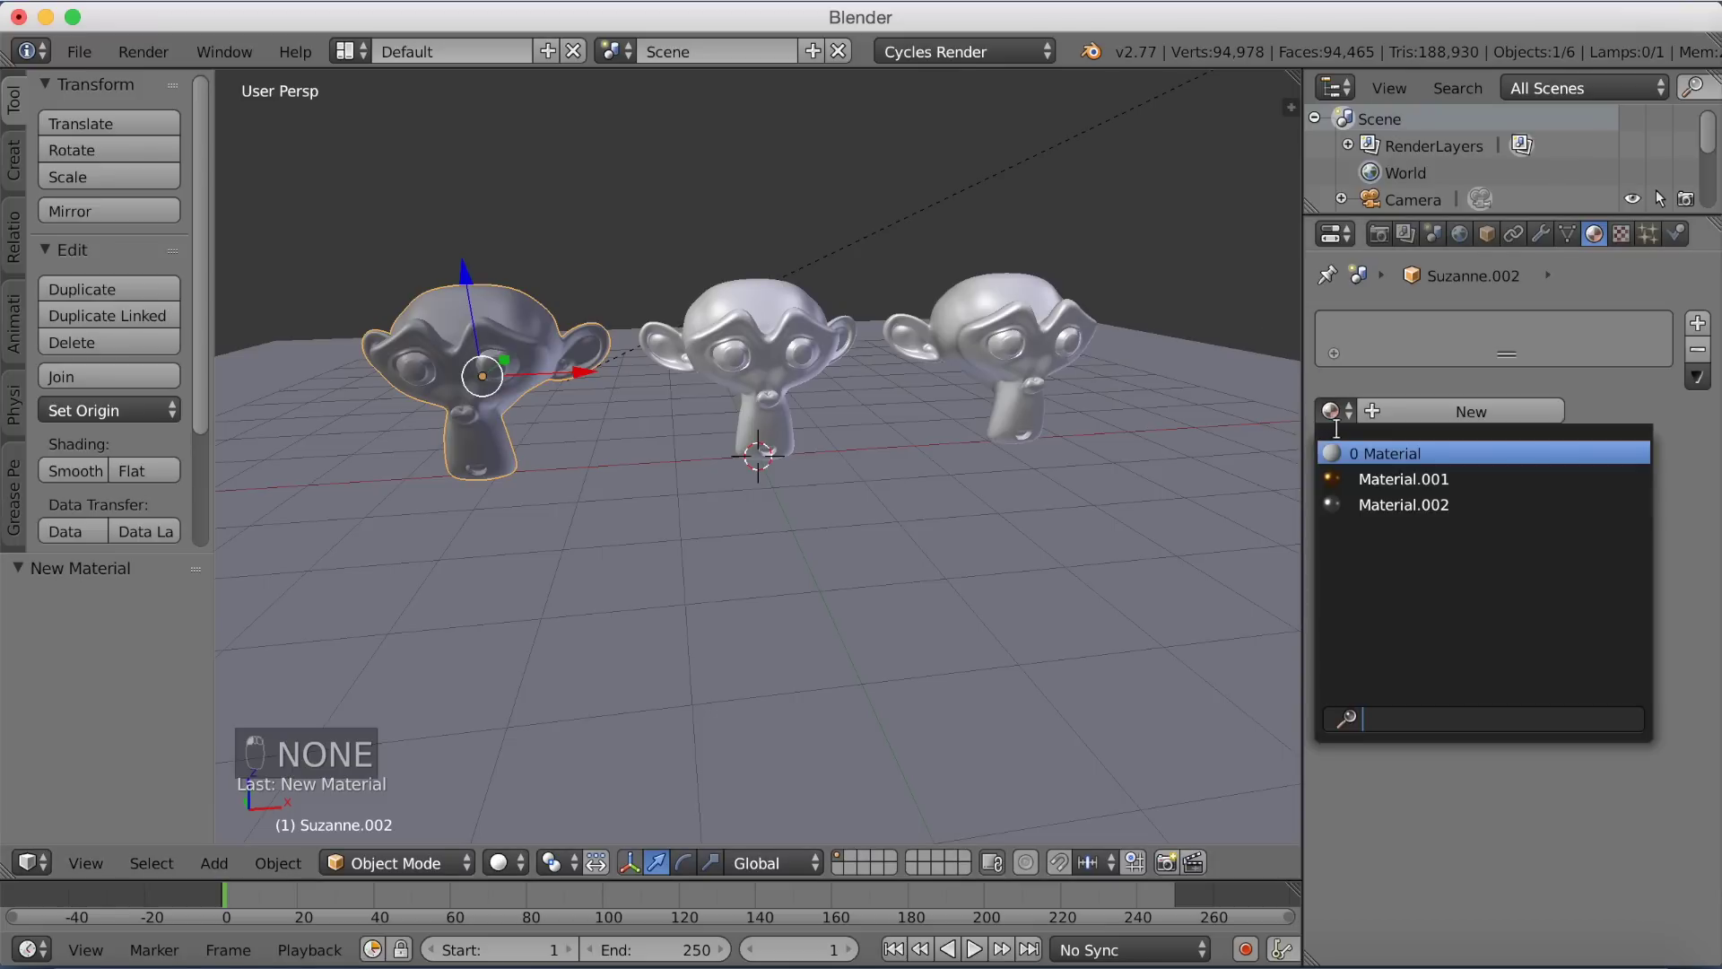
pyautogui.click(1363, 504)
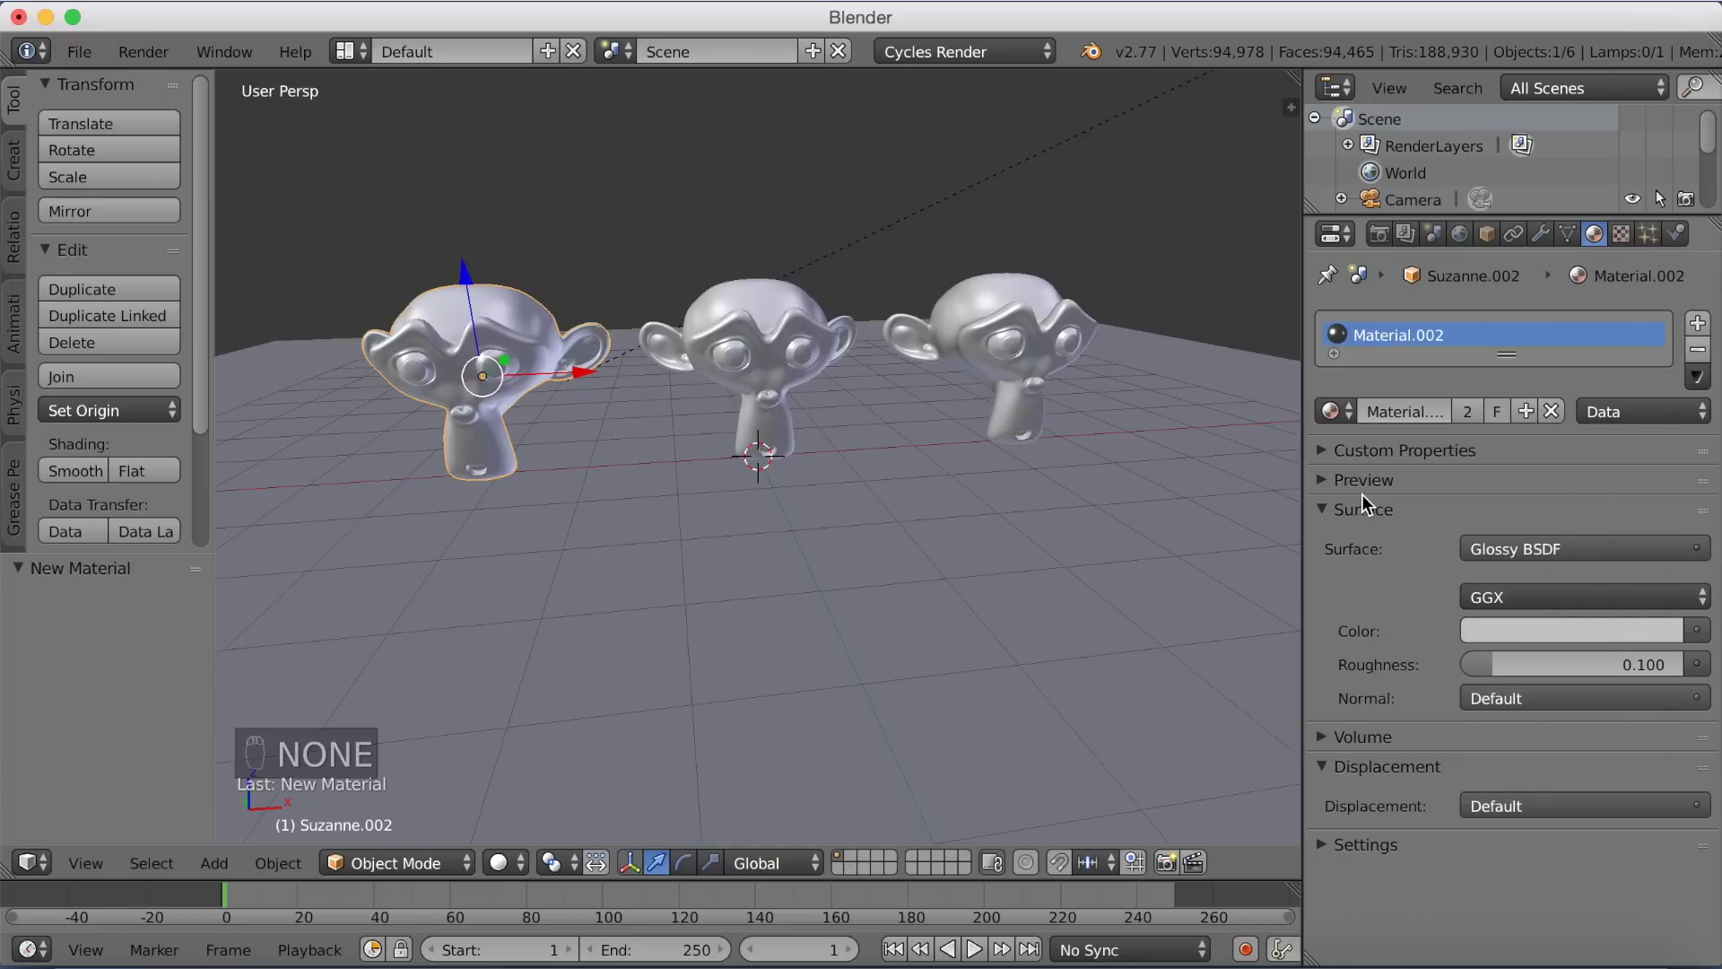
pyautogui.click(1525, 411)
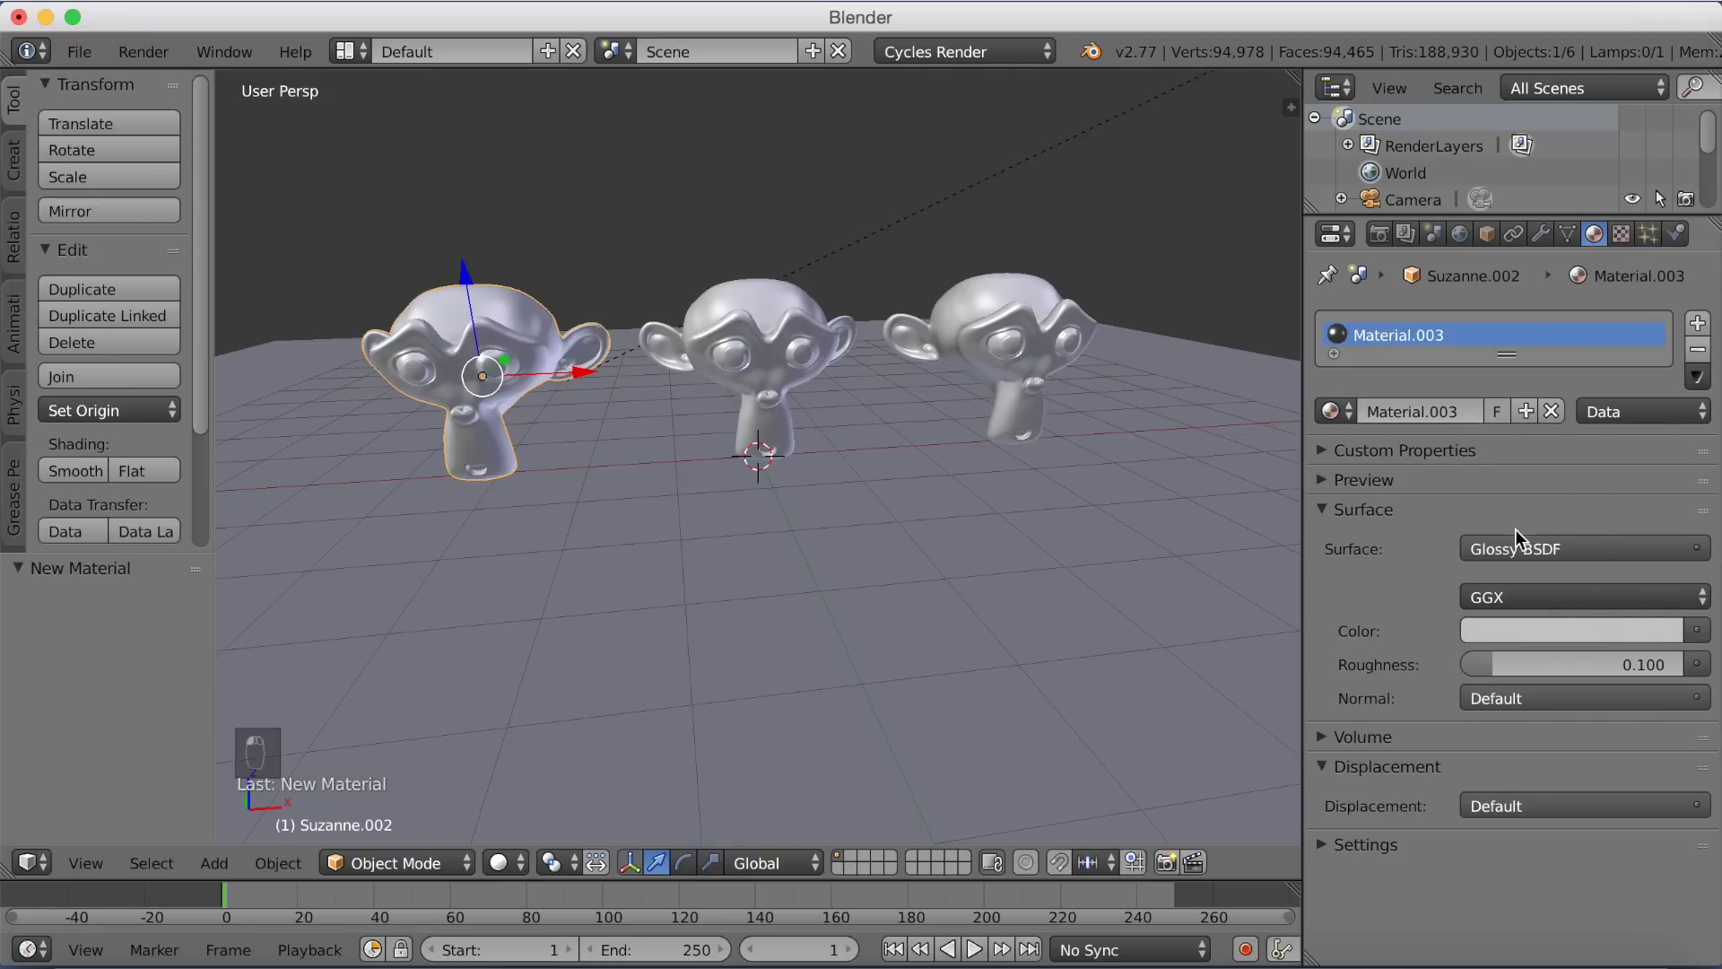
# Open Wikipedia's Gold (color) article and select its hex triplet #FFD700
pyautogui.click(1496, 621)
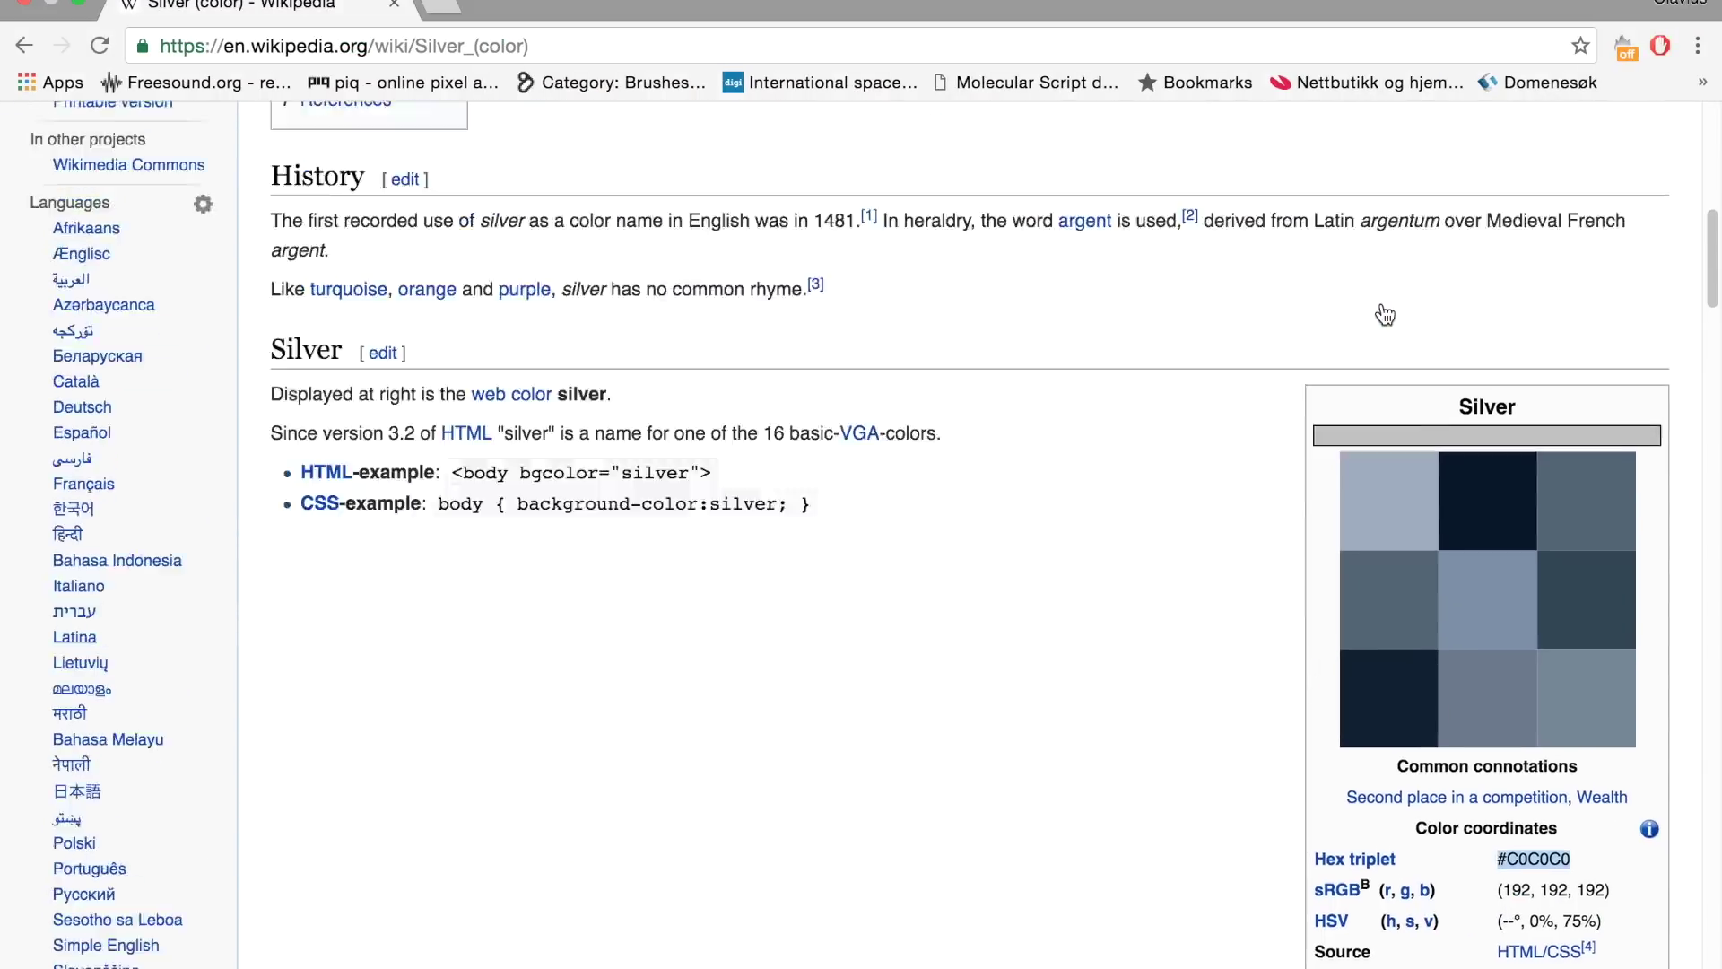
pyautogui.scroll(10, 1385, 314)
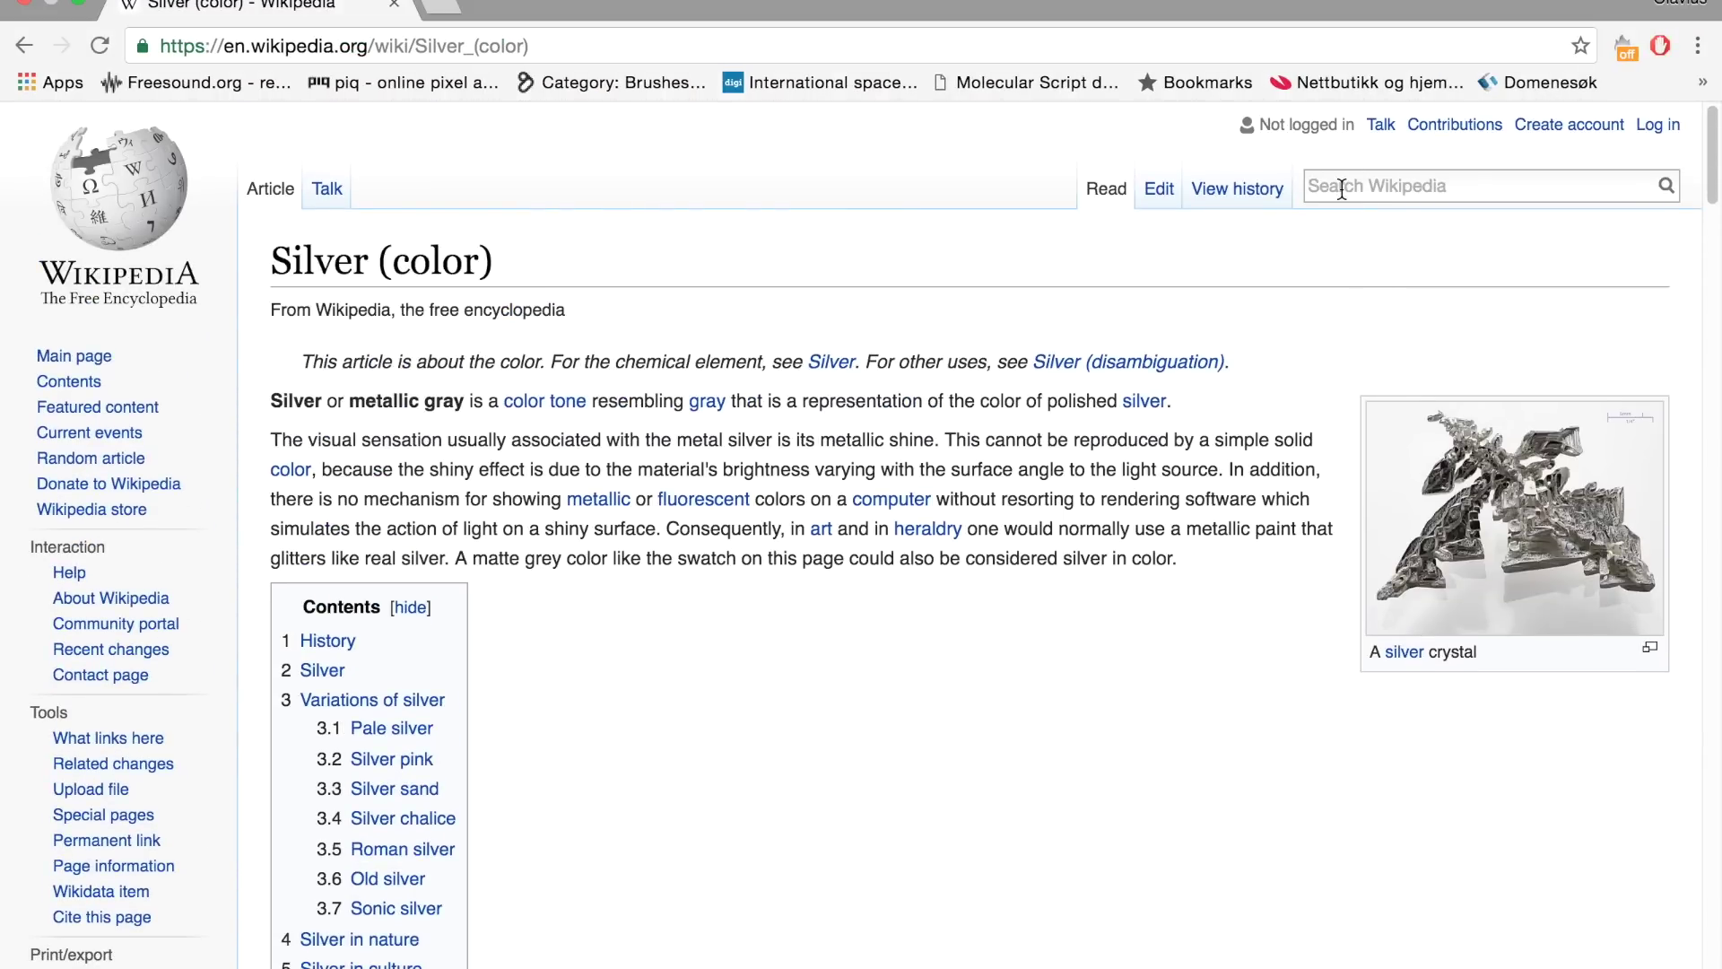
pyautogui.write('gold')
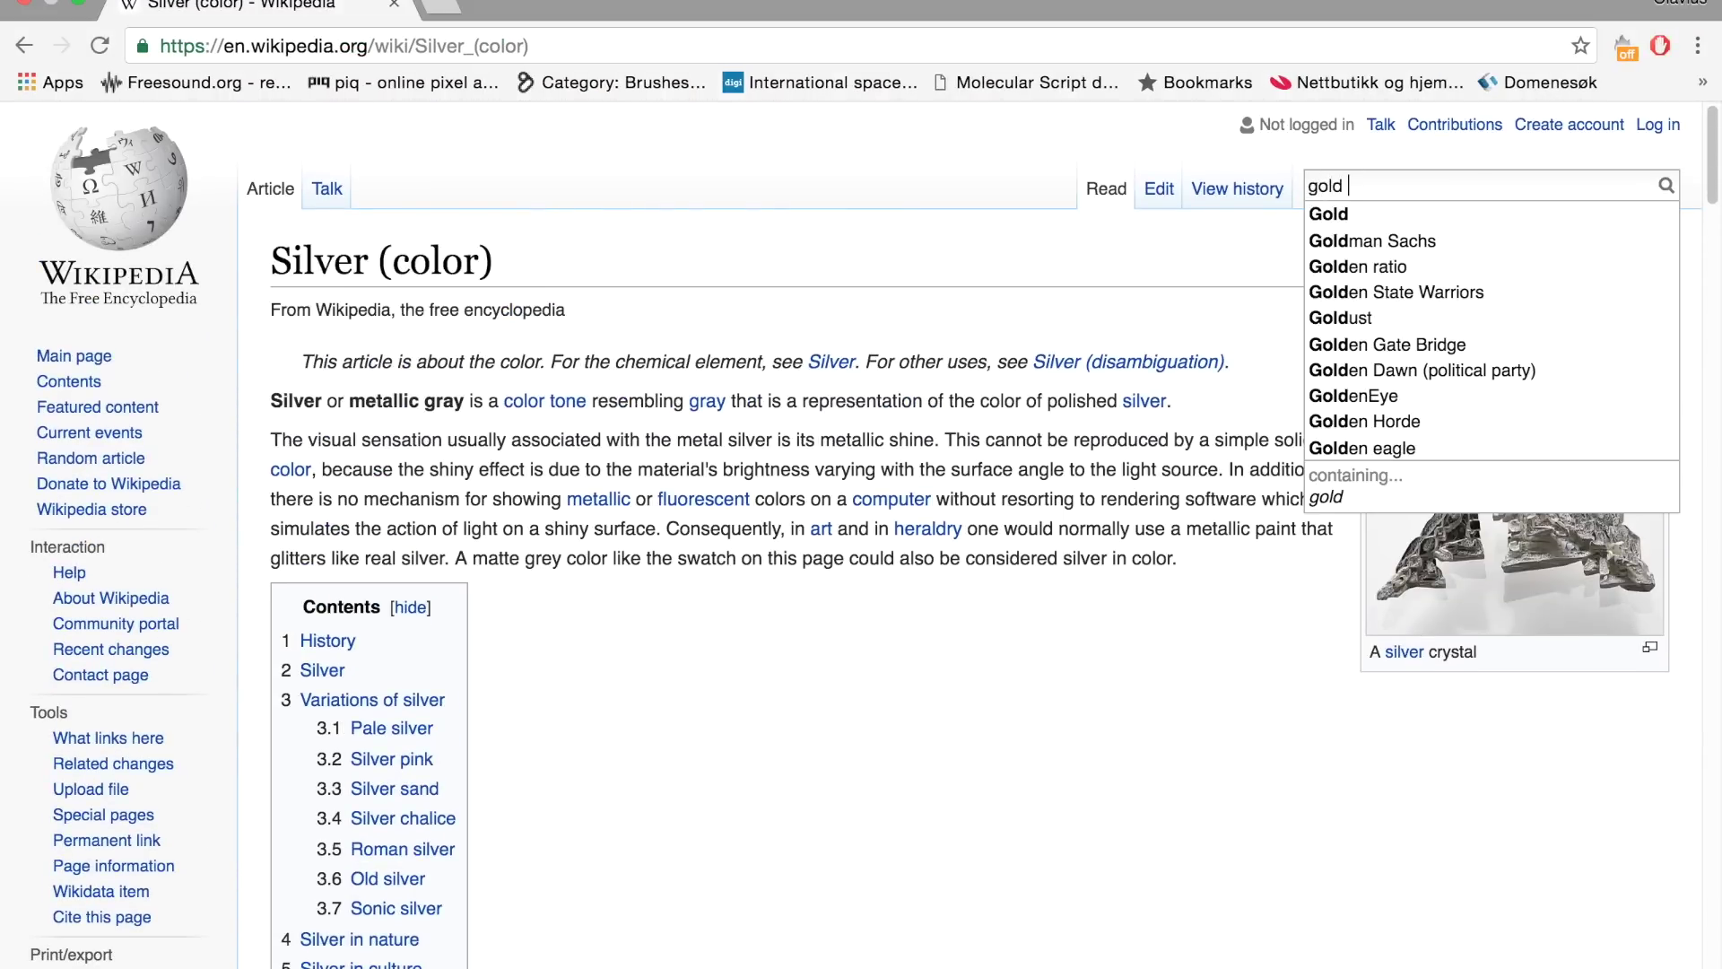
pyautogui.write(' (')
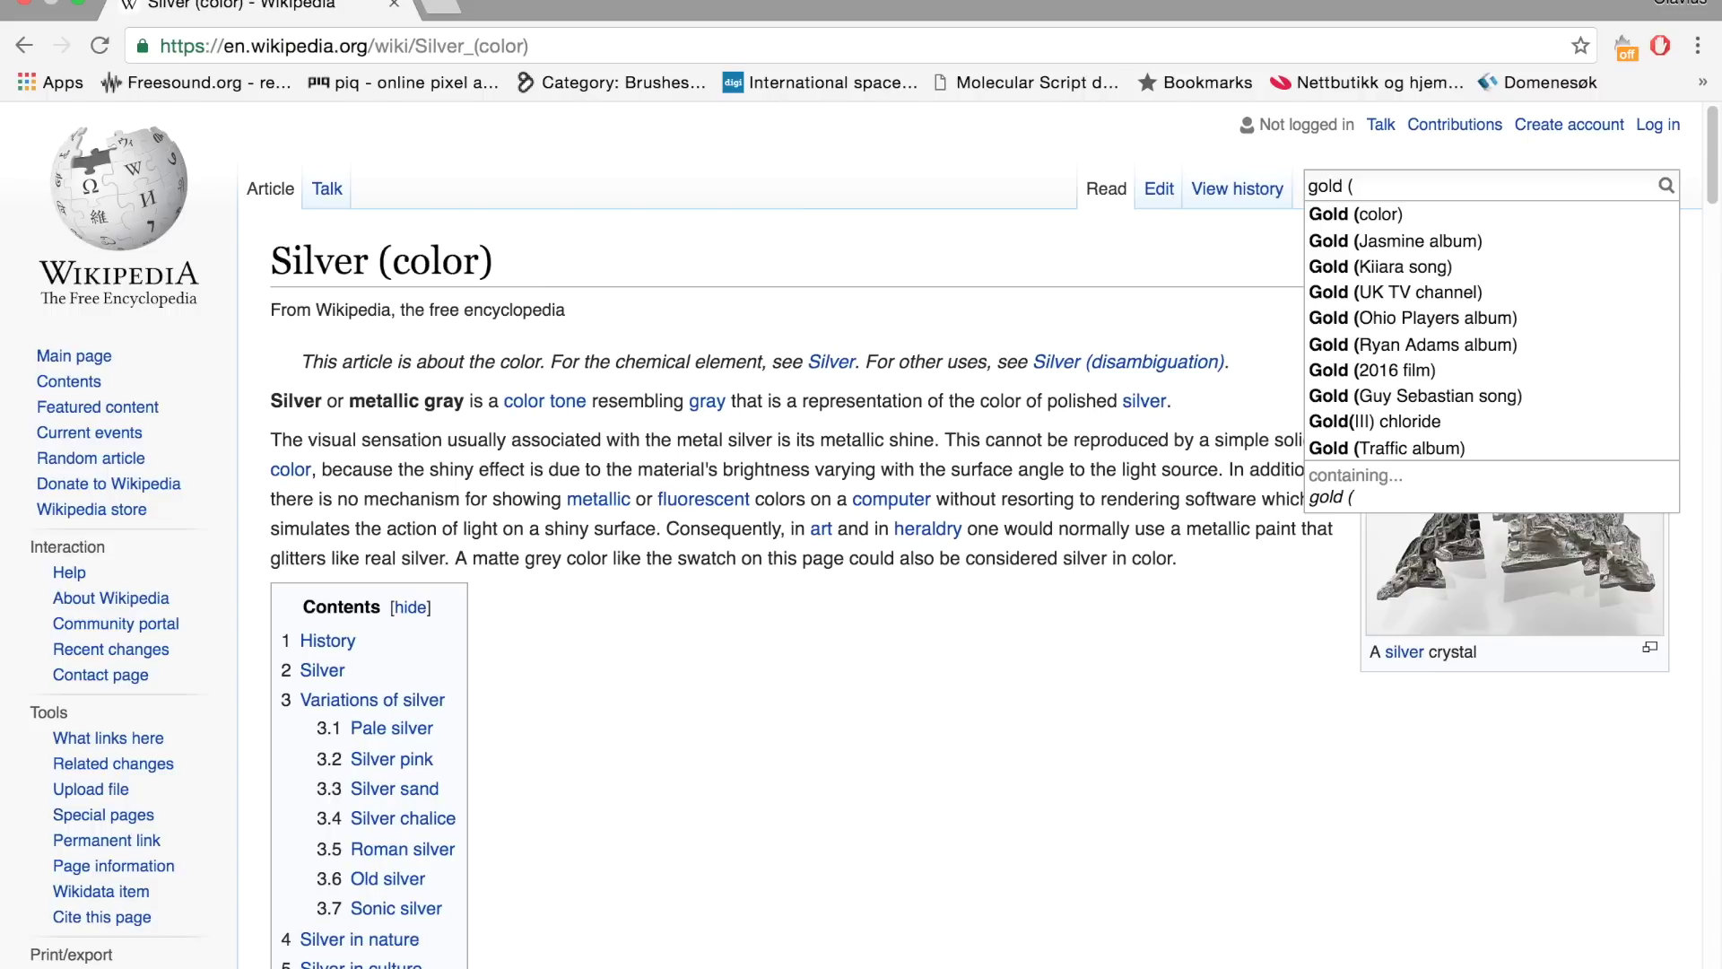
pyautogui.write('color')
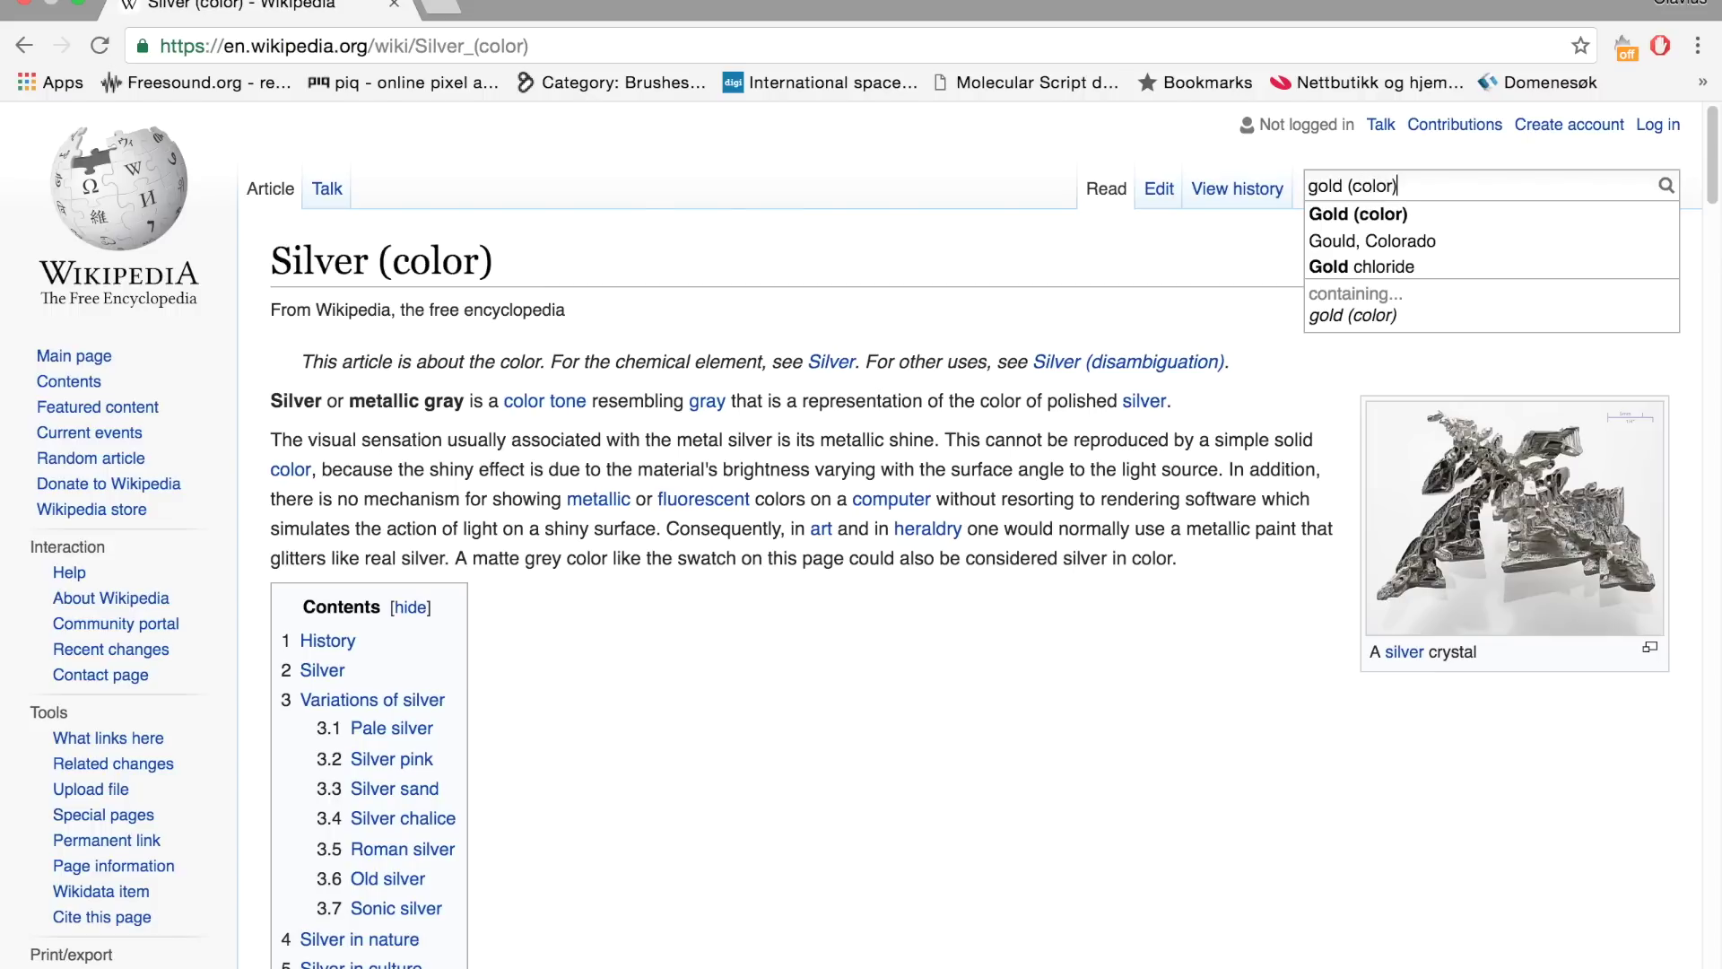
pyautogui.write(')')
pyautogui.press('Down')
pyautogui.press('Return')
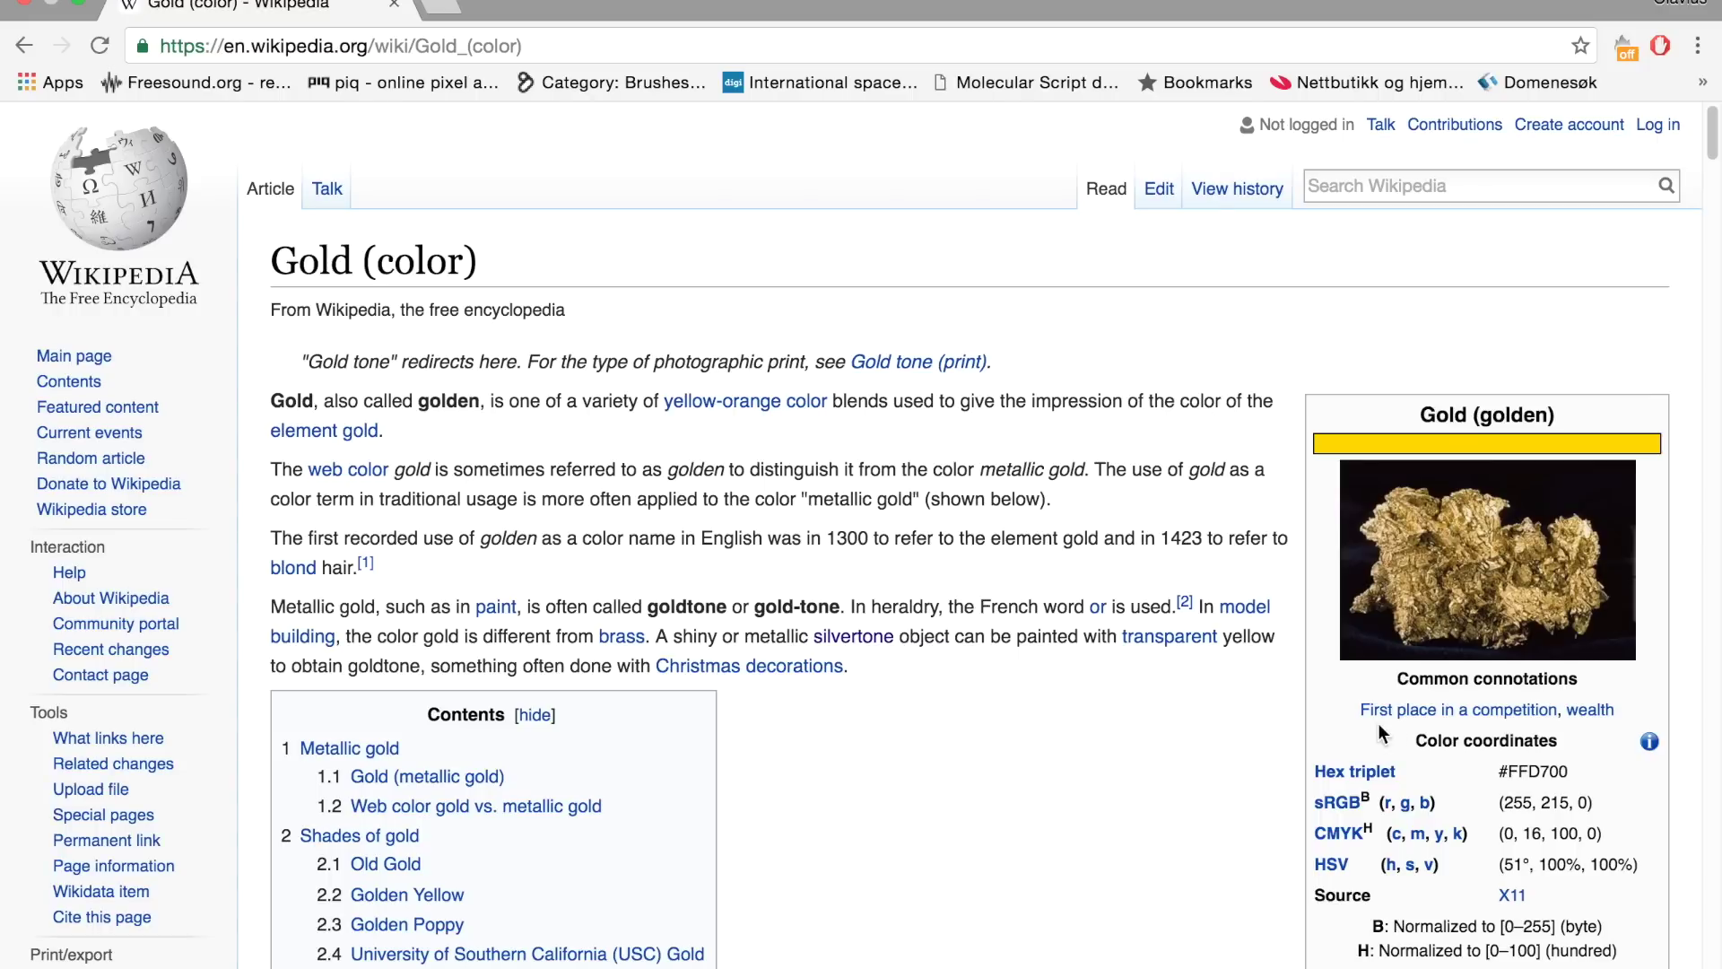
pyautogui.click(1571, 781)
pyautogui.moveTo(1571, 781); pyautogui.dragTo(1503, 769)
pyautogui.press('super+c')
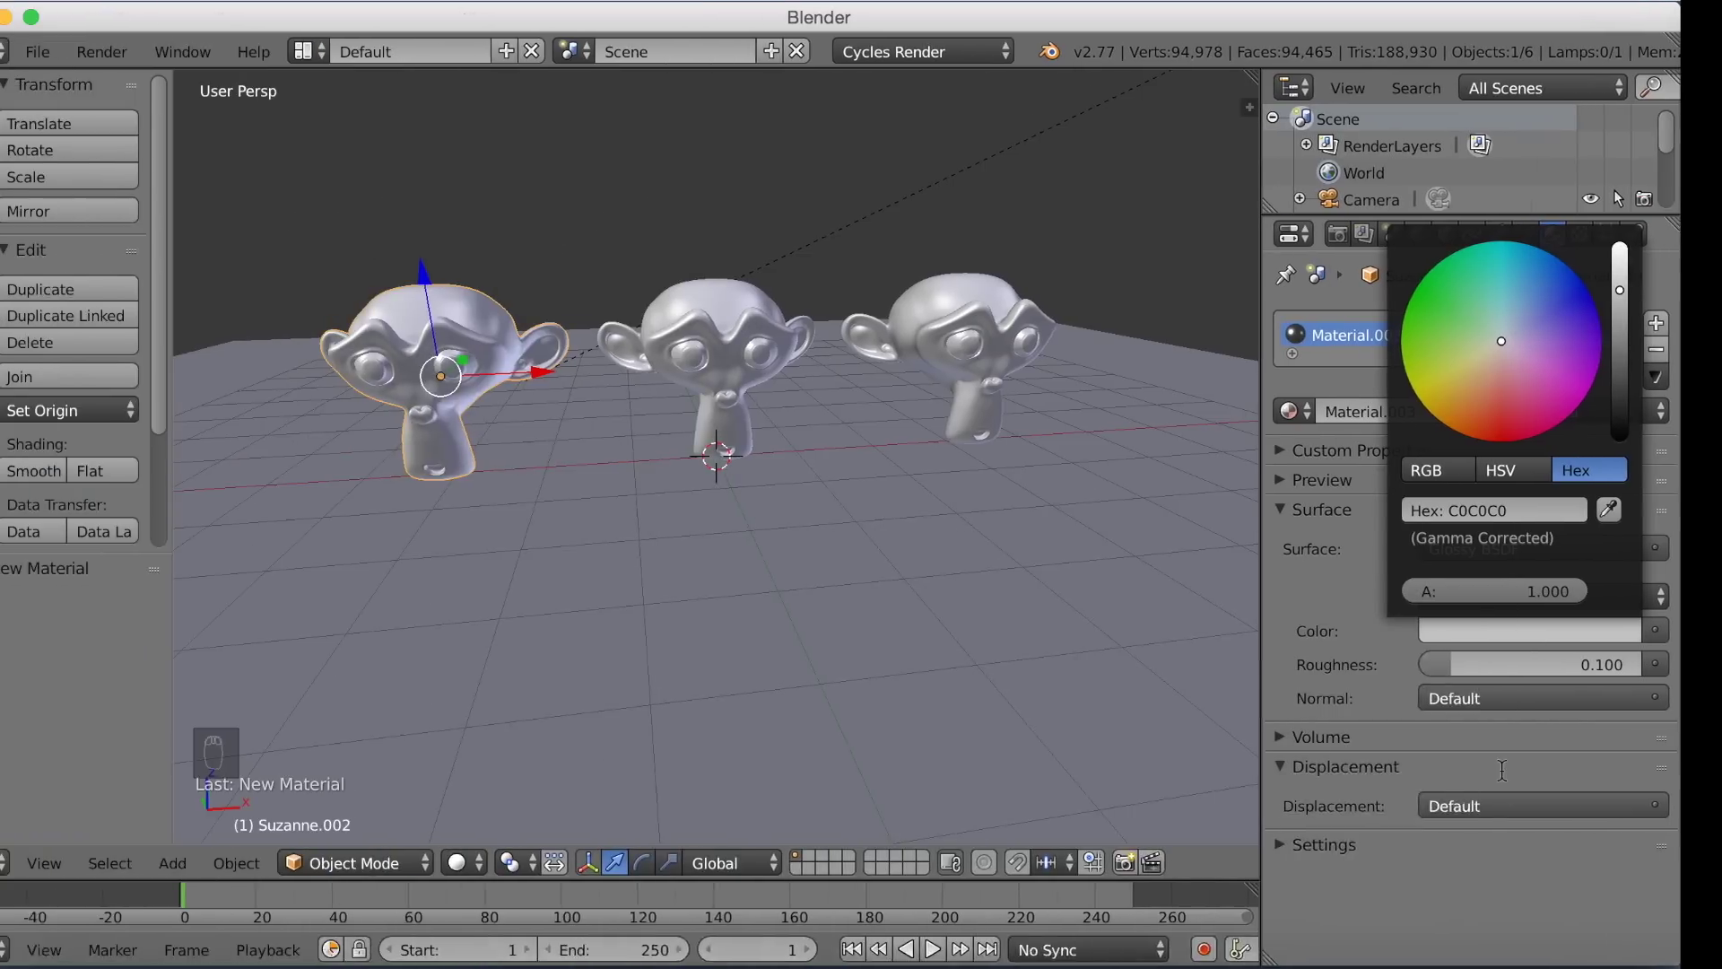
# Paste #FFD700 into Material.003's hex colour to make the left monkey gold
pyautogui.click(1521, 632)
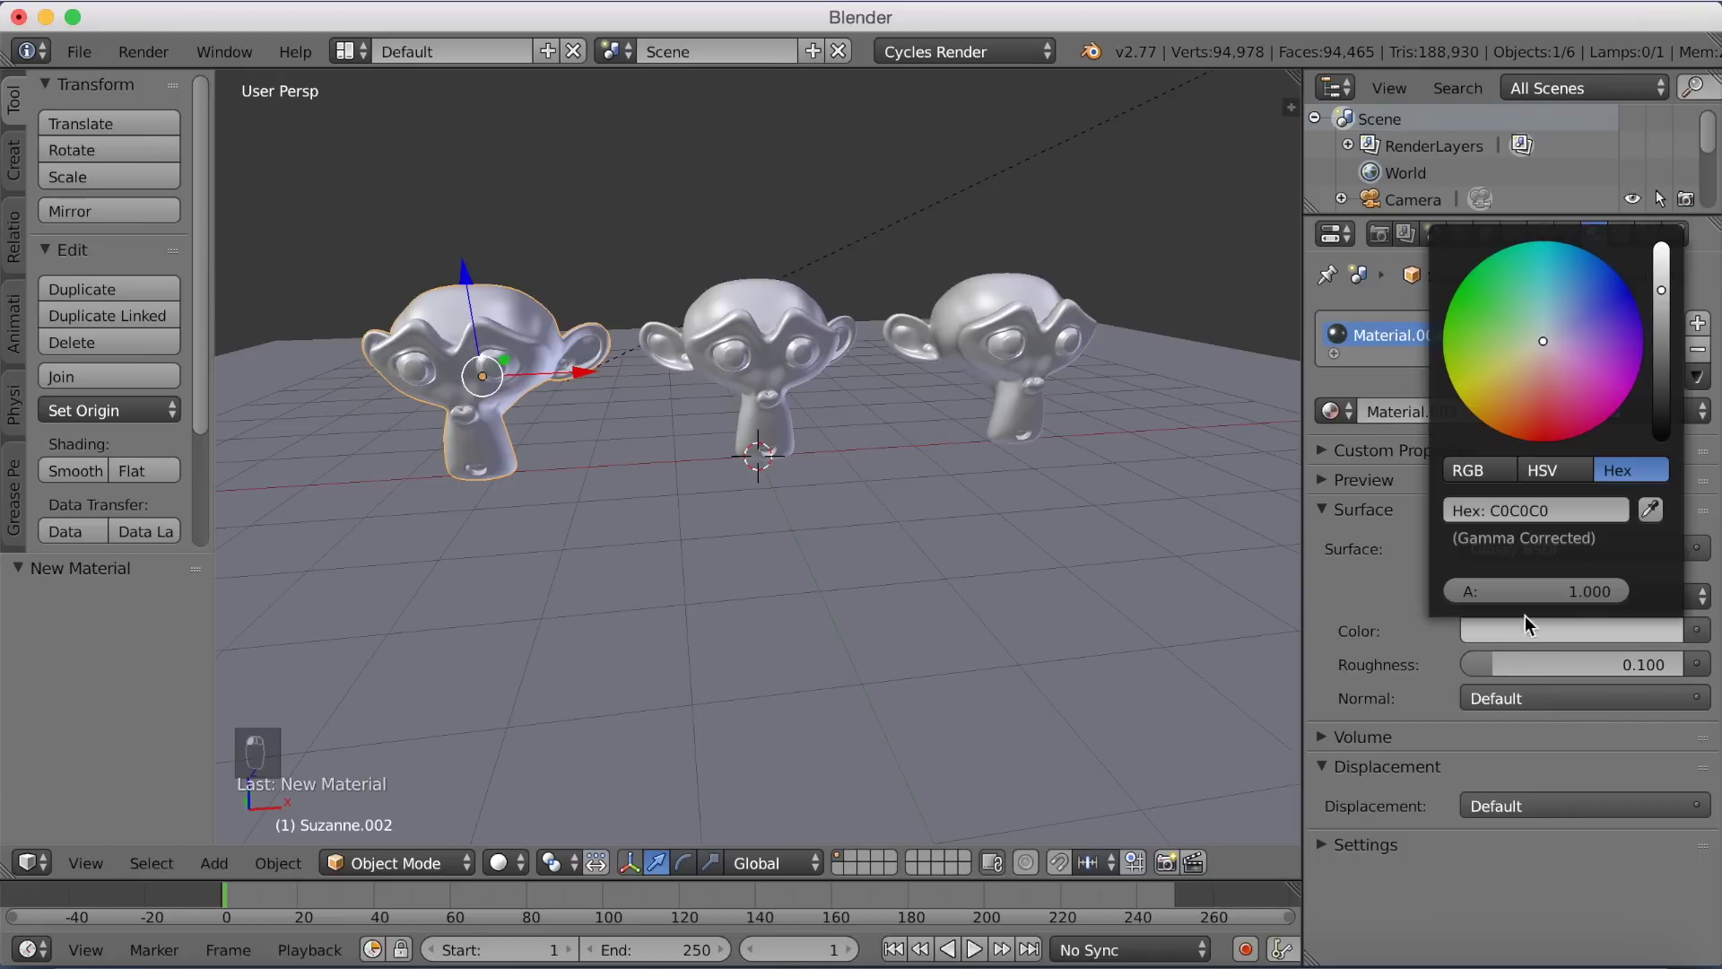
pyautogui.click(1545, 511)
pyautogui.press('super+v')
pyautogui.press('Return')
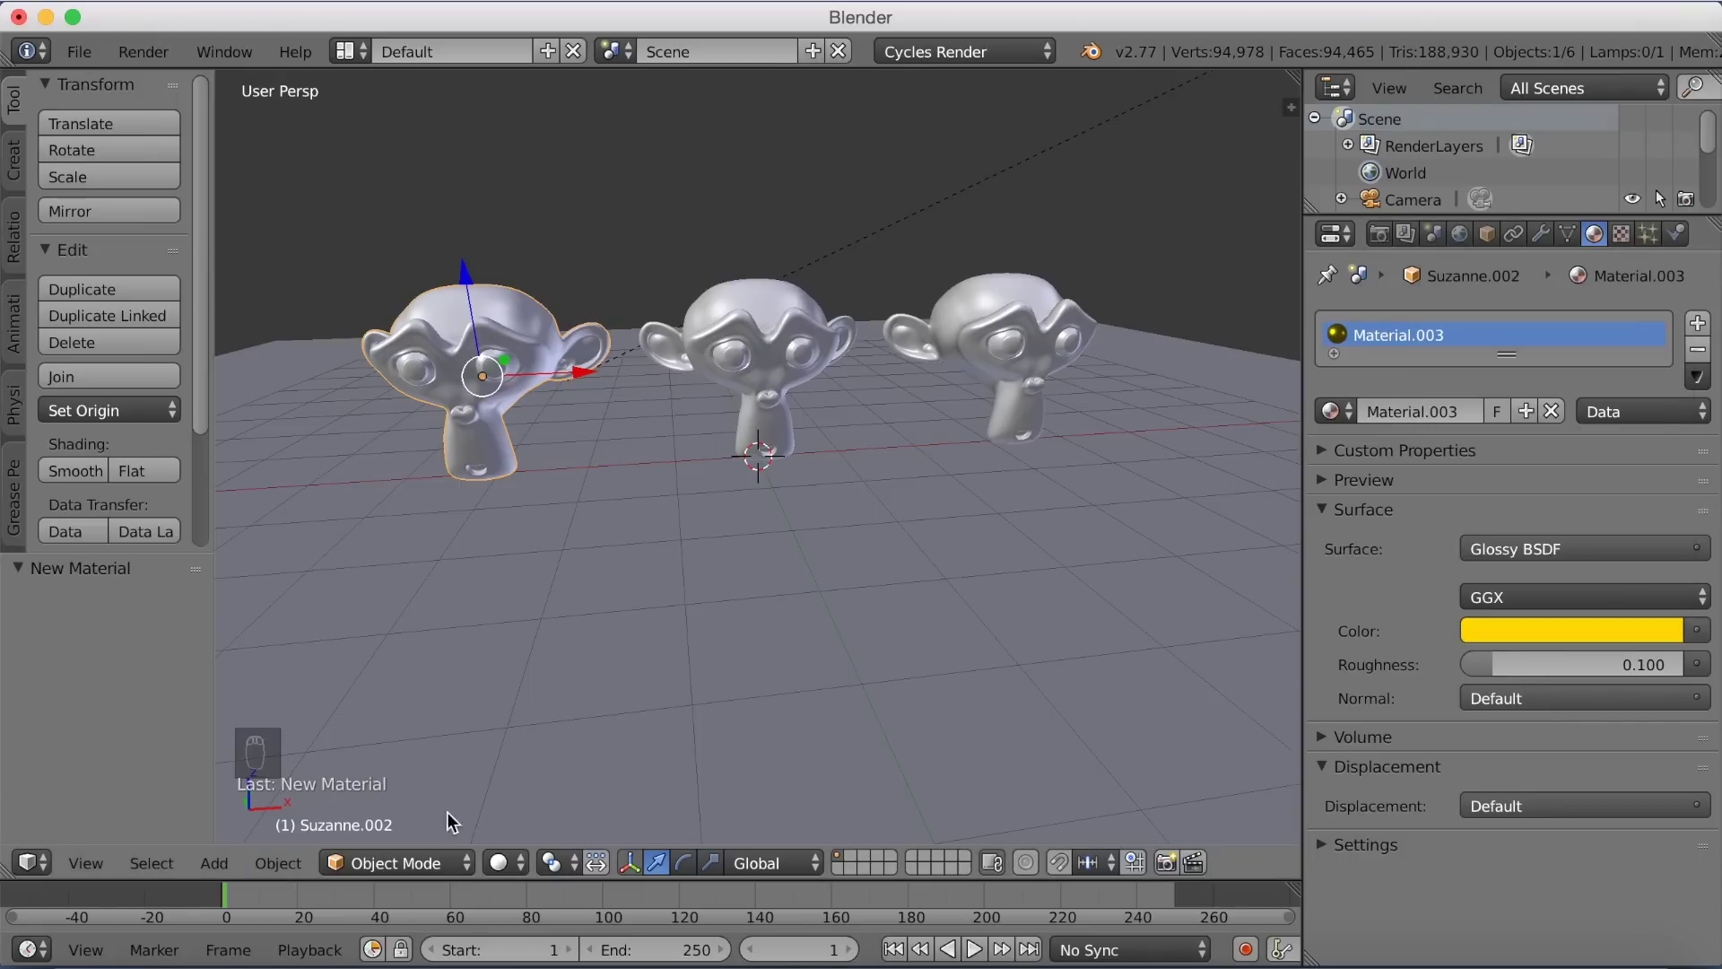
pyautogui.click(502, 862)
# Preview the gold, silver and bronze monkeys in rendered shading, then head back to solid
pyautogui.click(551, 683)
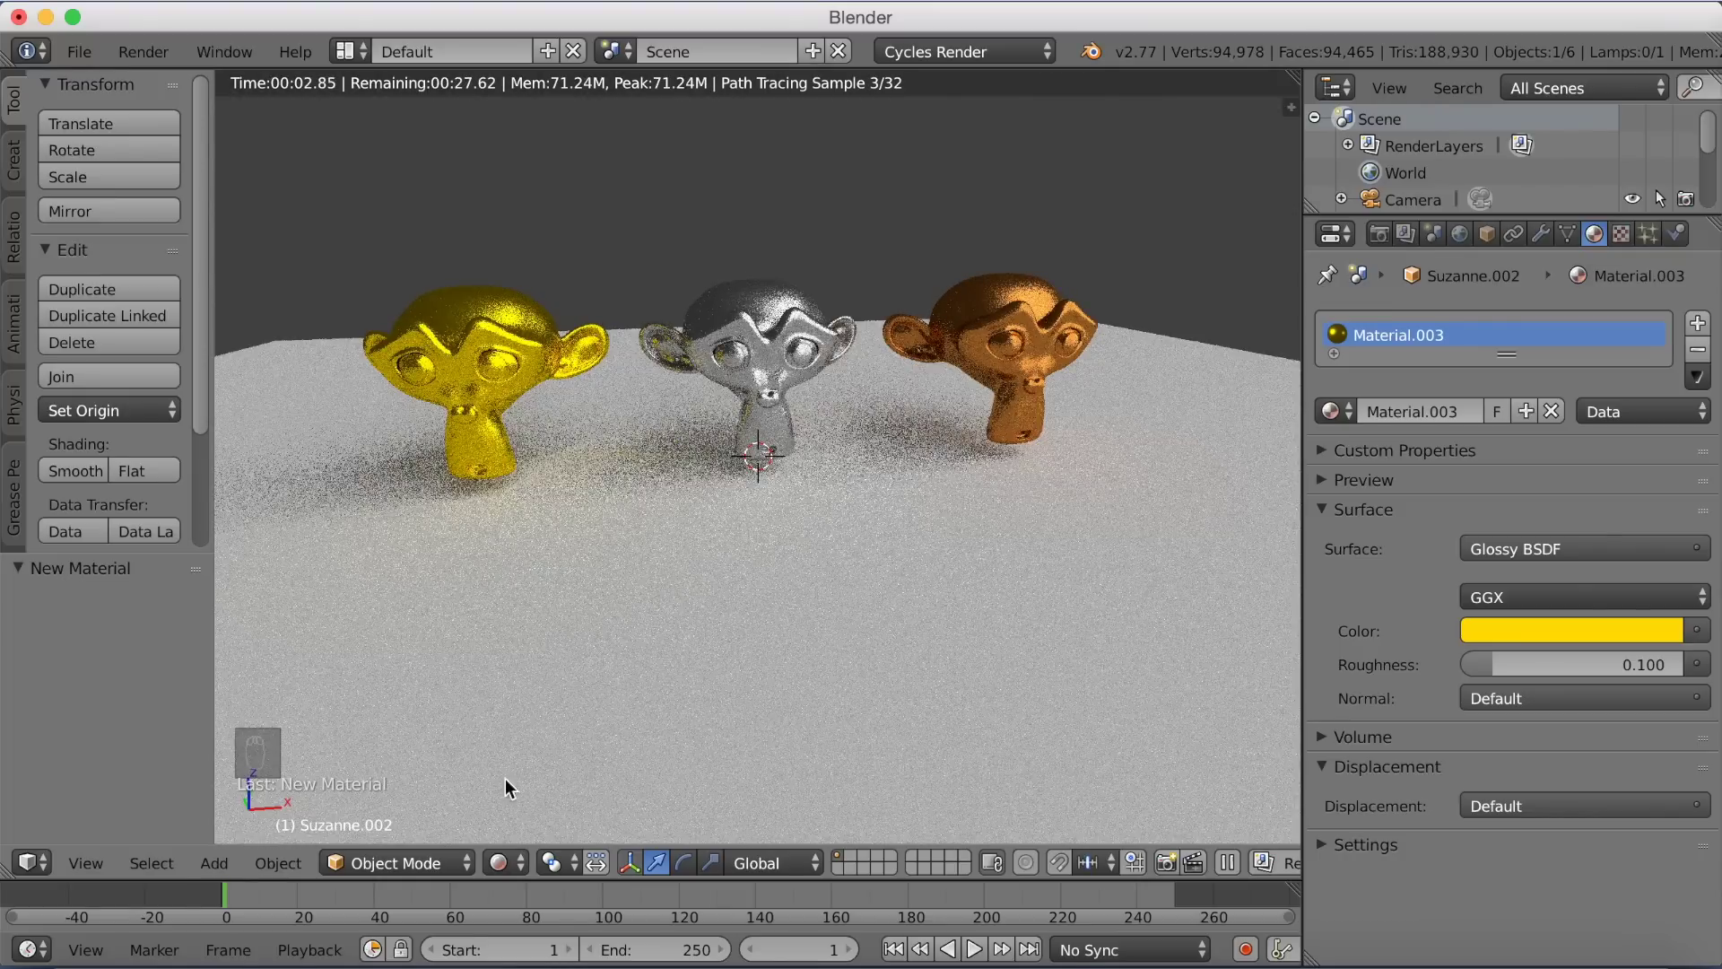
pyautogui.click(498, 862)
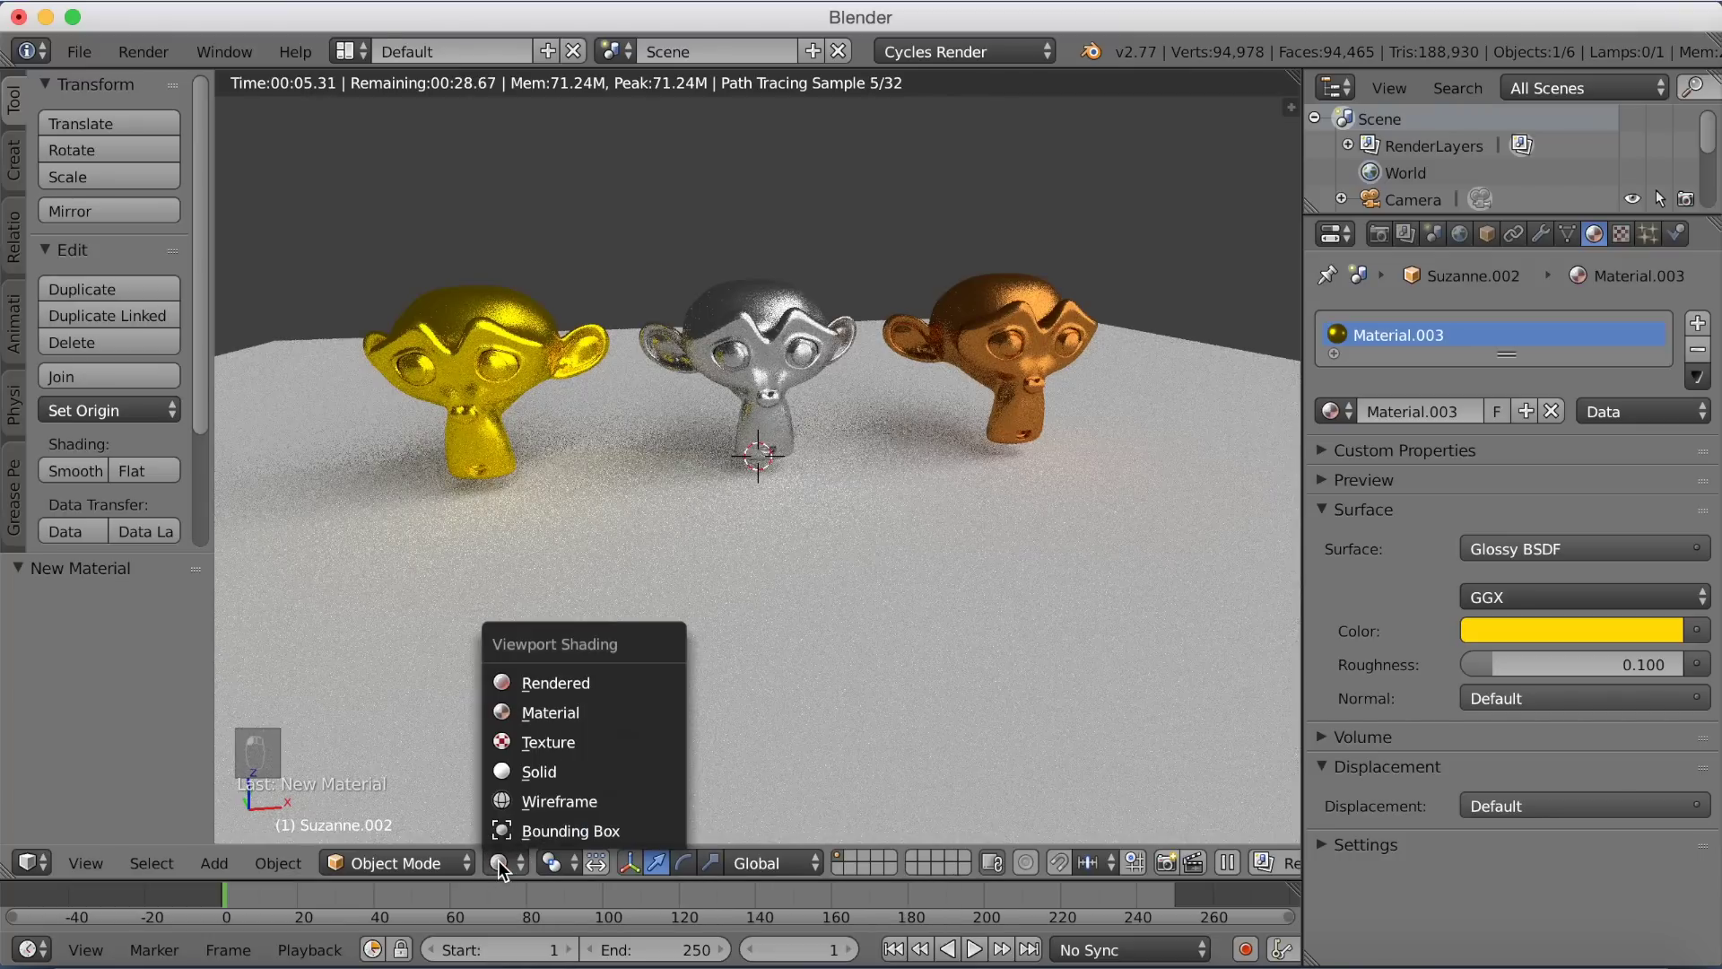
# Return to solid shading, orbit out over the whole floor, and view through the selected camera
pyautogui.click(551, 770)
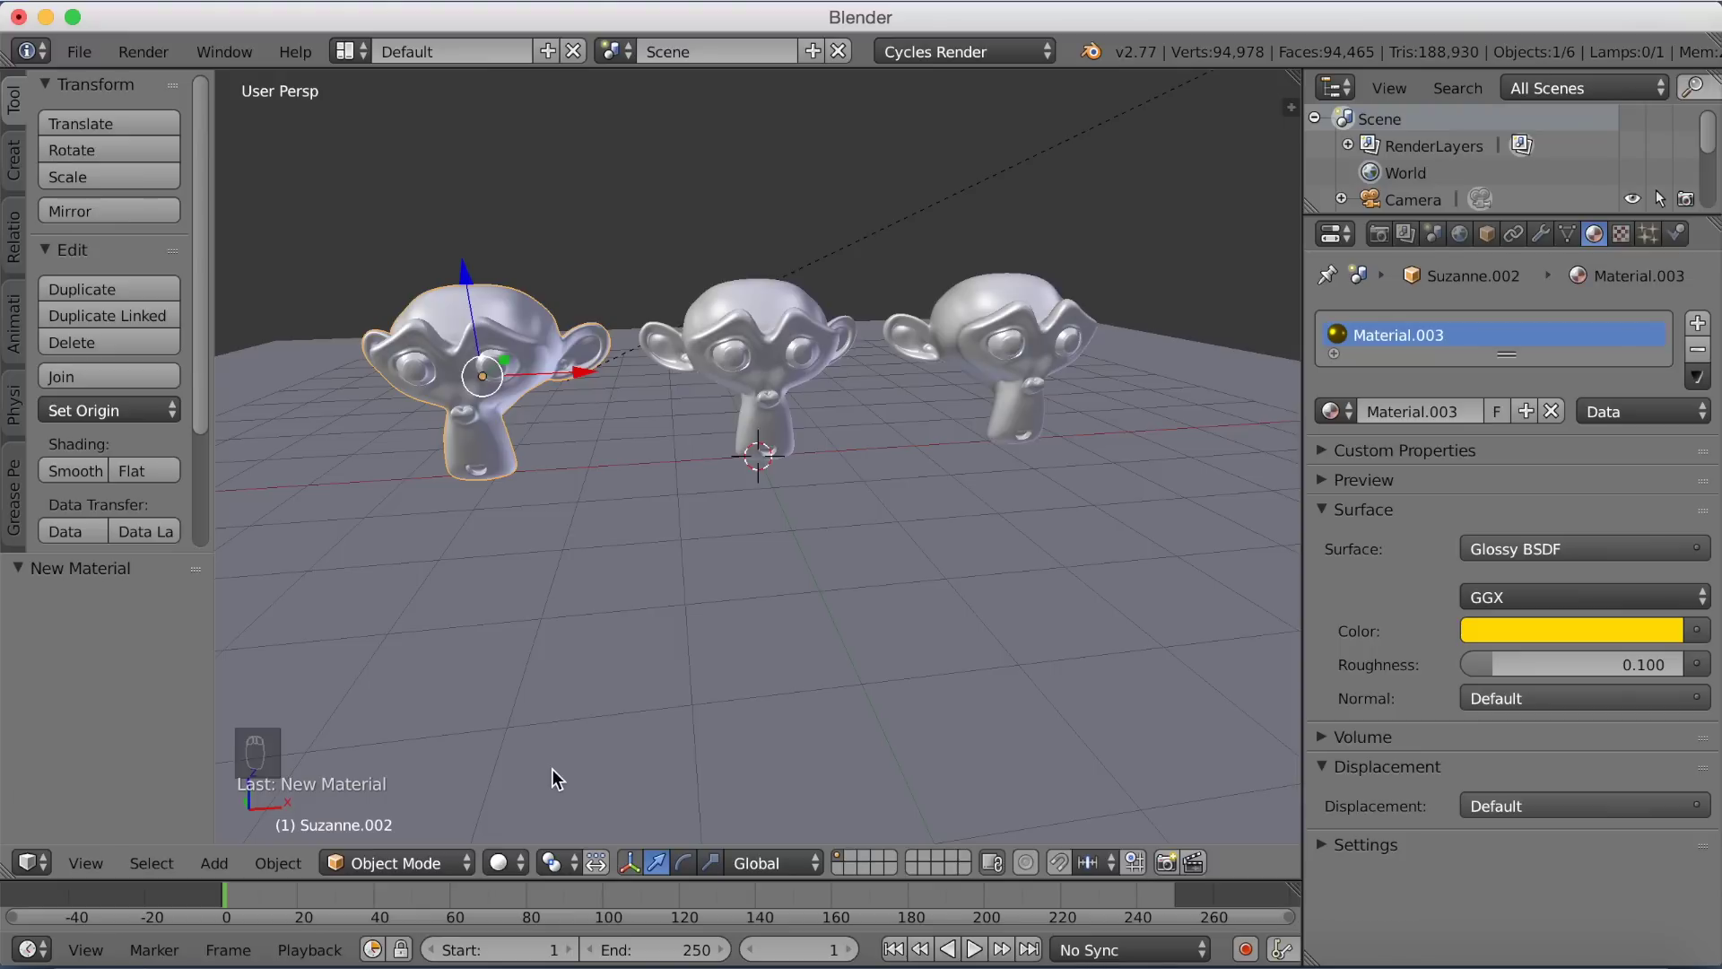
pyautogui.moveTo(773, 599); pyautogui.dragTo(527, 449, button='middle')
pyautogui.rightClick(490, 411)
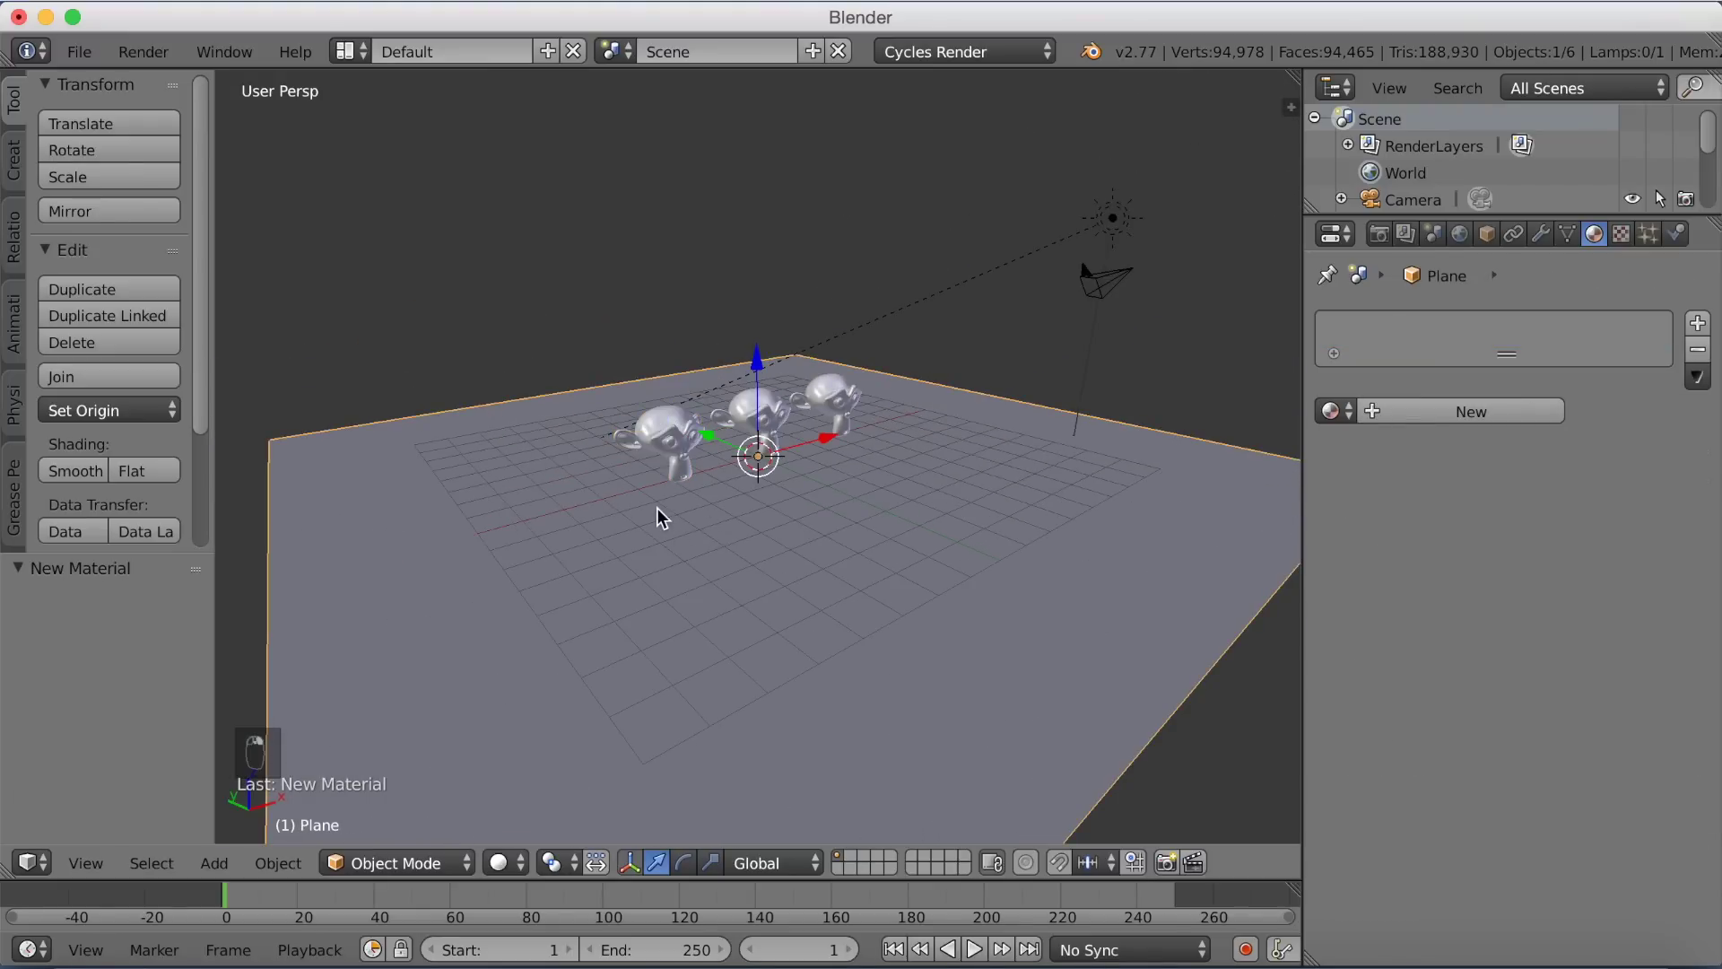
pyautogui.press('g')
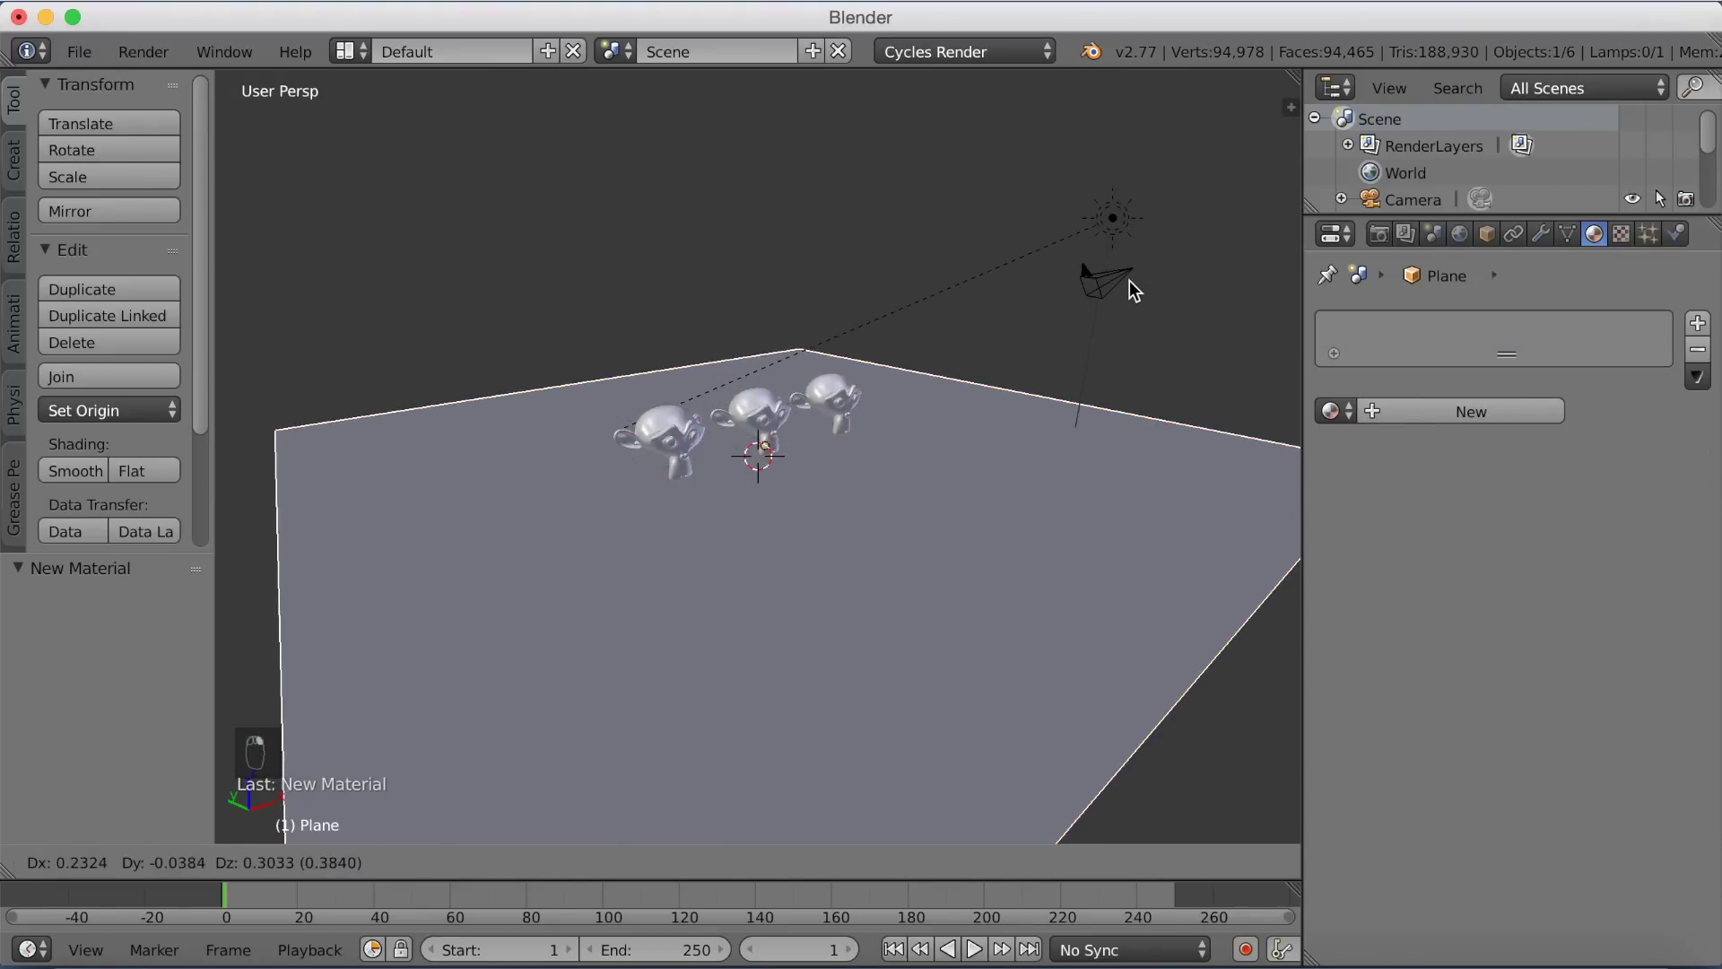
pyautogui.rightClick(1128, 280)
pyautogui.rightClick(1122, 266)
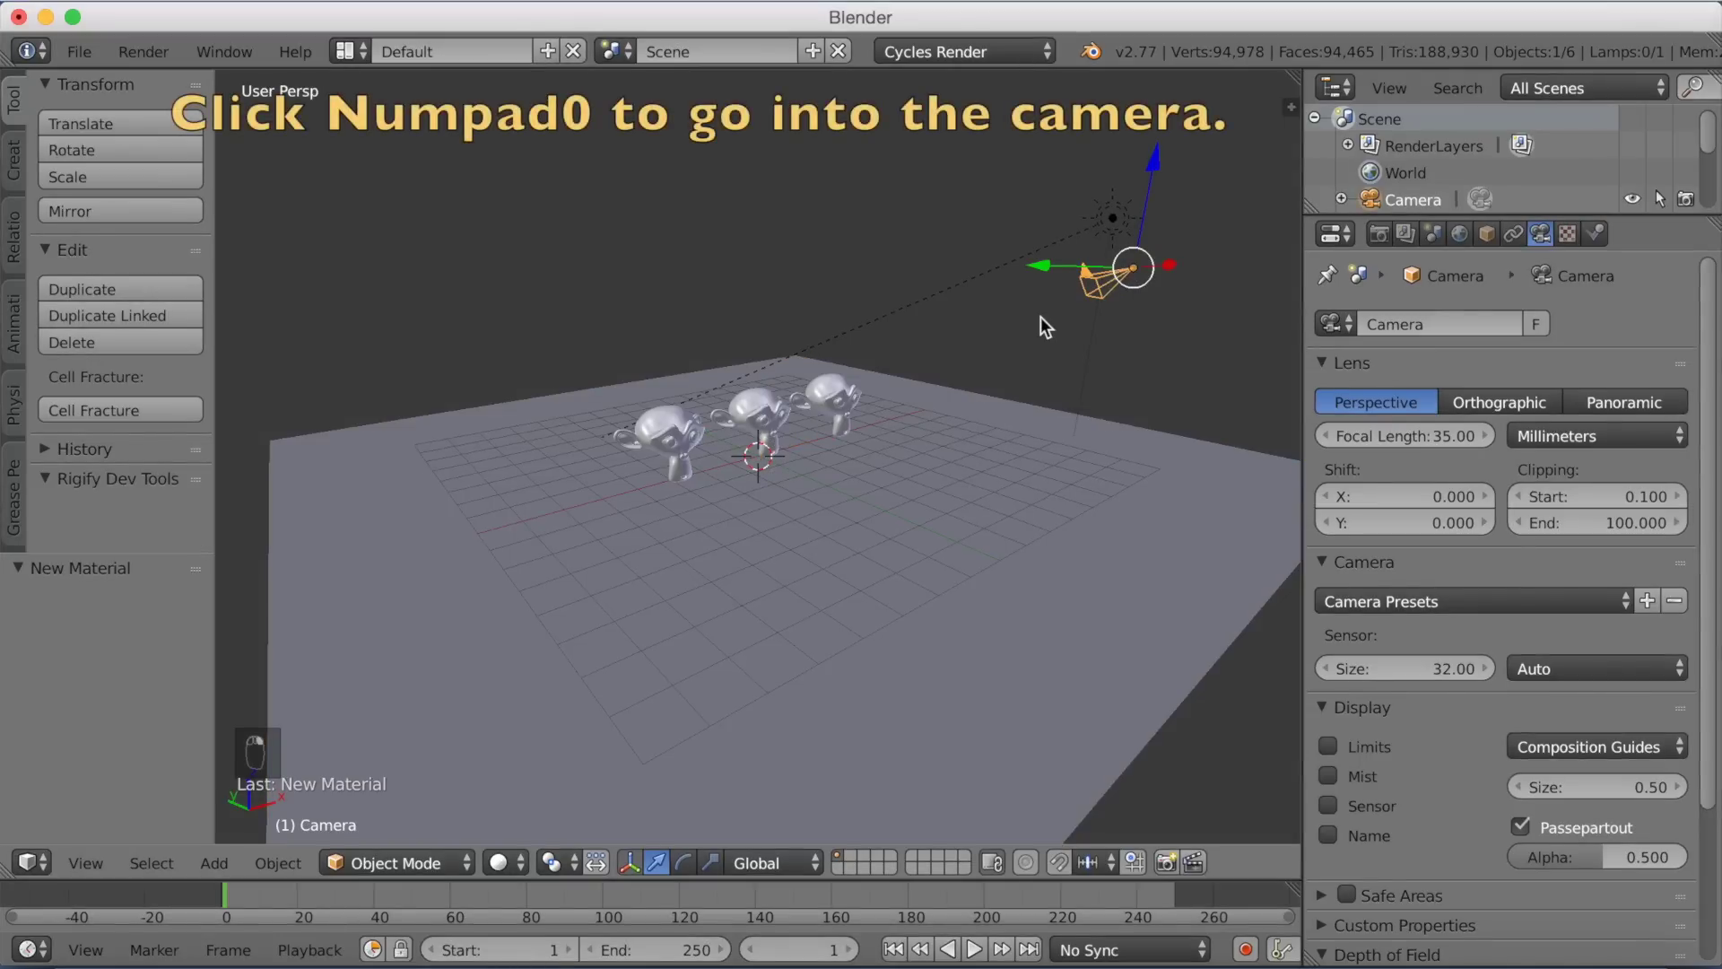
pyautogui.press('KP_0')
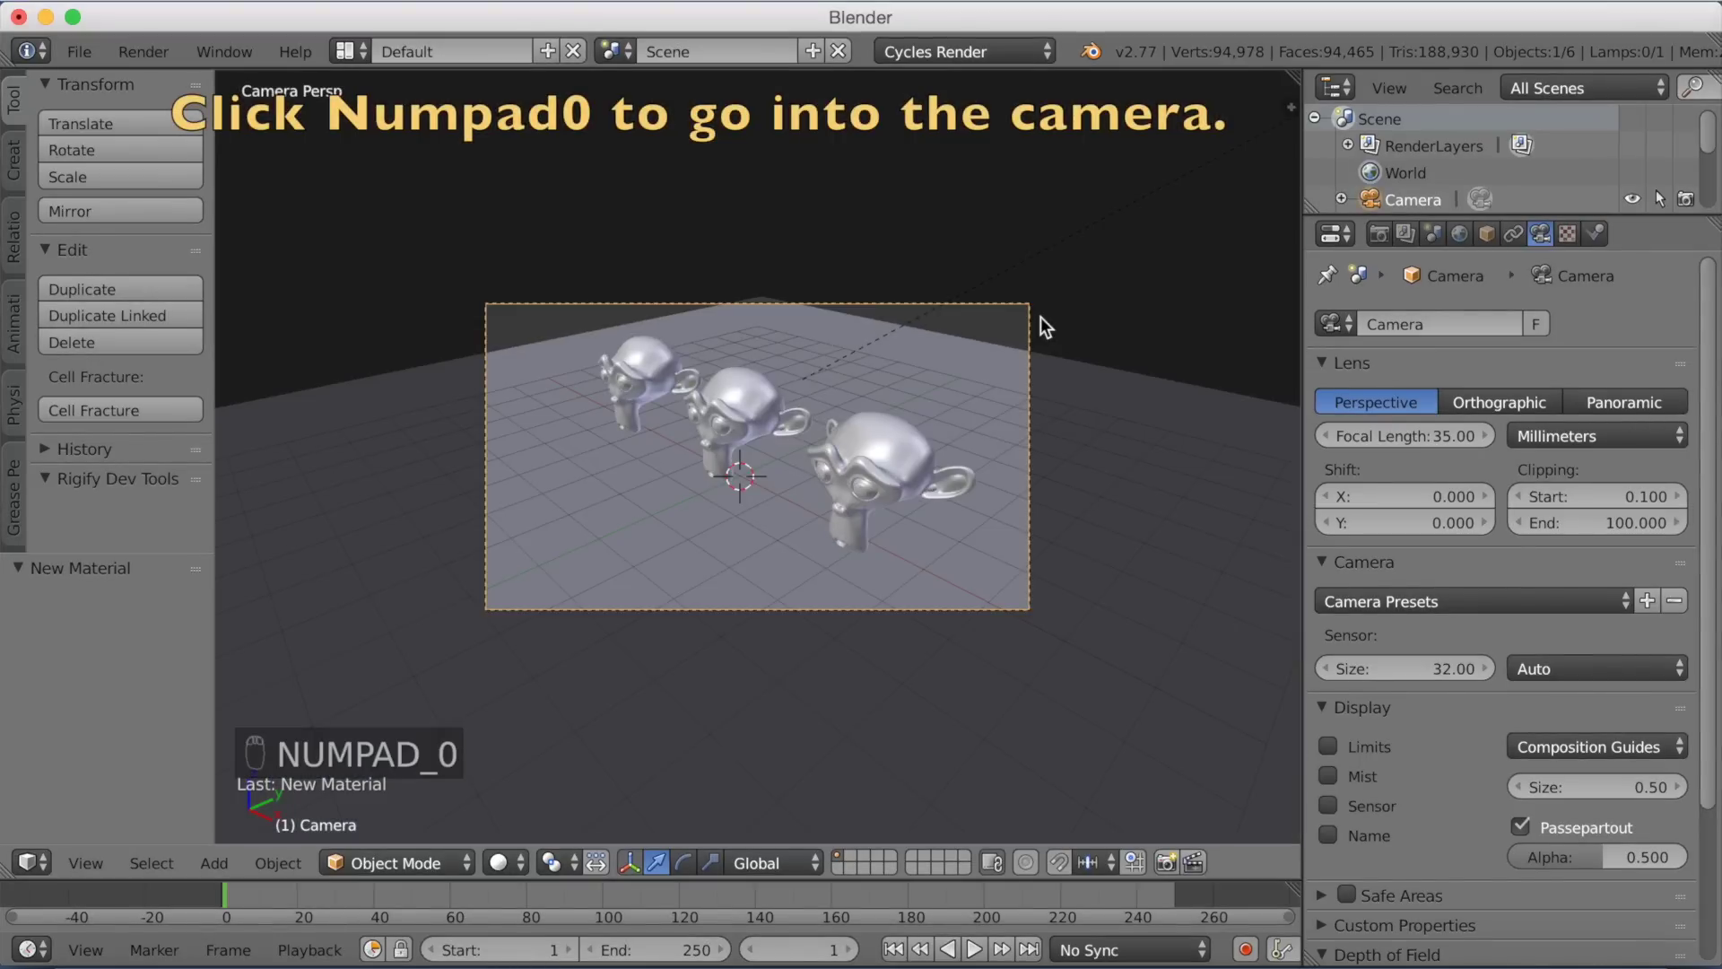
# Fly the camera with Shift+F until it frames the three monkey heads in a level row
pyautogui.hotkey('shift', 'f')
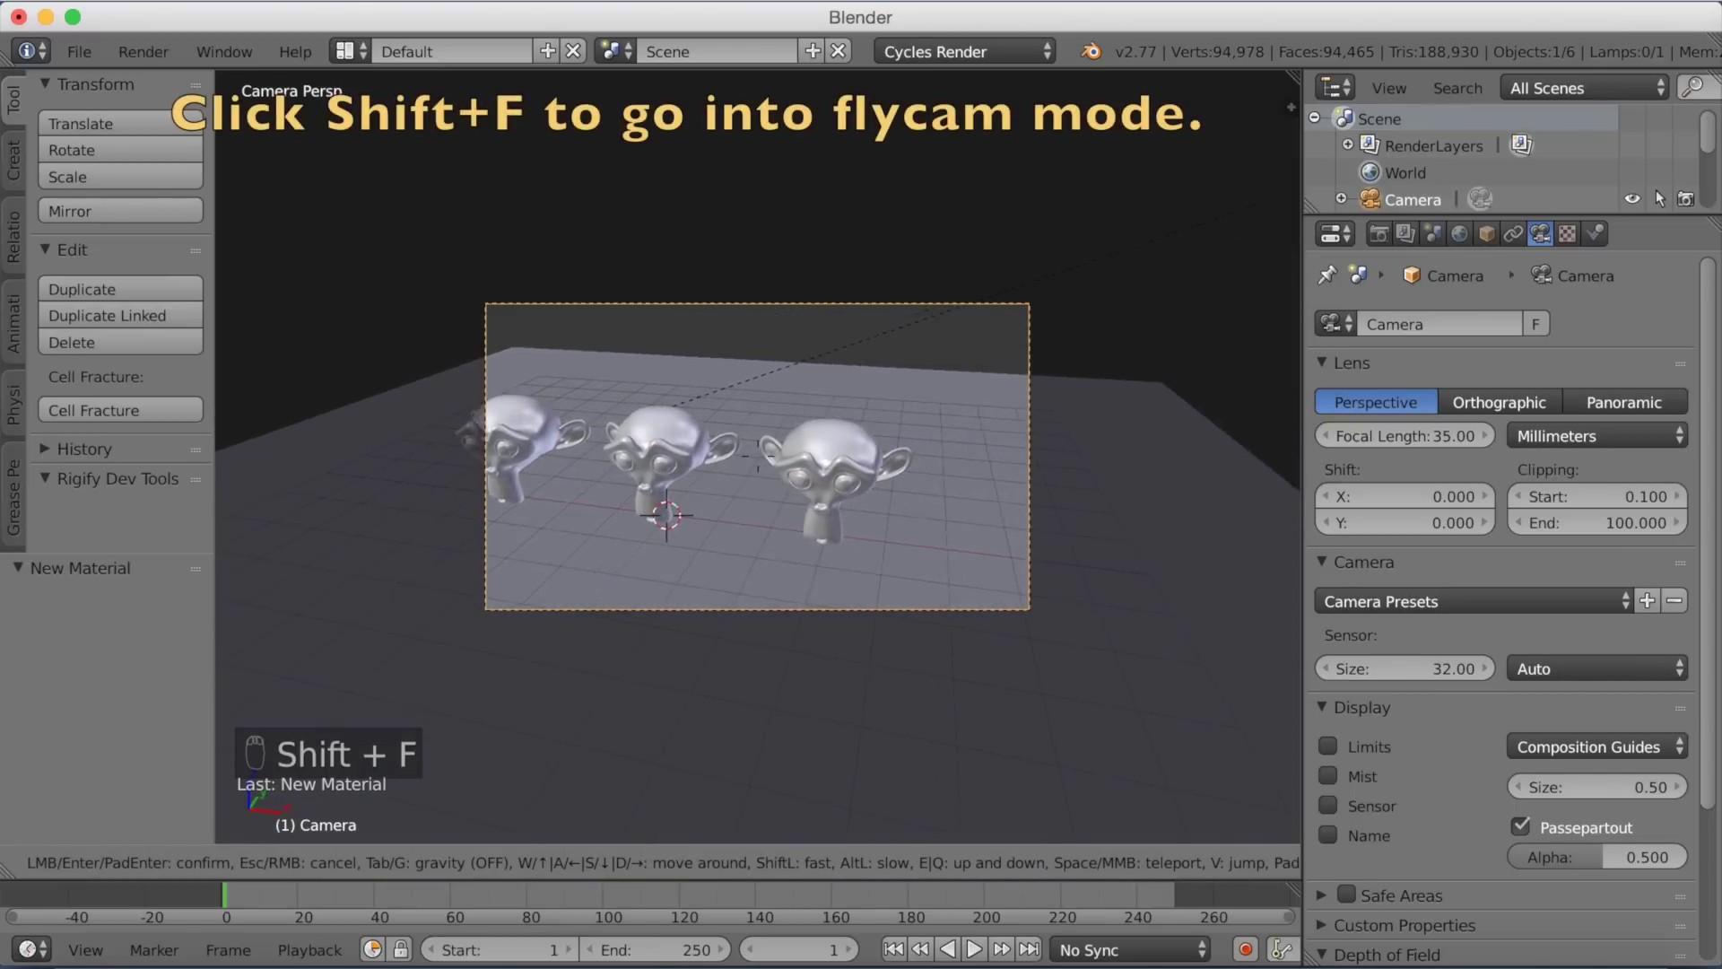
pyautogui.scroll(2, 758, 456)
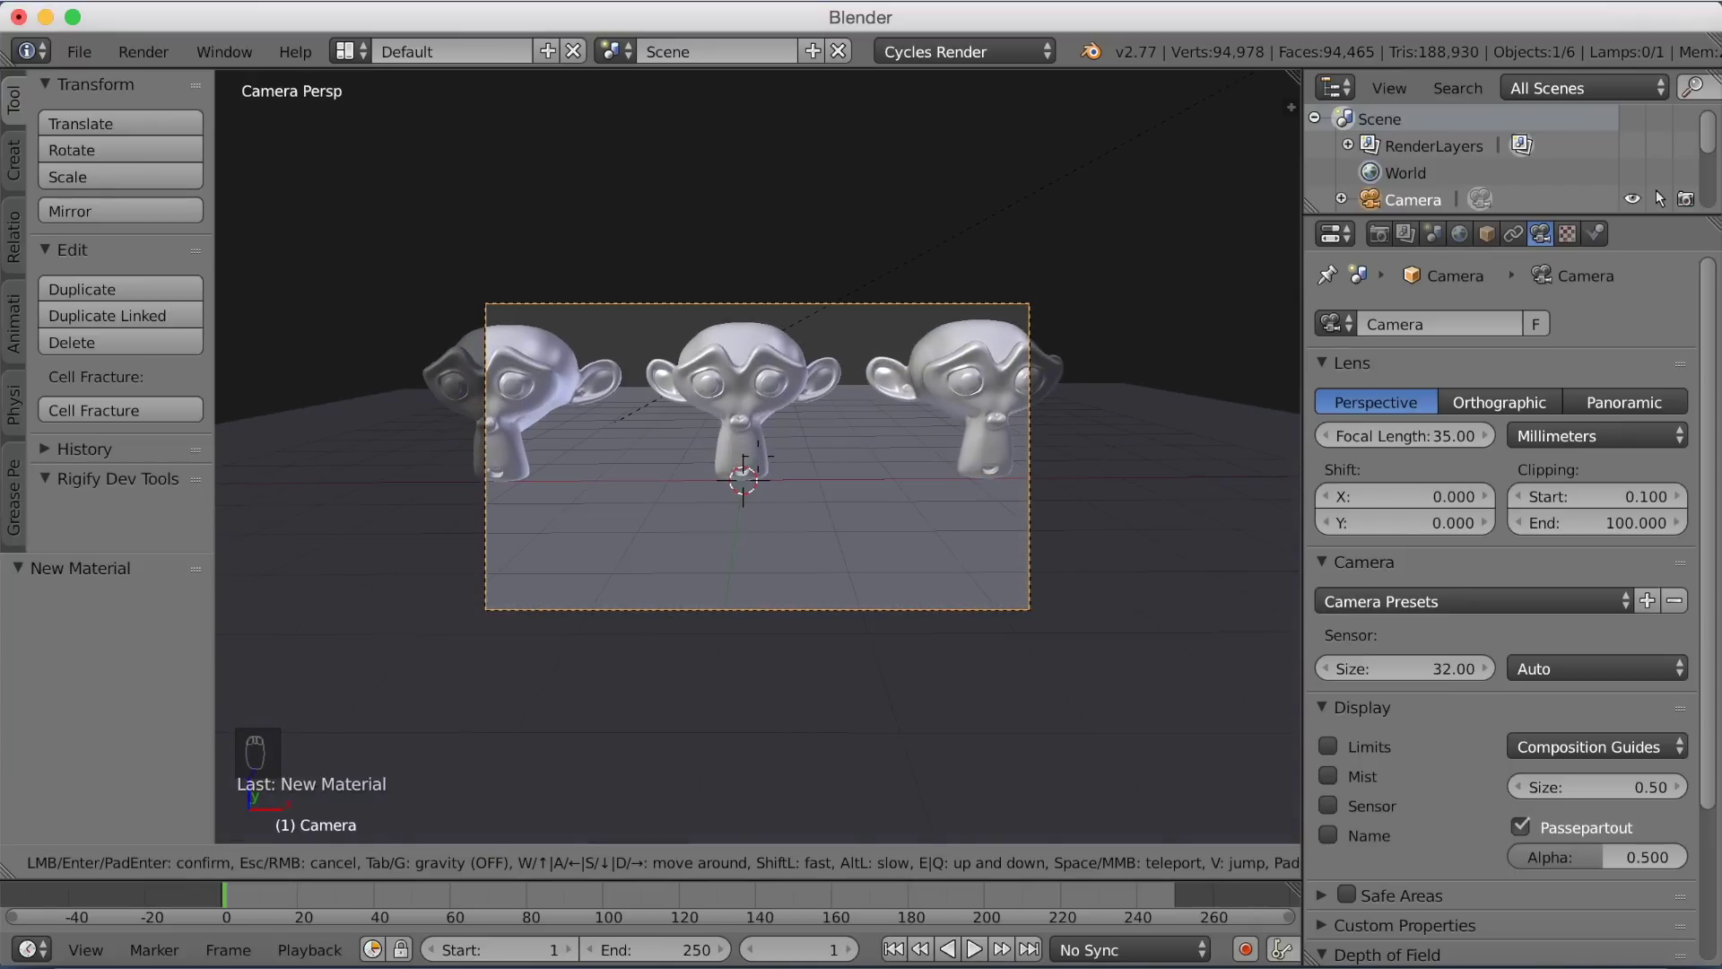
pyautogui.scroll(-3, 758, 456)
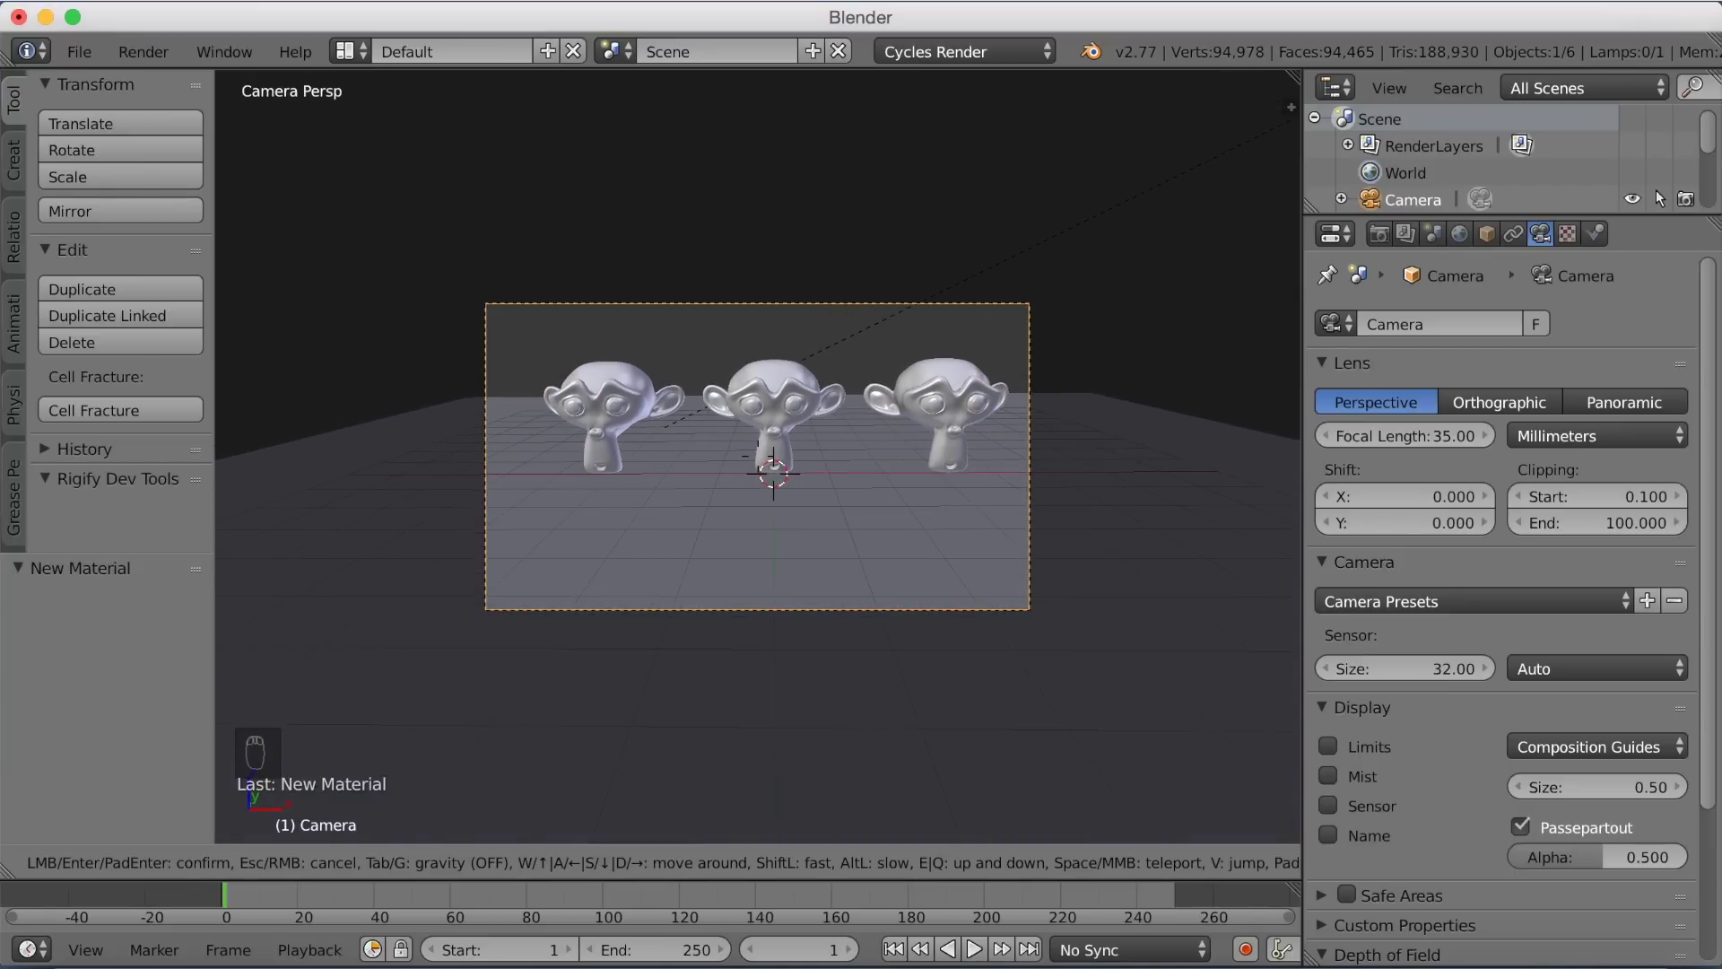
pyautogui.click(953, 461)
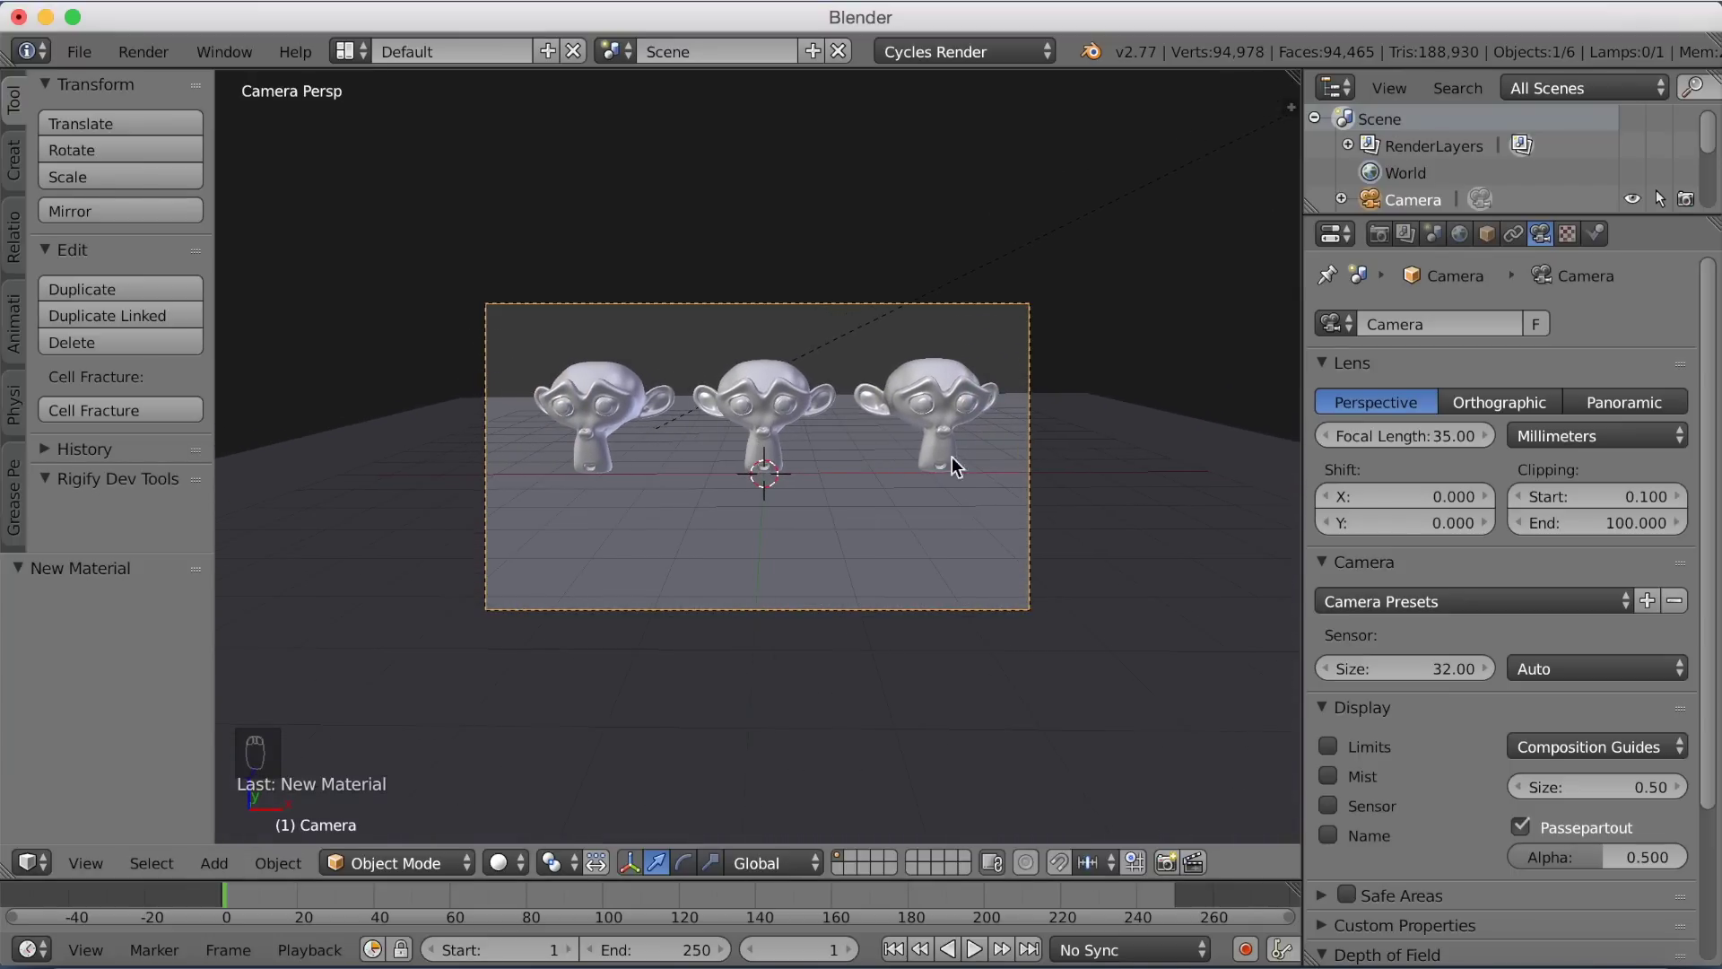
# Zero the camera's Y and Z rotation in the N sidebar
pyautogui.press('n')
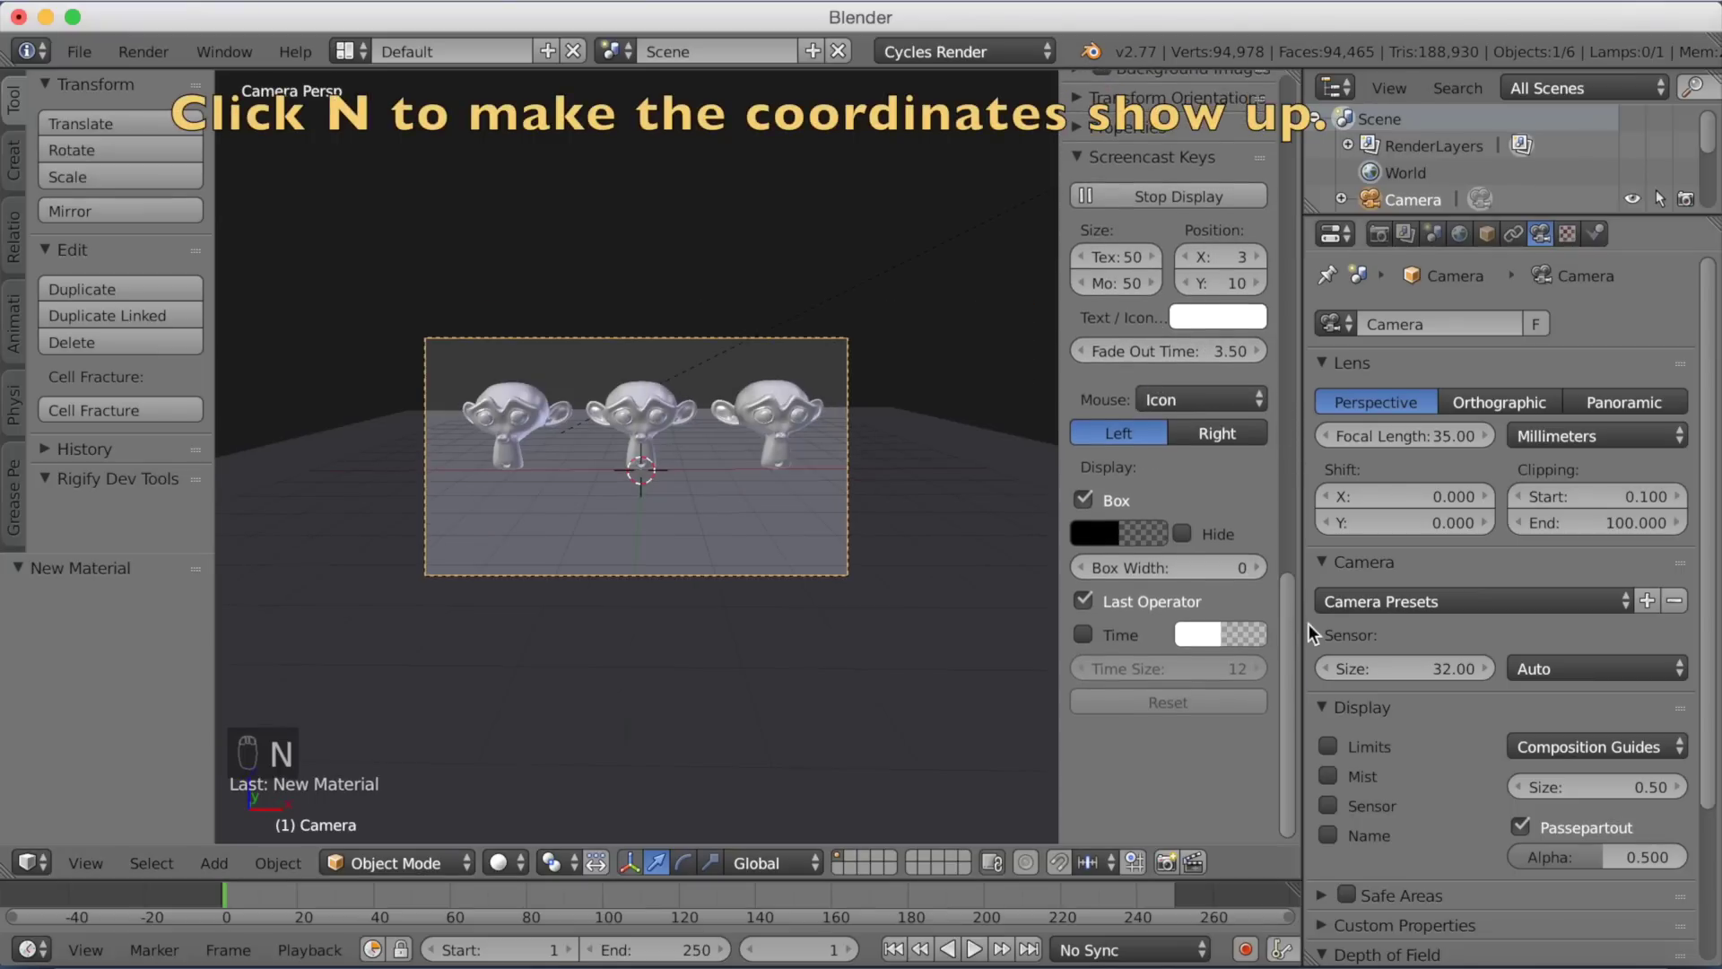
pyautogui.moveTo(1289, 622); pyautogui.dragTo(1295, 87)
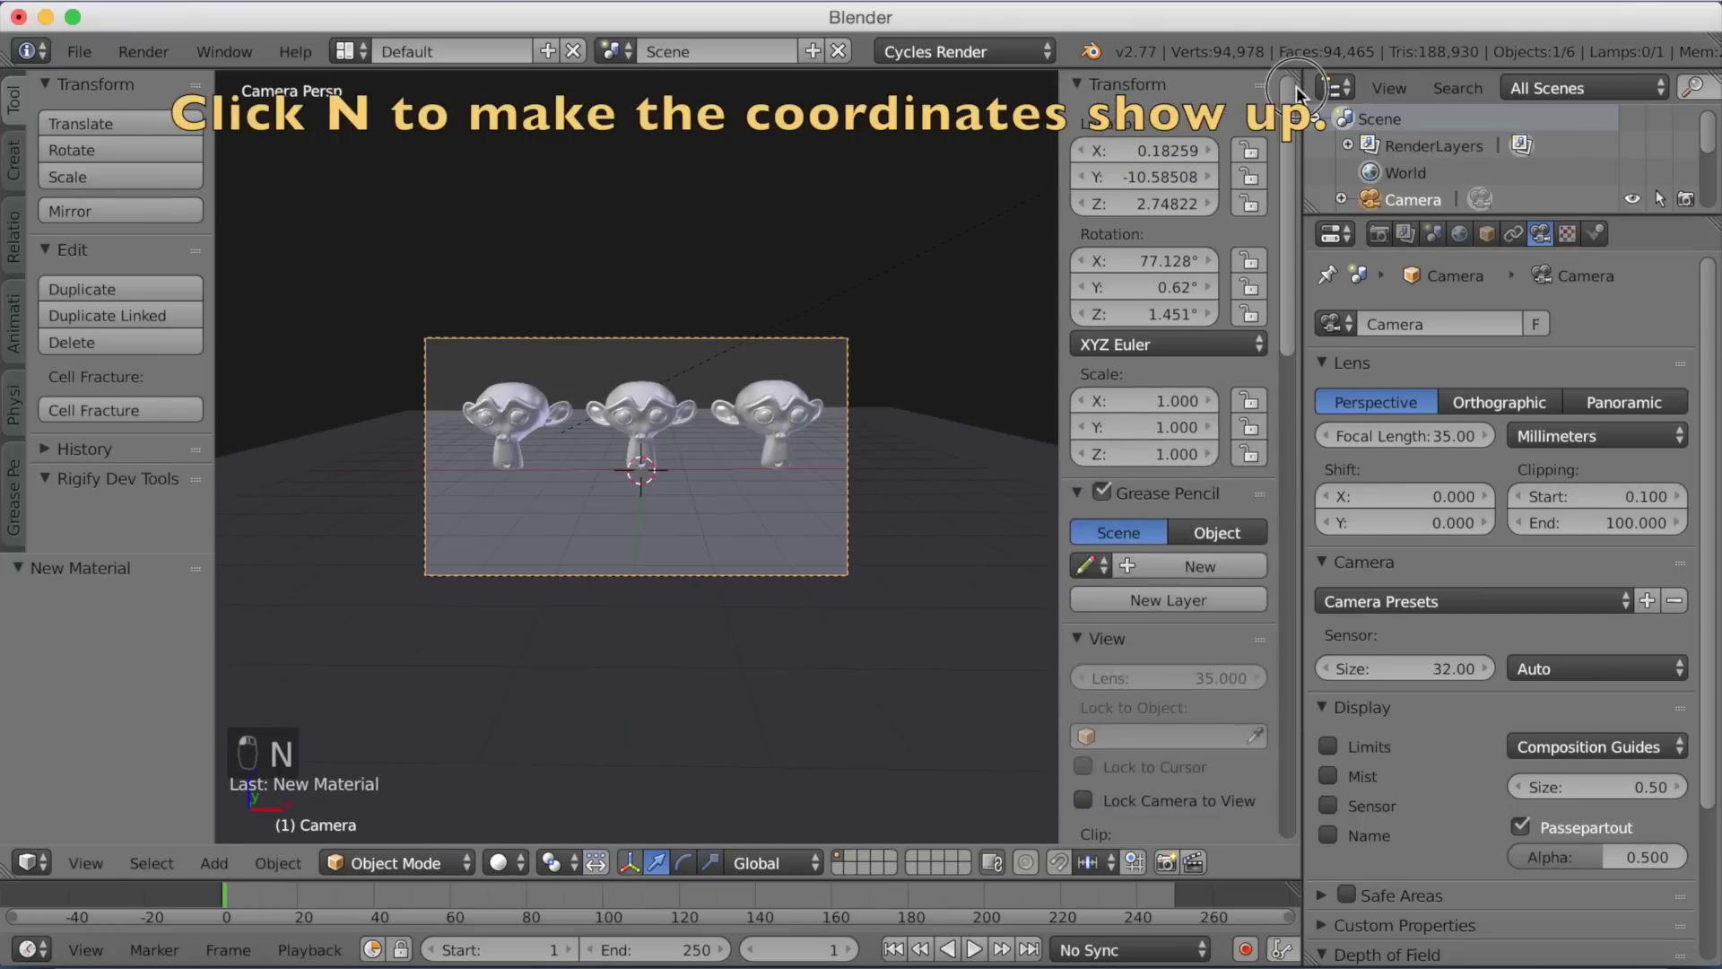
pyautogui.click(1143, 288)
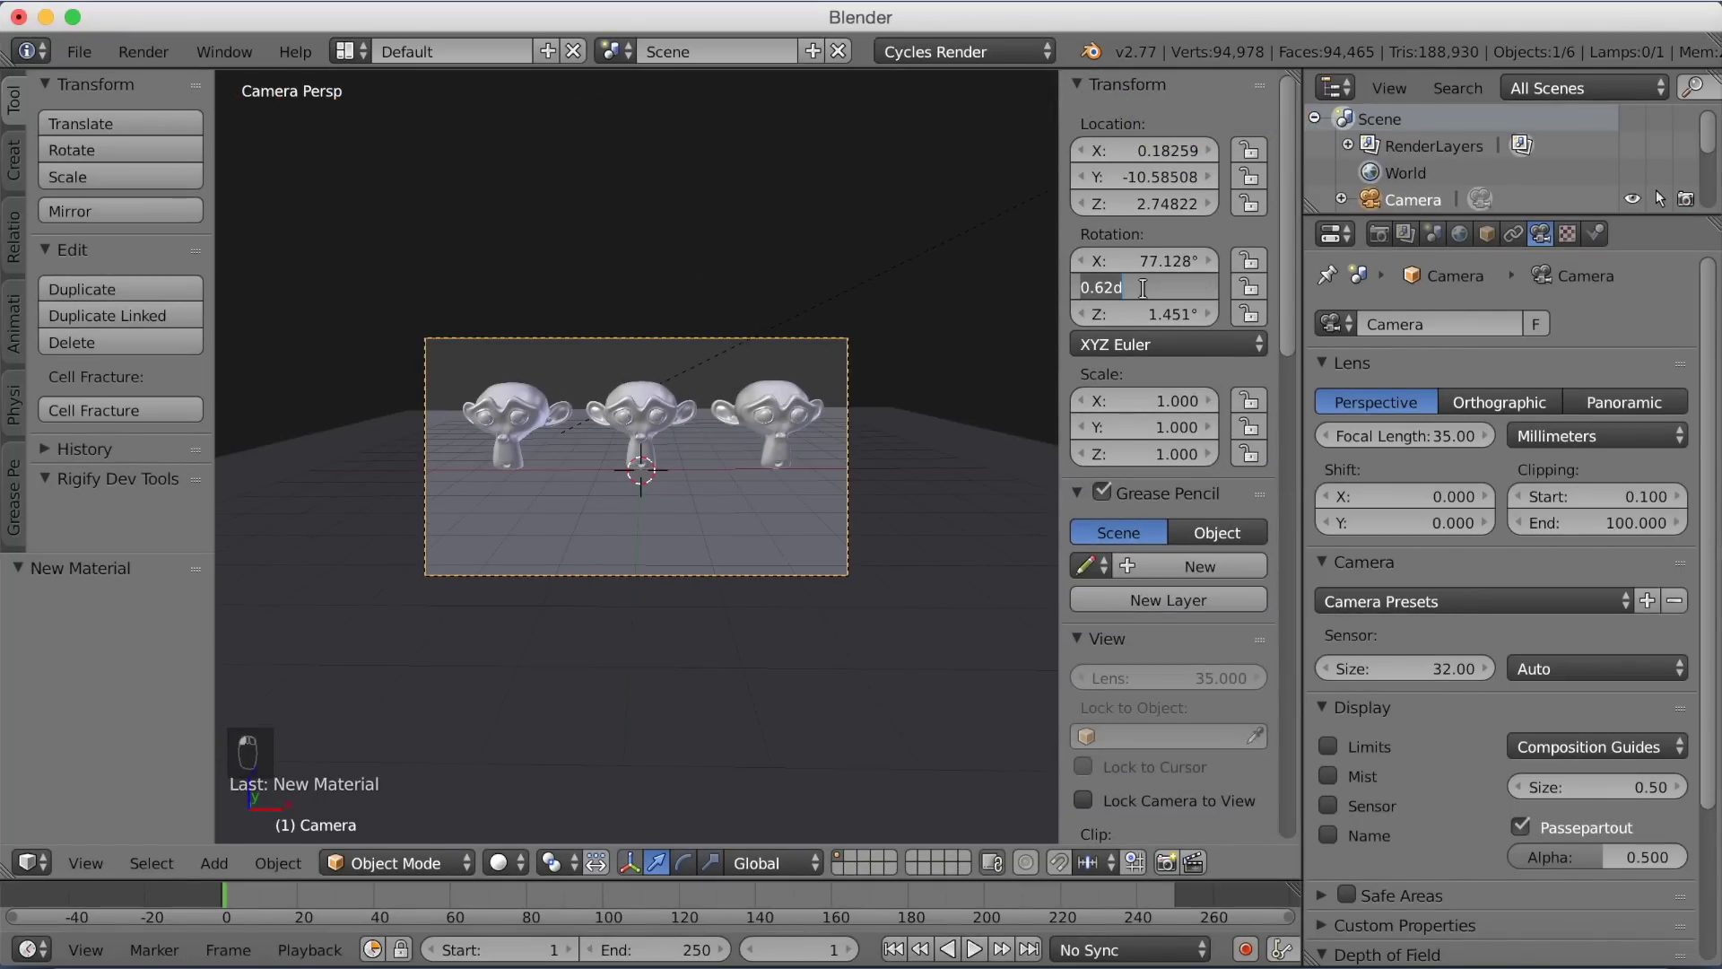
pyautogui.write('0')
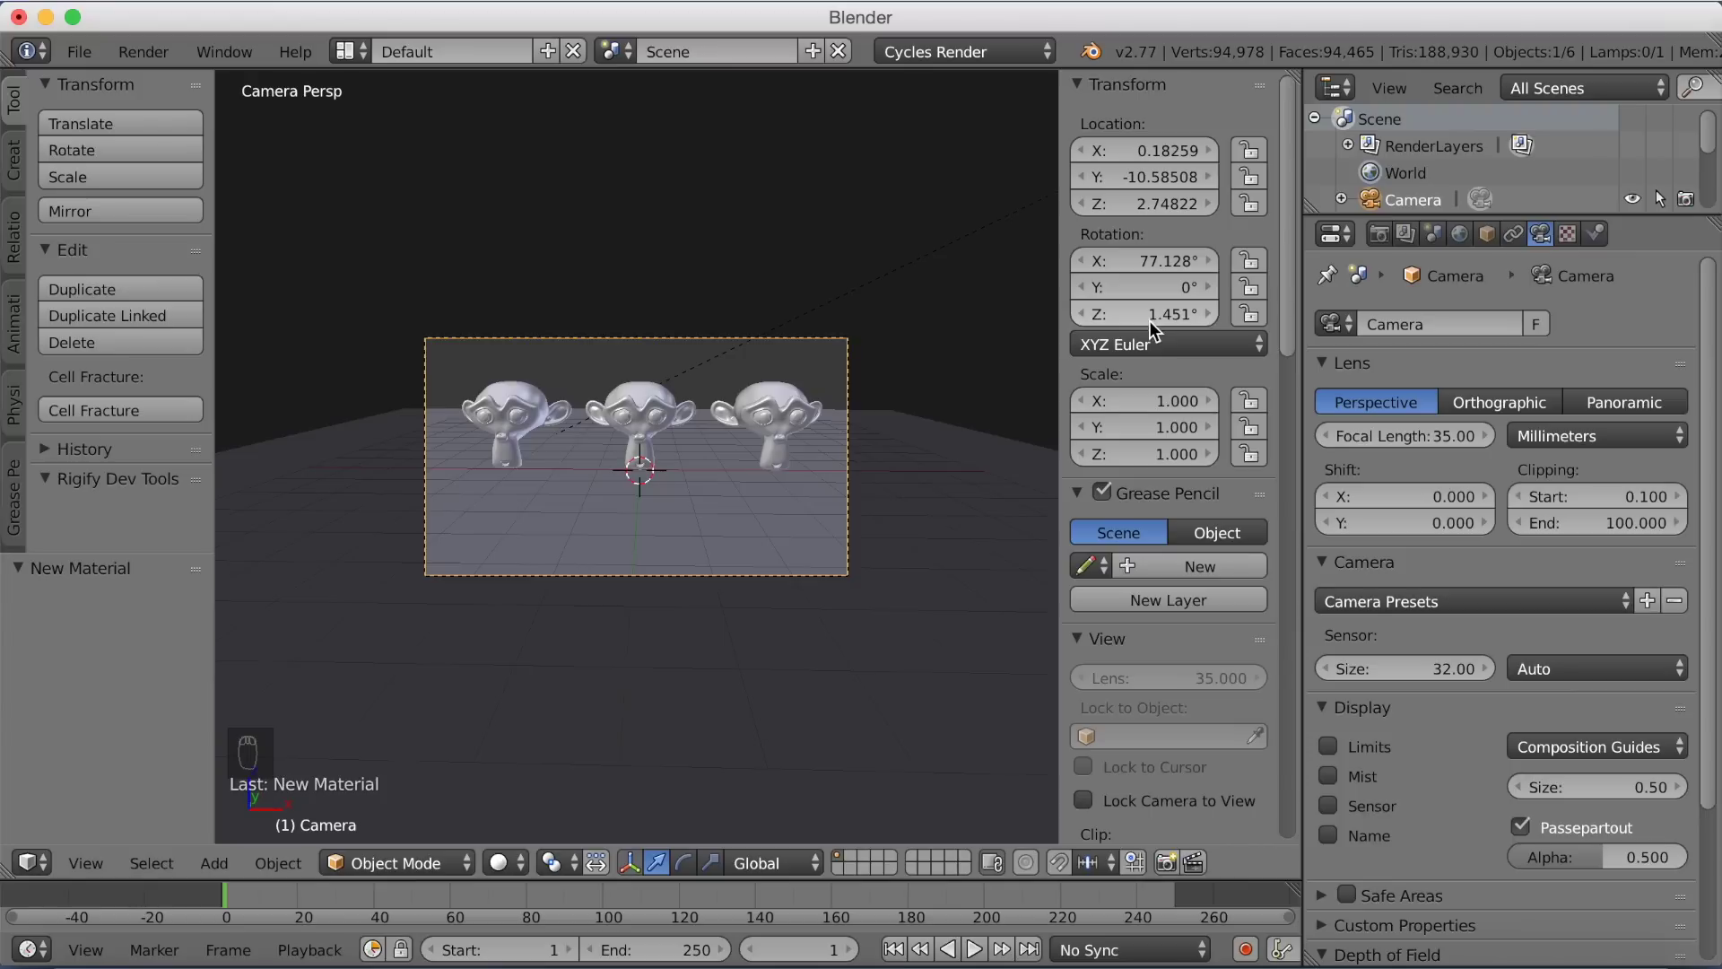
pyautogui.click(1149, 320)
pyautogui.write('0')
pyautogui.press('Return')
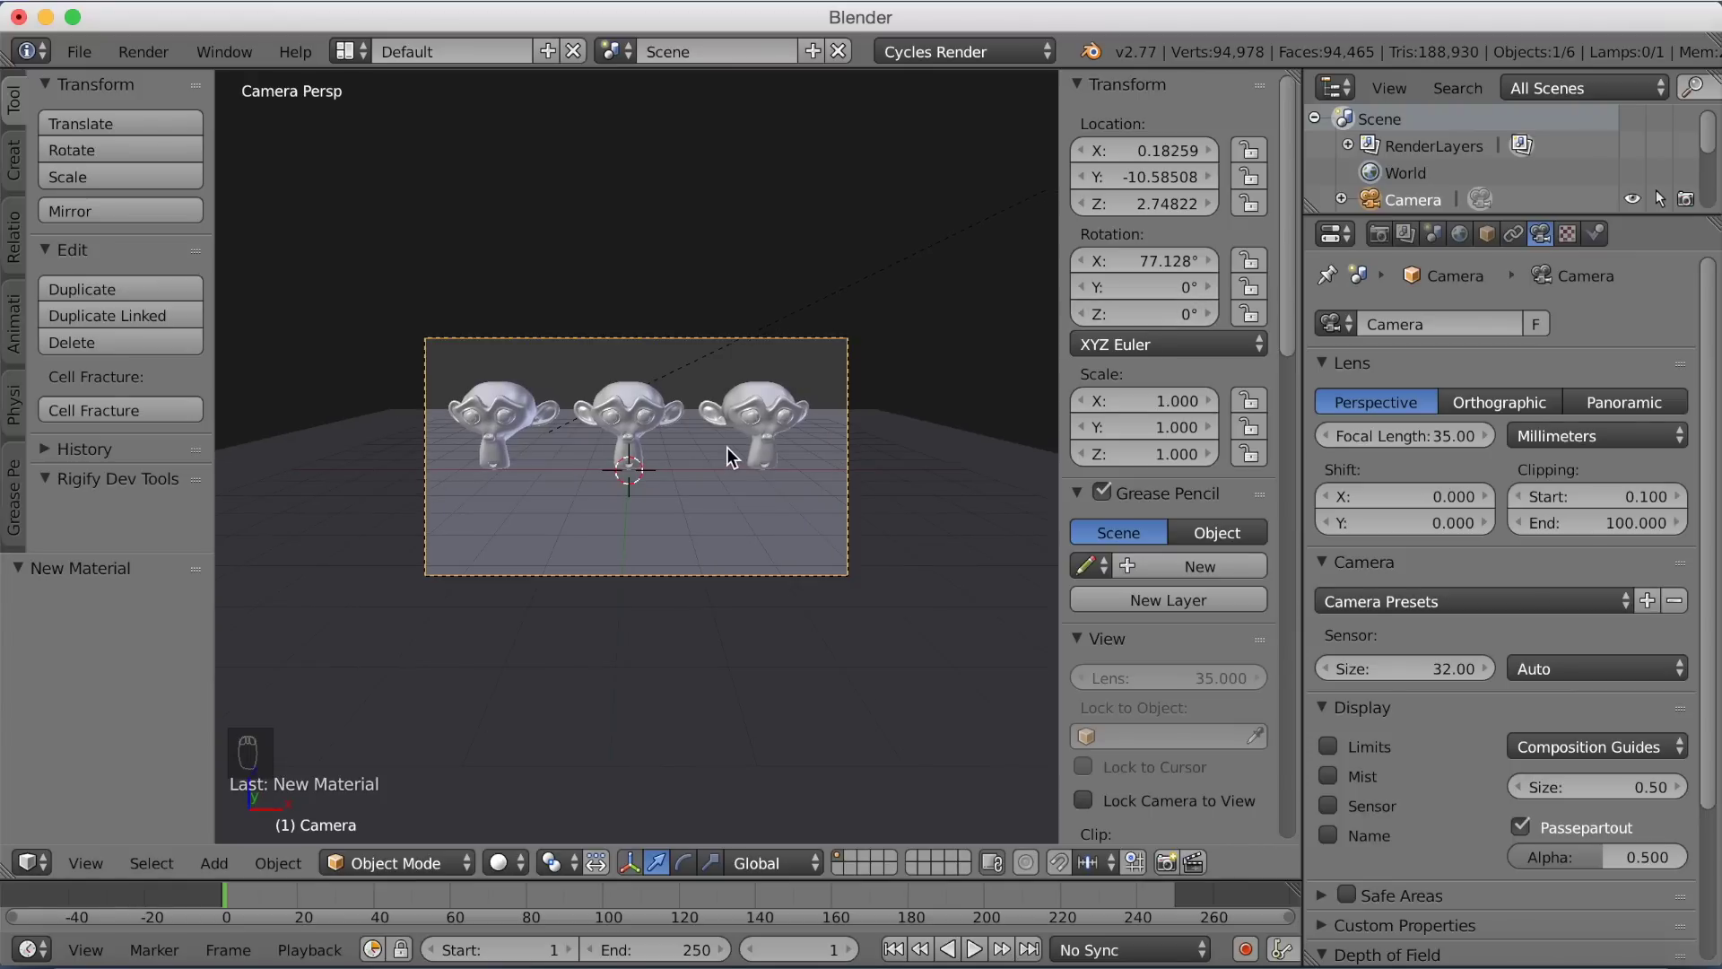
# Nudge the camera sideways in fly mode to centre the monkeys, then reset Z rotation to 0°
pyautogui.hotkey('shift', 'f')
pyautogui.press('a')
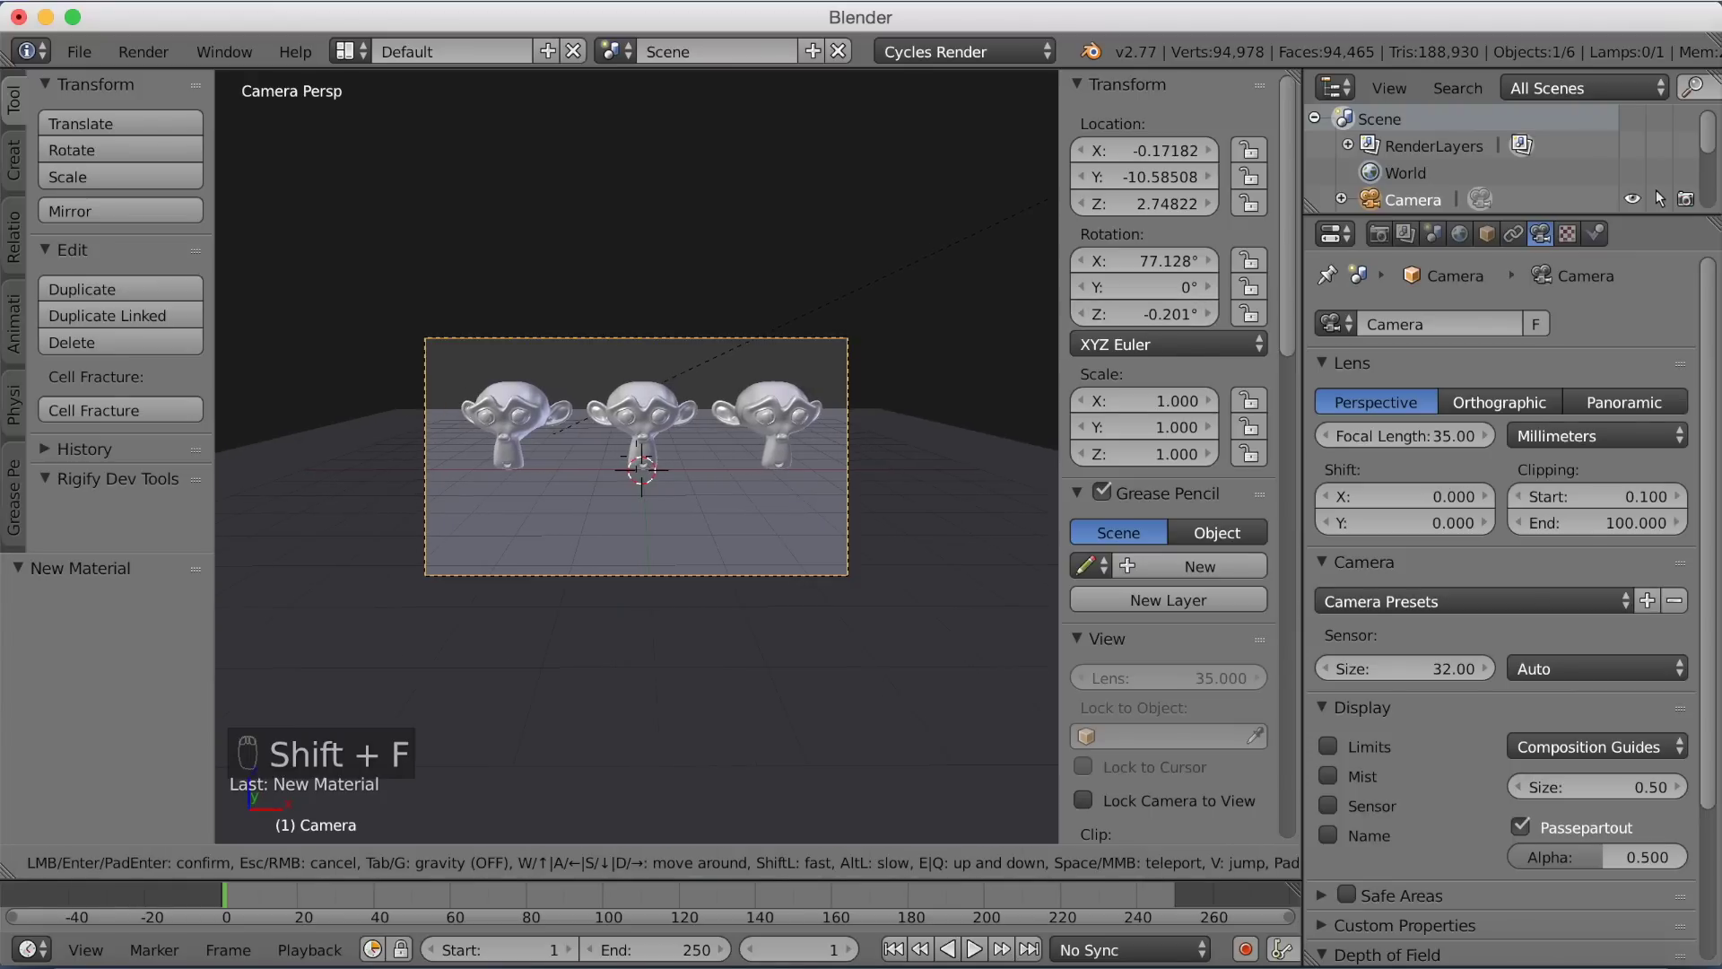
pyautogui.press('d')
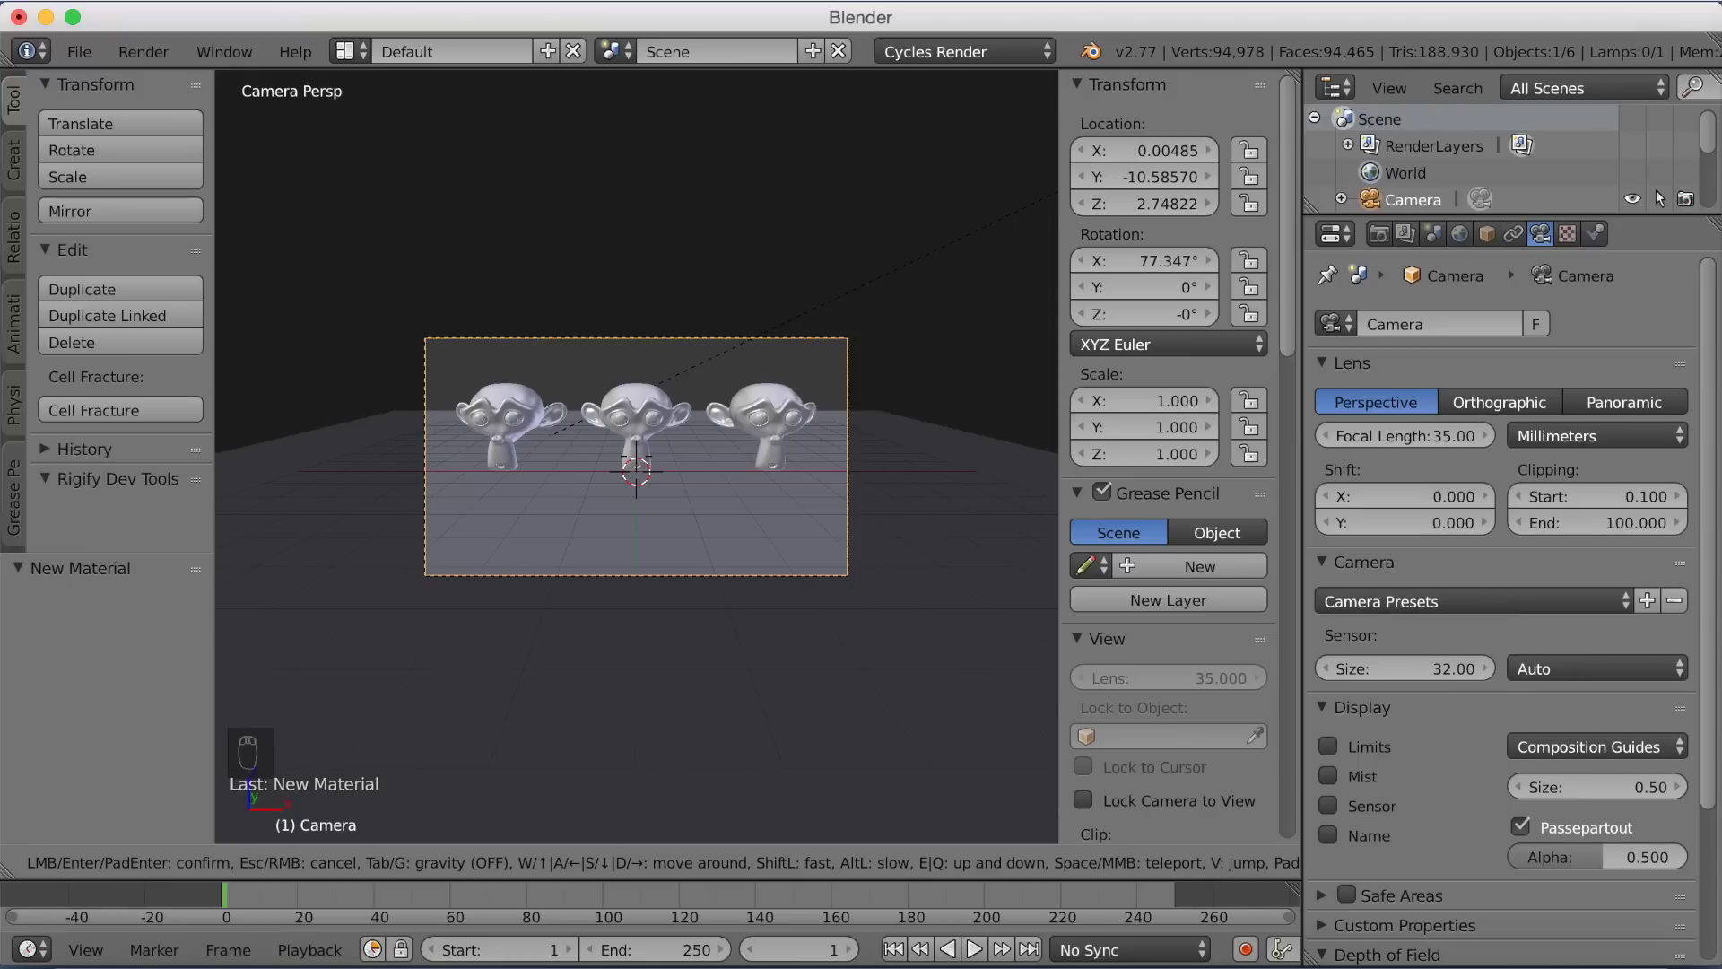
pyautogui.moveTo(643, 471)
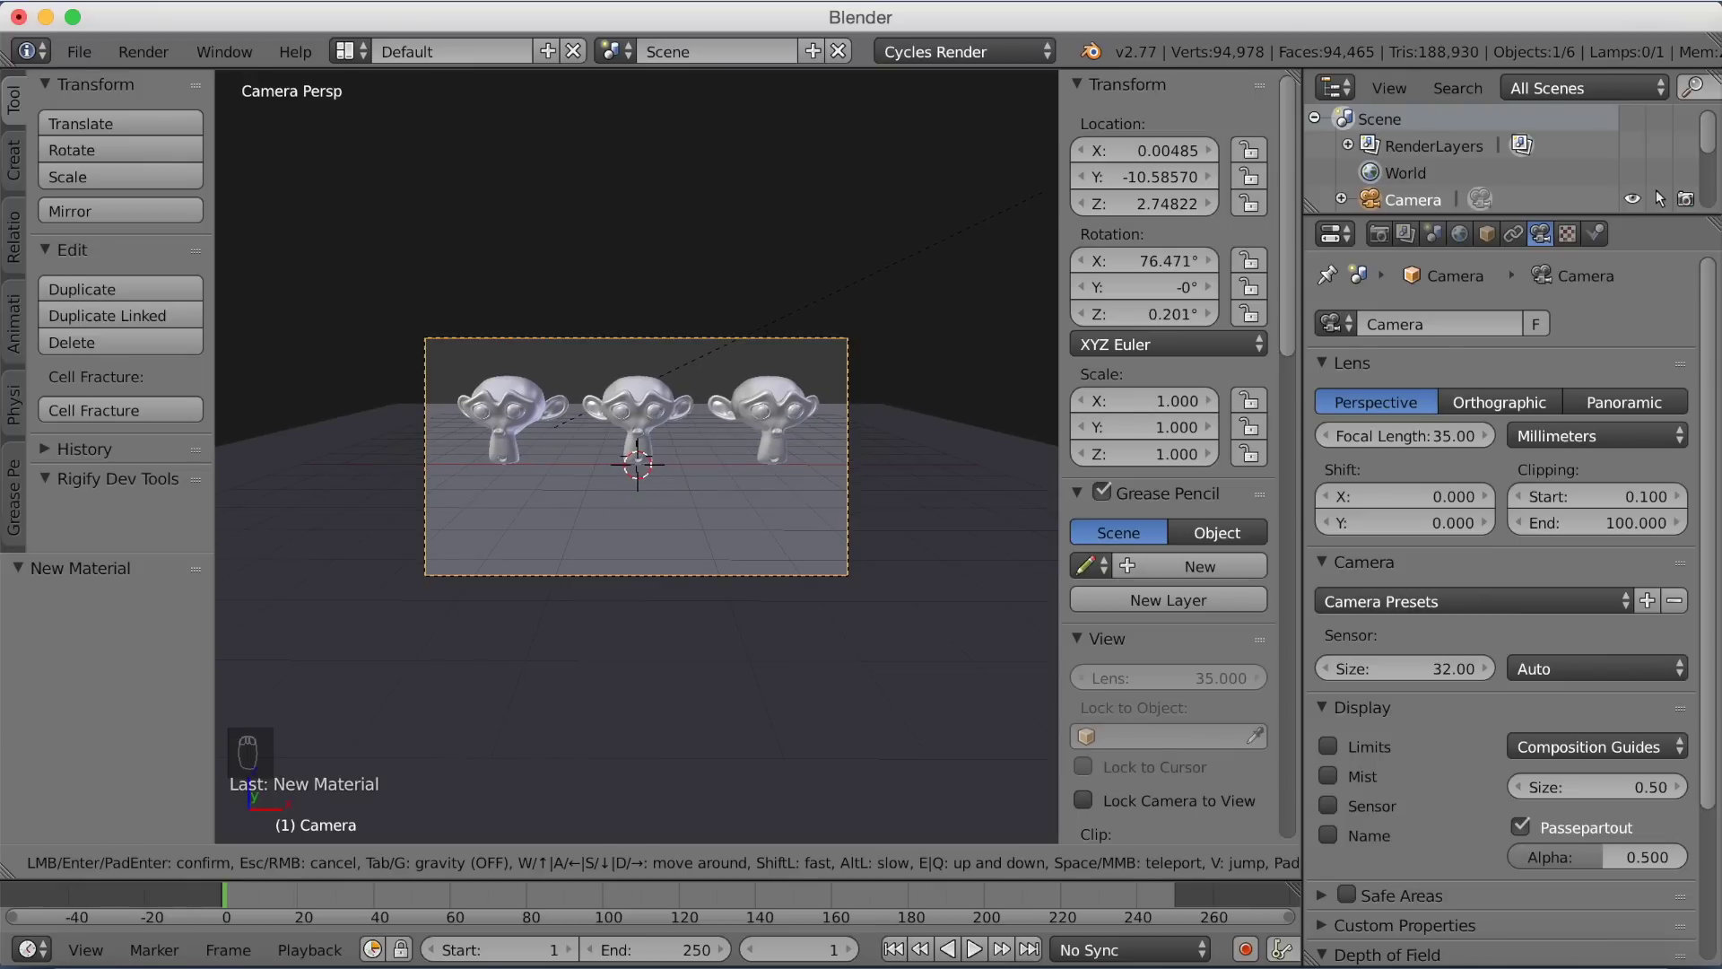
pyautogui.press('Return')
pyautogui.click(1090, 316)
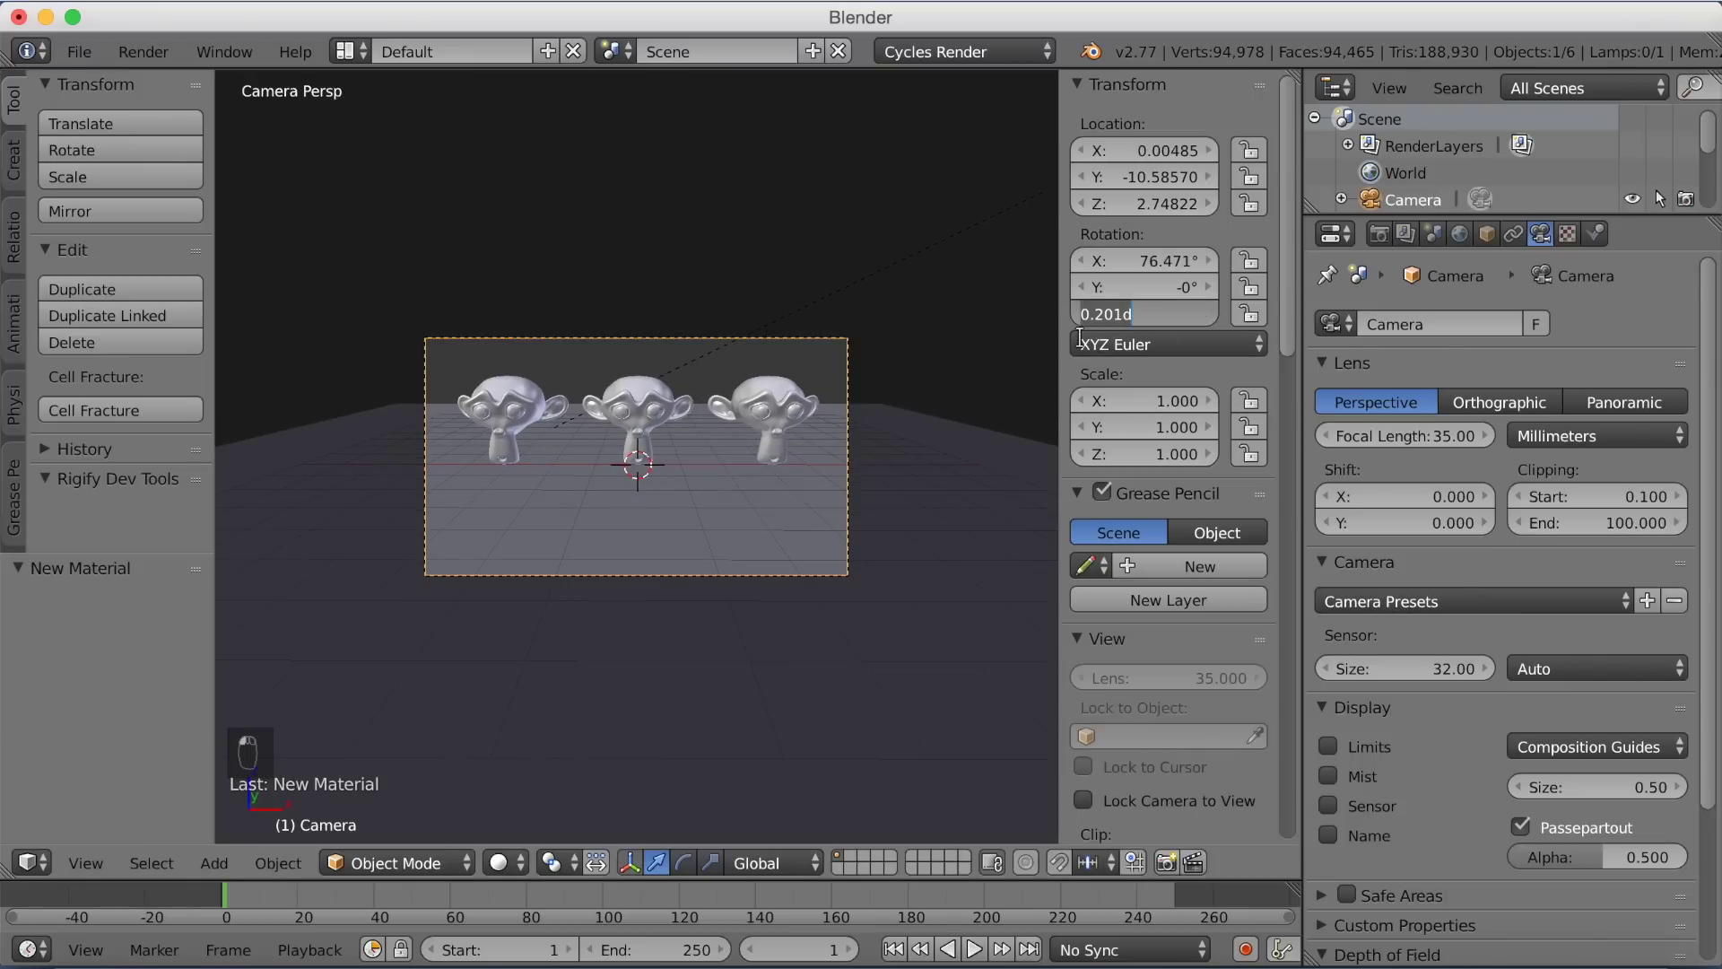
pyautogui.write('0')
pyautogui.press('Return')
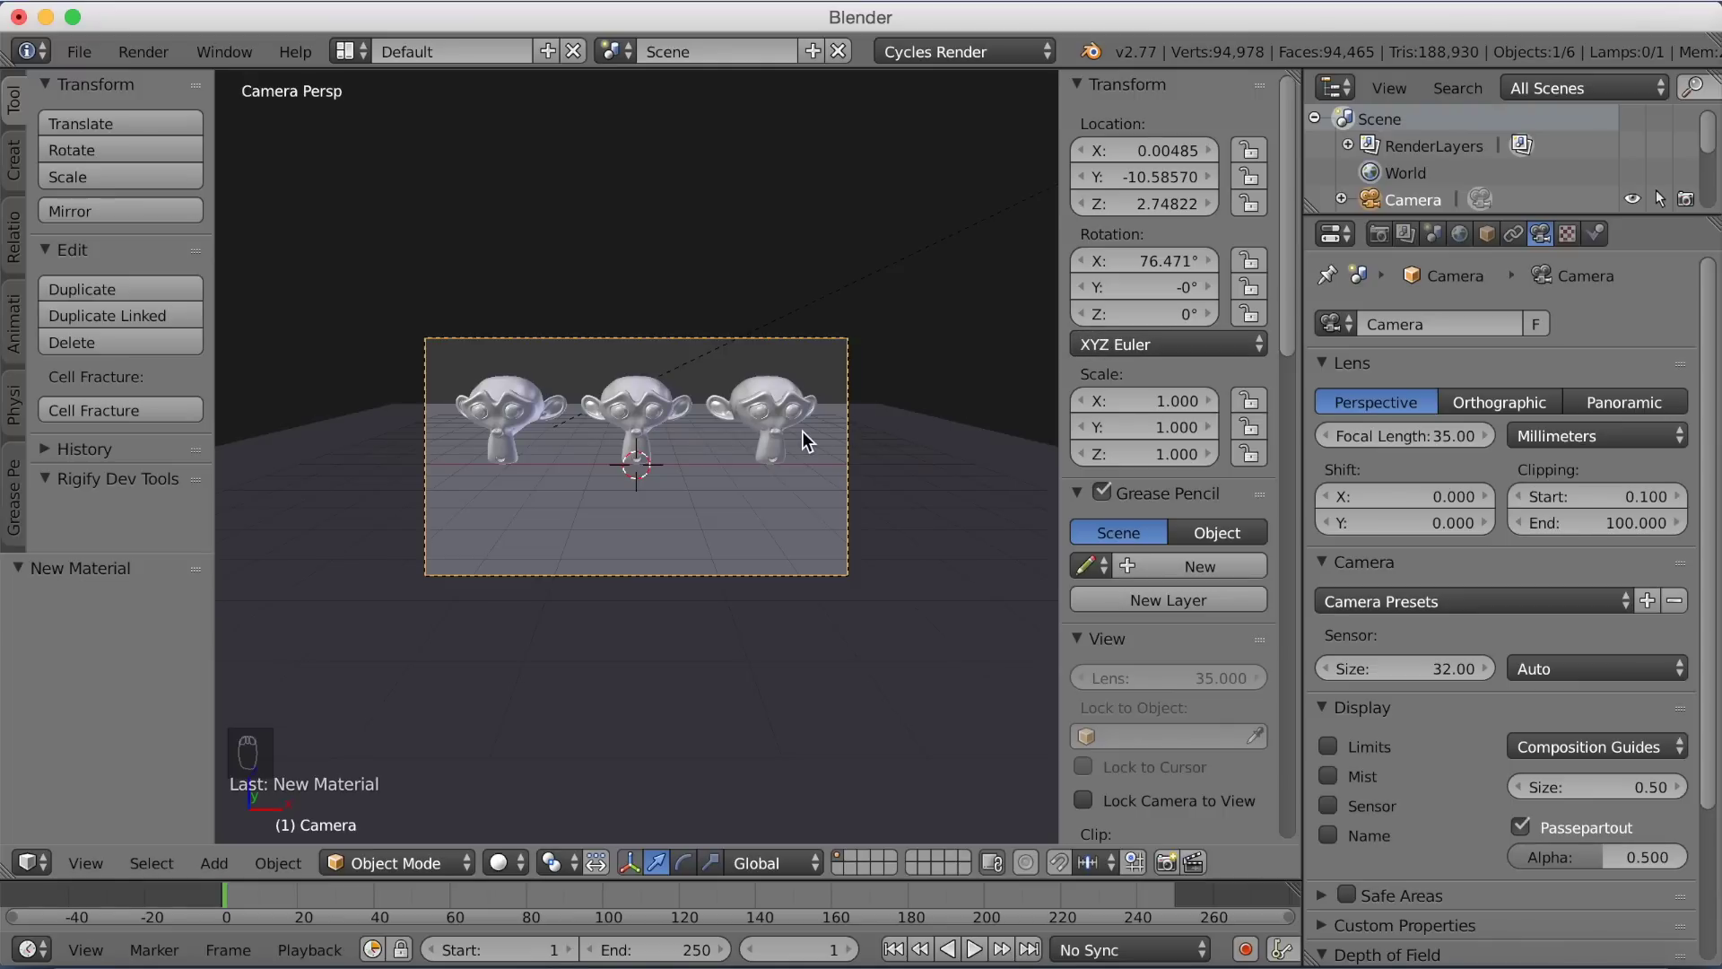
# Give the floor plane a new Glossy BSDF material with roughness 0.100 and dark grey colour 5D5D5D
pyautogui.hotkey('shift', 'z')
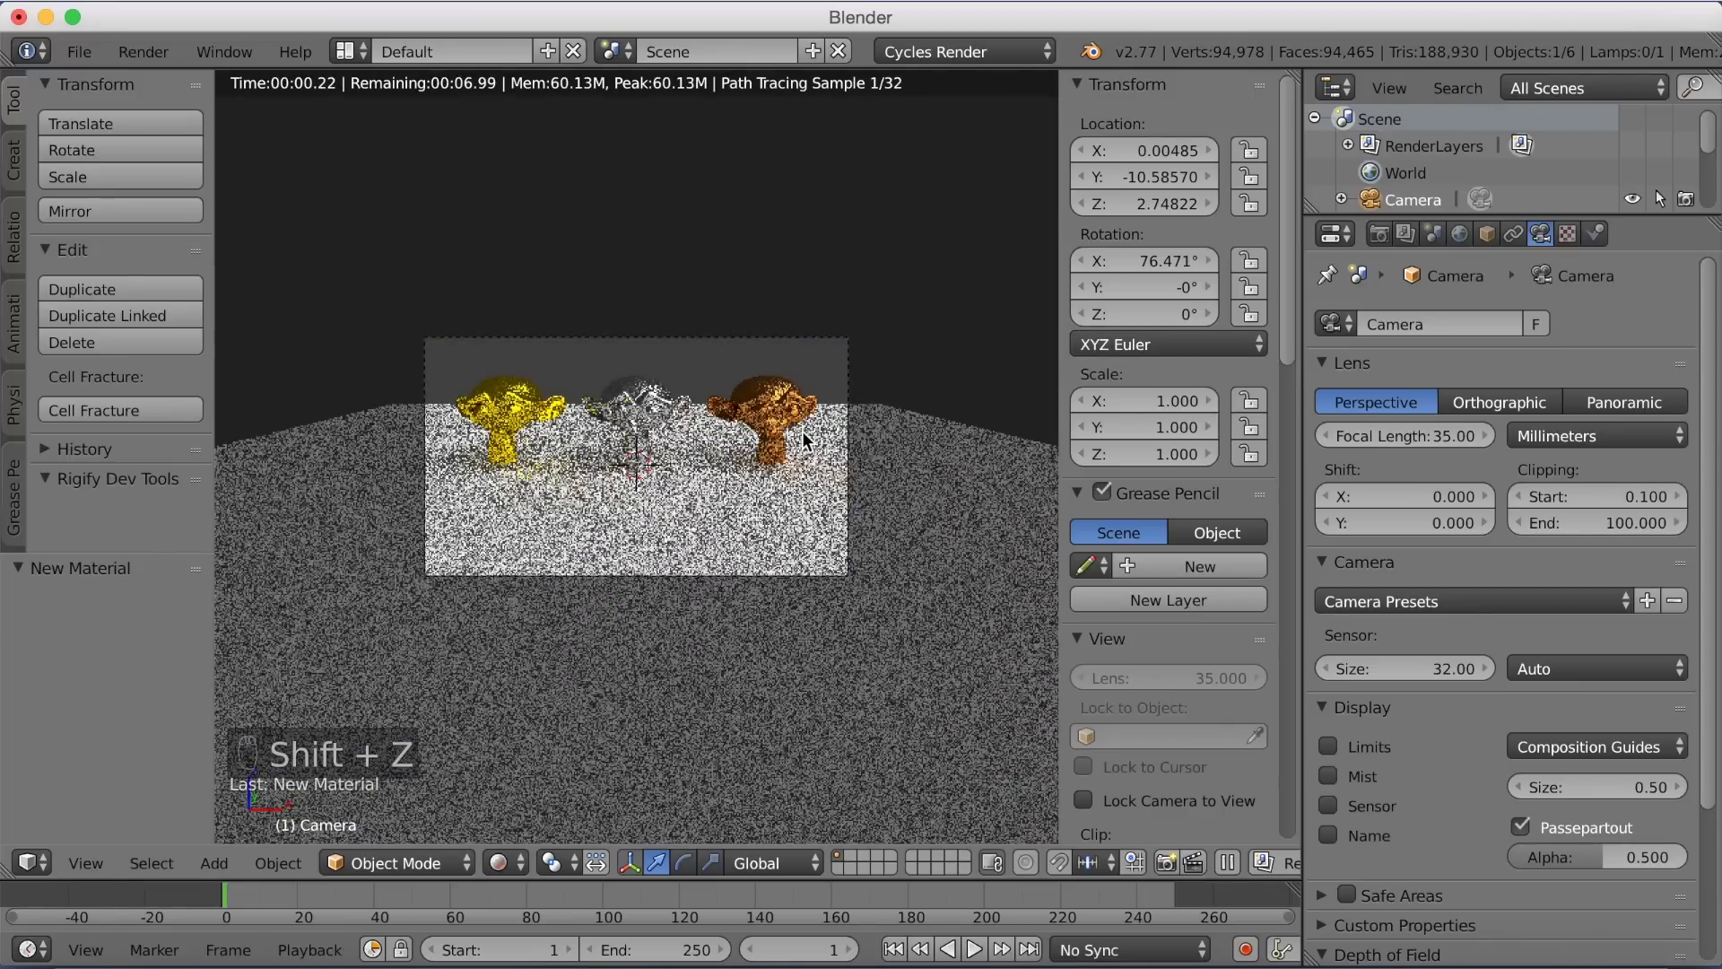
pyautogui.scroll(1, 801, 430)
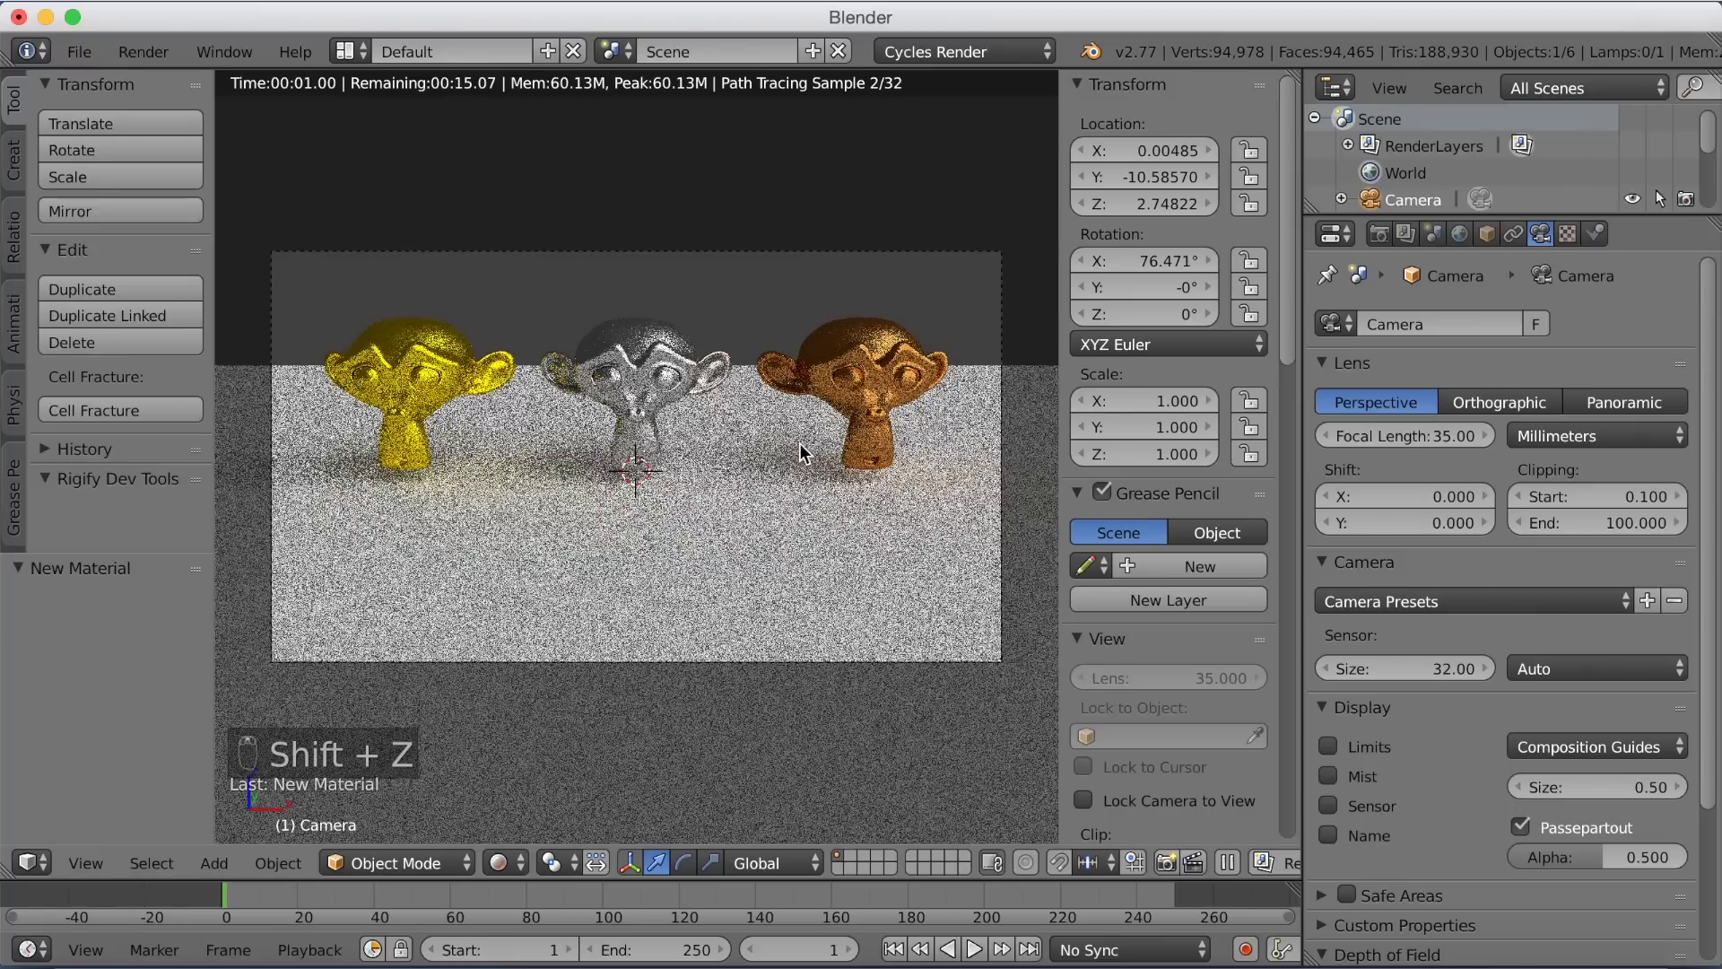
pyautogui.rightClick(726, 498)
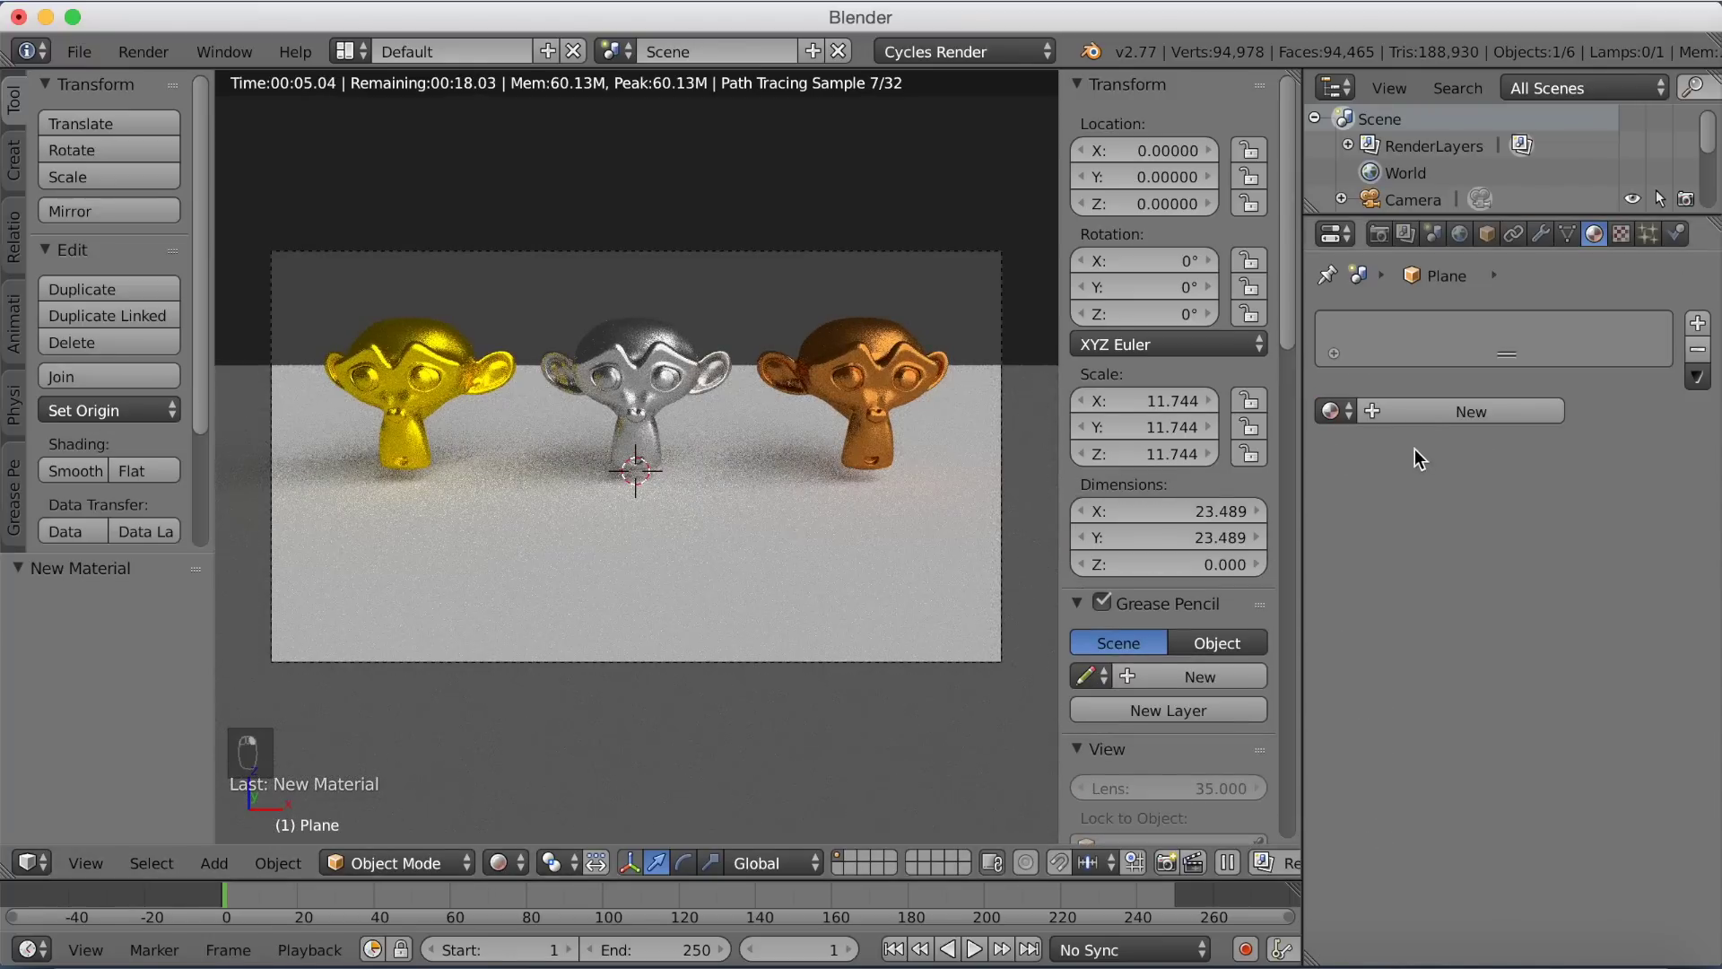
pyautogui.click(1423, 407)
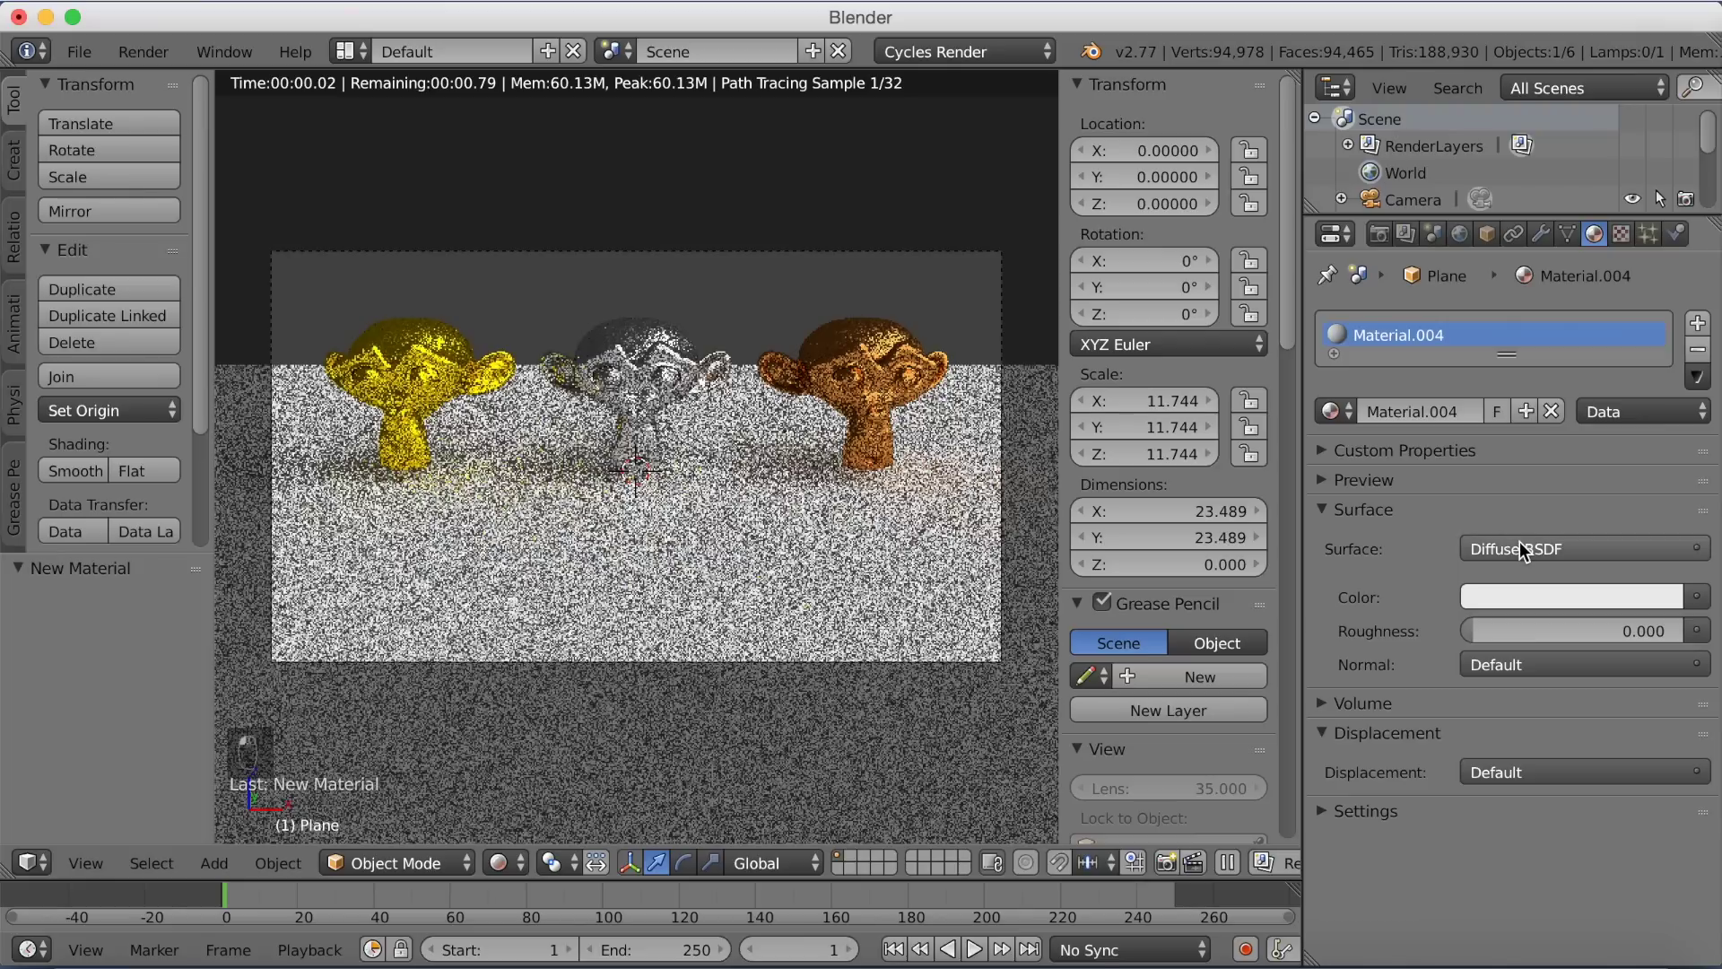
pyautogui.click(1519, 548)
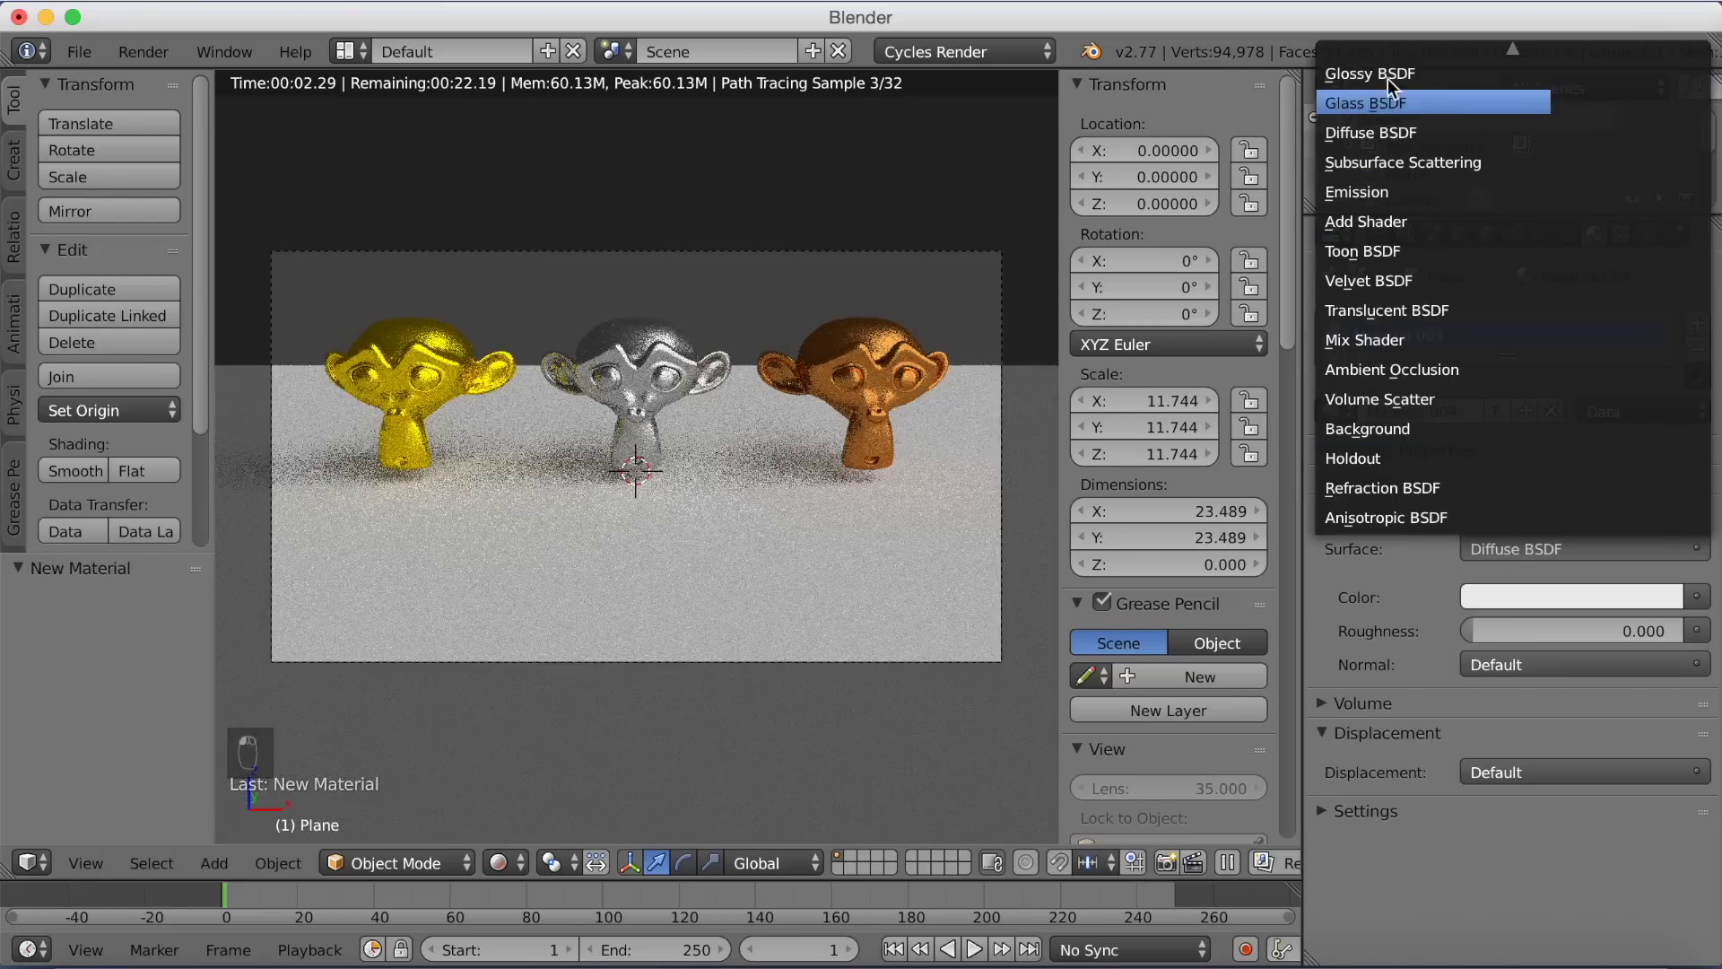
pyautogui.click(1386, 75)
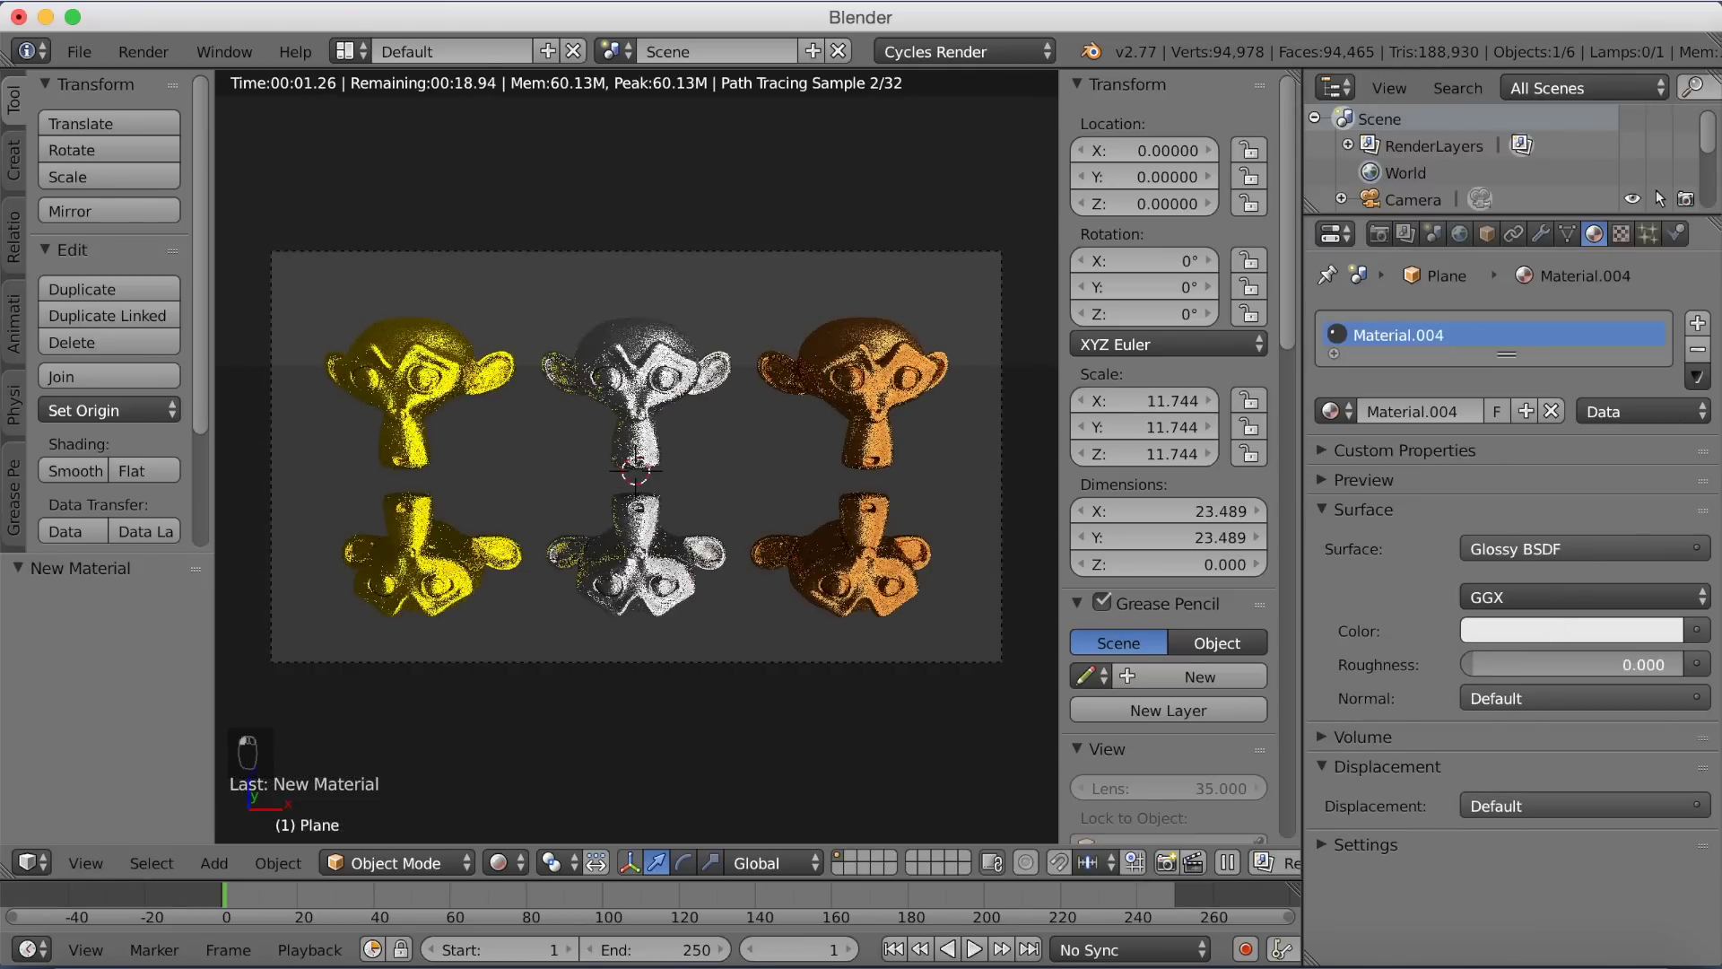
pyautogui.moveTo(1507, 665); pyautogui.dragTo(1519, 665)
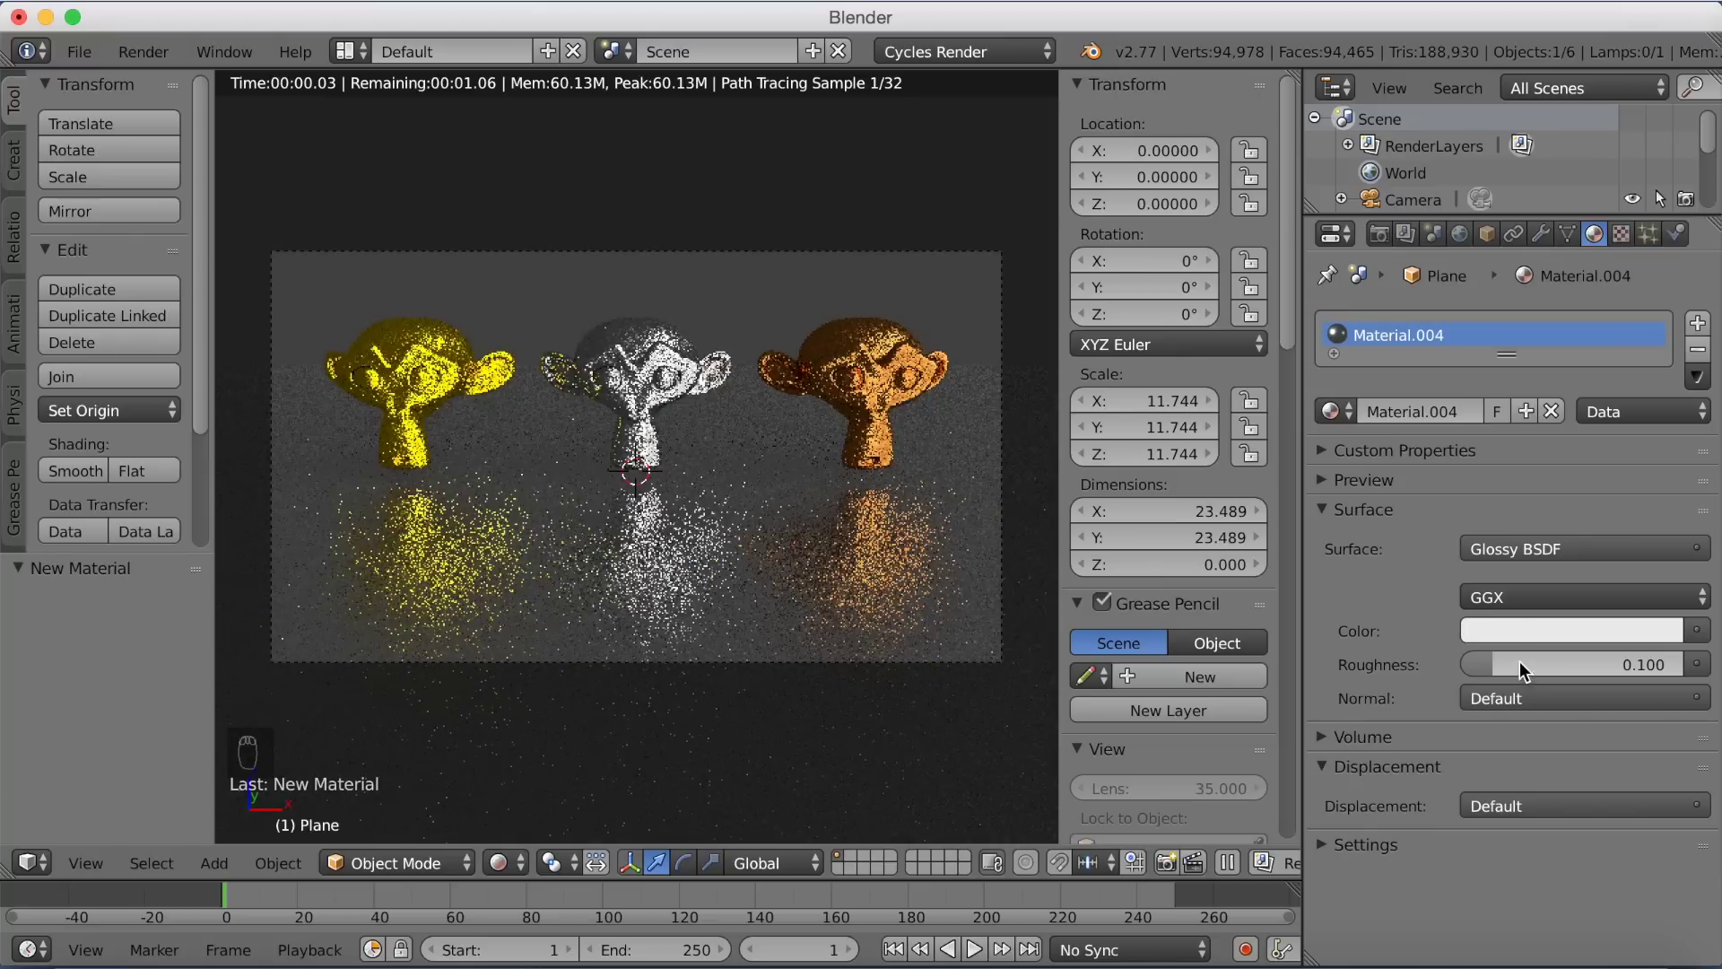
pyautogui.click(1509, 630)
pyautogui.click(1661, 370)
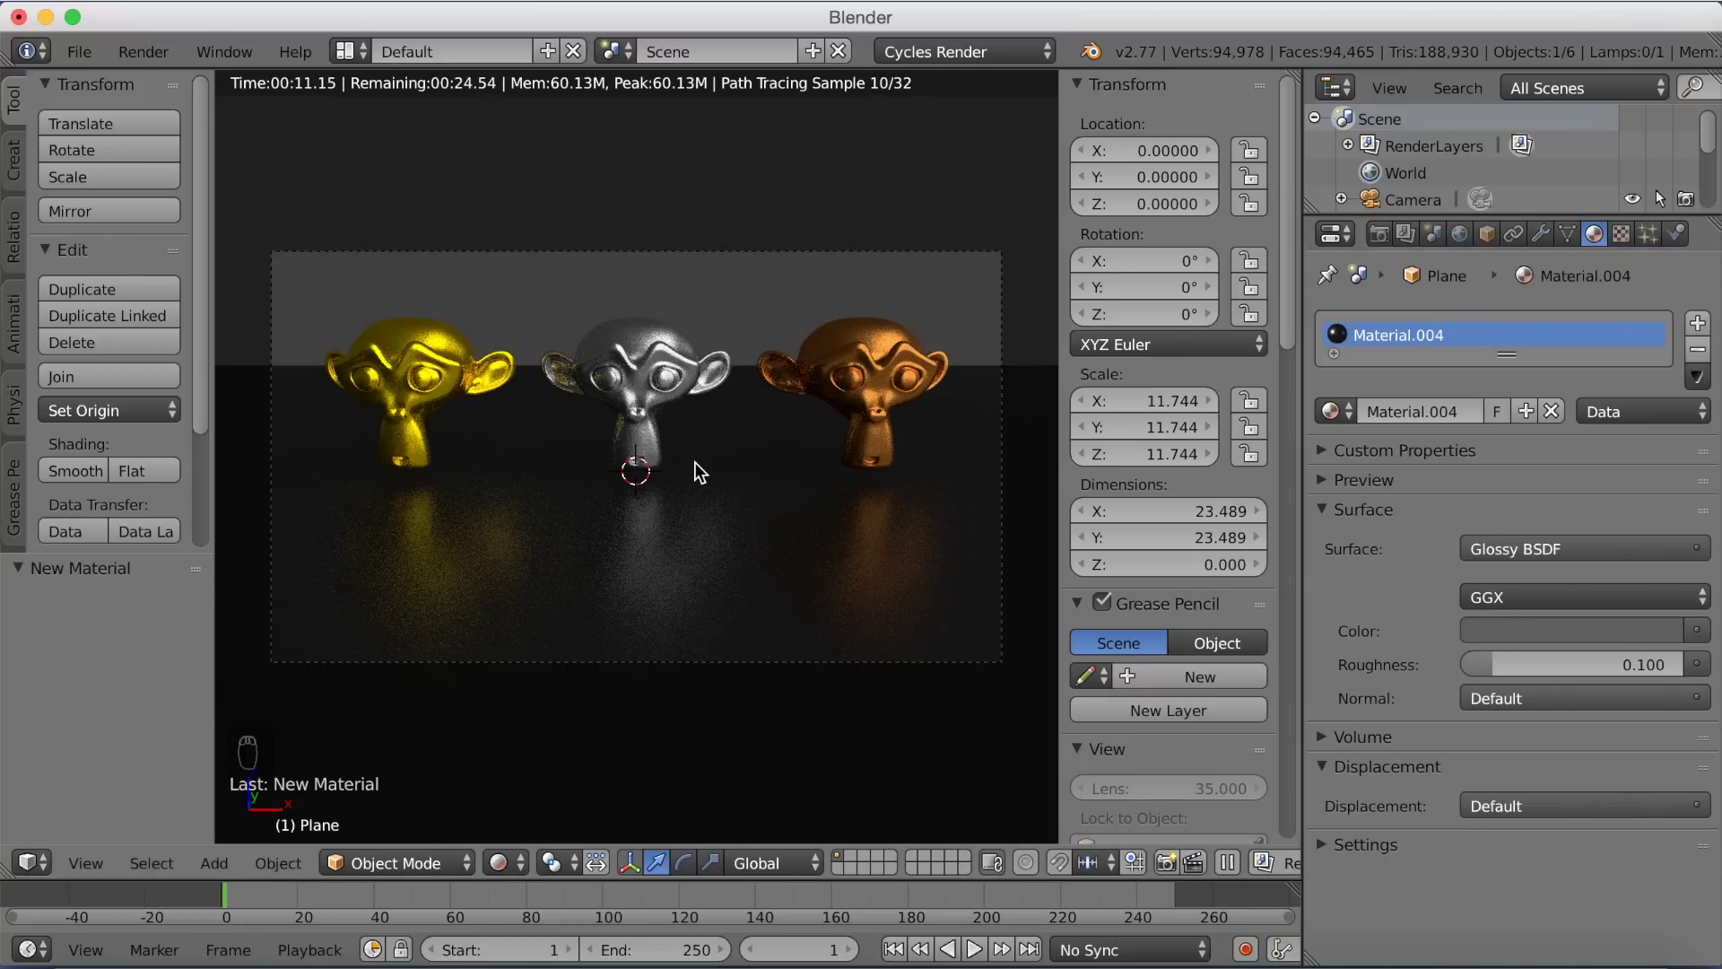
# Put the floor plane in edit mode and select its two back edges and one side edge
pyautogui.hotkey('shift', 'z')
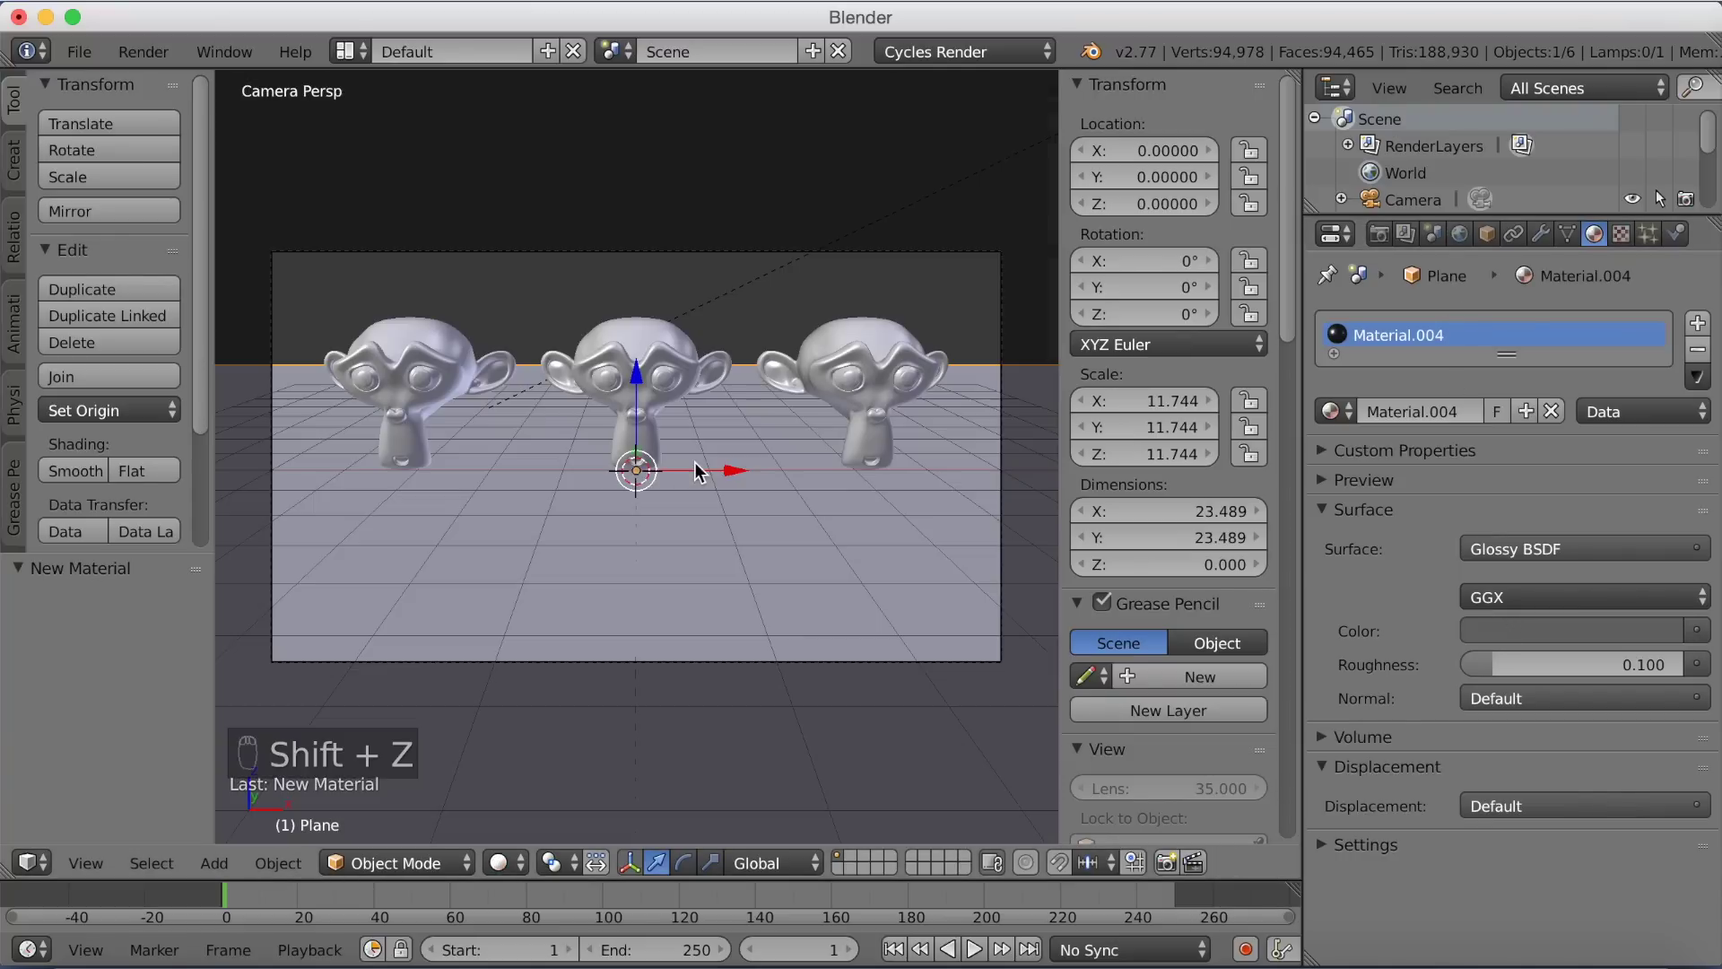
pyautogui.moveTo(694, 461)
pyautogui.mouseDown(button='middle')
pyautogui.moveTo(756, 470)
pyautogui.moveTo(740, 468)
pyautogui.mouseUp(button='middle')
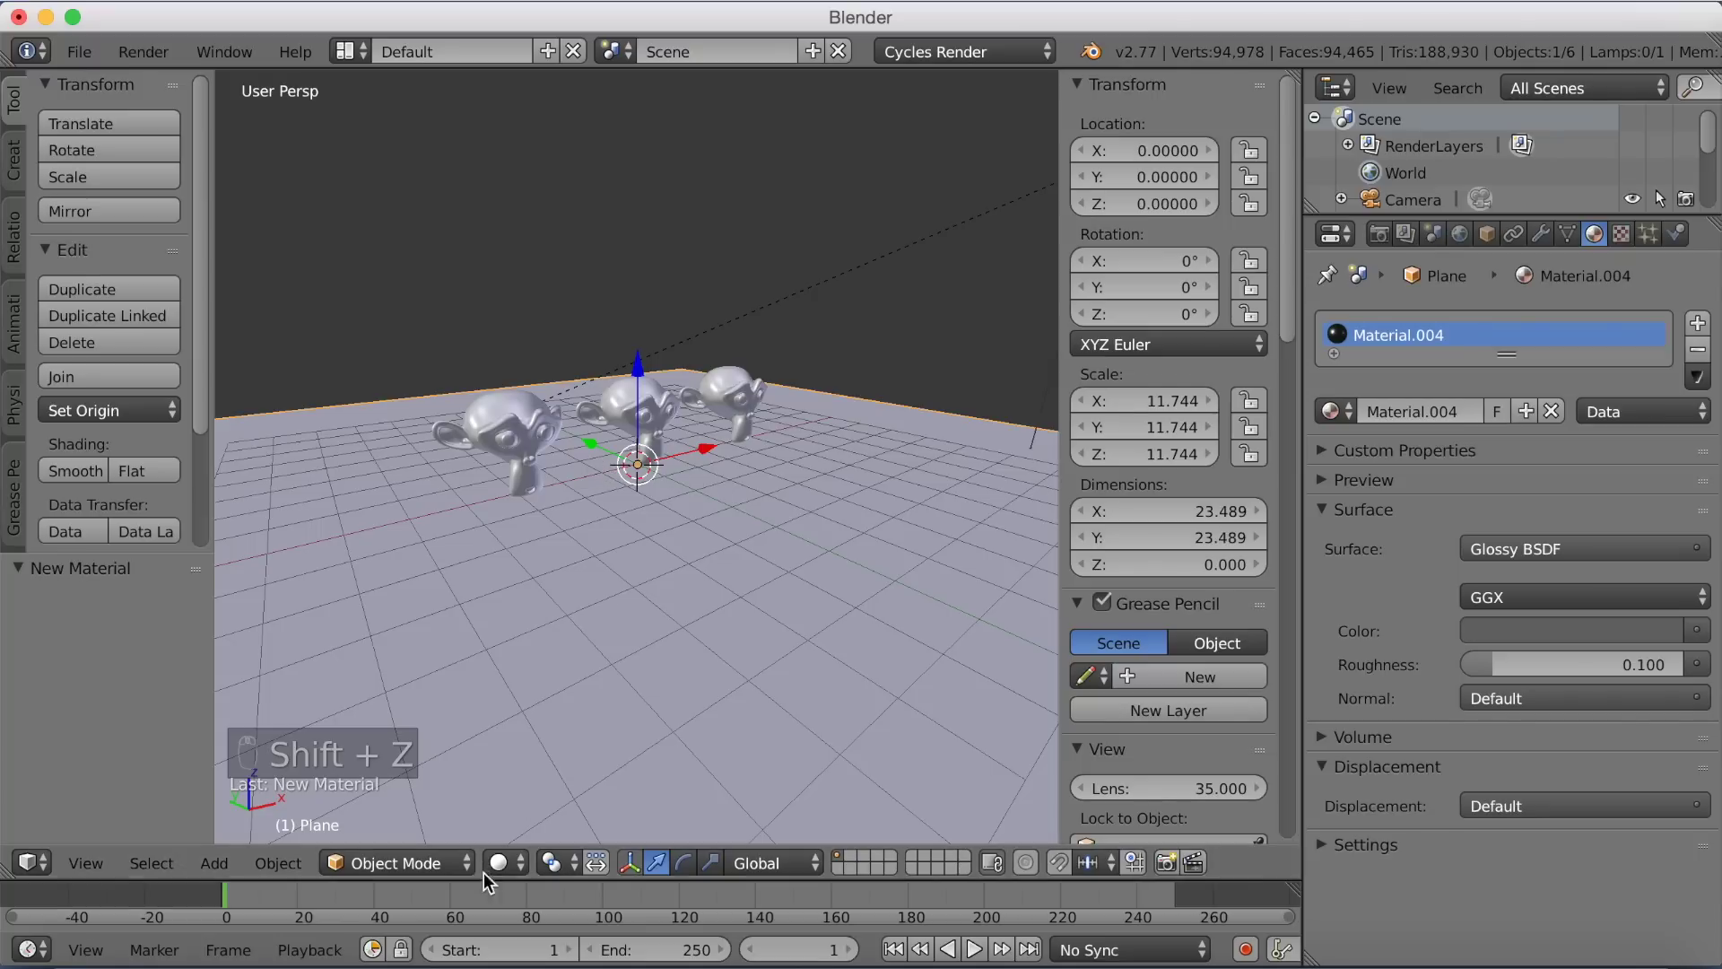
pyautogui.click(444, 859)
pyautogui.click(430, 793)
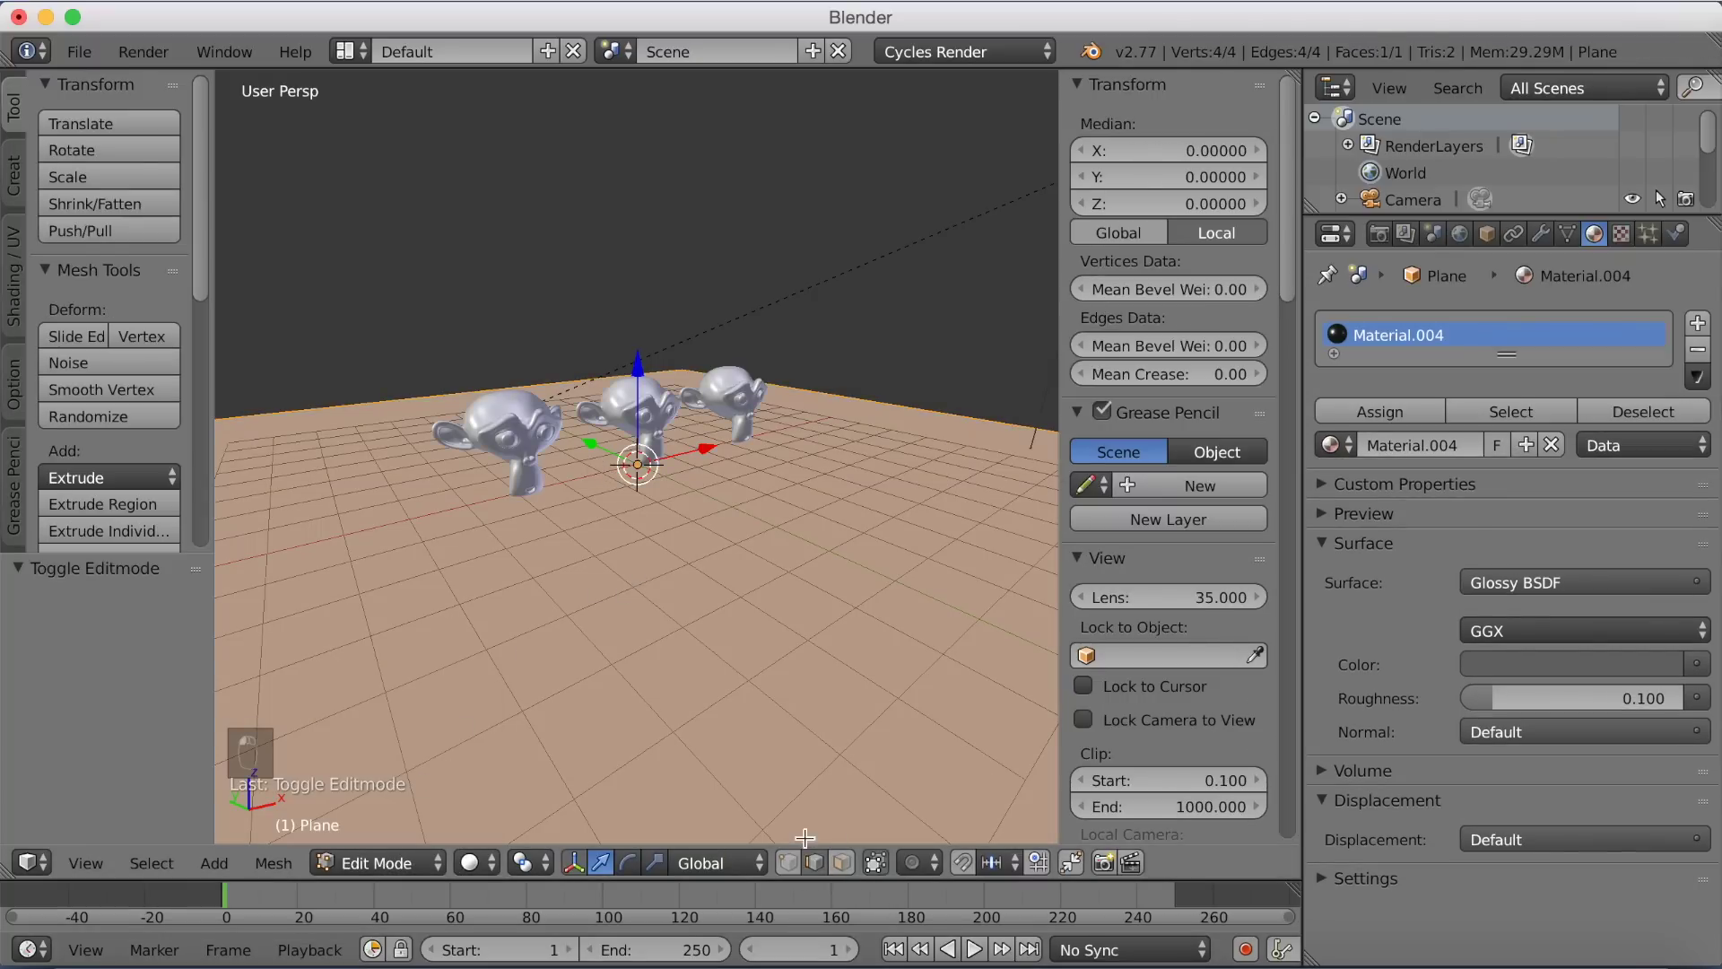
pyautogui.scroll(-4, 588, 500)
pyautogui.rightClick(705, 413)
pyautogui.keyDown('shift'); pyautogui.rightClick(492, 442); pyautogui.keyUp('shift')
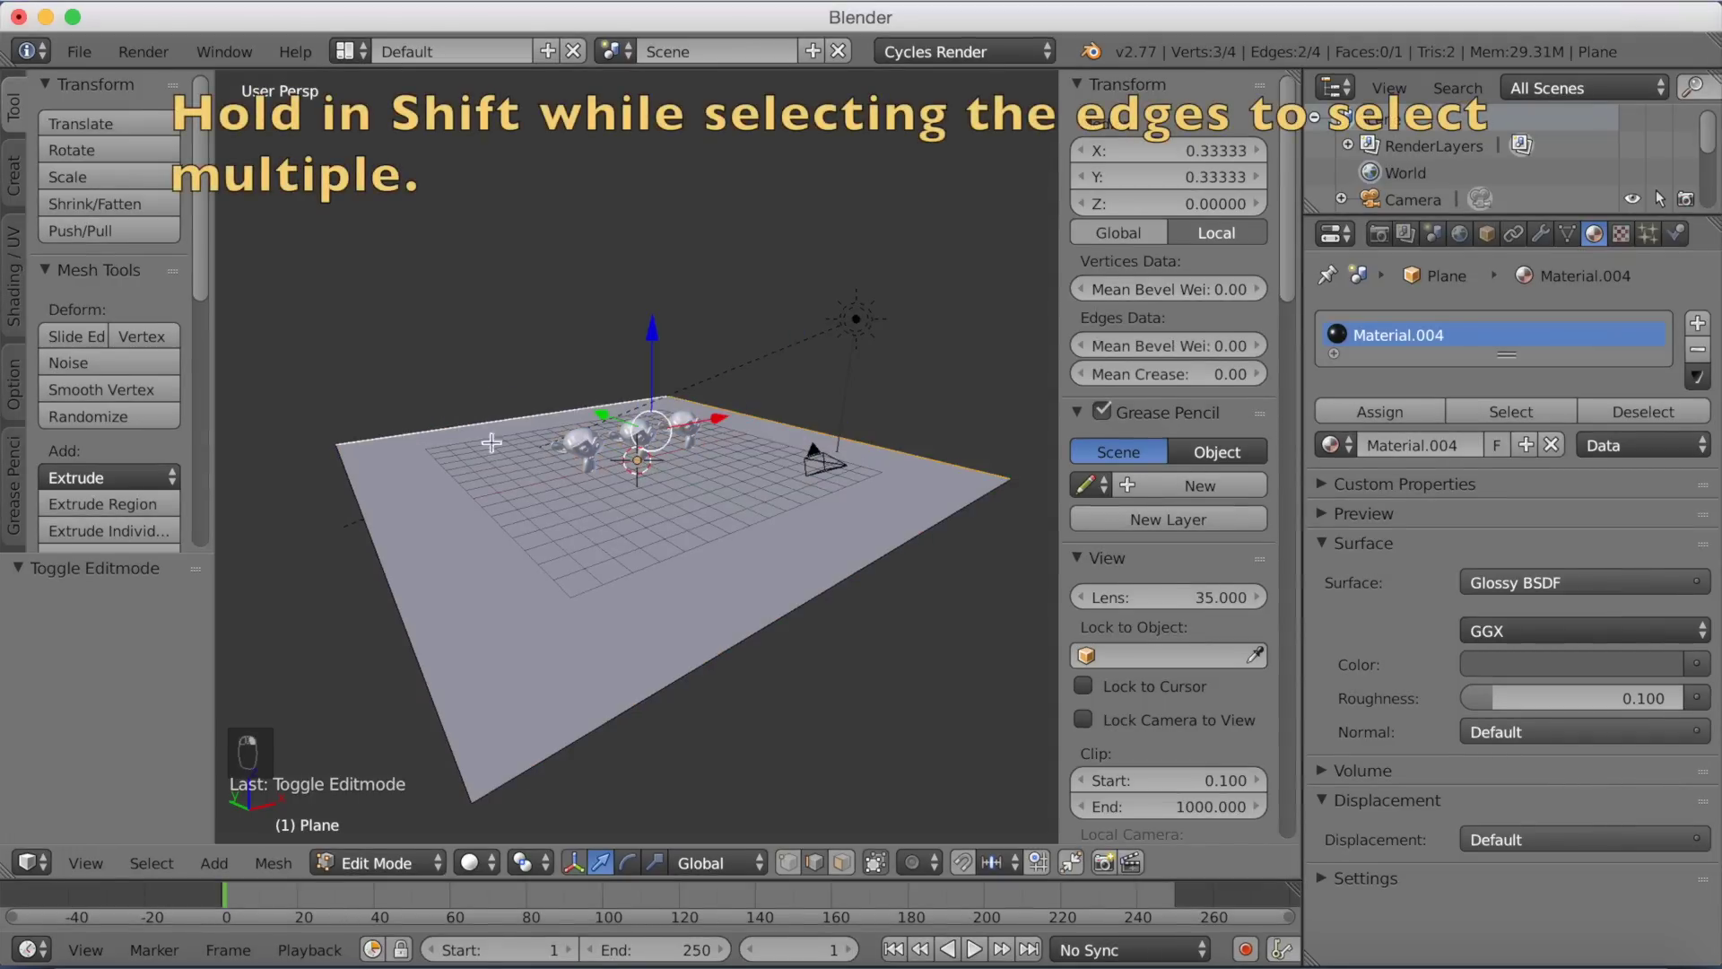
pyautogui.keyDown('shift'); pyautogui.rightClick(400, 556); pyautogui.keyUp('shift')
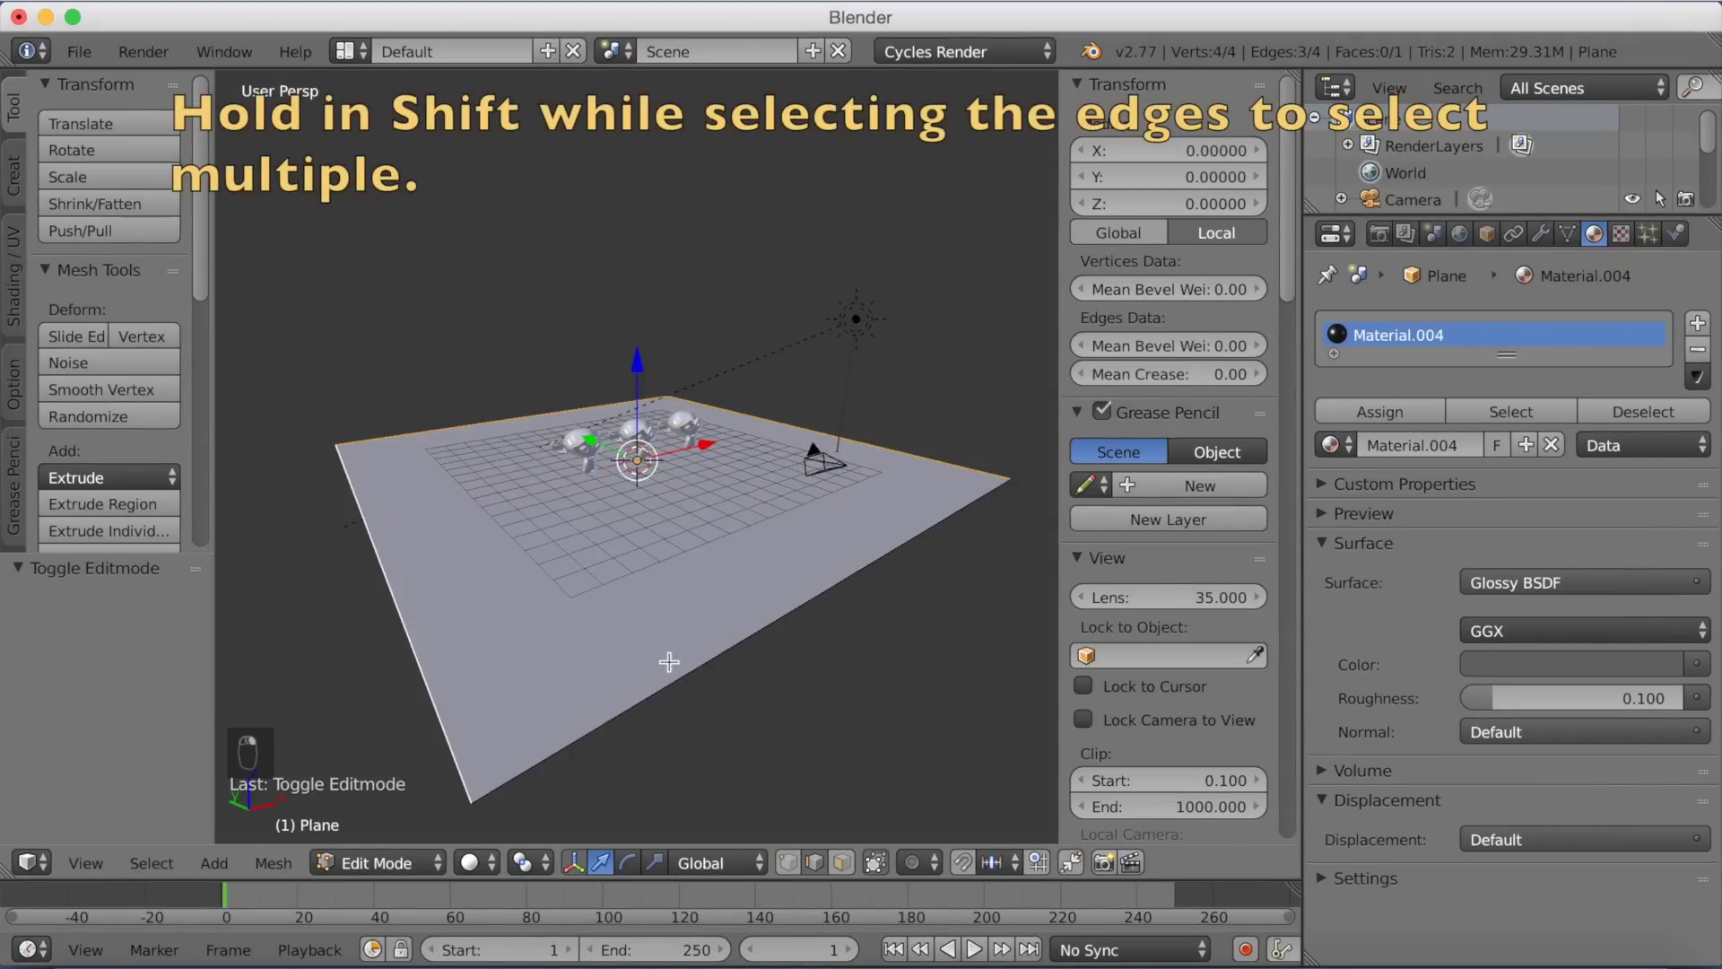
pyautogui.moveTo(668, 619); pyautogui.dragTo(646, 607, button='middle')
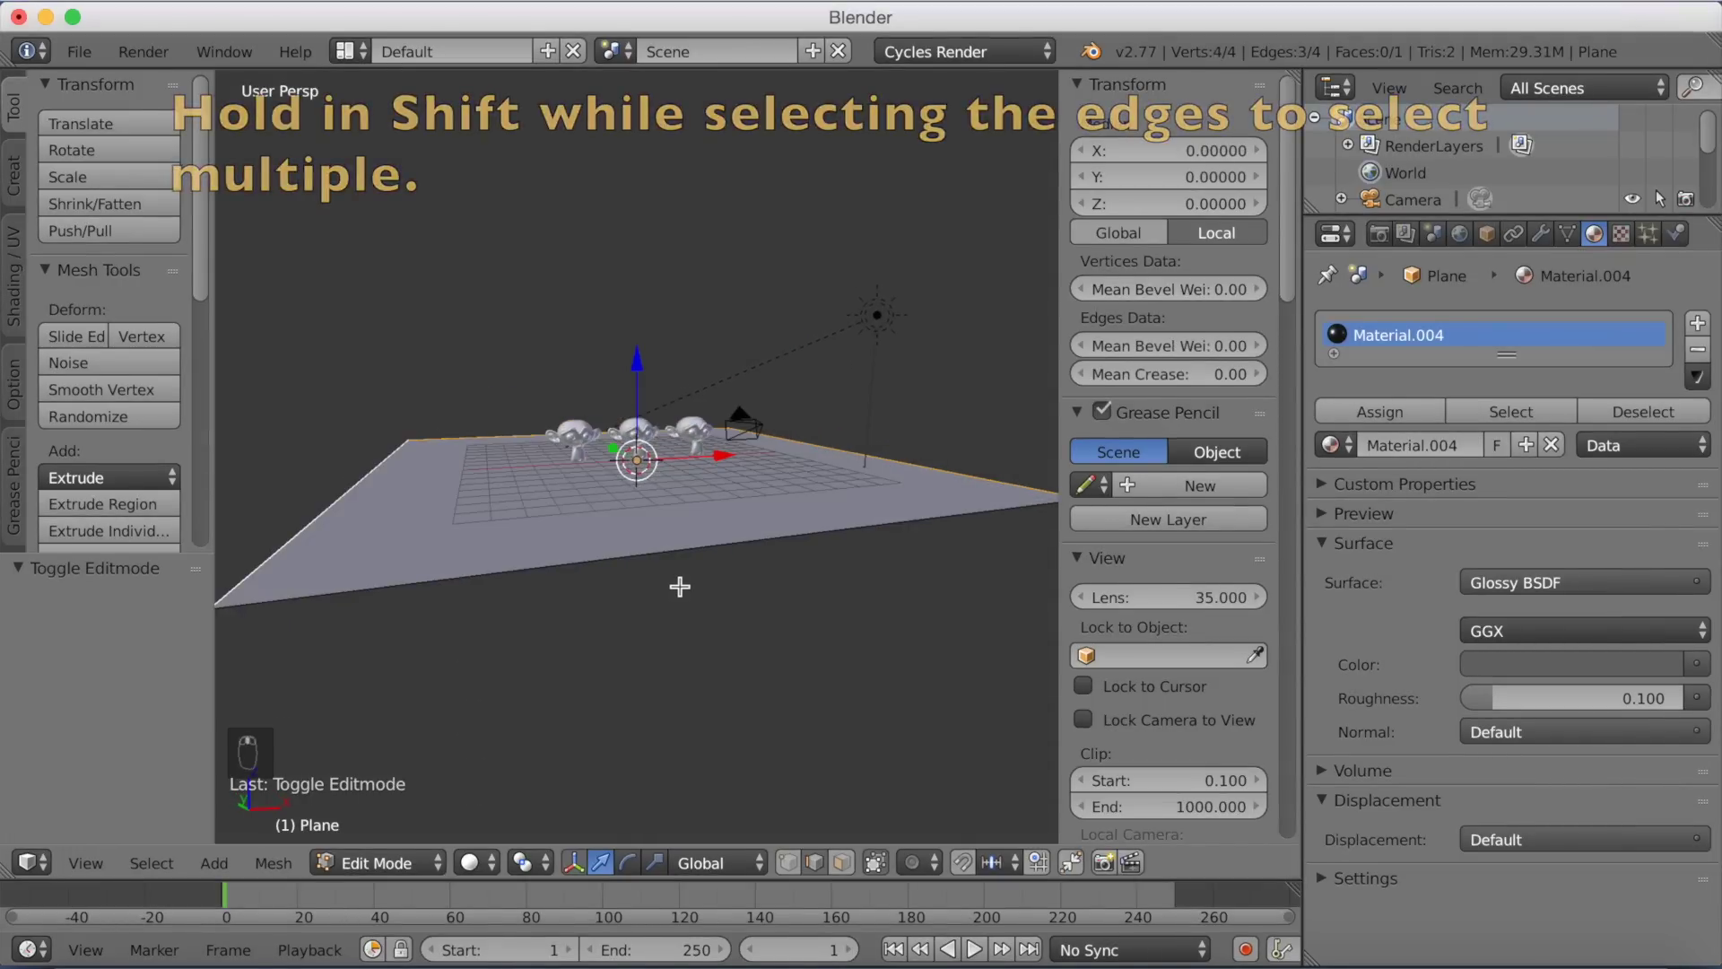
# Extrude the edges 5.162 up into walls, push them 5.168 back along Y, then preview through the camera
pyautogui.press('e')
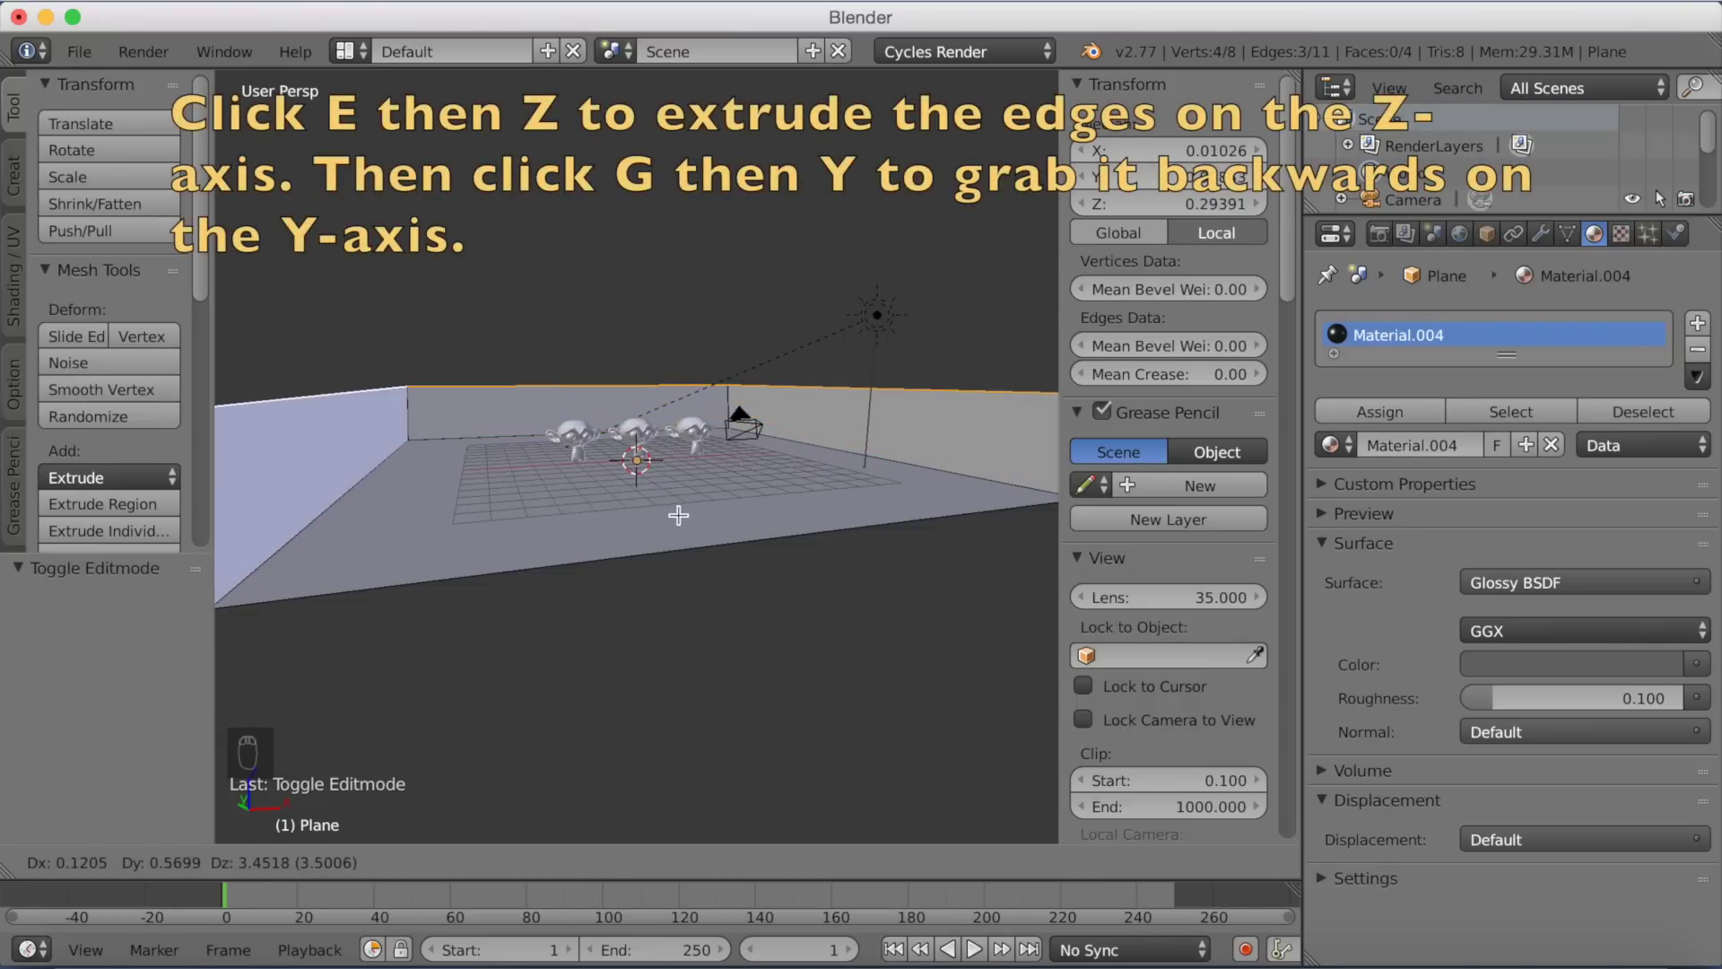
pyautogui.click(693, 479)
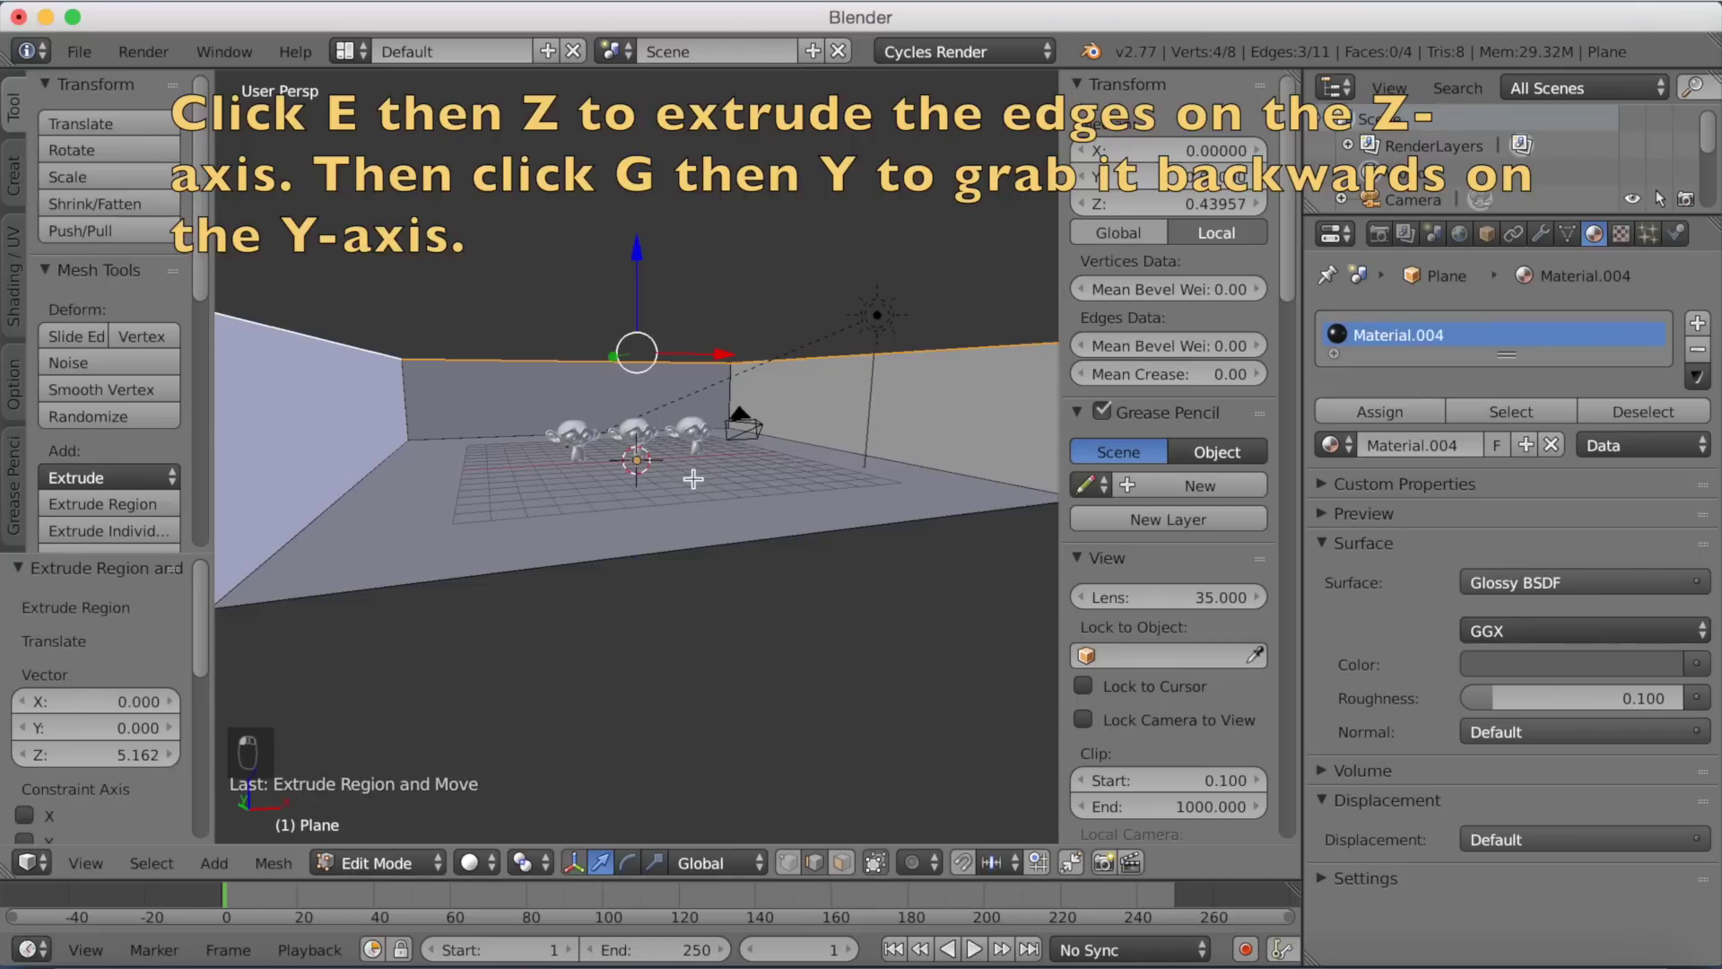
pyautogui.moveTo(696, 483); pyautogui.dragTo(711, 557, button='middle')
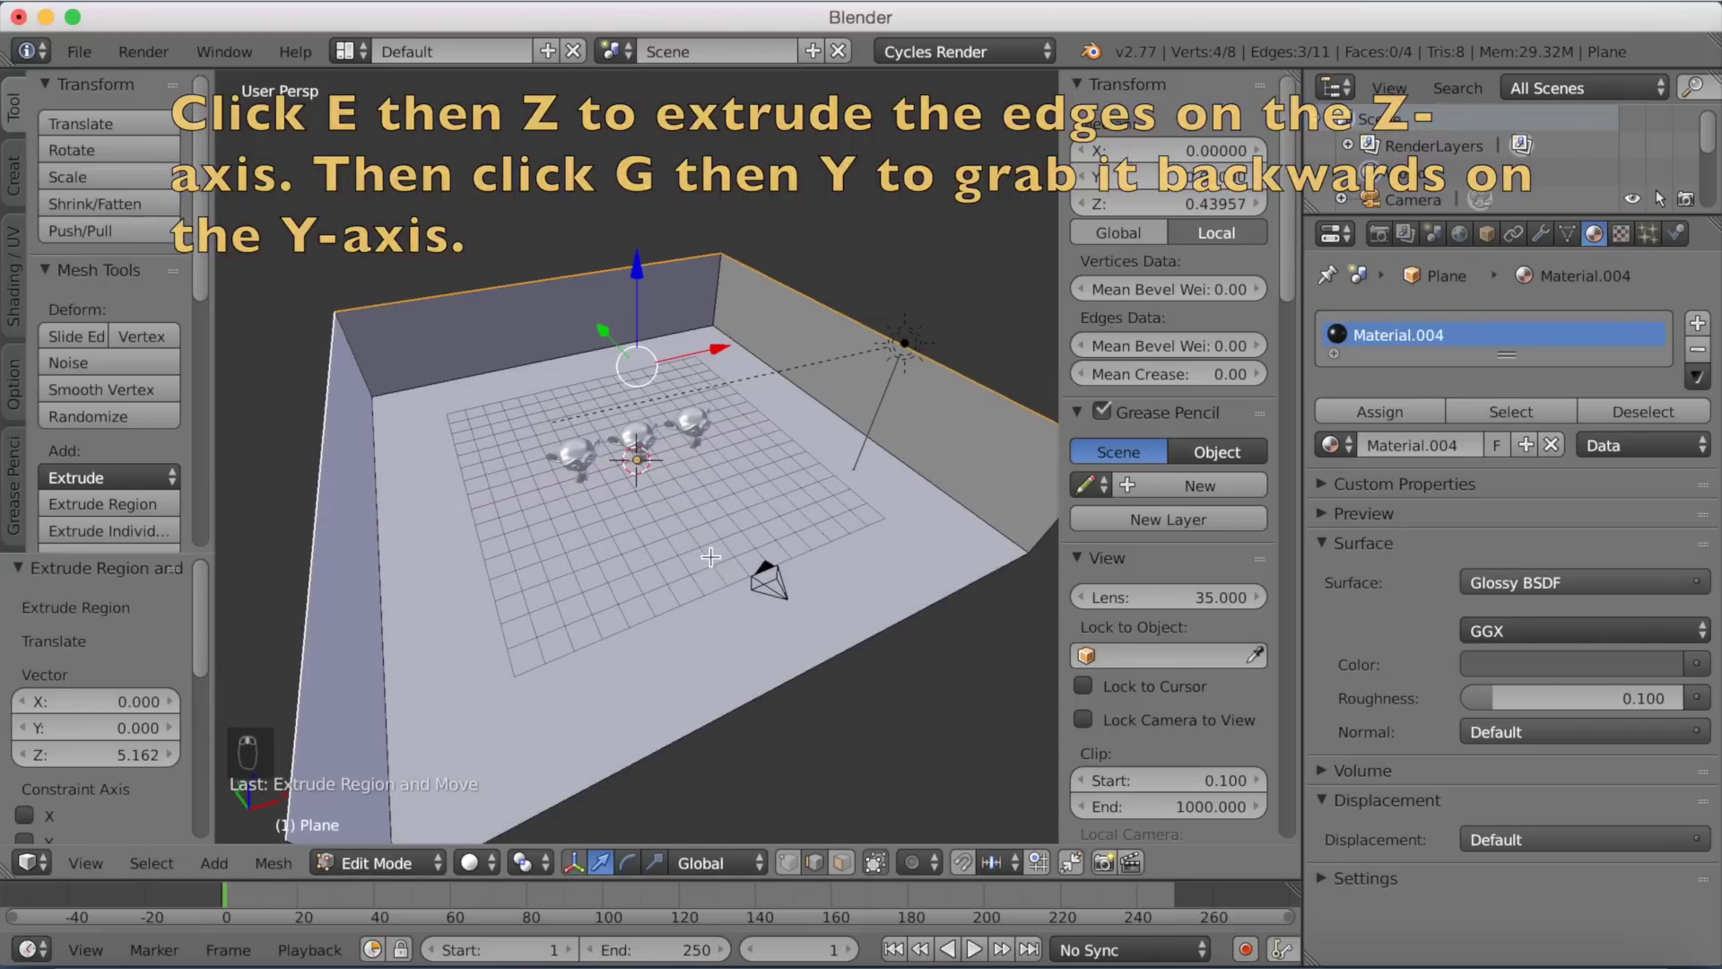
pyautogui.press('g')
pyautogui.press('y')
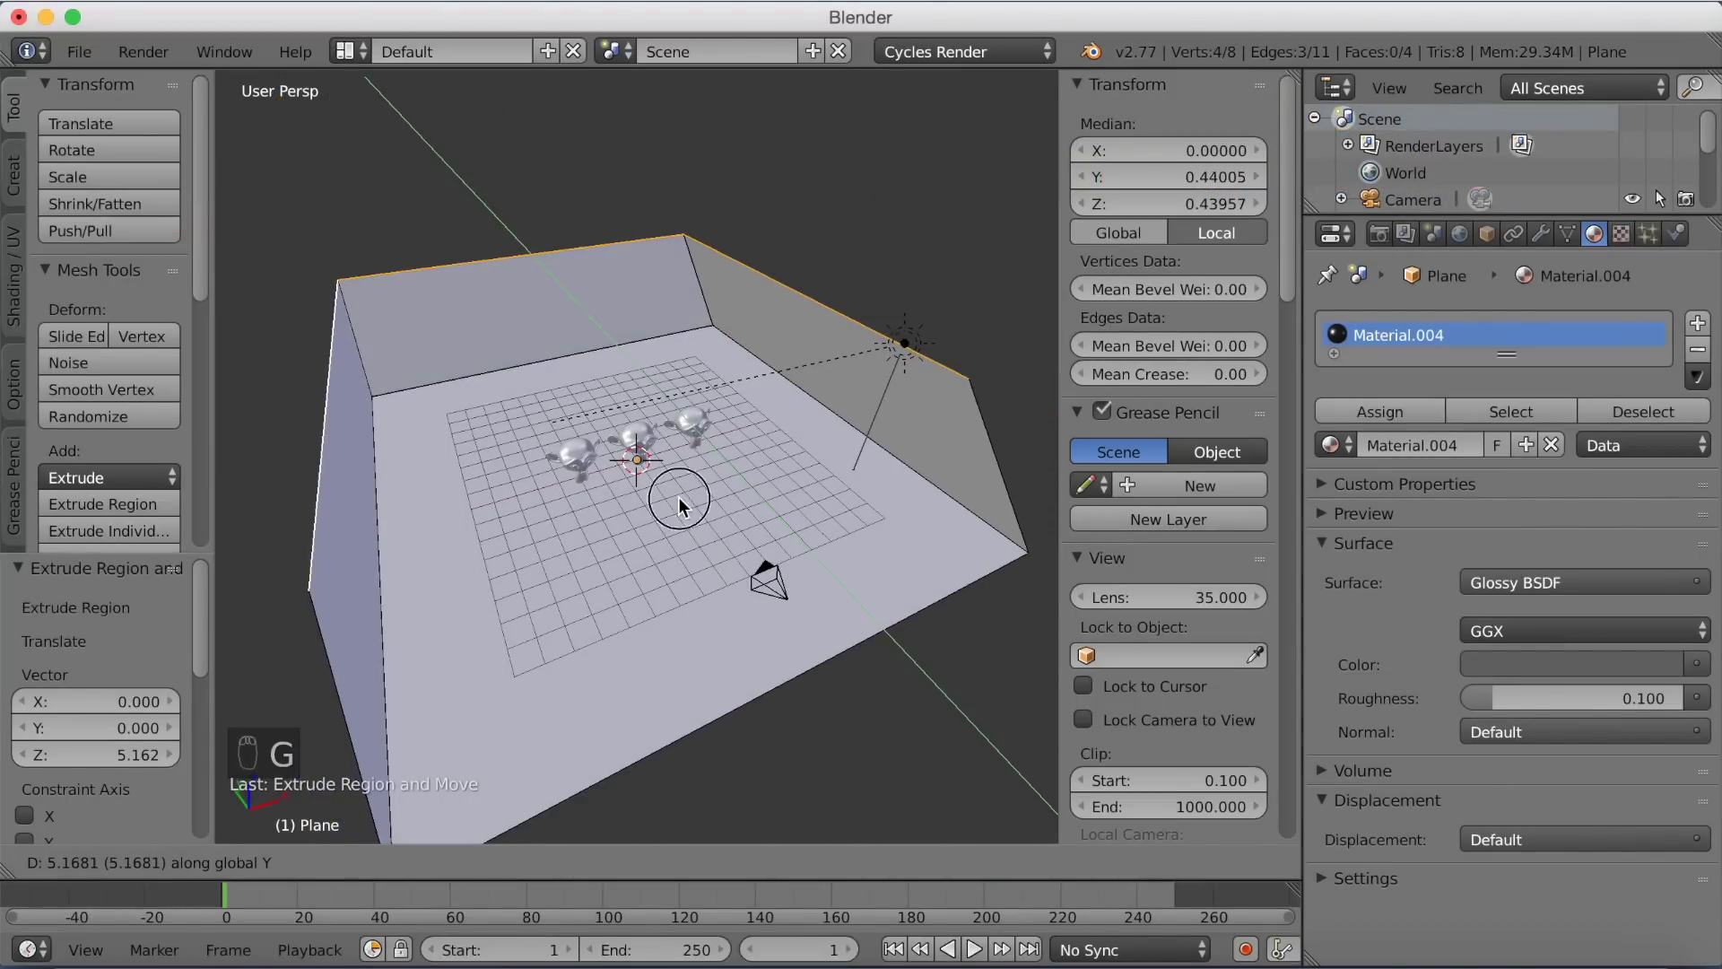
pyautogui.click(682, 502)
pyautogui.press('KP_0')
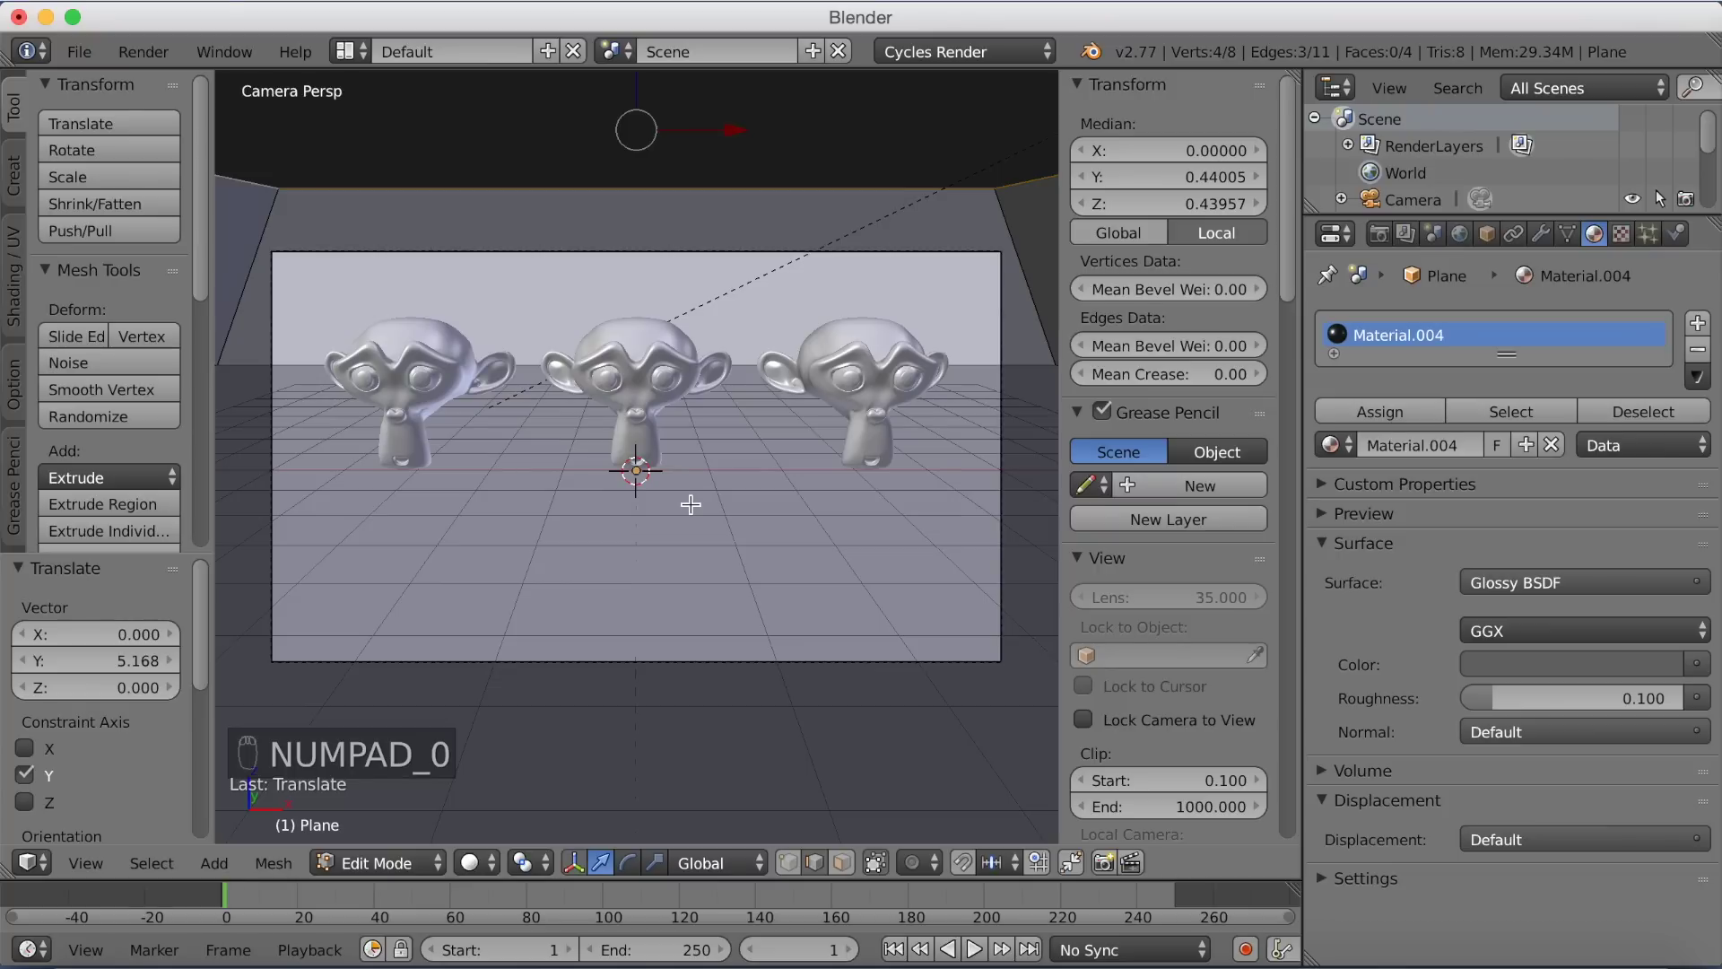
pyautogui.hotkey('shift', 'z')
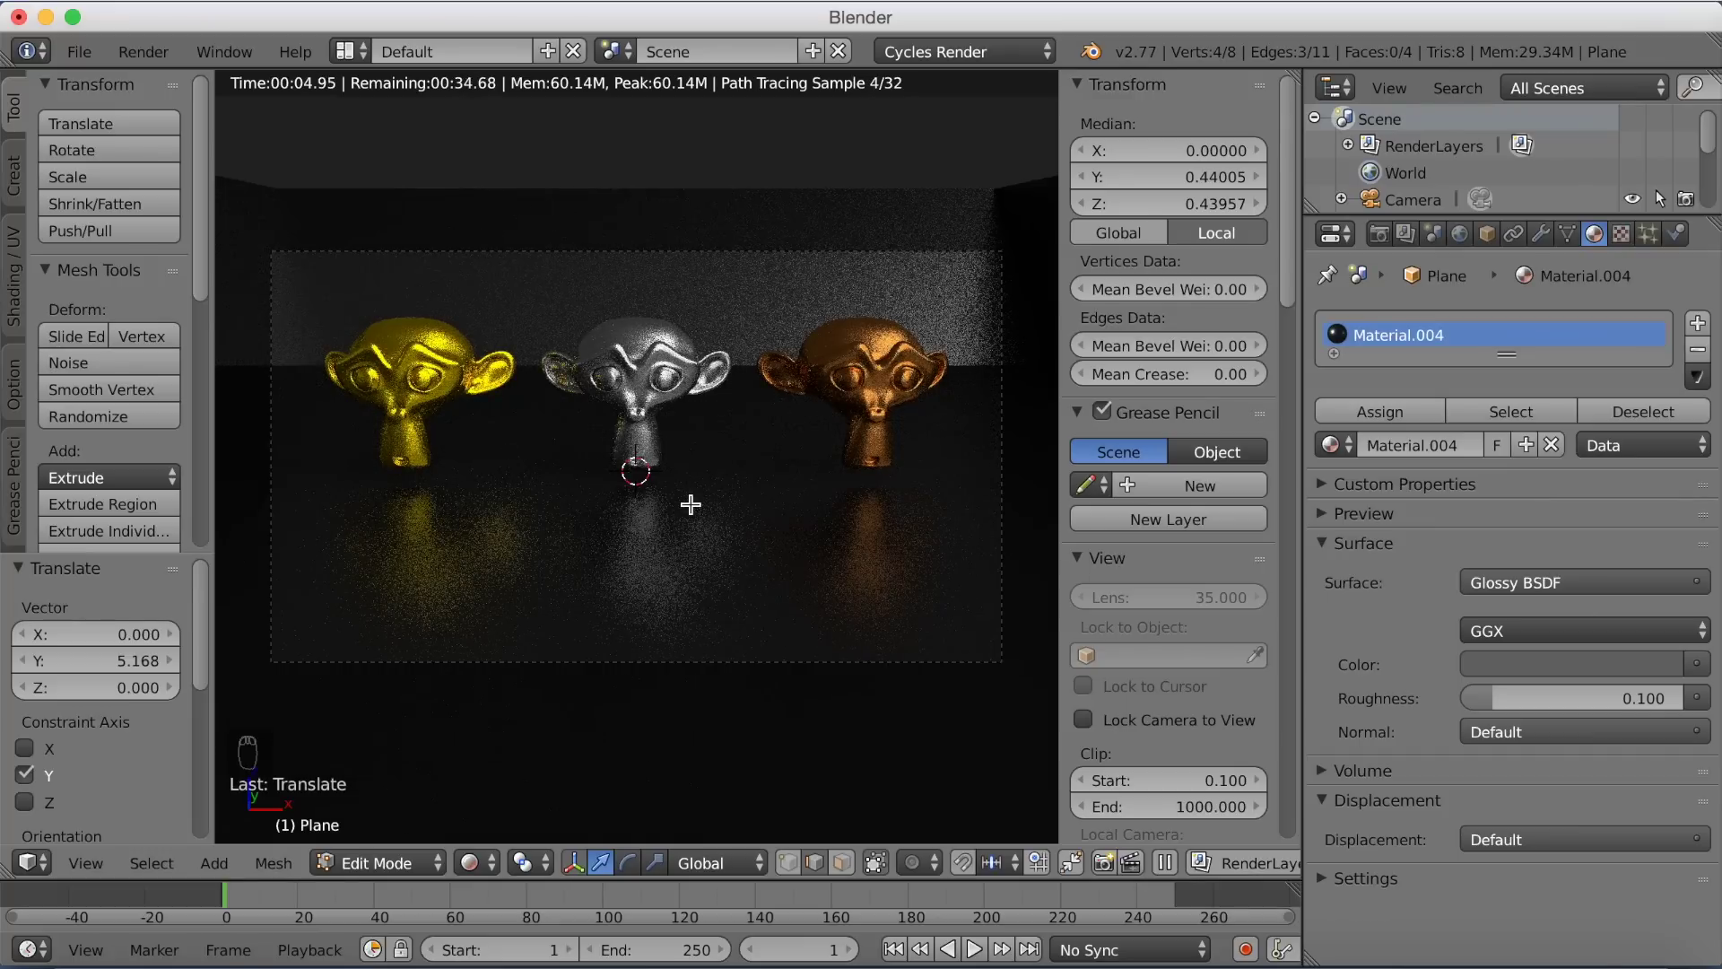
# In the rendered view, set the World background colour to dark grey 414141
pyautogui.hotkey('shift', 'z')
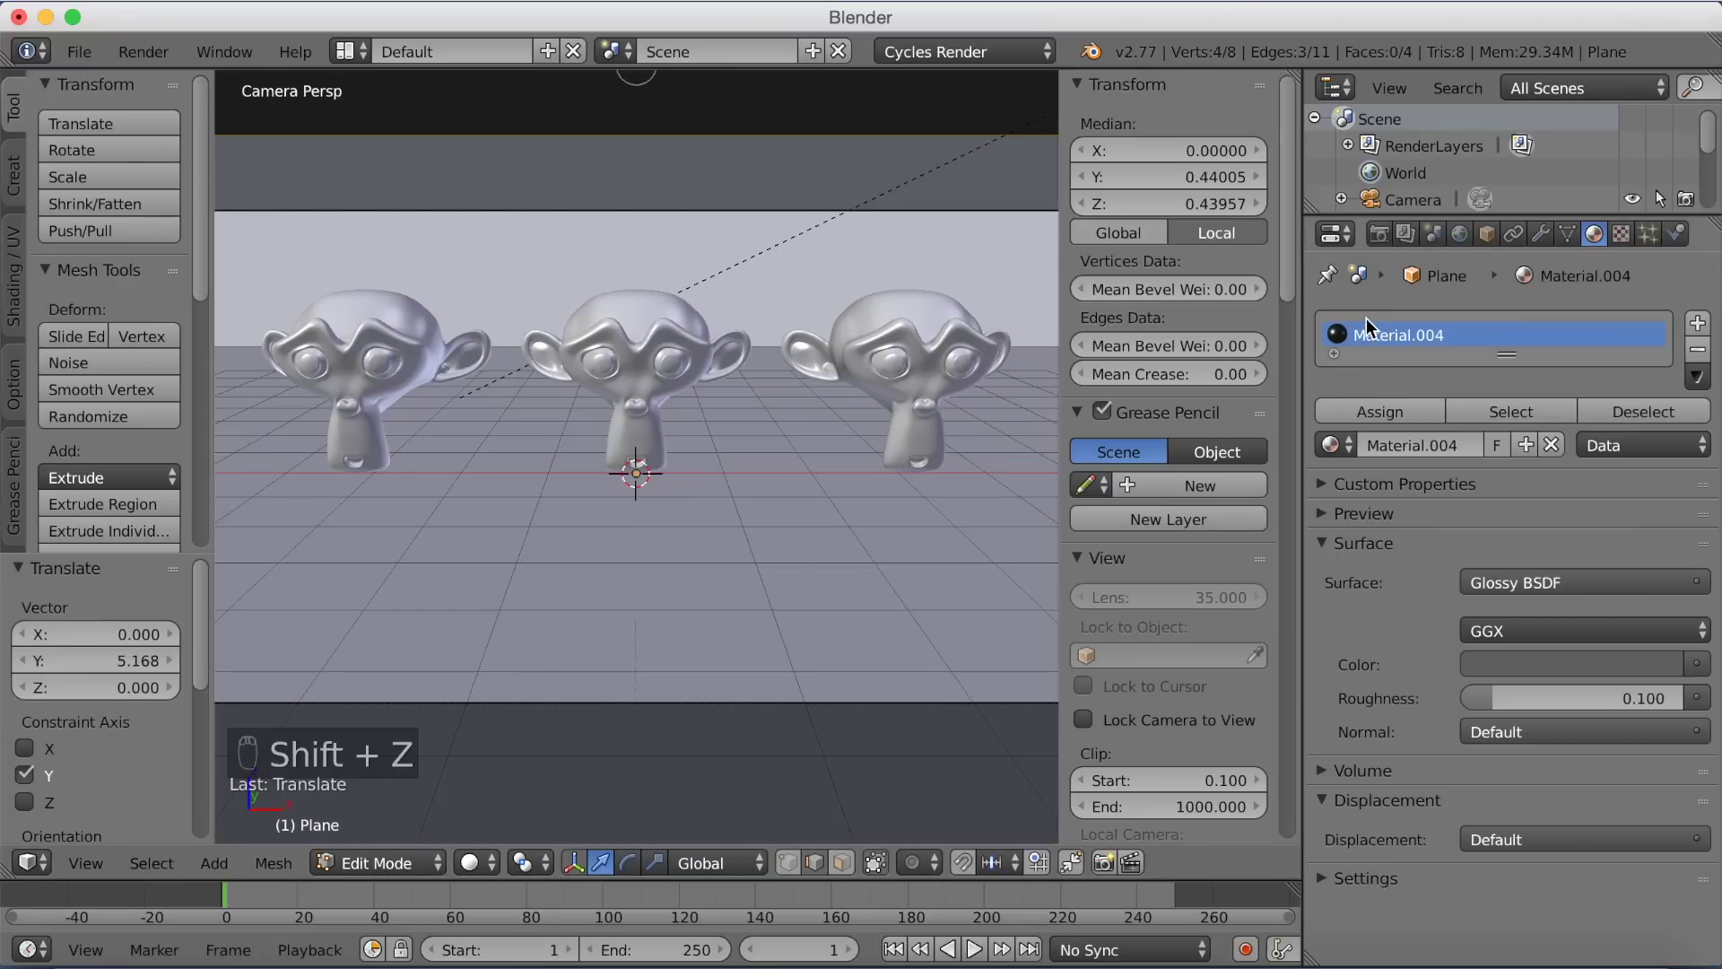
pyautogui.click(1461, 234)
pyautogui.click(476, 862)
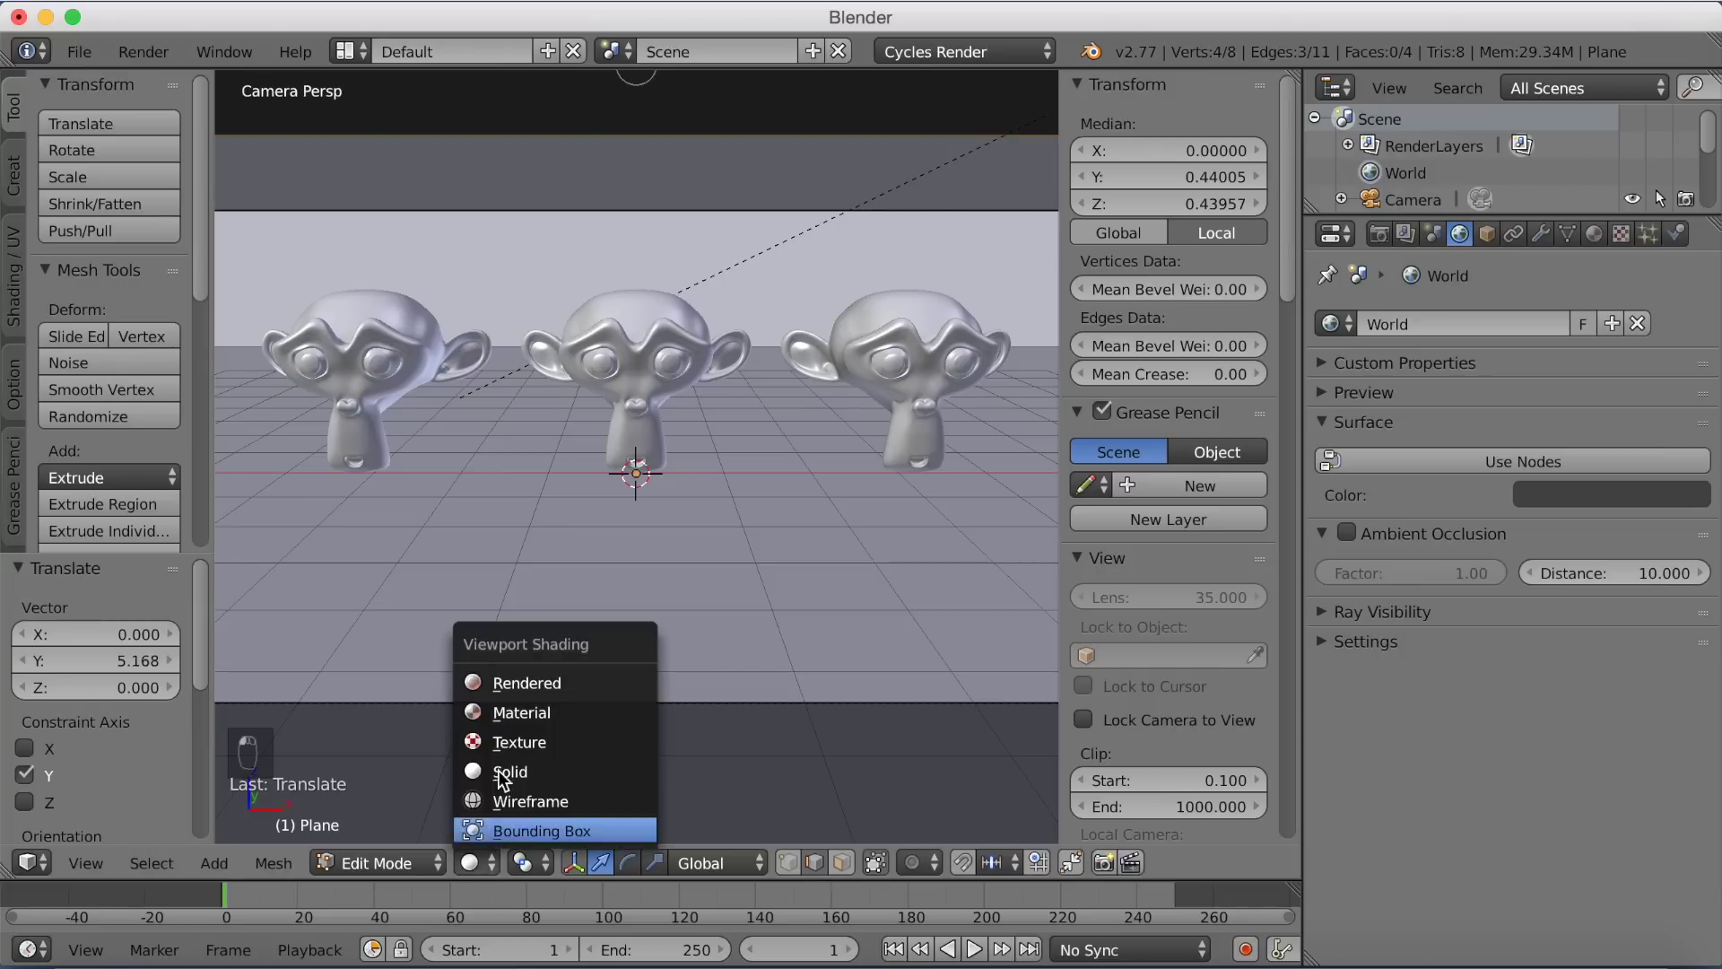
pyautogui.click(524, 682)
pyautogui.click(1571, 489)
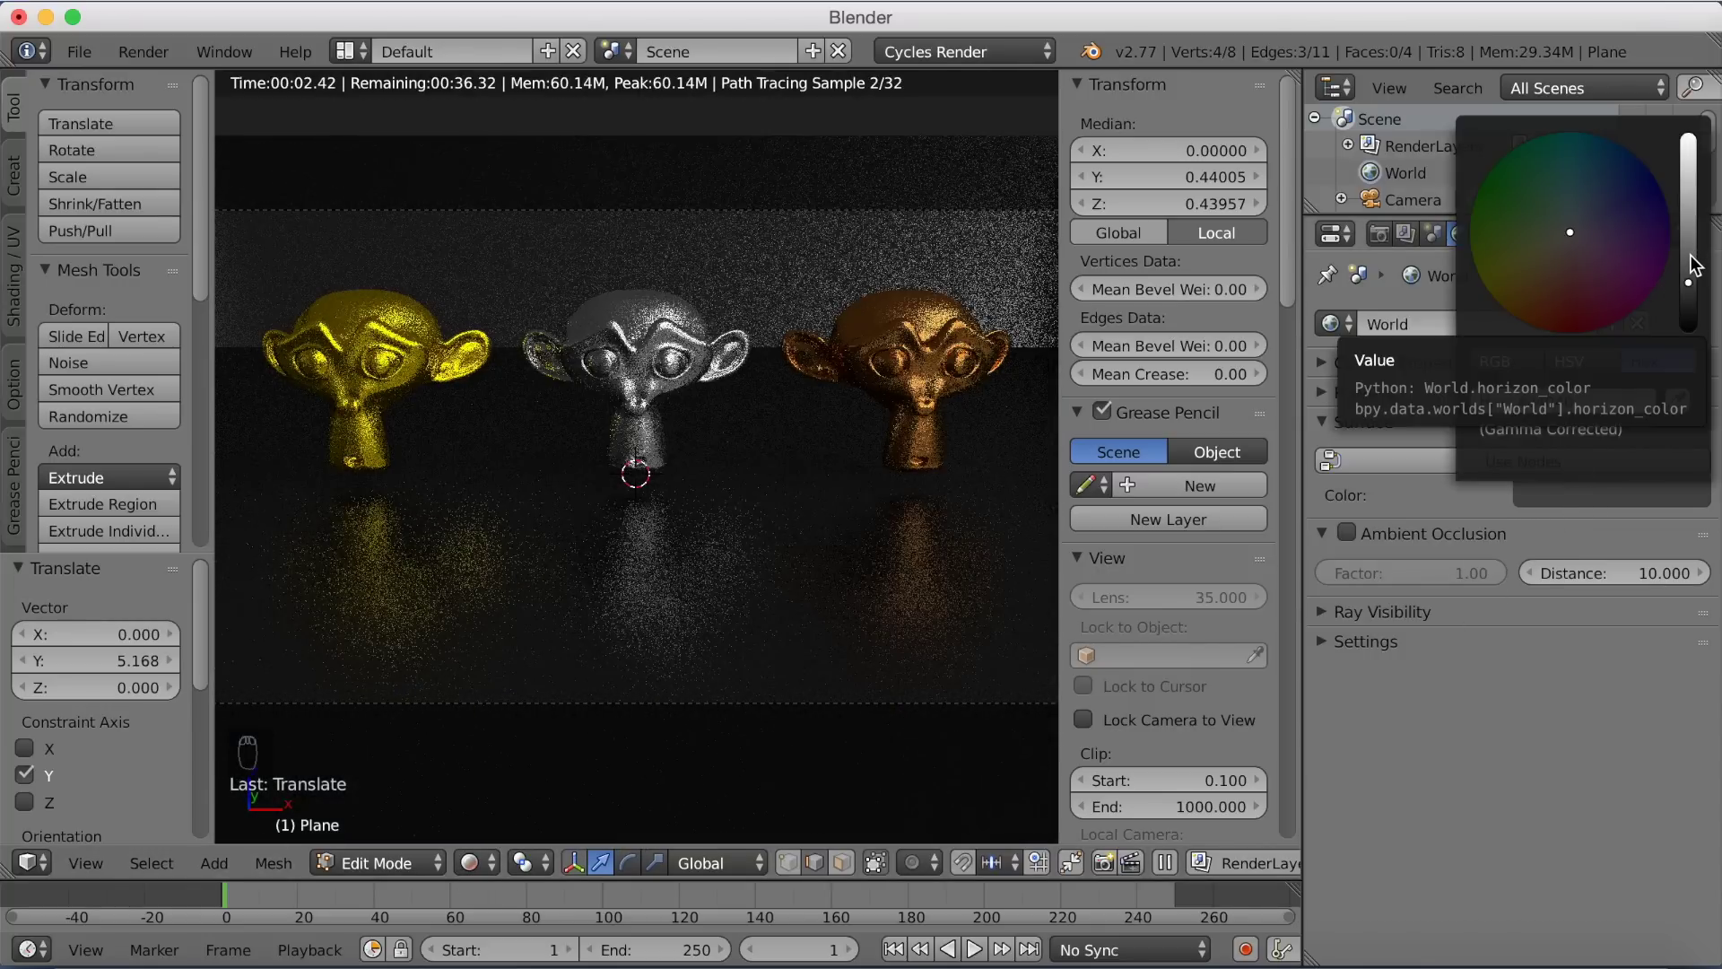
pyautogui.moveTo(1692, 265)
pyautogui.mouseDown()
pyautogui.moveTo(1689, 169)
pyautogui.moveTo(1689, 281)
pyautogui.mouseUp()
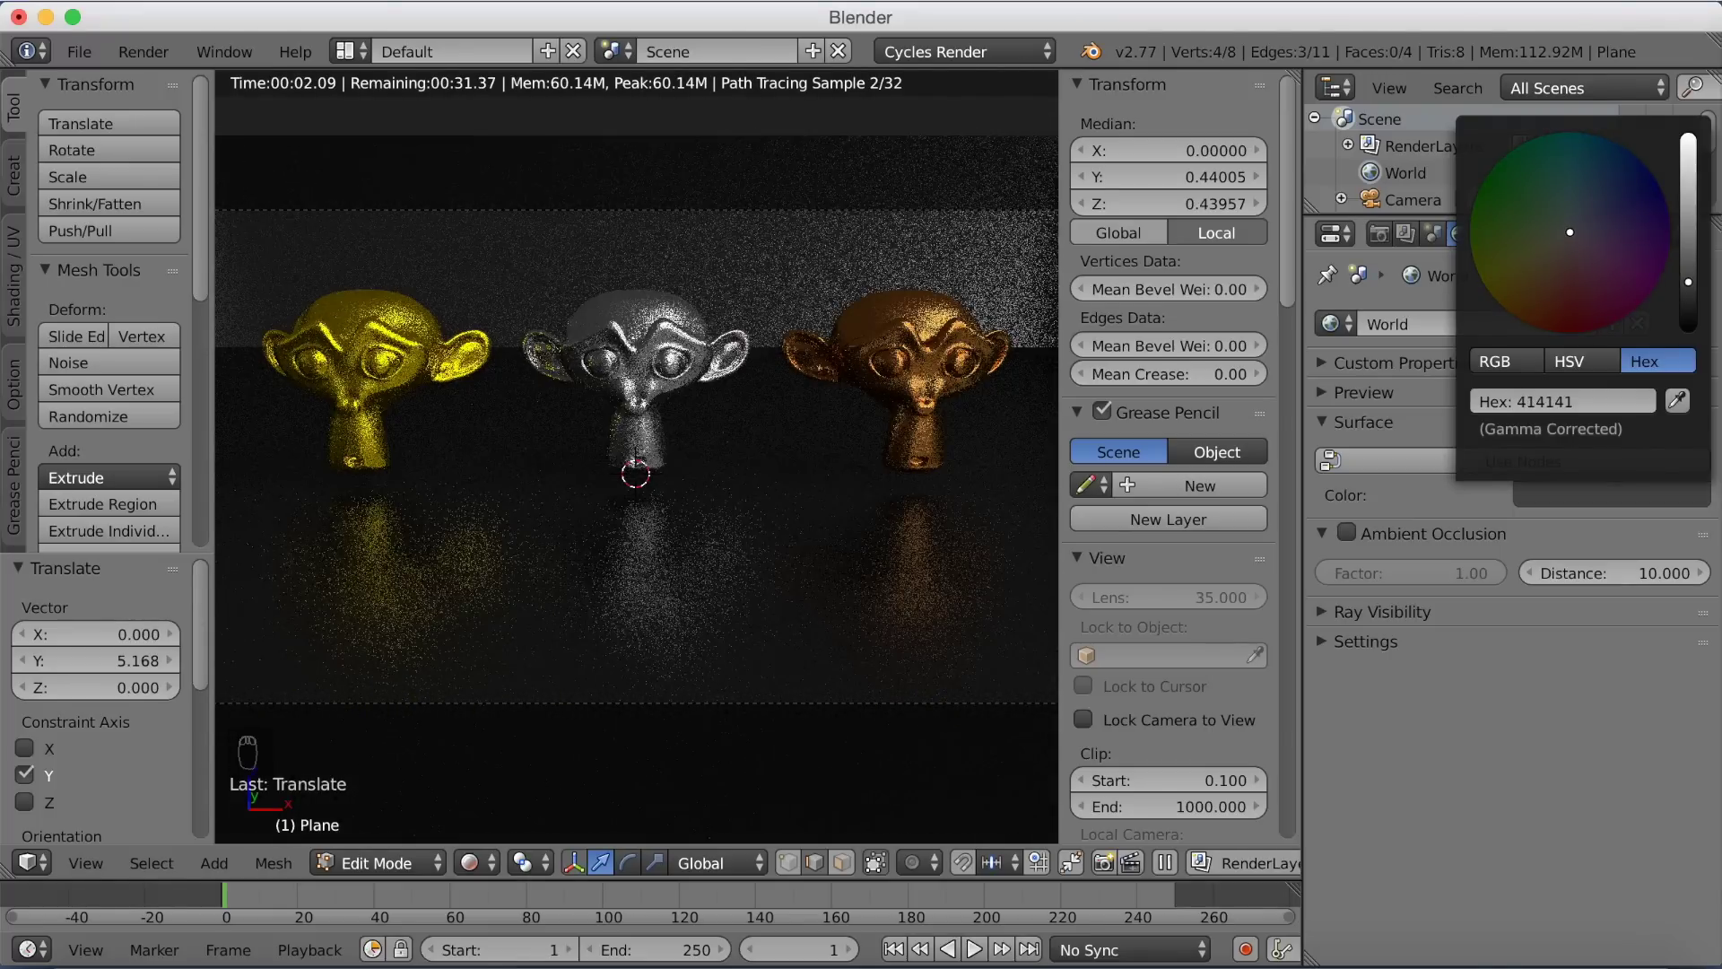
pyautogui.moveTo(1689, 282); pyautogui.dragTo(1689, 275)
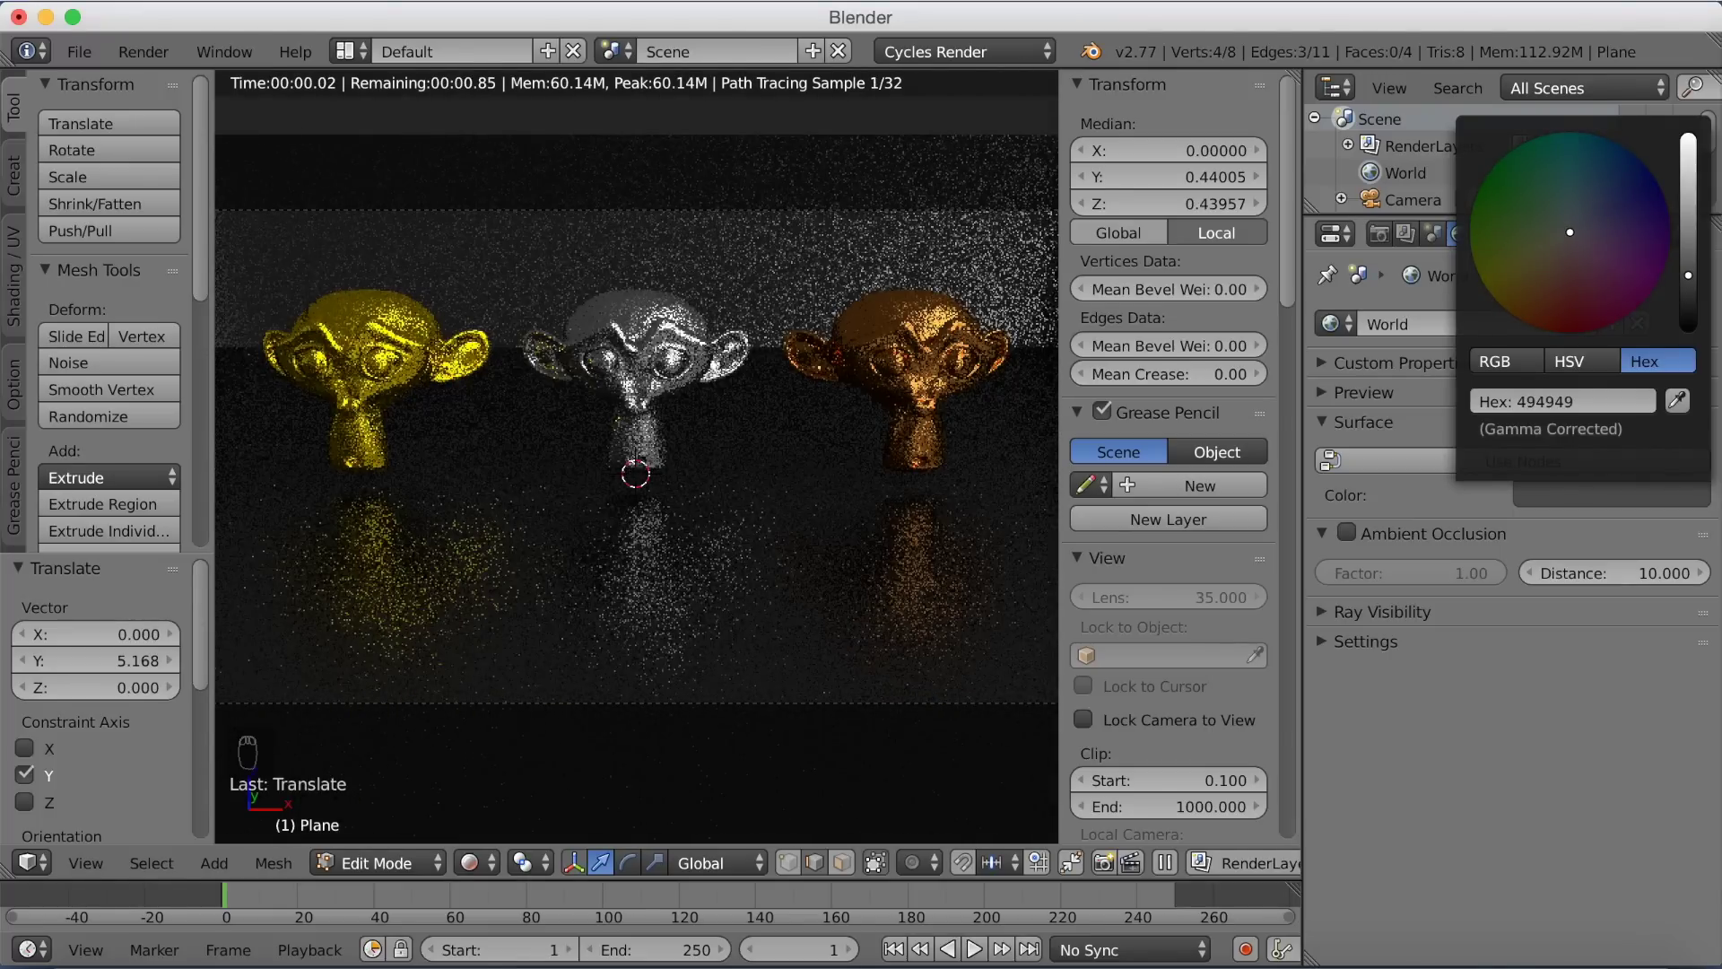
pyautogui.moveTo(1689, 275)
pyautogui.mouseDown()
pyautogui.moveTo(1690, 299)
pyautogui.moveTo(1689, 283)
pyautogui.mouseUp()
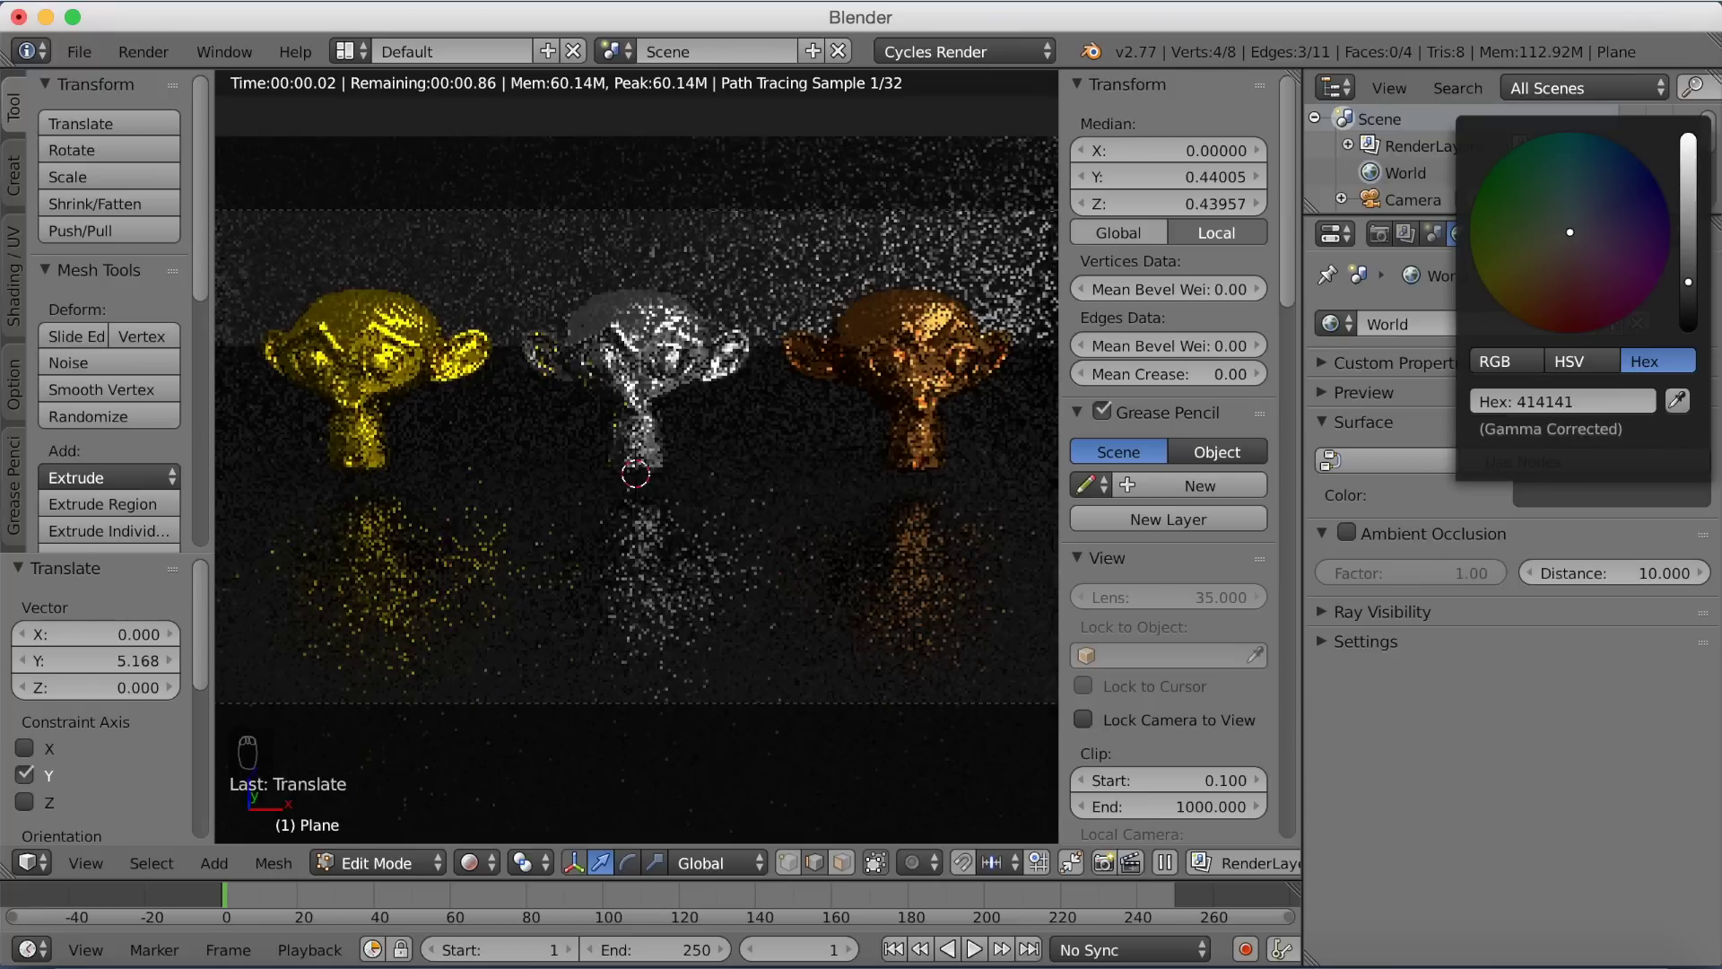
# In Render properties, set resolution scale to 100% and Dimensions to X 2560, Y 1440 px
pyautogui.click(1383, 235)
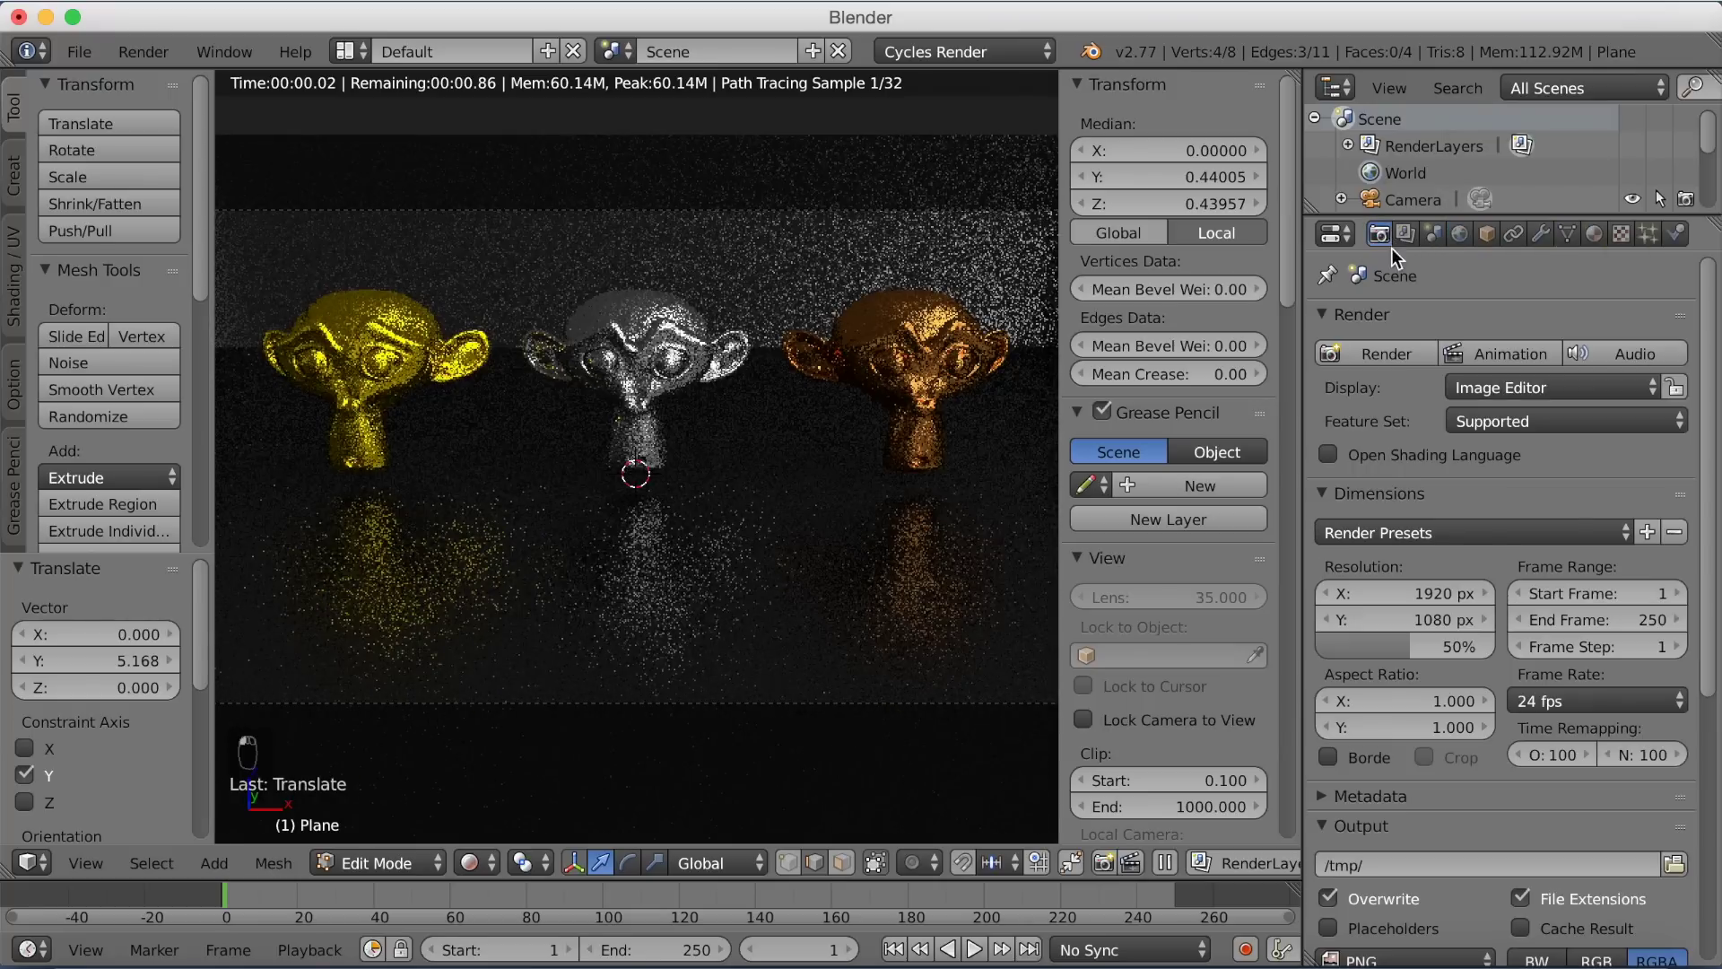
pyautogui.moveTo(1408, 643); pyautogui.dragTo(1491, 637)
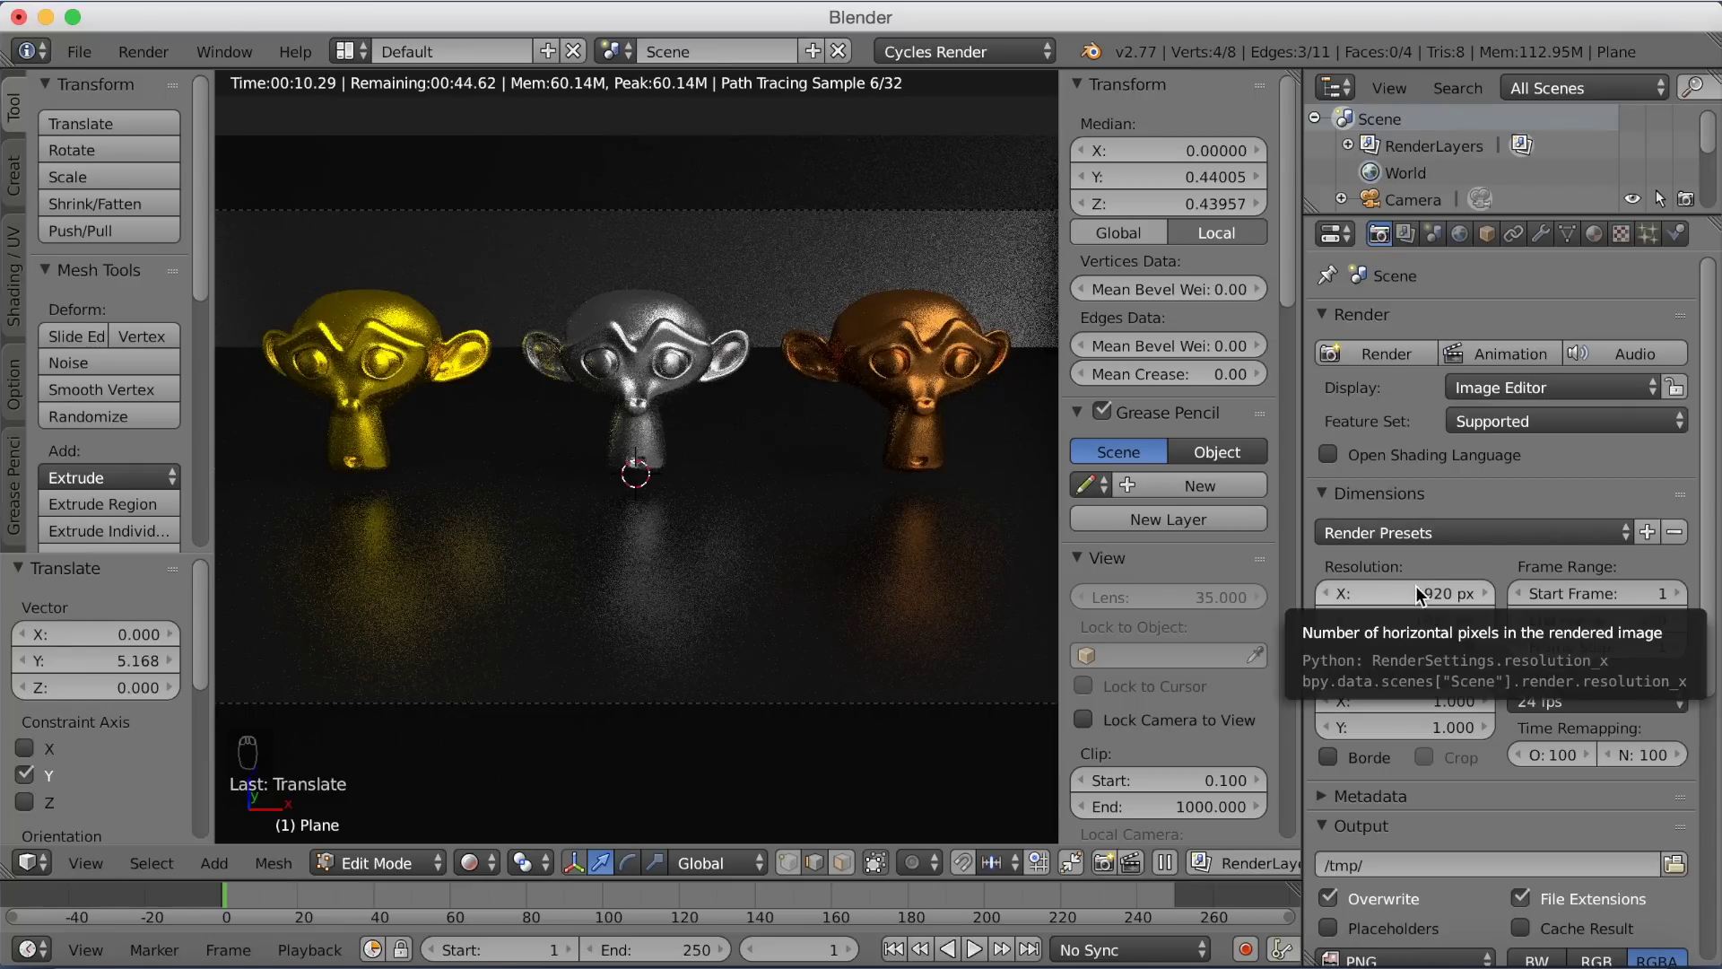
pyautogui.click(1417, 593)
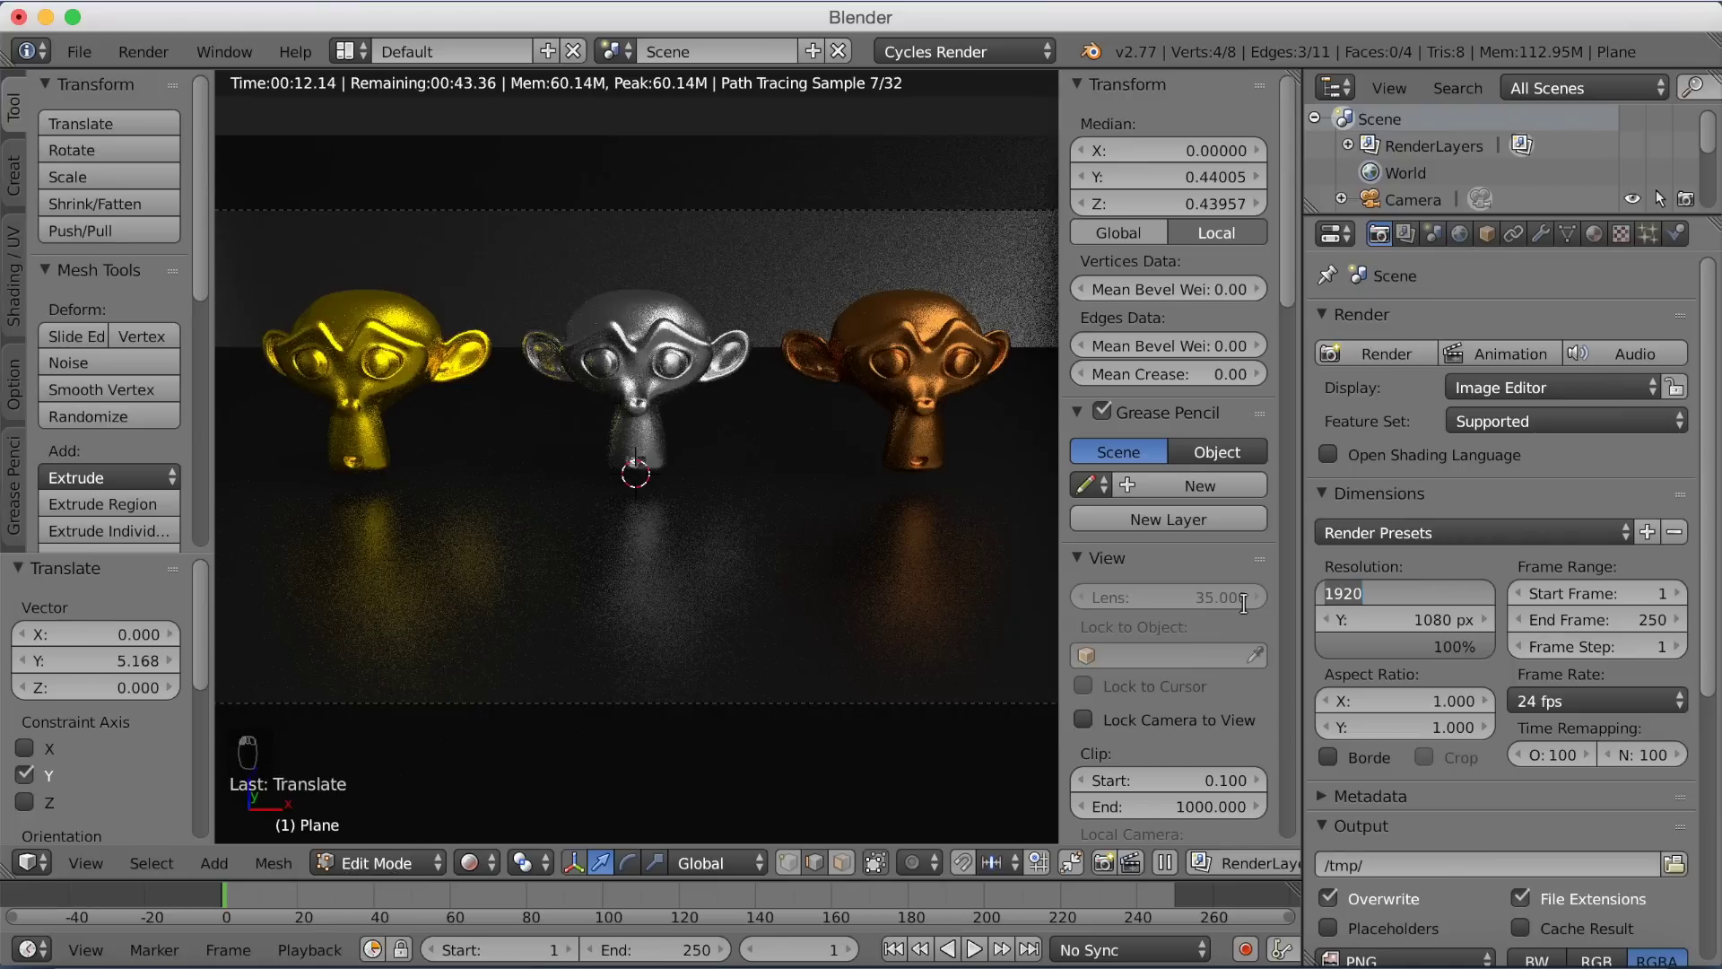
pyautogui.press('BackSpace')
pyautogui.write('2560')
pyautogui.press('Tab')
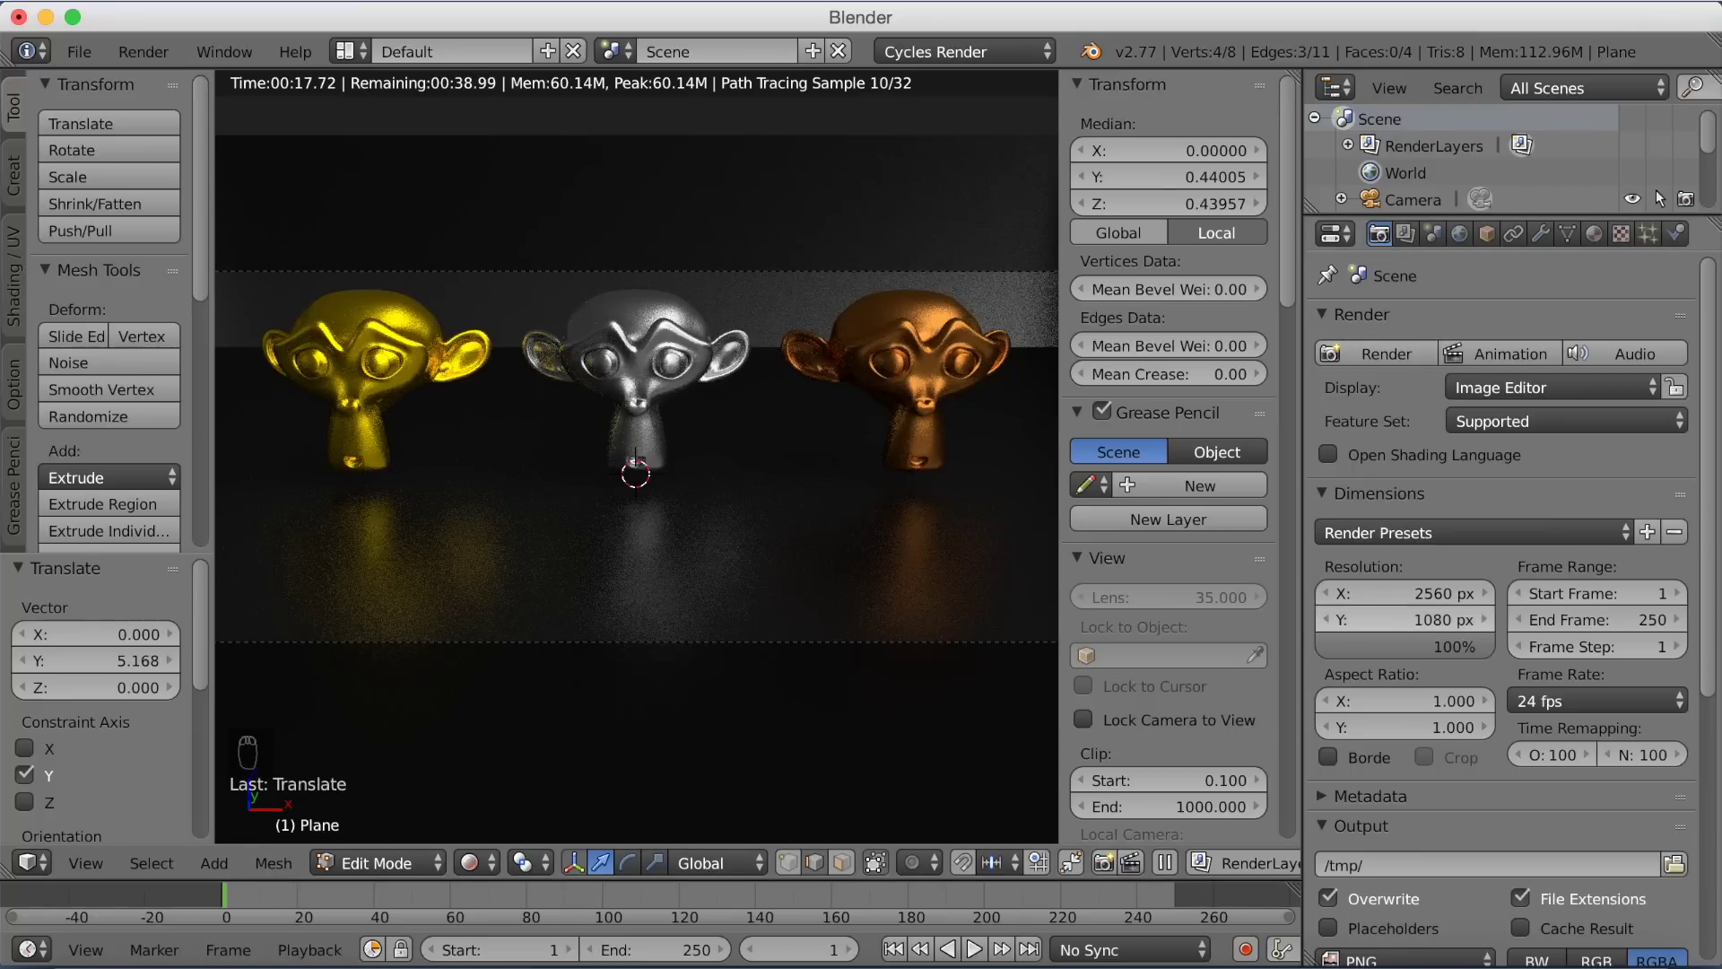
pyautogui.press('BackSpace')
pyautogui.write('1440')
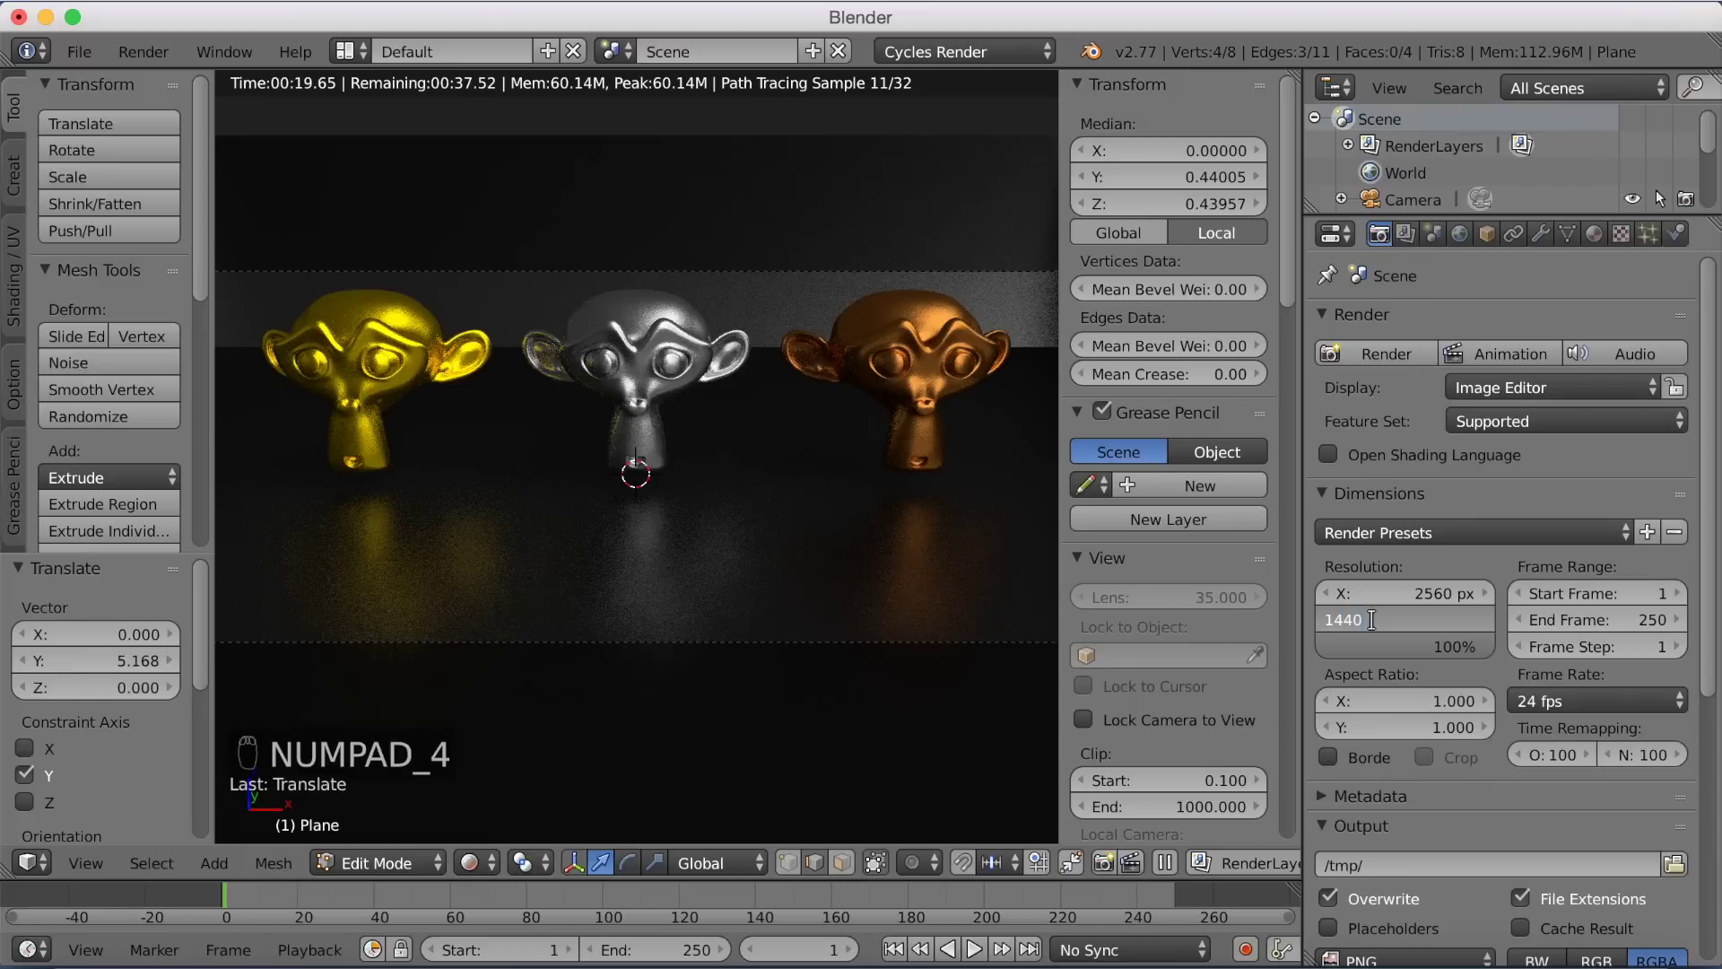
pyautogui.press('Return')
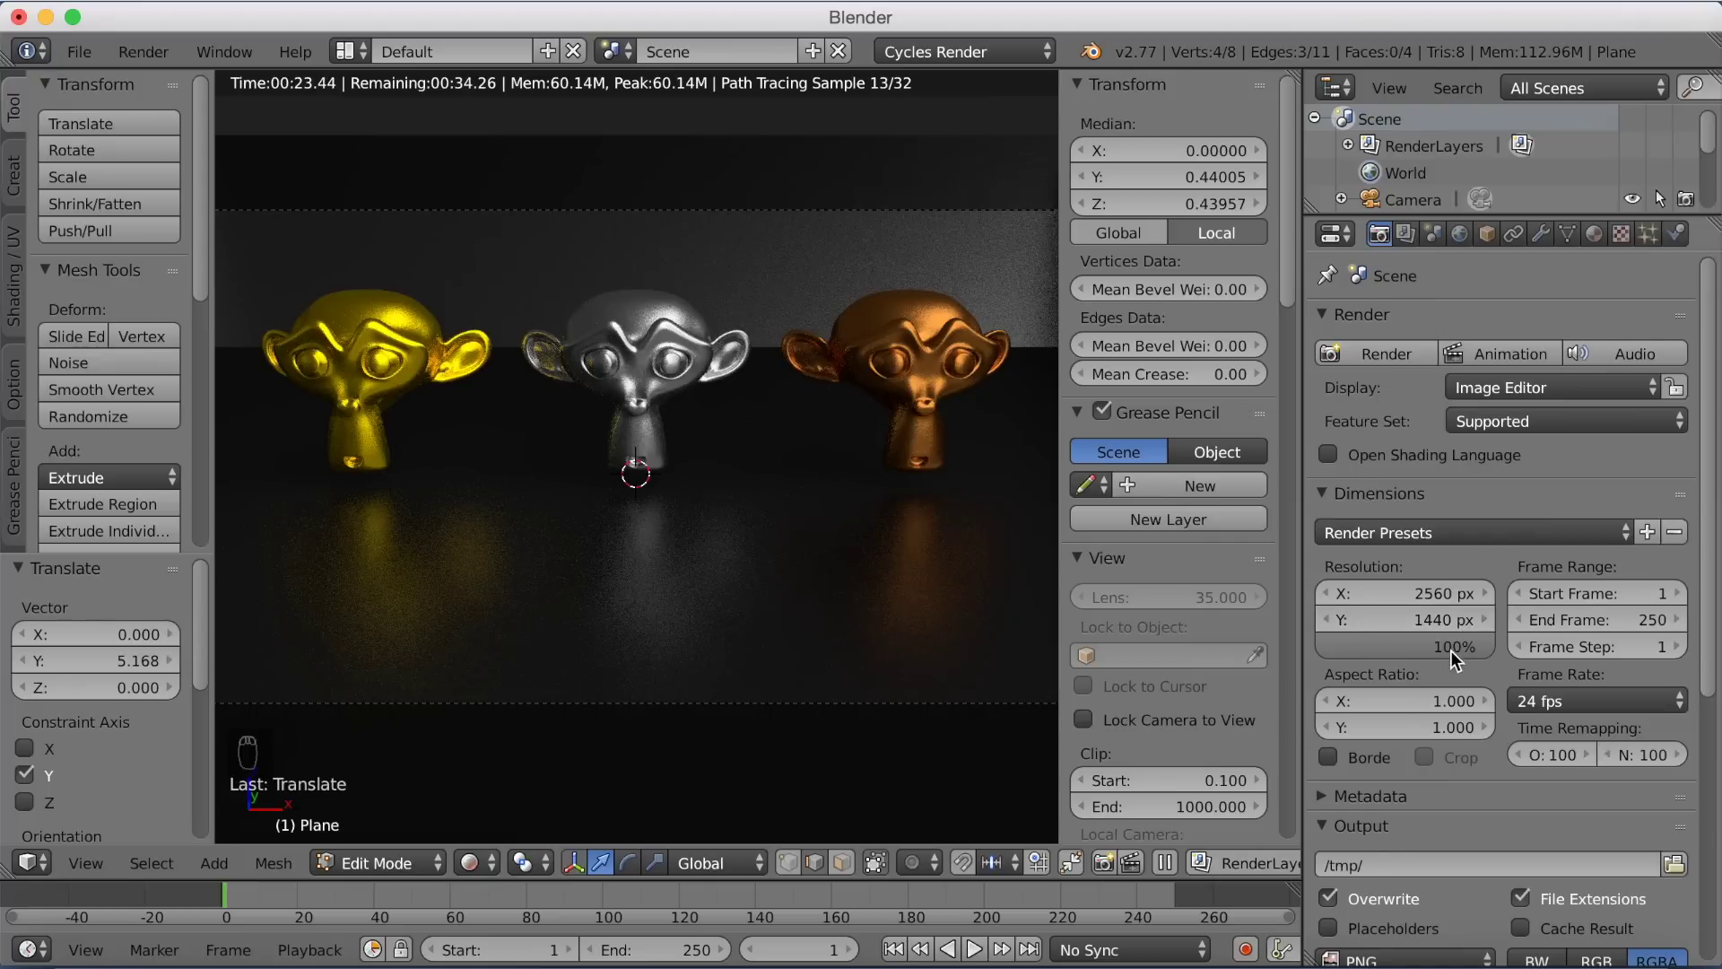
pyautogui.scroll(-3, 1451, 651)
pyautogui.scroll(-4, 1450, 655)
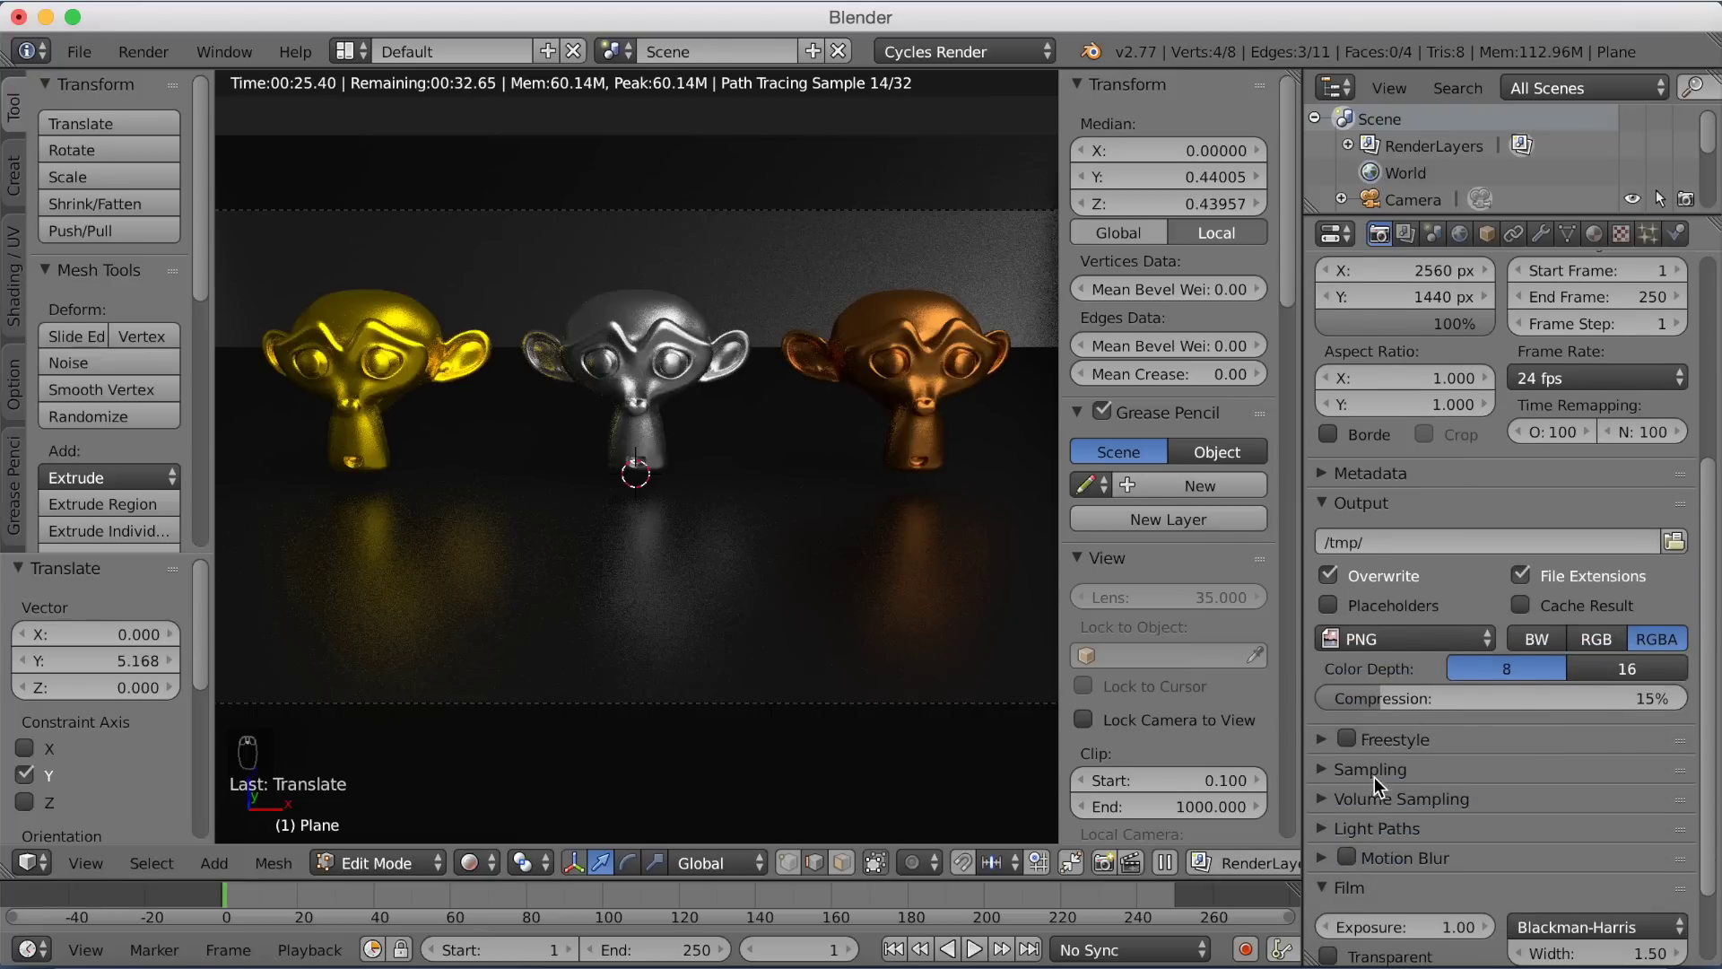
# Raise the Sampling panel's Render samples from 128 to 300, leaving preview samples at 32
pyautogui.click(1375, 771)
pyautogui.scroll(-3, 1375, 775)
pyautogui.click(1593, 791)
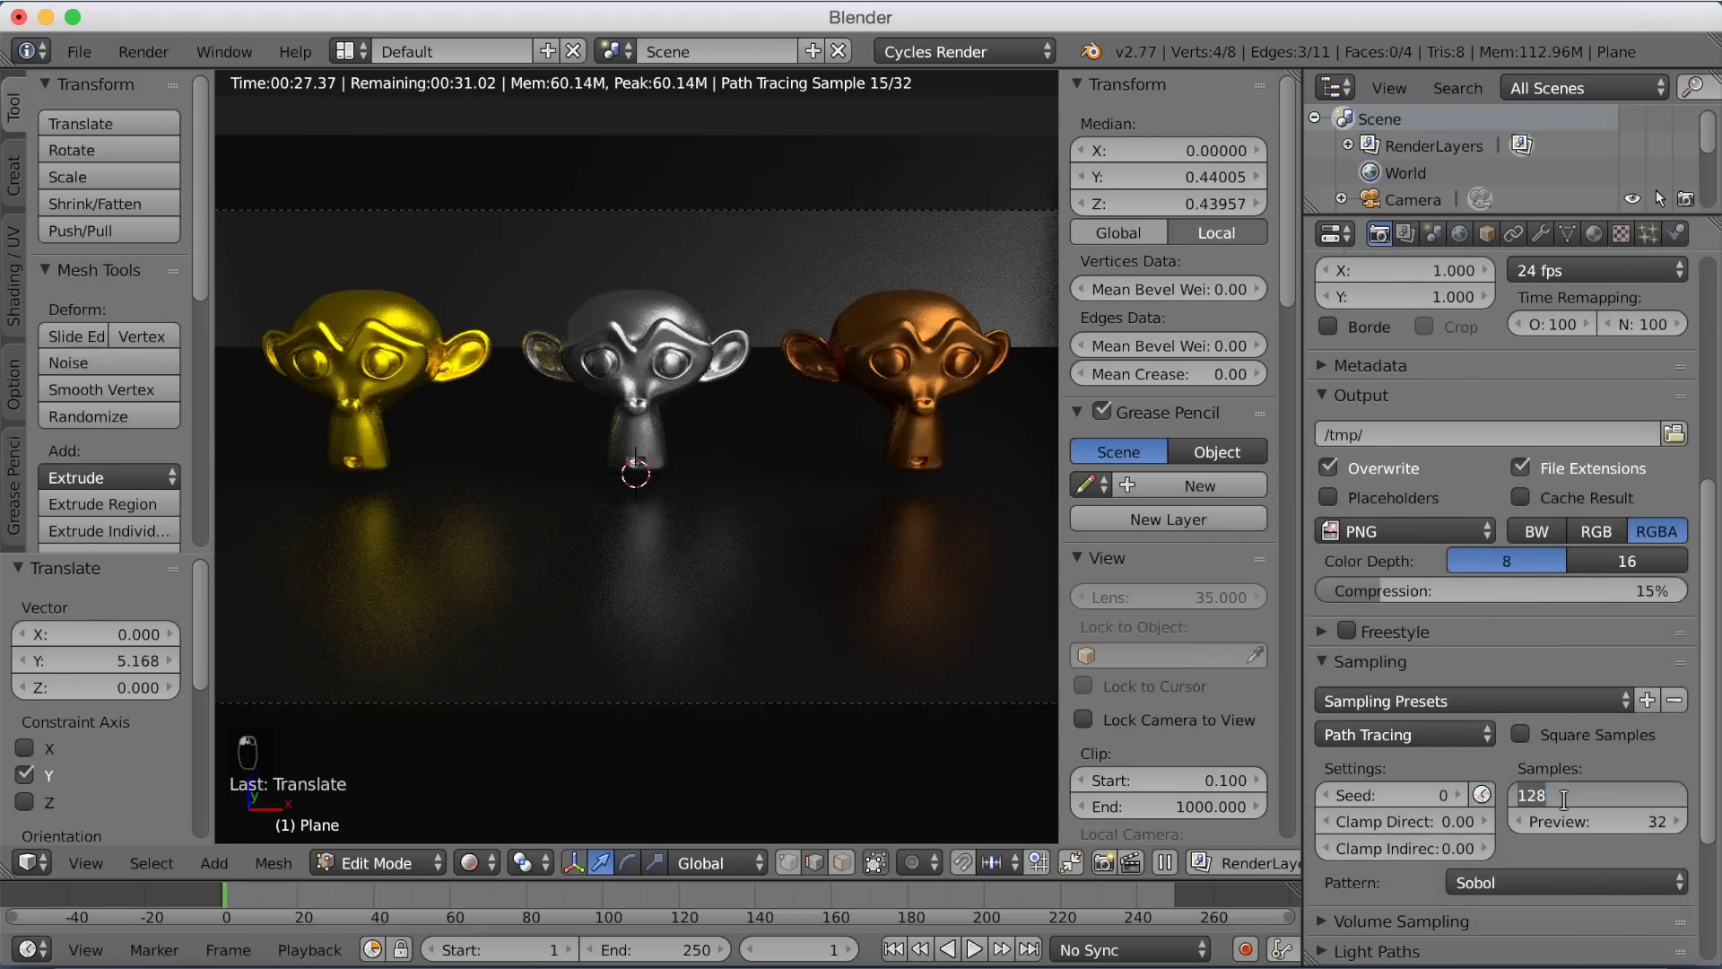
pyautogui.press('BackSpace')
pyautogui.write('300')
pyautogui.press('Return')
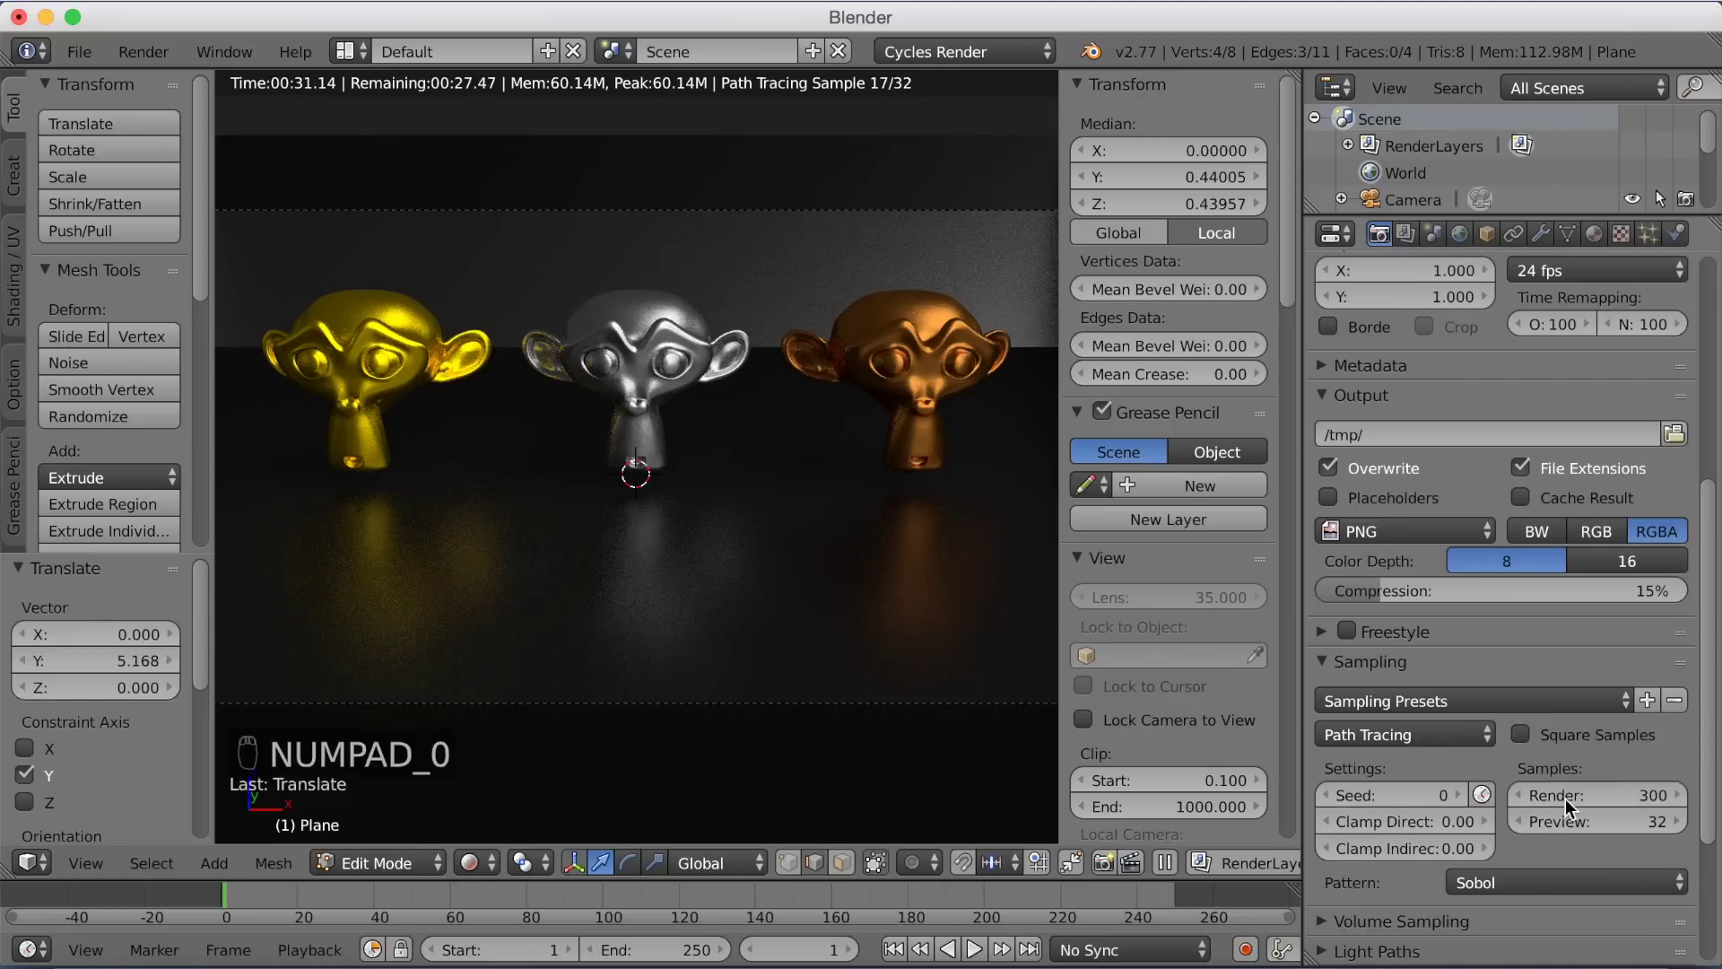
pyautogui.scroll(10, 1479, 573)
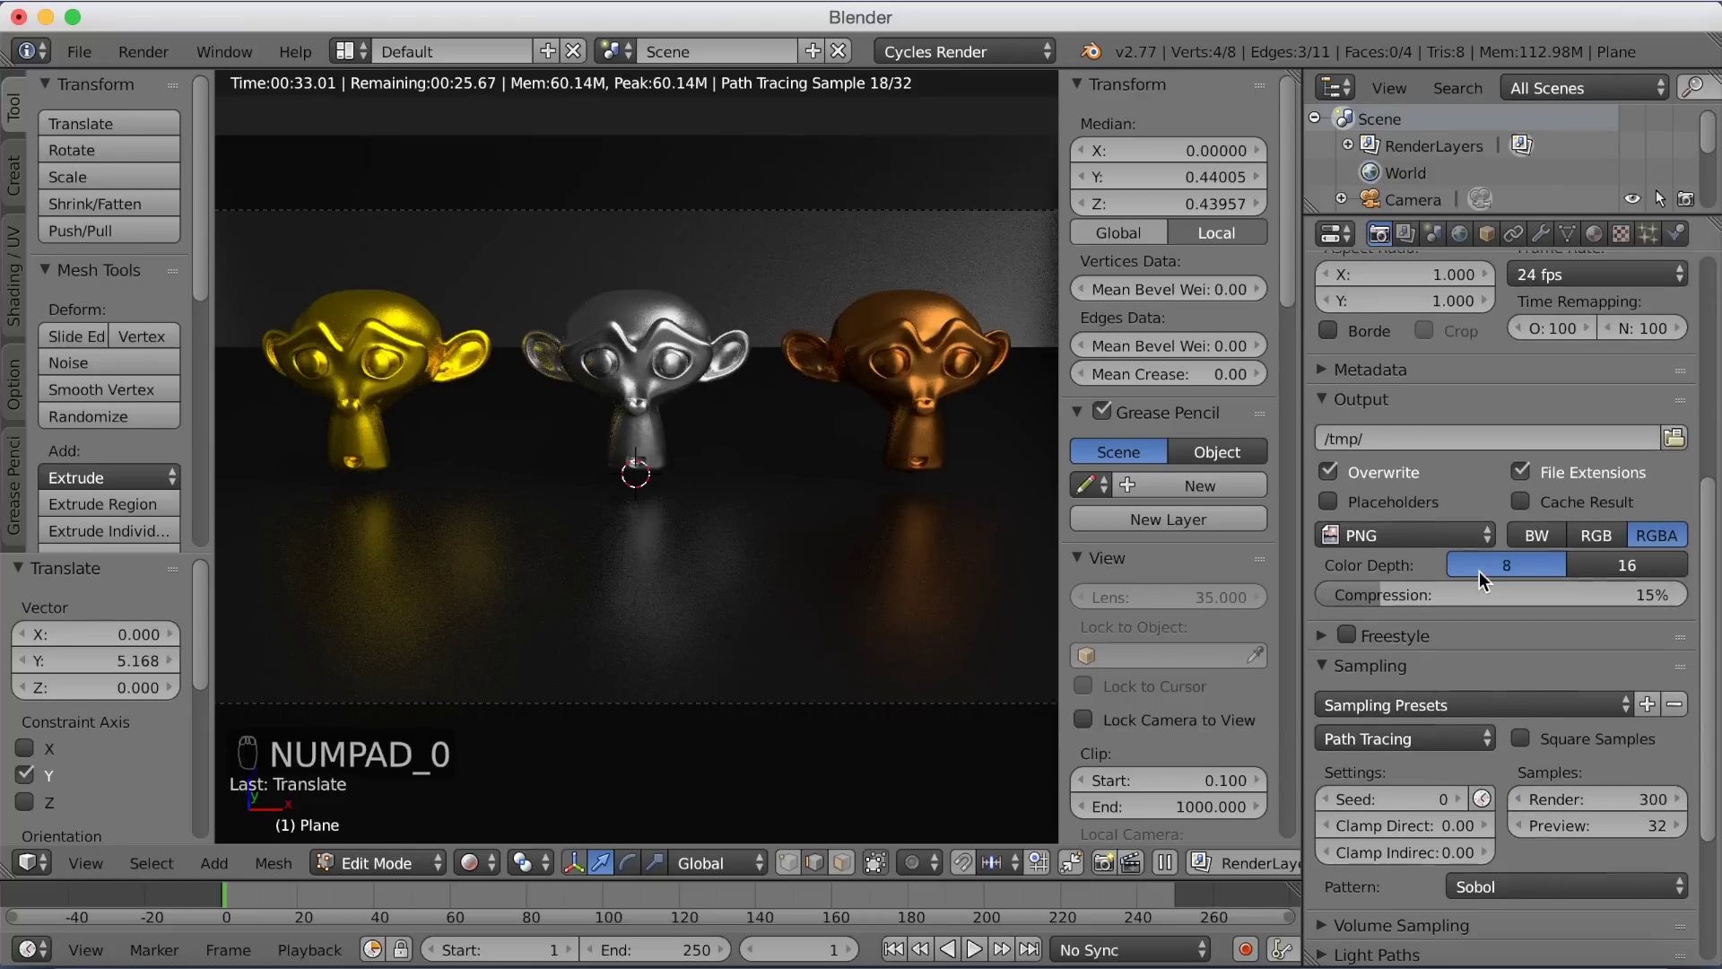
pyautogui.scroll(3, 1478, 571)
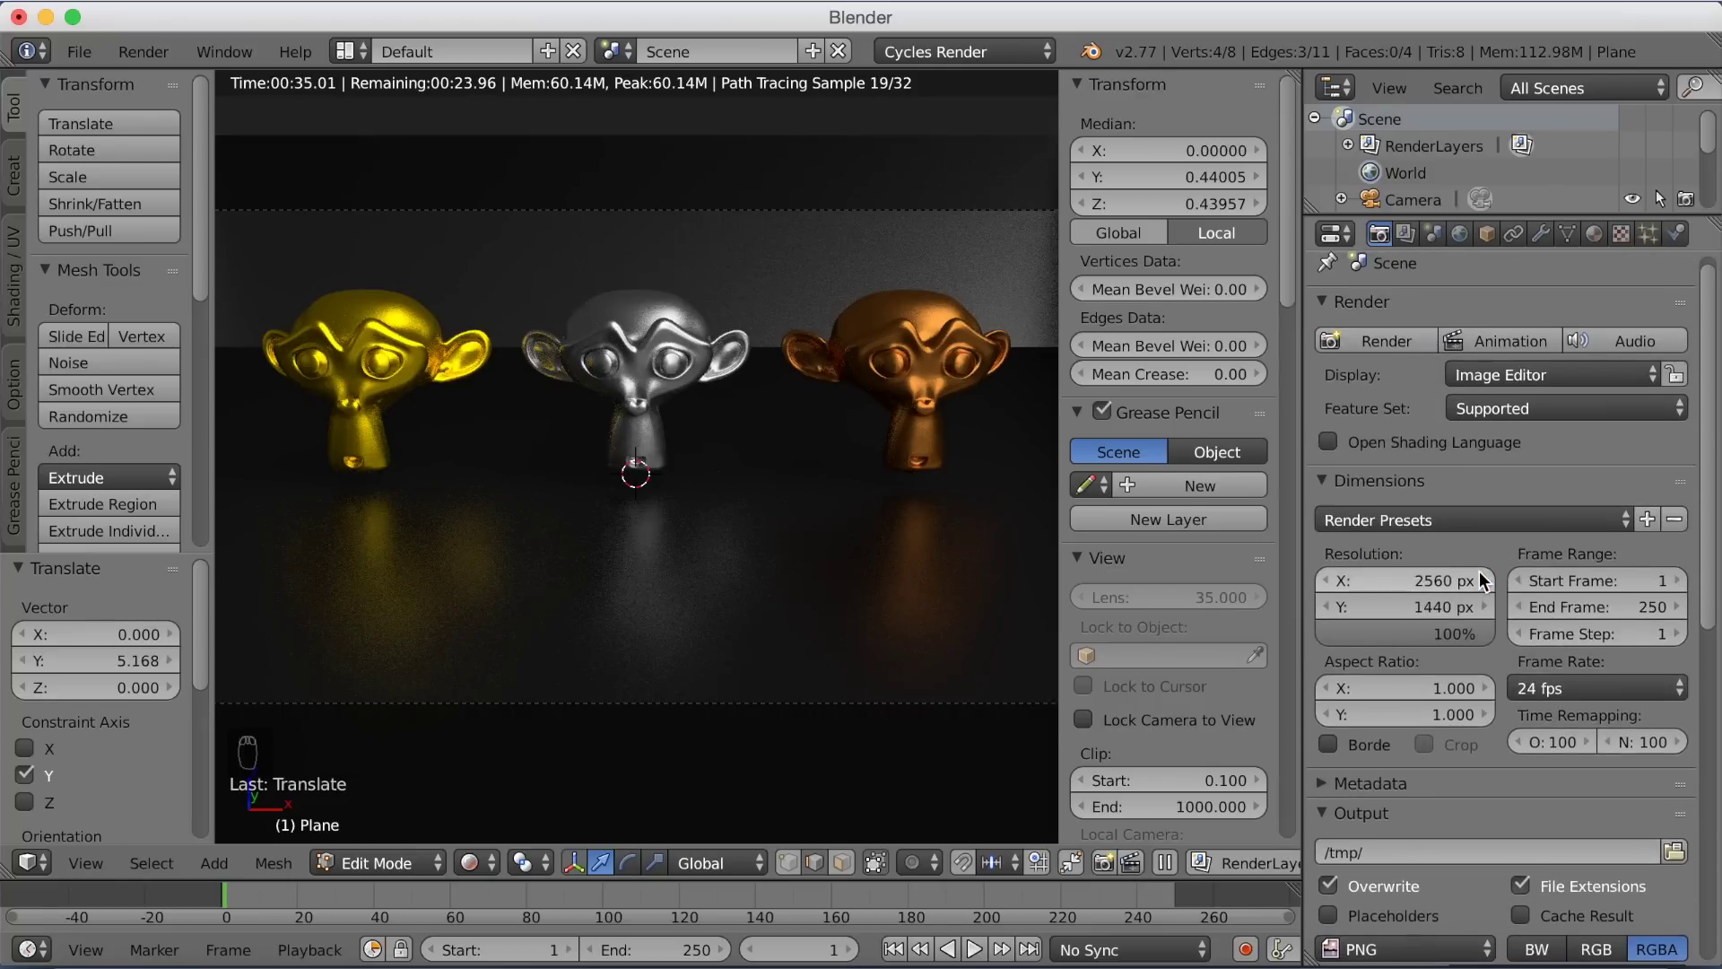